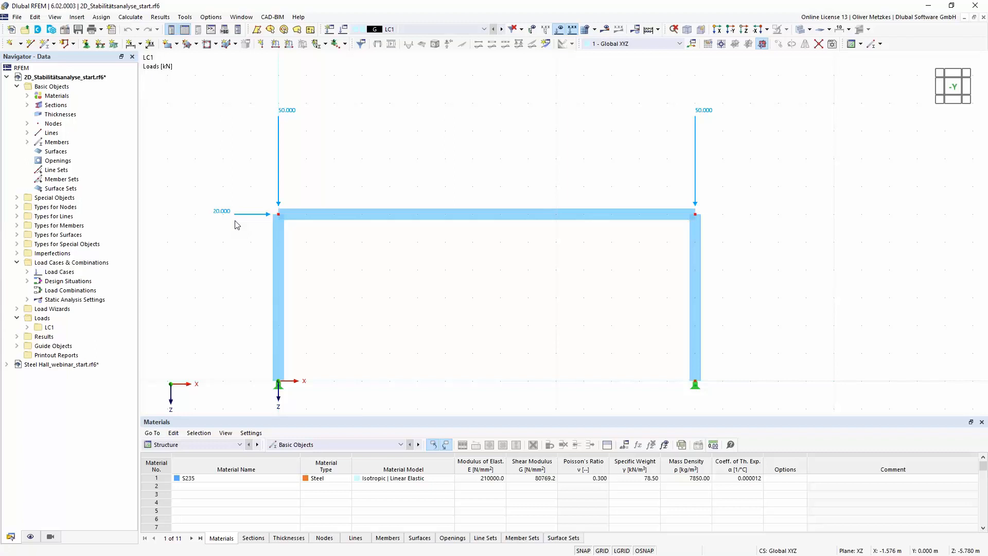
Activate the Structure Stability add-on in the model's base data, keeping the 2D XZ Plane Stress model type.
click(66, 34)
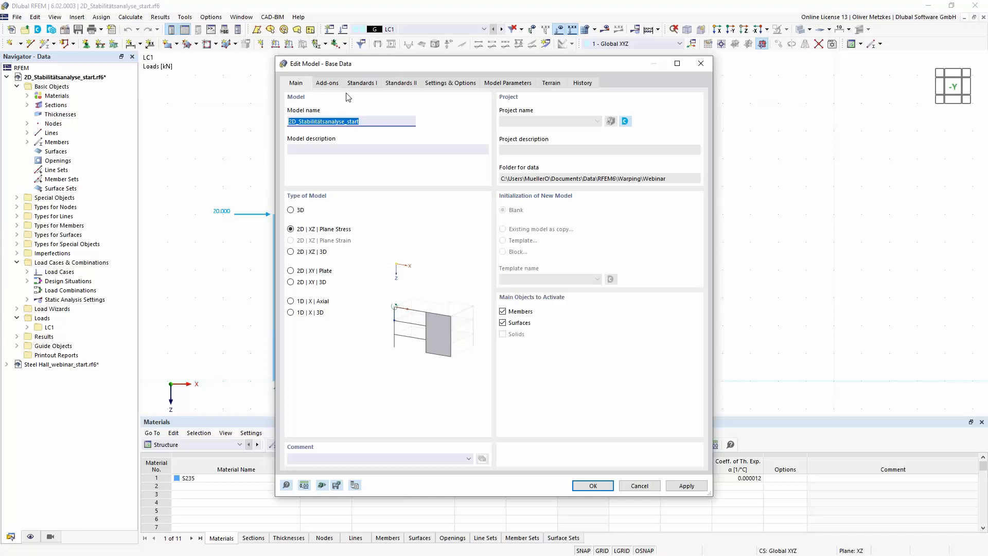
click(328, 83)
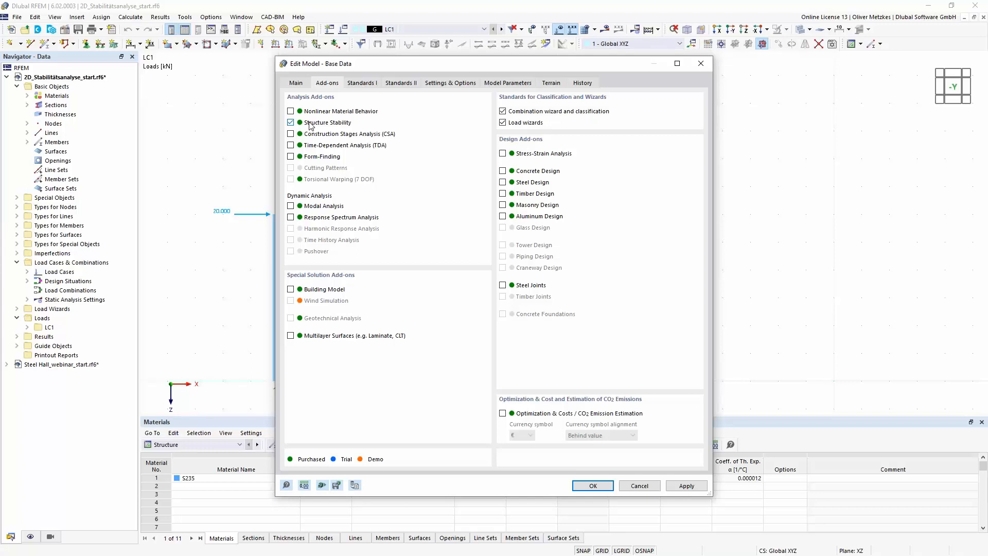
click(297, 84)
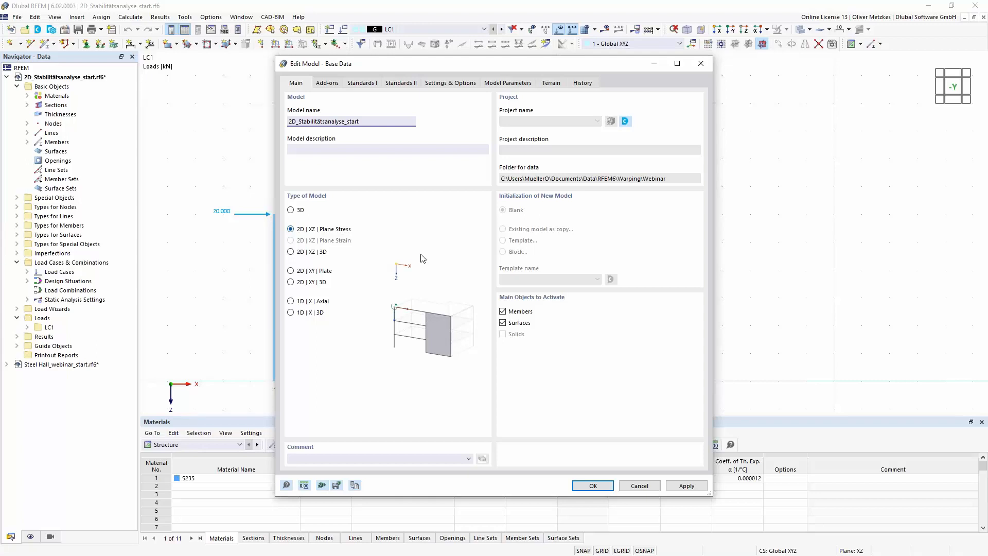
click(593, 486)
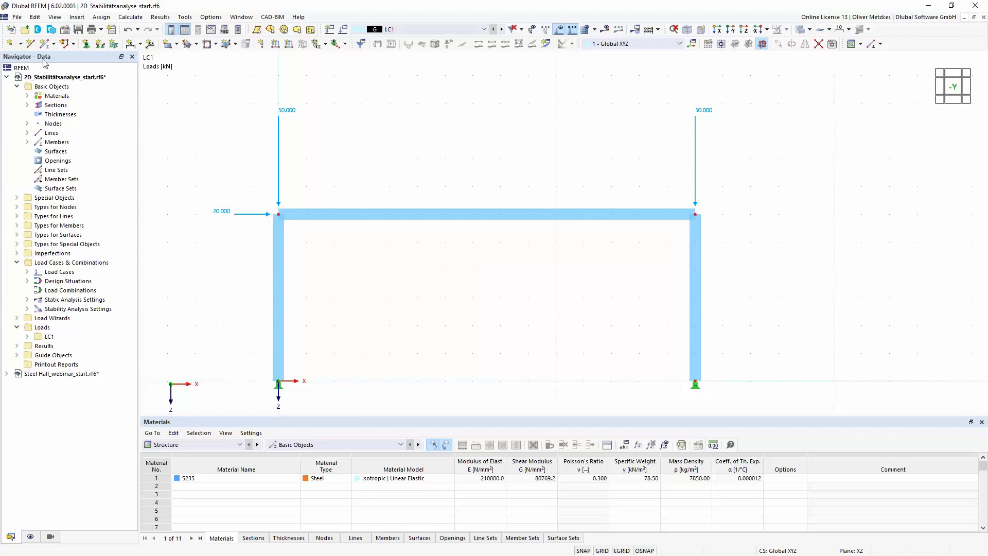
Review stability analysis settings ST1 and choose Eigenvalue method (linear) as the stability analysis type.
double_click(50, 310)
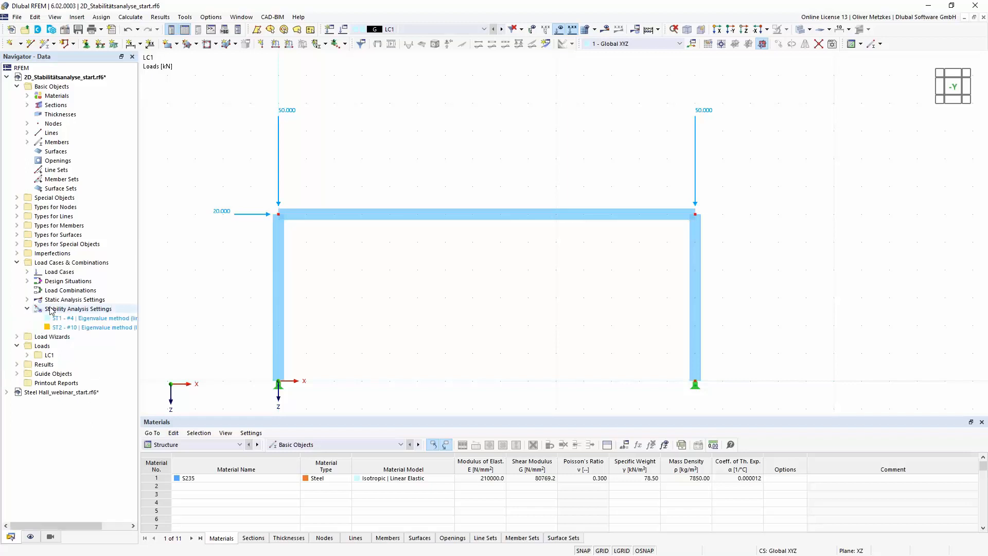
double_click(87, 319)
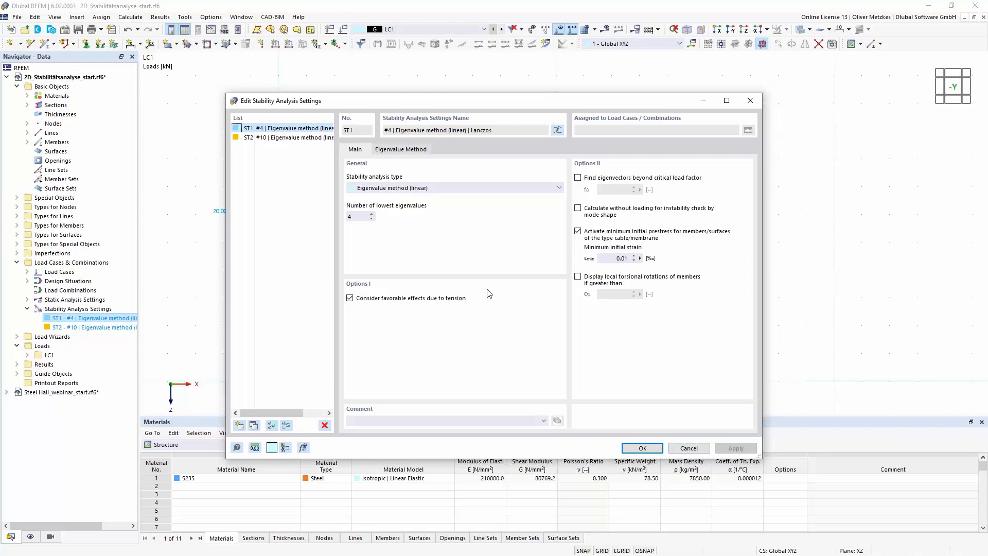
click(451, 188)
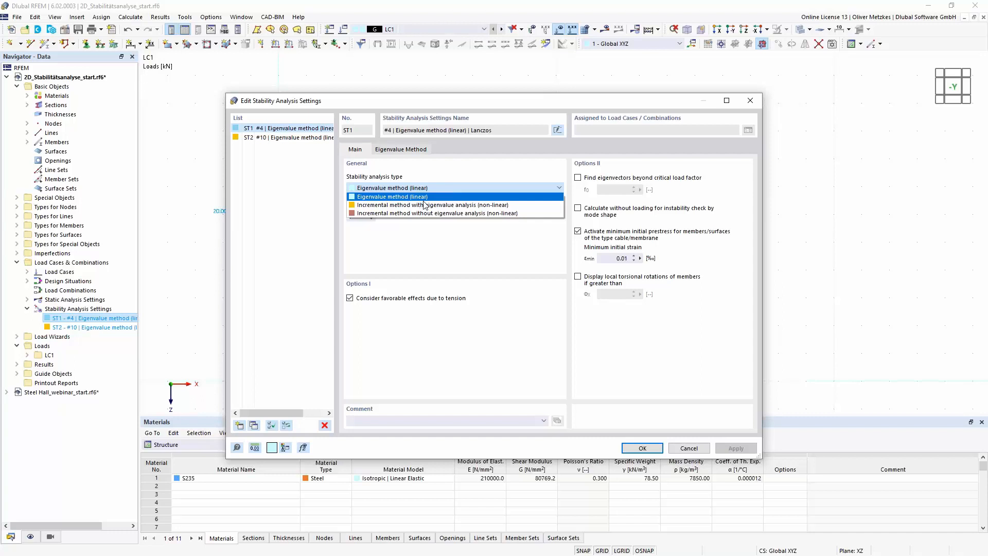
click(387, 196)
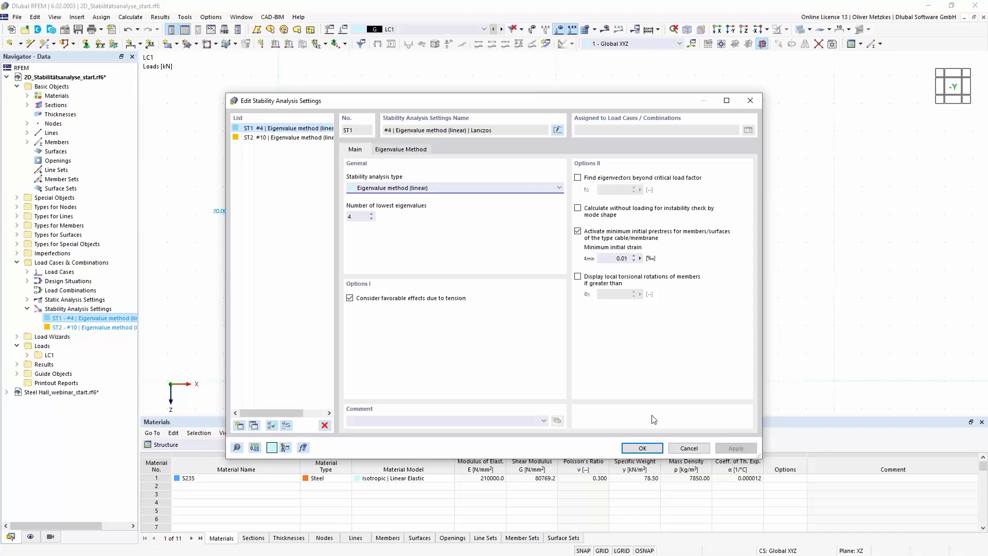
click(643, 448)
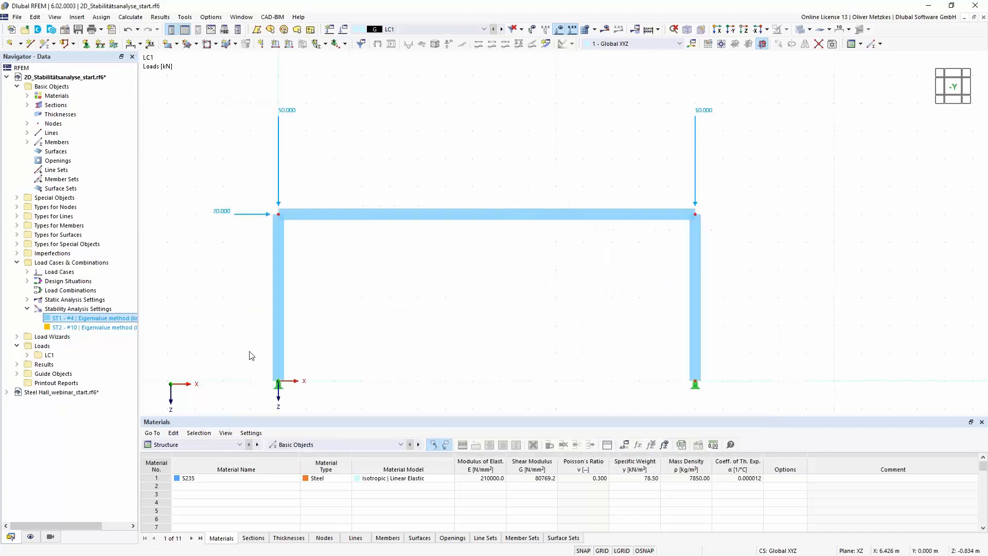
click(85, 320)
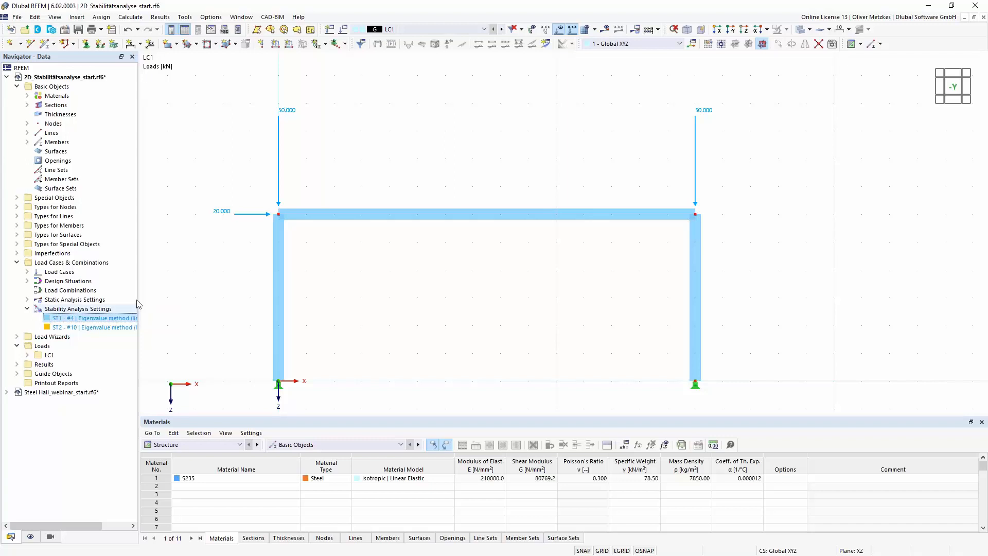
Enable critical load calculation for LC1 with stability settings ST1 (Eigenvalue method, Lanczos) and calculate the load case.
click(344, 30)
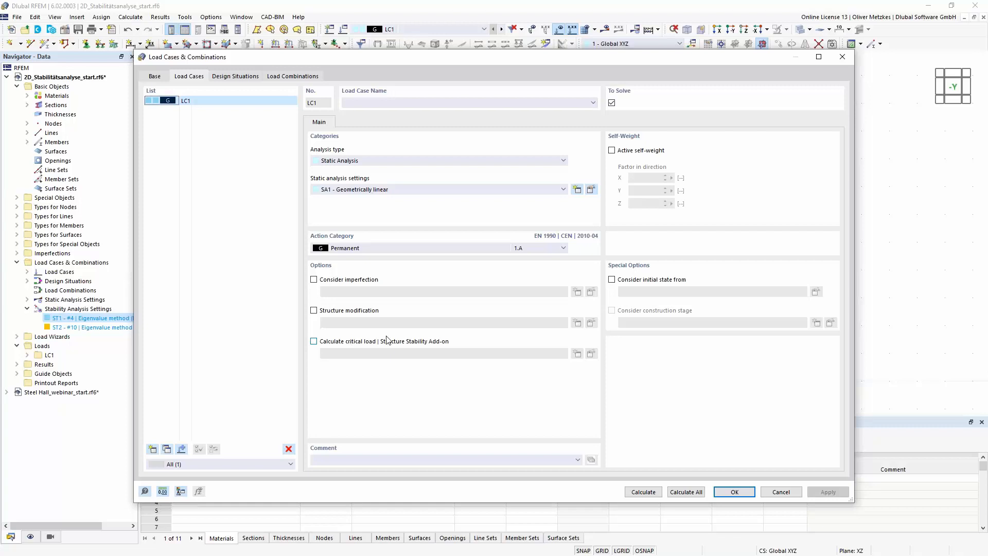
click(314, 342)
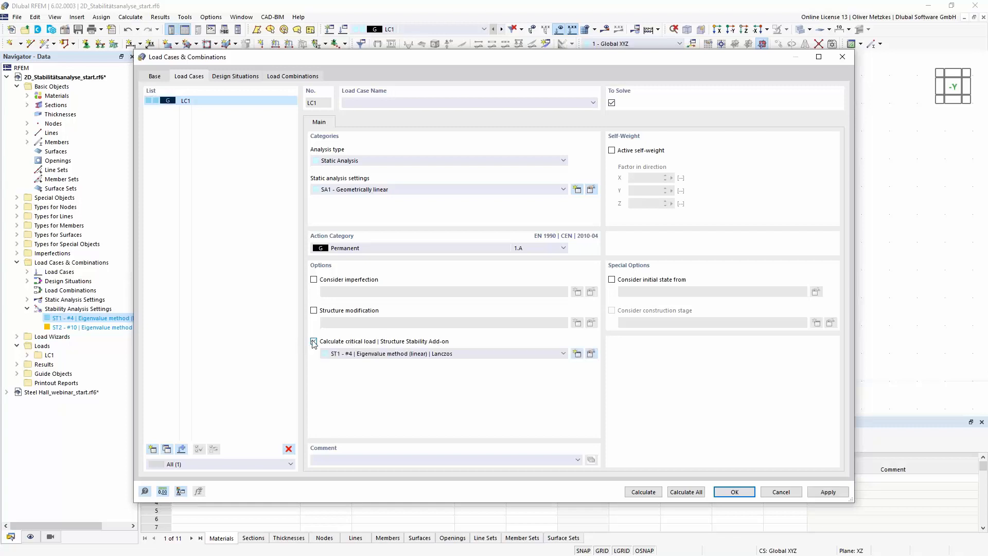
click(442, 357)
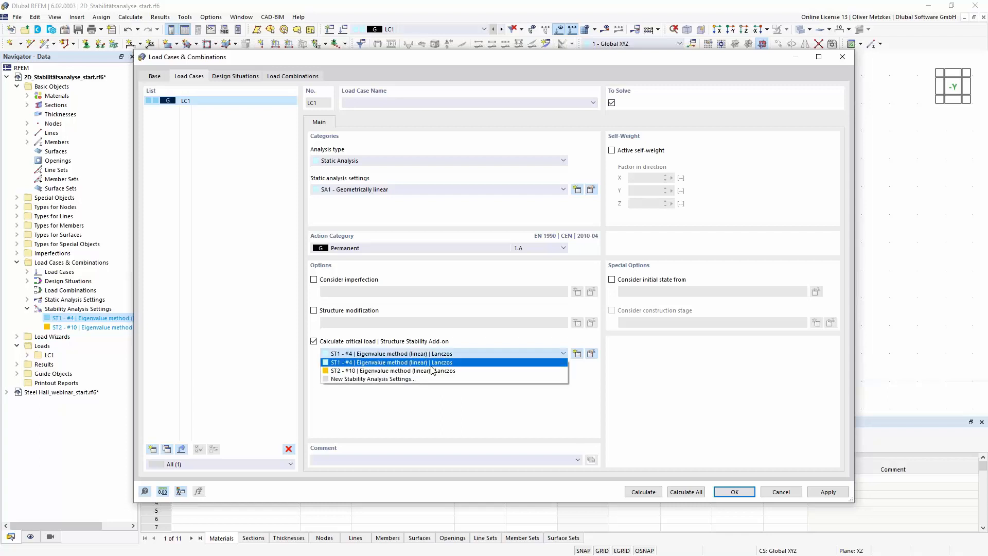
click(433, 364)
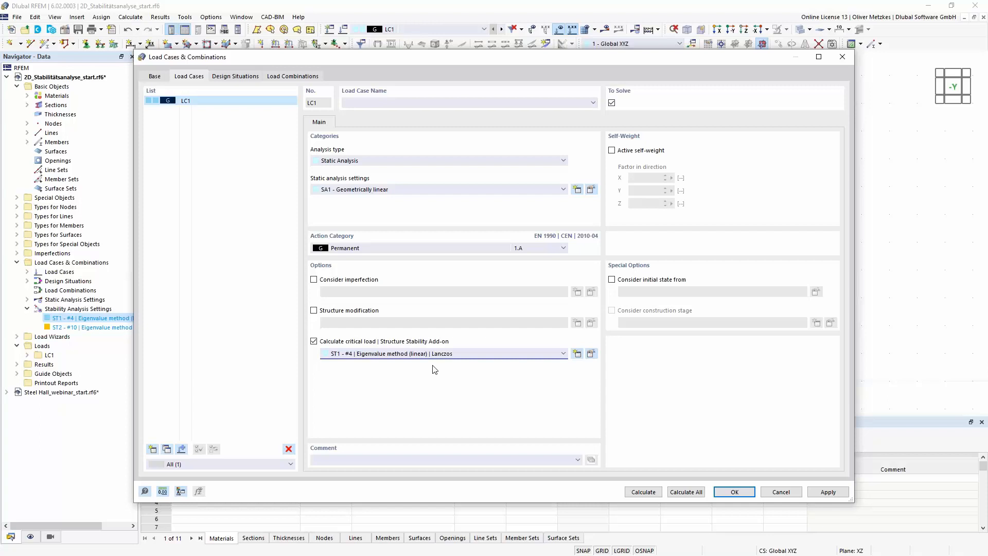
click(647, 490)
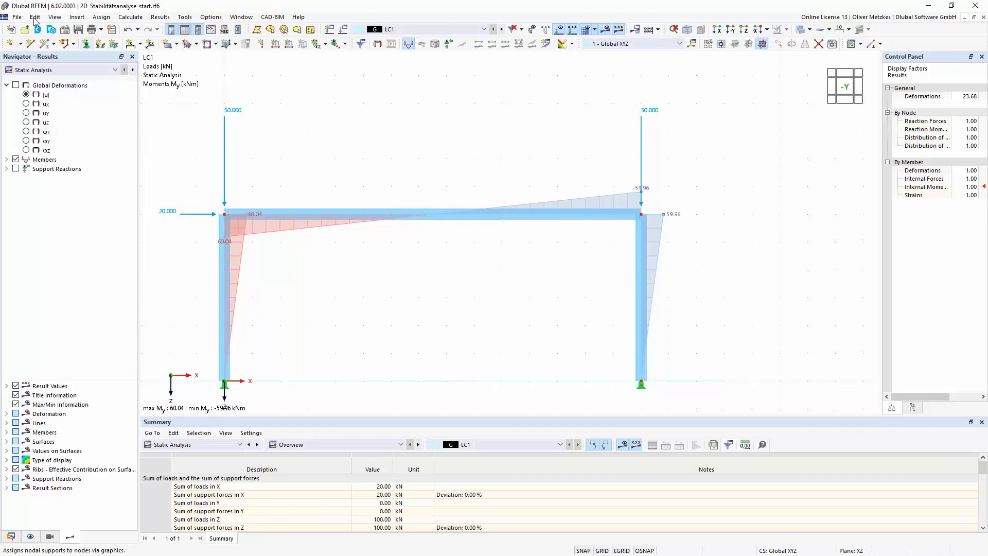
Switch the displayed results from Static Analysis to Stability Analysis.
click(92, 71)
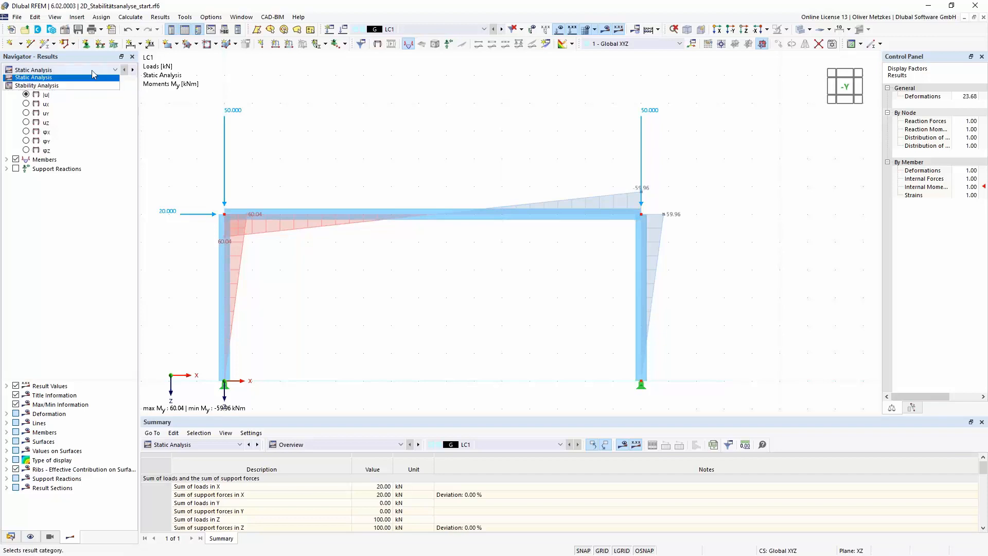
click(69, 88)
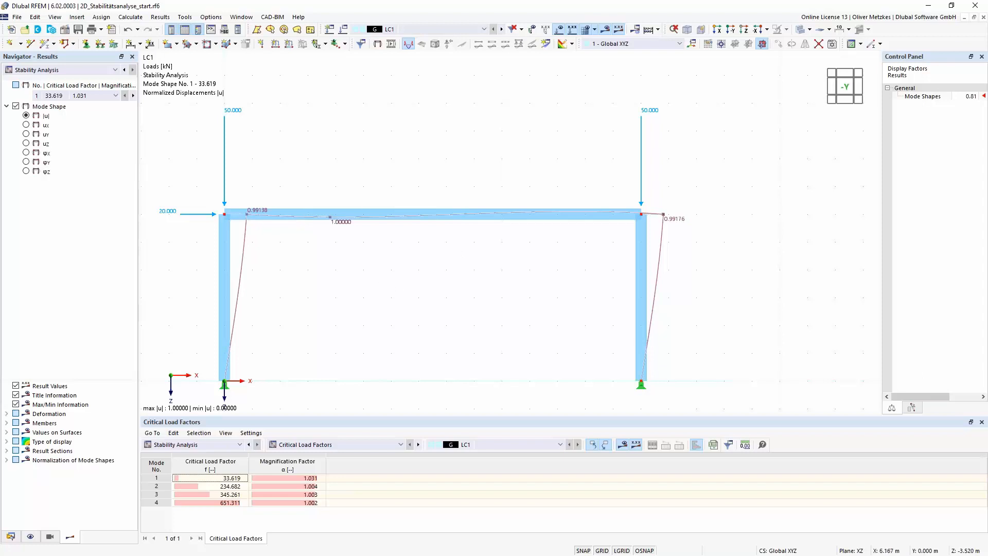
middle_drag(398, 288, 458, 252)
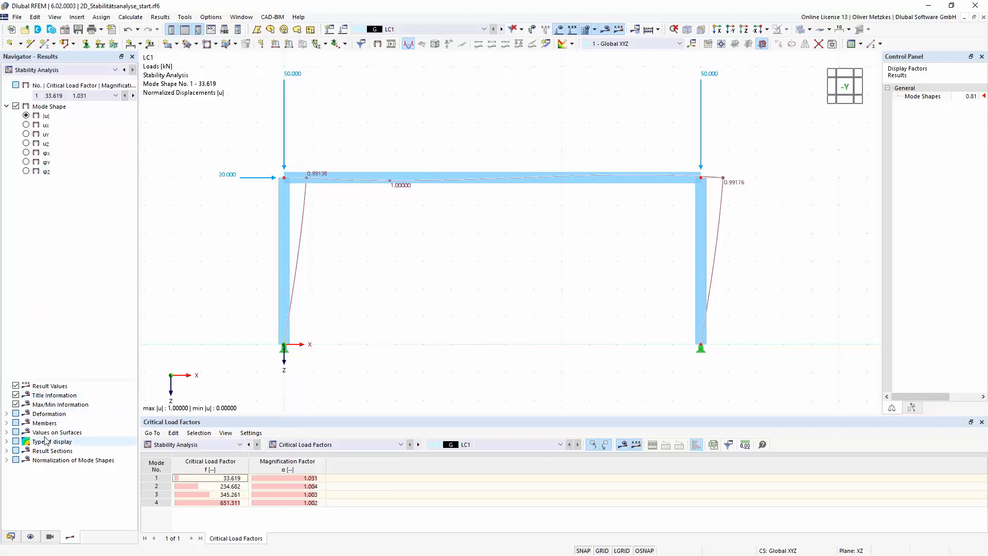
Set the member deformation display to Section Colored for the mode shape.
click(6, 414)
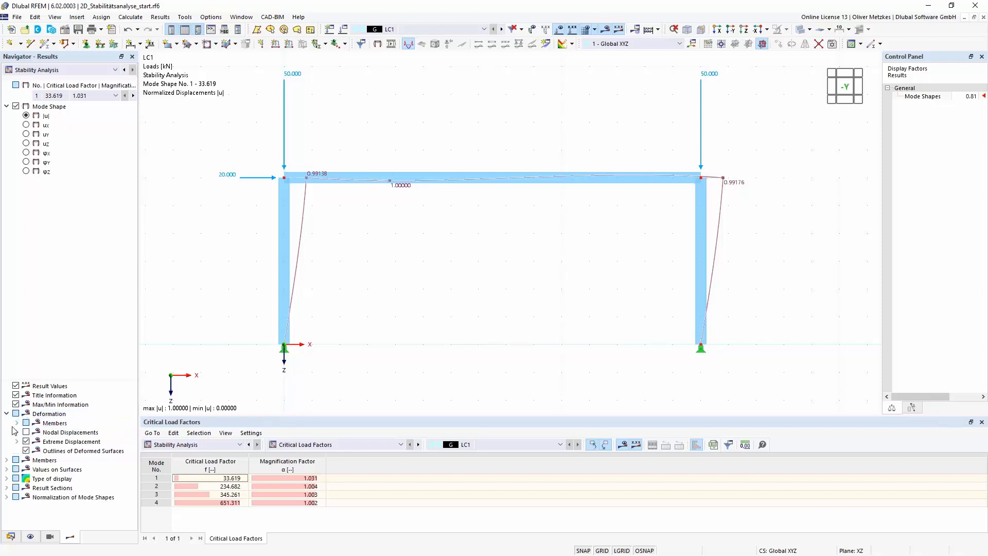
click(16, 423)
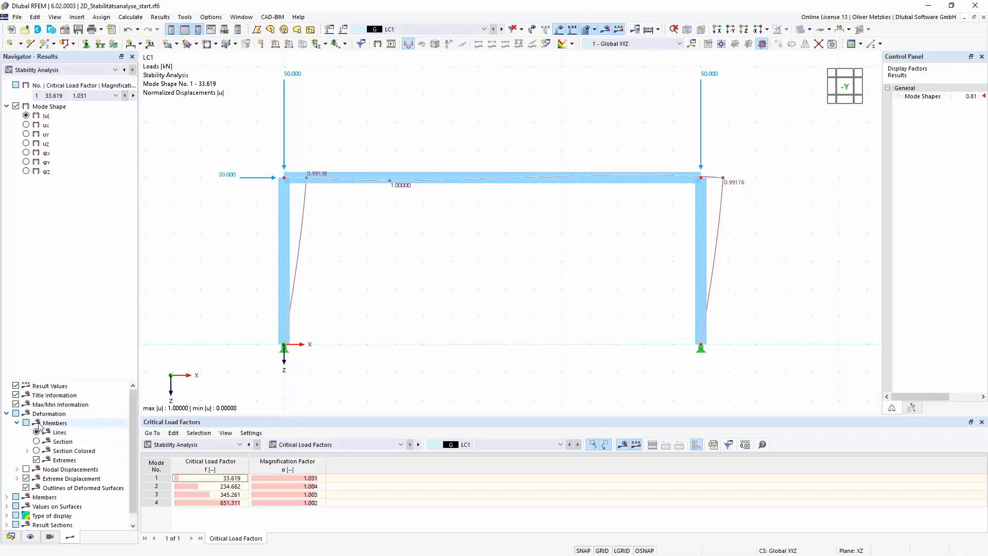
click(37, 451)
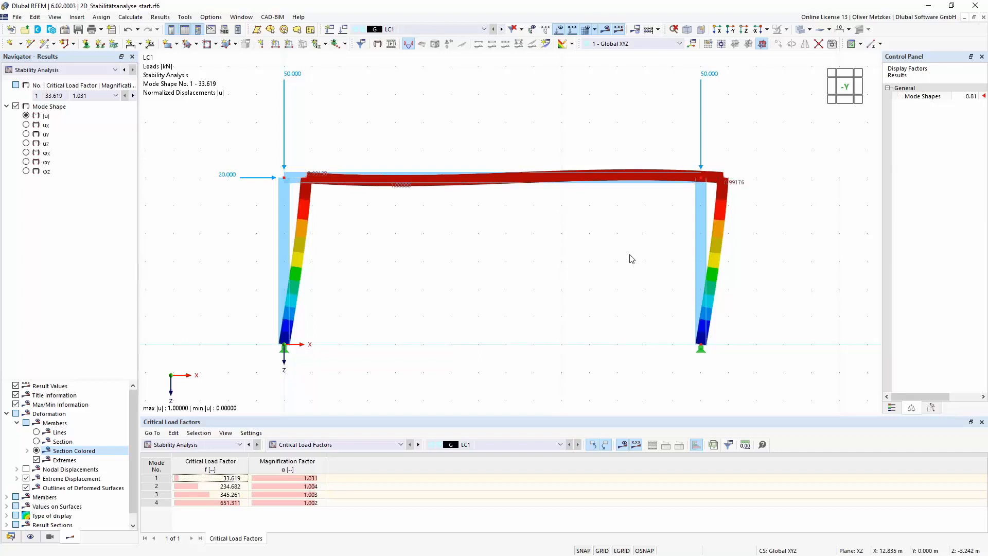
Examine the frame's first mode shape from an angled view together with its critical load factor in the table.
mouse_move(589, 256)
middle_down()
mouse_move(489, 293)
mouse_move(400, 256)
middle_up()
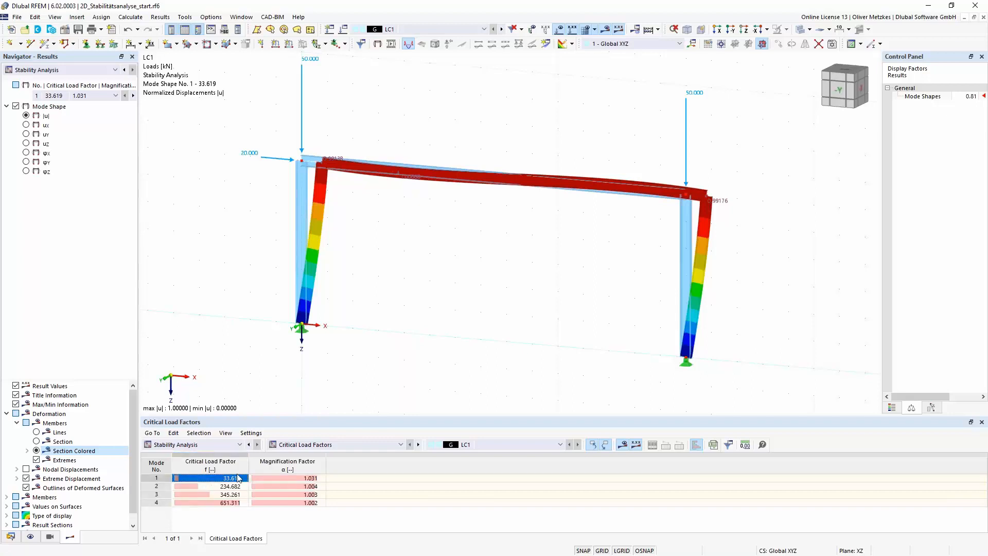
click(216, 480)
middle_drag(381, 276, 356, 298)
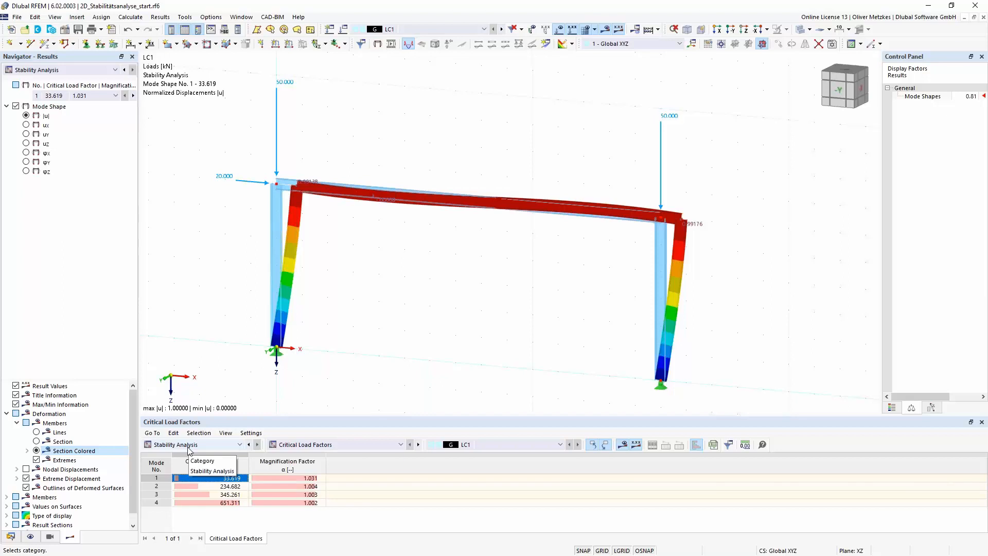
scroll(452, 356, down, 1)
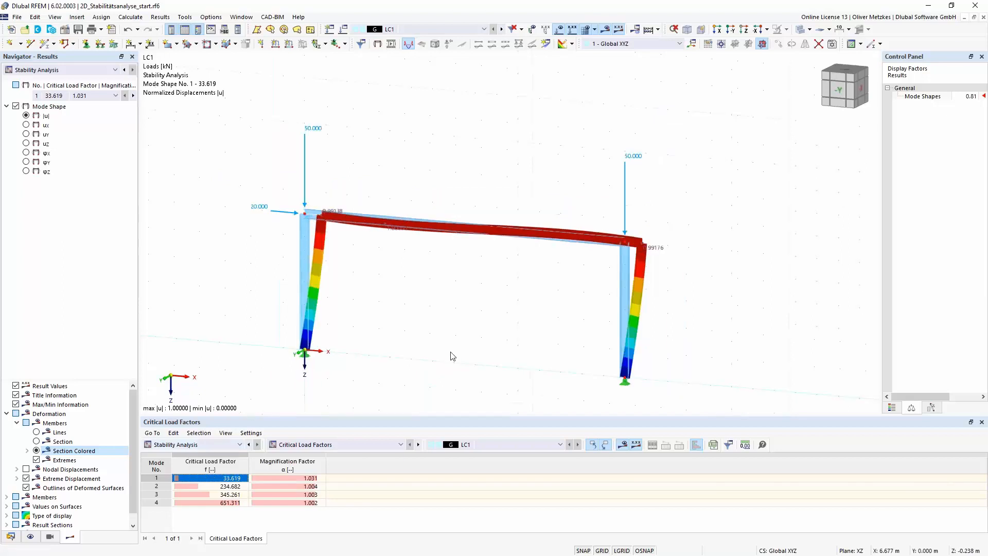
middle_drag(448, 315, 427, 252)
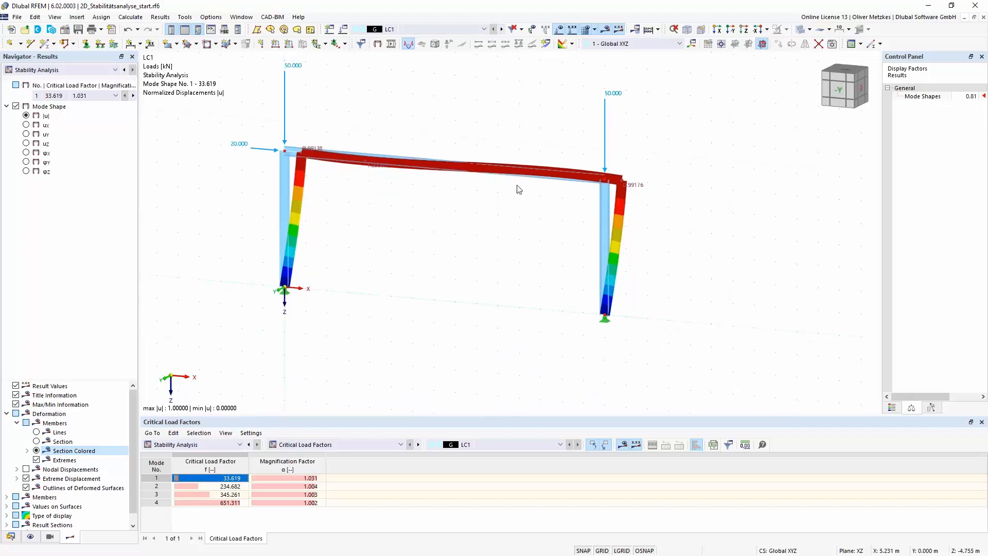
ctrl+middle_drag(525, 230, 404, 264)
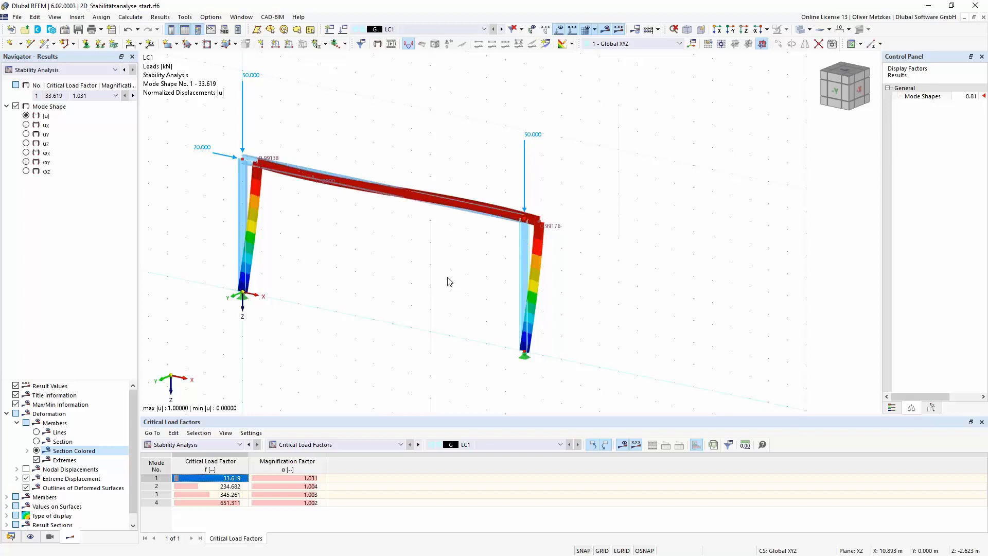
Change the model type to 3D in the model's base data.
click(65, 29)
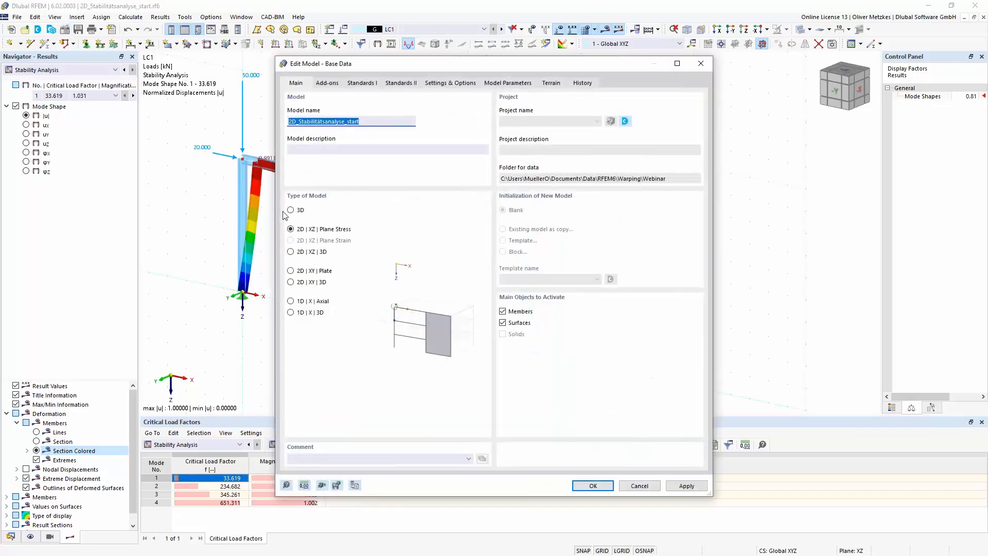
click(291, 210)
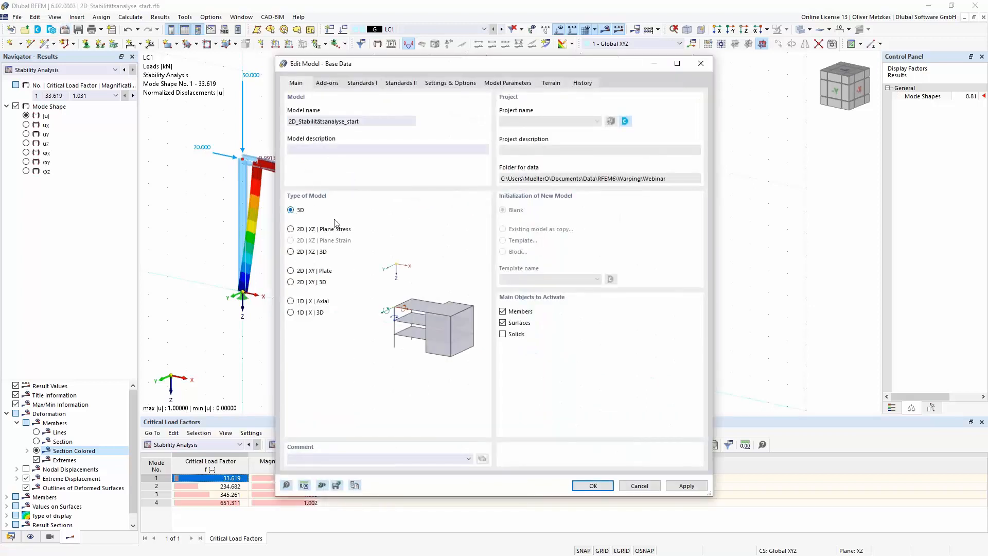
click(592, 485)
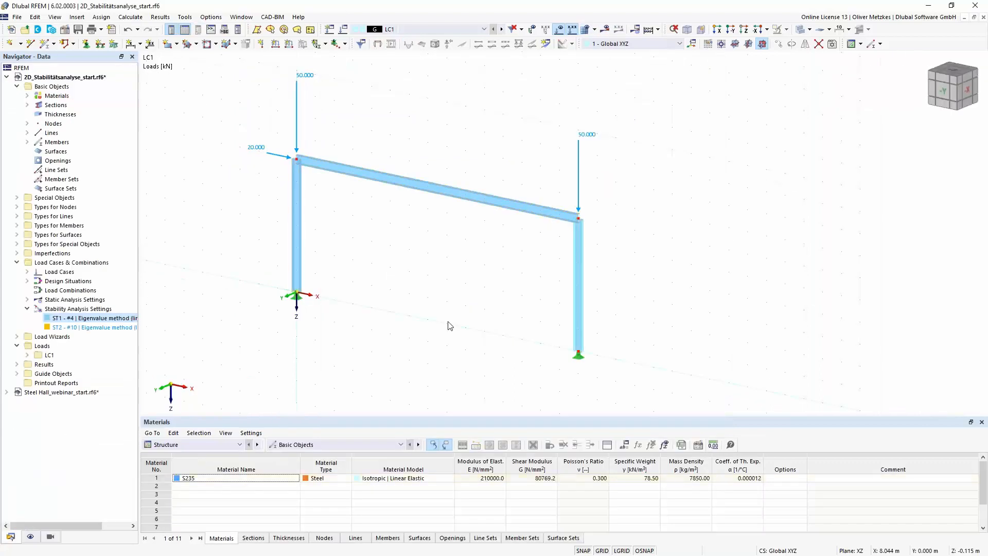
Run the calculation of LC1 for the 3D model.
click(605, 29)
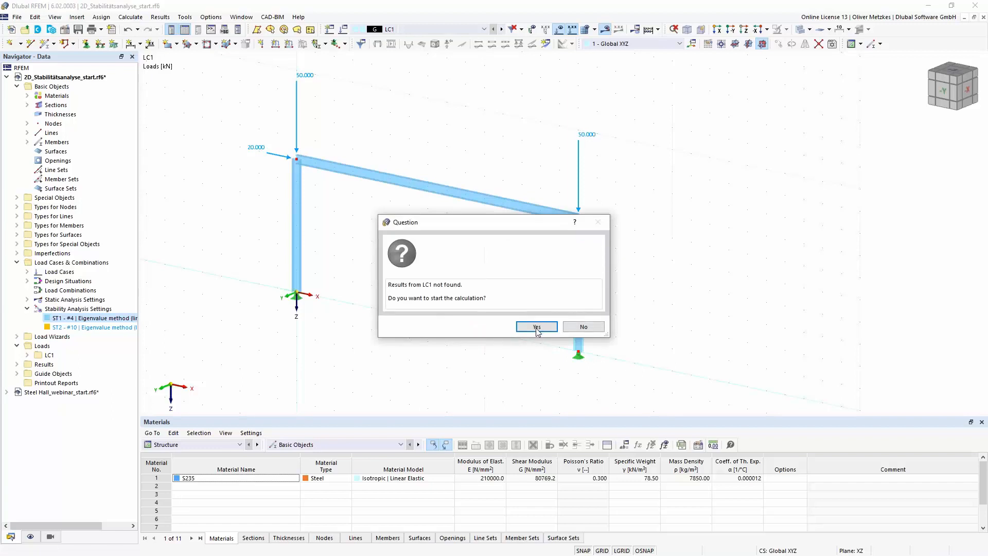
click(536, 328)
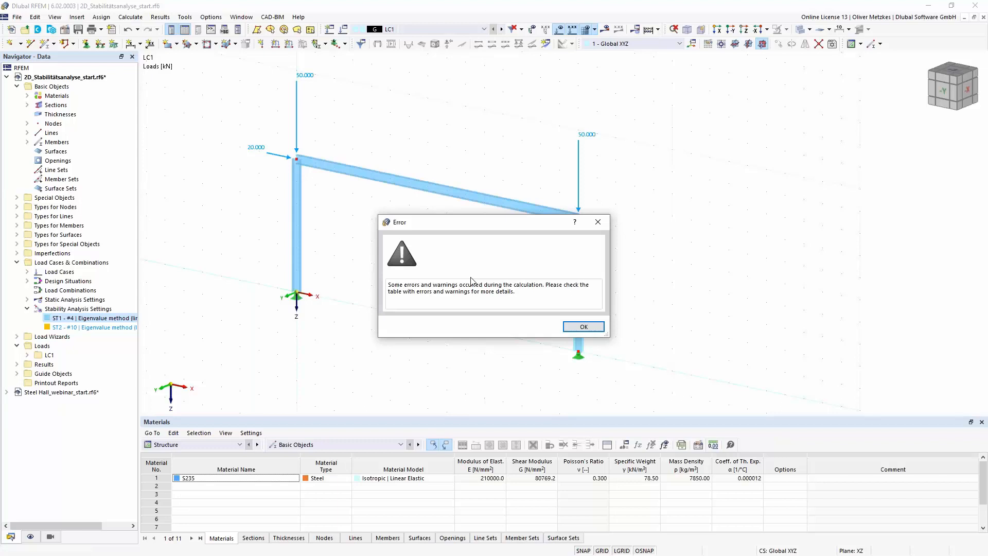
click(580, 327)
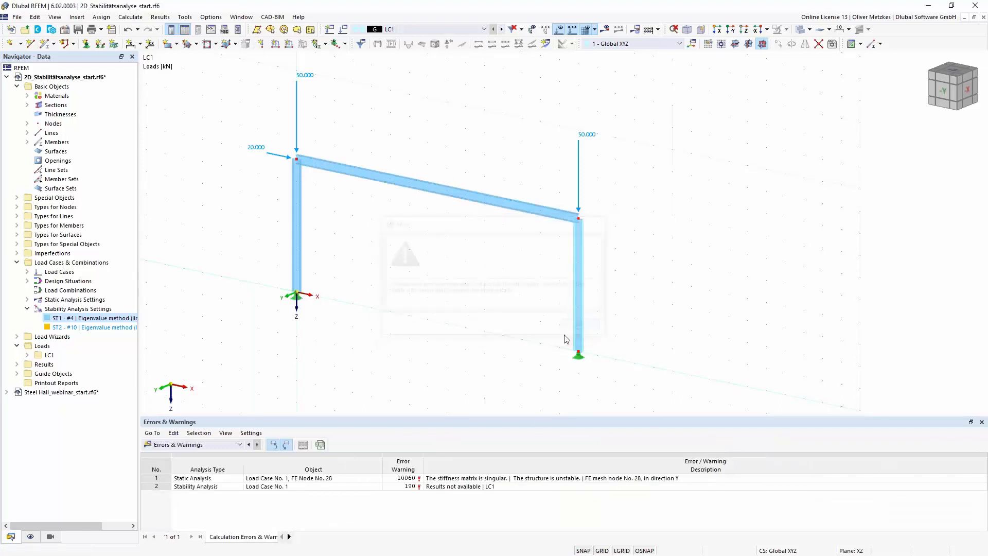
Locate the static analysis error in the model and examine the frame and its column supports around it.
click(529, 479)
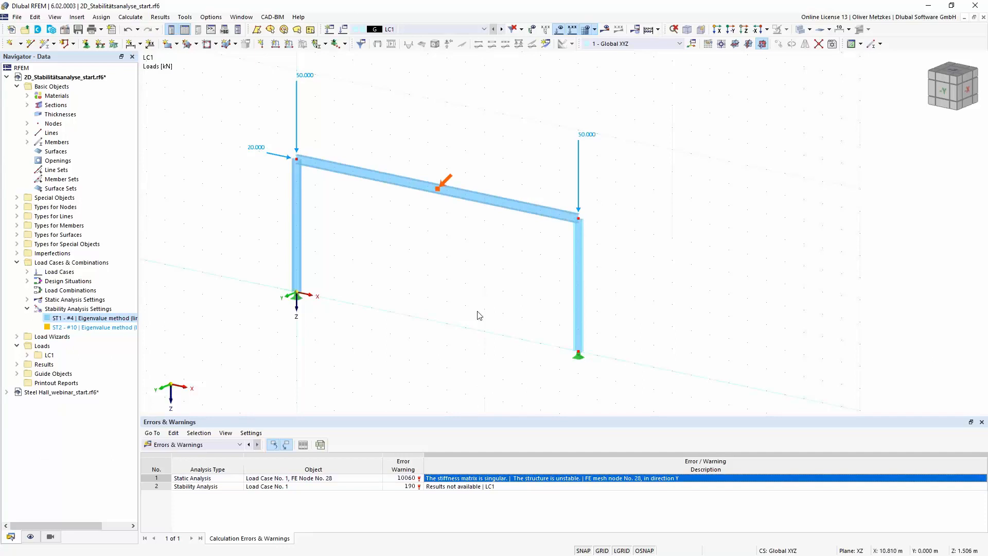
middle_drag(457, 264, 433, 221)
scroll(517, 288, up, 1)
scroll(530, 300, up, 1)
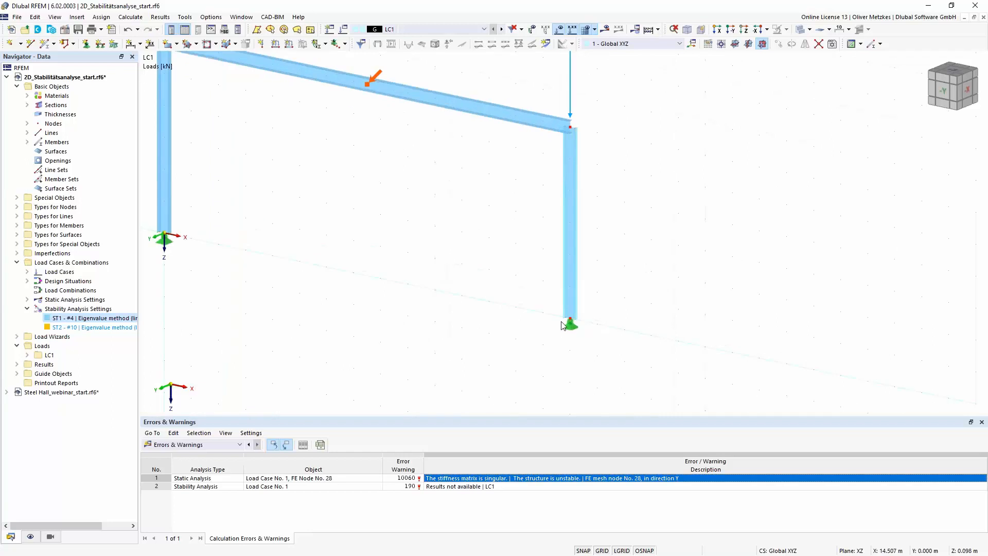
middle_drag(607, 336, 565, 339)
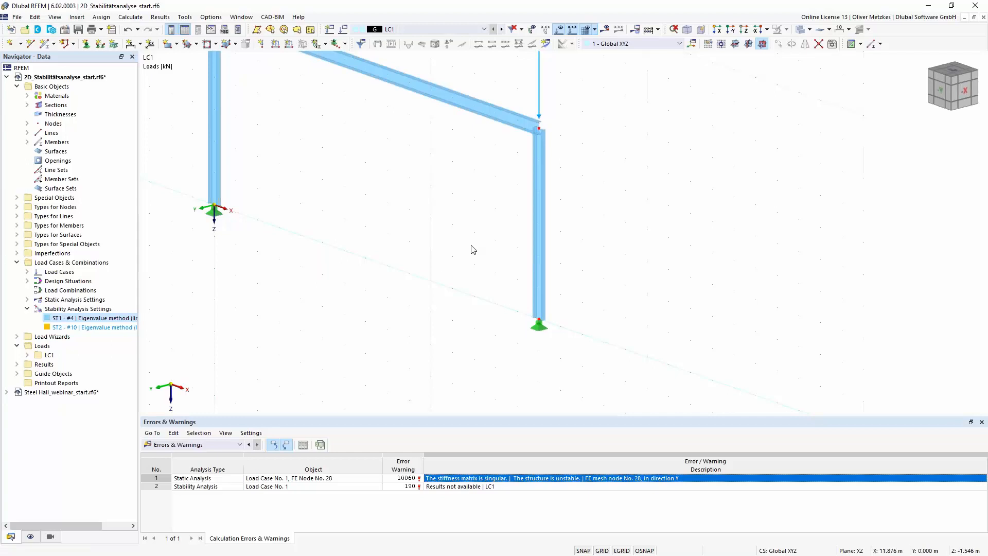
Activate the calculation without loading for instability check by mode shape in the stability analysis settings ST1 of LC1.
scroll(472, 243, down, 1)
ctrl+middle_drag(465, 198, 416, 288)
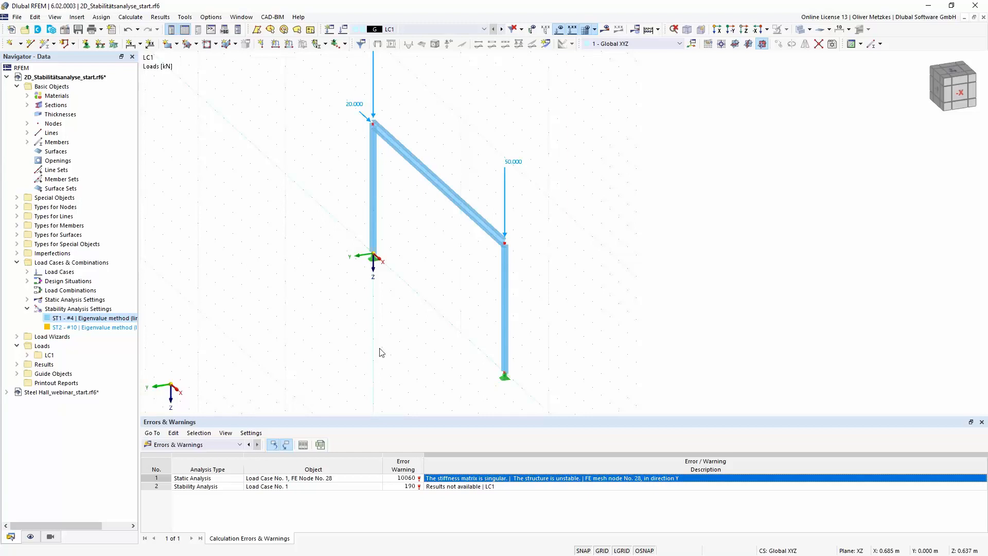
click(577, 479)
click(344, 31)
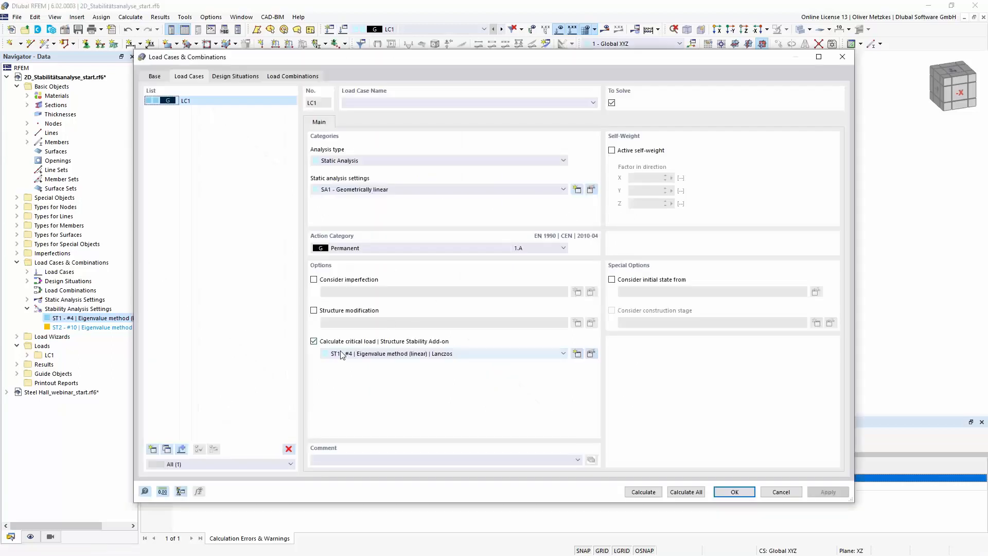
click(591, 354)
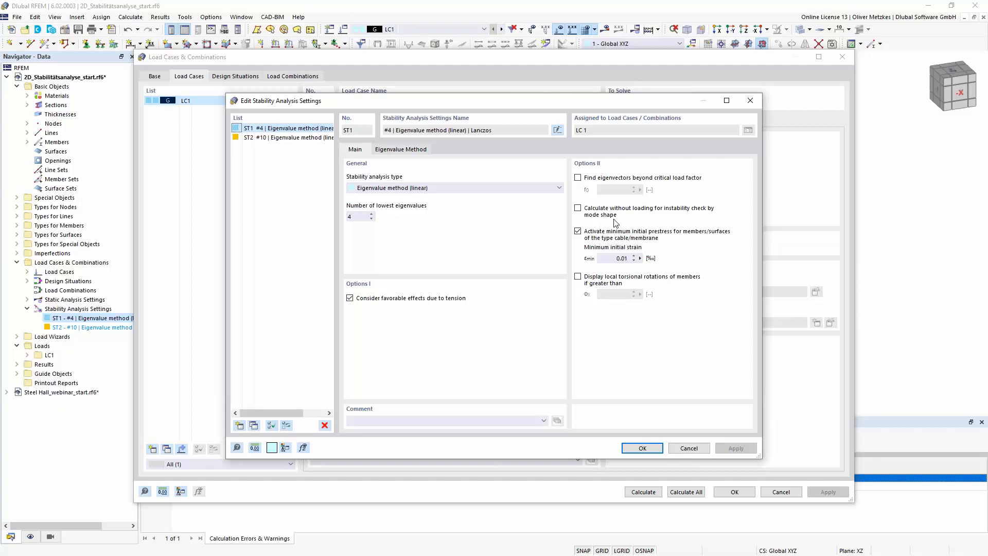
click(596, 212)
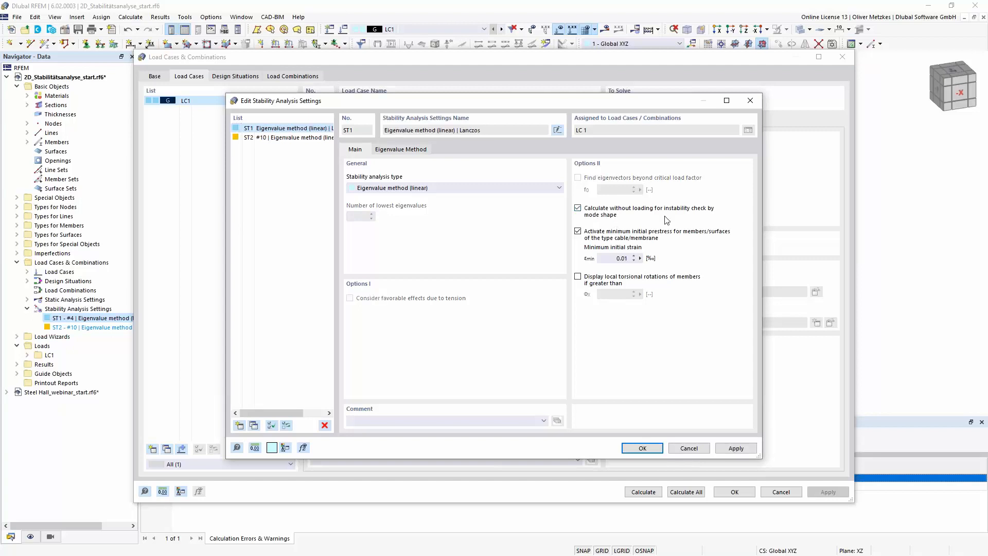
click(643, 449)
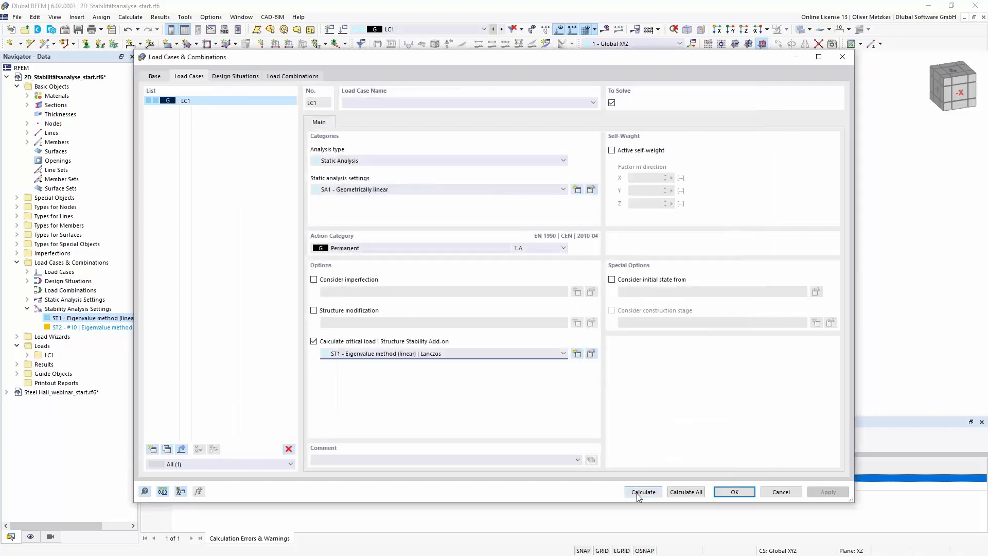
Calculate LC1 with the instability check settings and examine the frame's sideways mode shape.
click(643, 492)
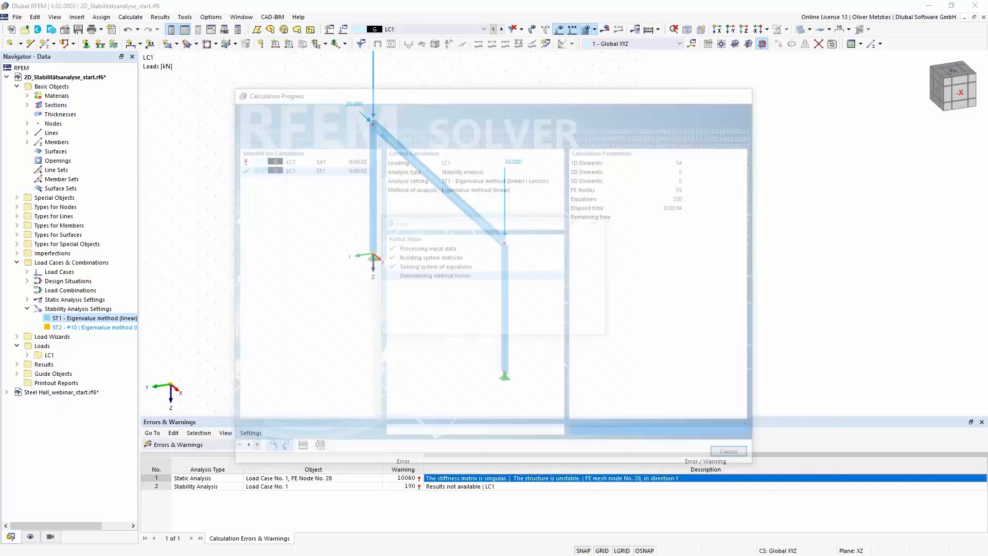
click(597, 330)
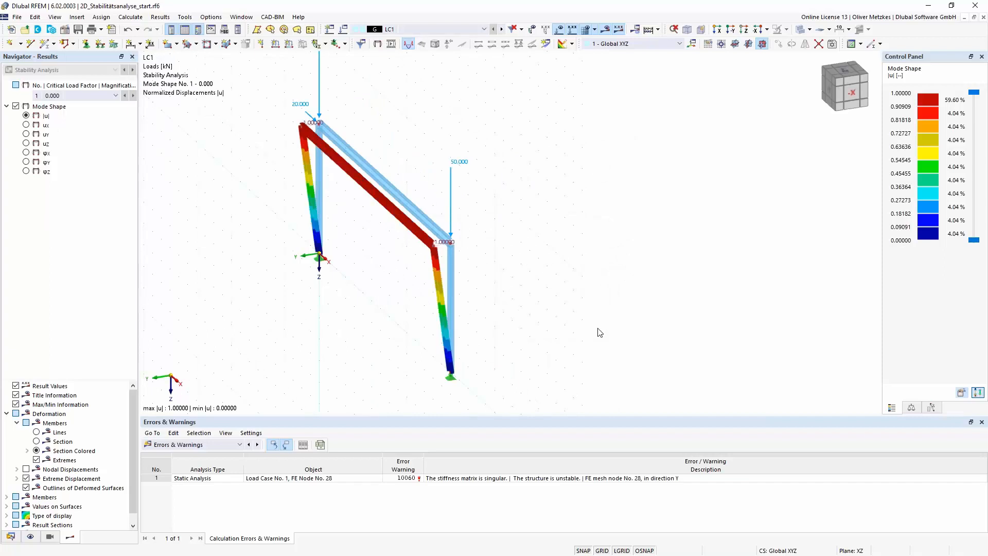
scroll(421, 246, up, 1)
middle_drag(523, 292, 549, 269)
right_click(549, 269)
click(414, 253)
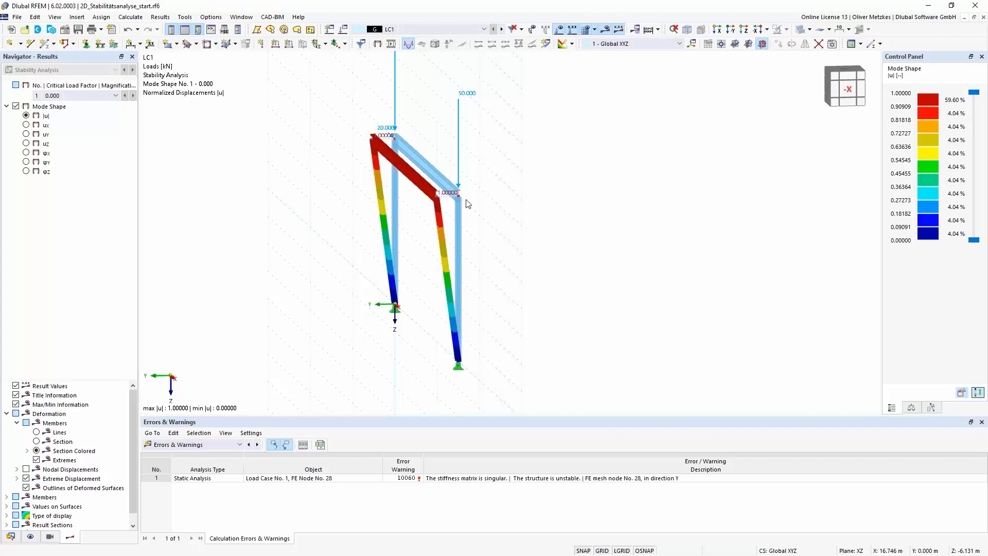
Set the display factor of the mode shapes to 1.81 to enlarge the deformation.
click(932, 408)
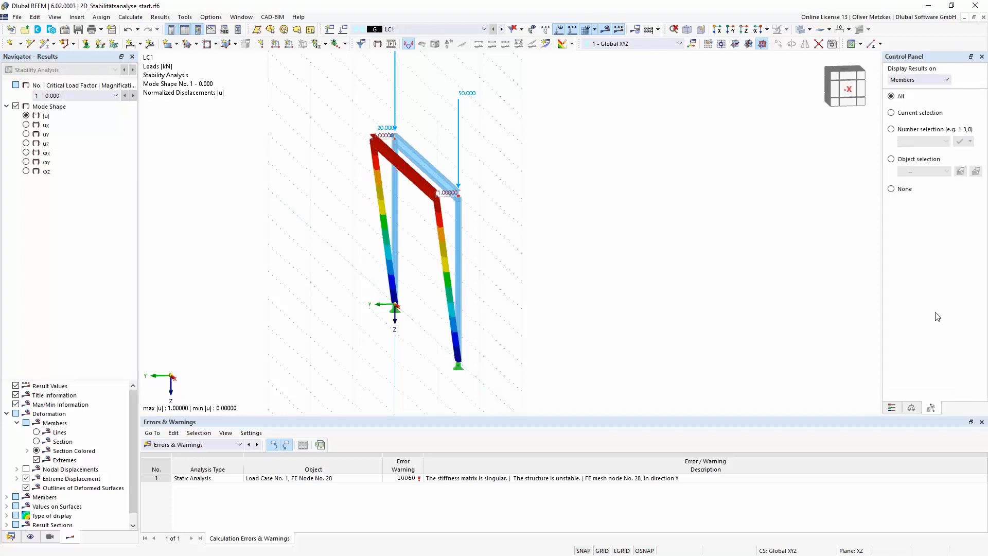
click(912, 408)
click(962, 96)
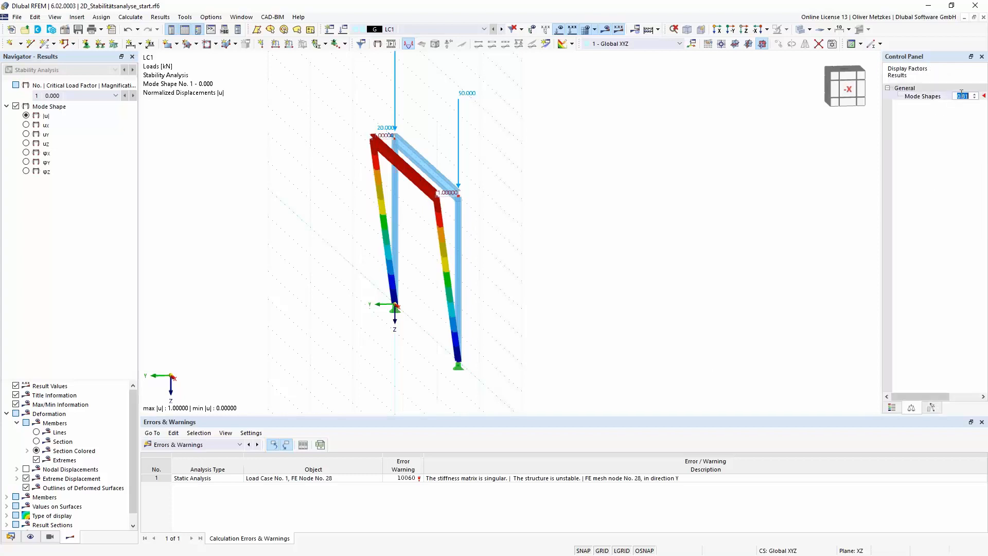
drag(934, 57, 853, 60)
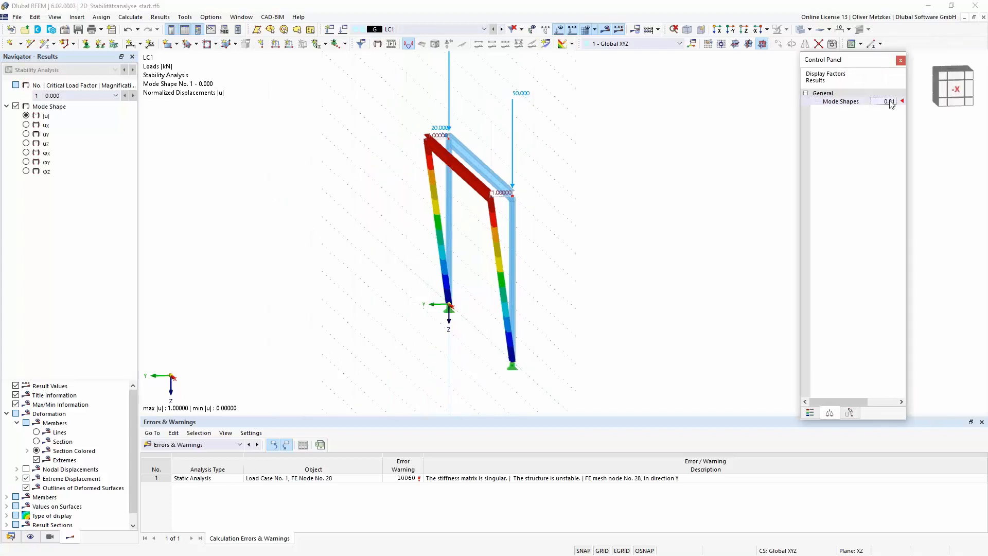
click(892, 99)
click(893, 99)
click(893, 100)
click(893, 99)
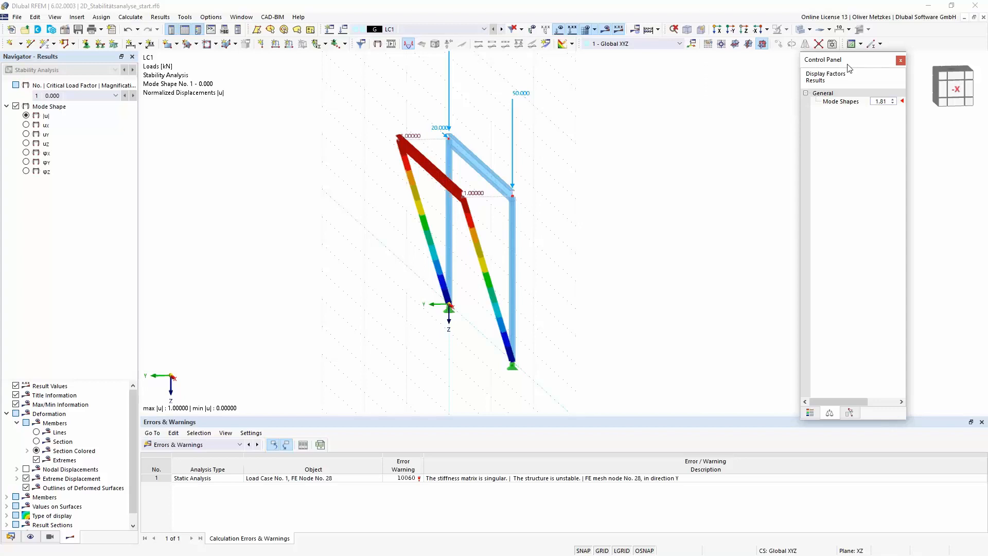
double_click(867, 64)
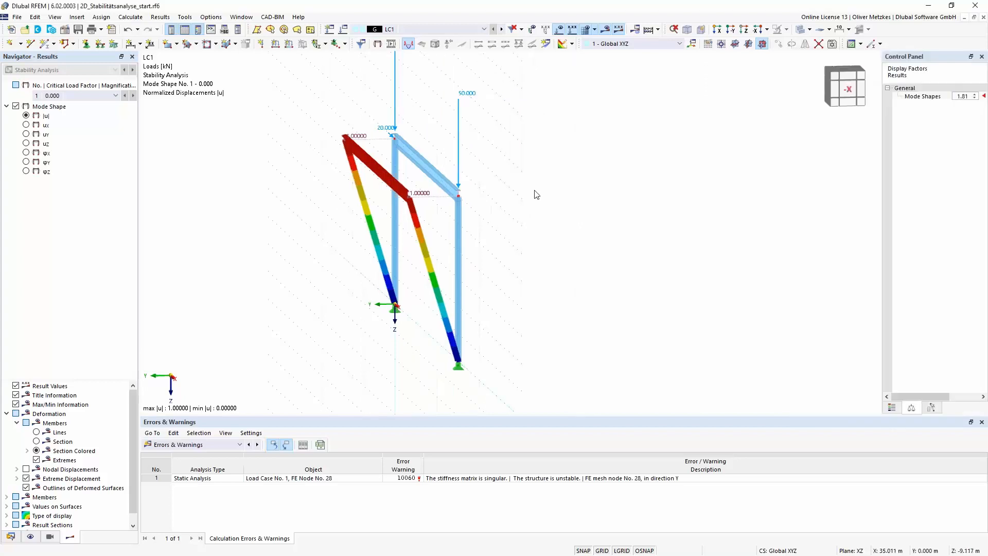
Create a nodal support that restrains only uY and assign it to the two upper corner nodes of the frame.
right_drag(430, 331, 461, 334)
click(431, 311)
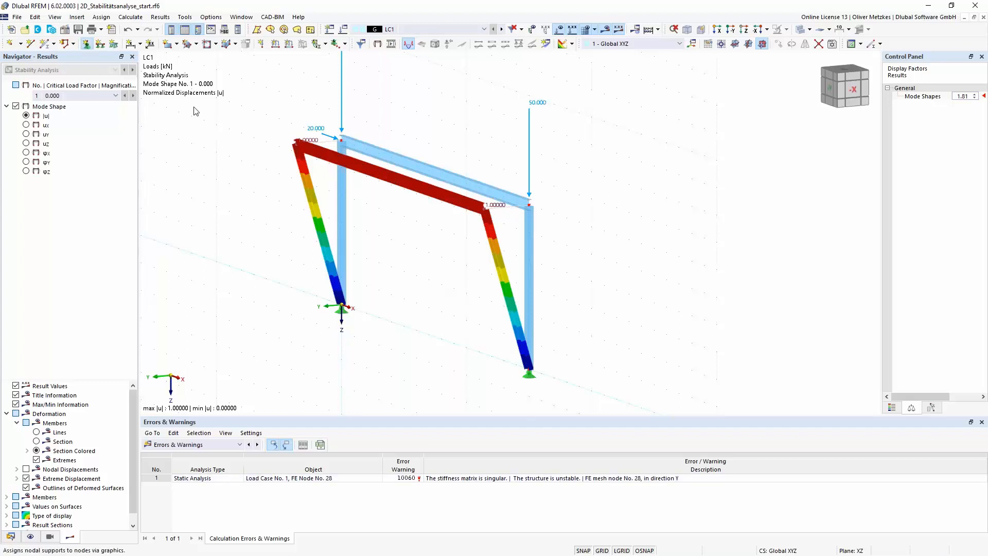
click(438, 249)
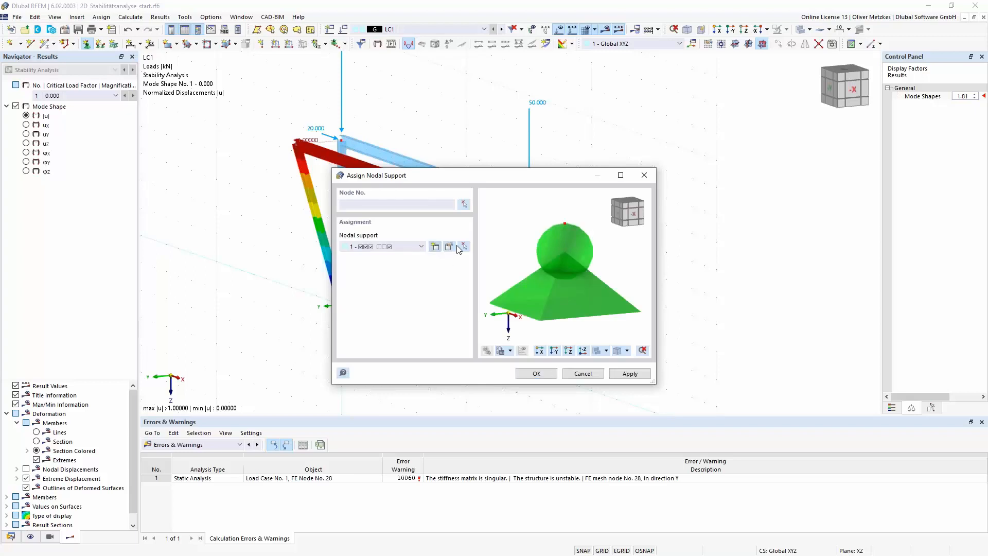
click(336, 216)
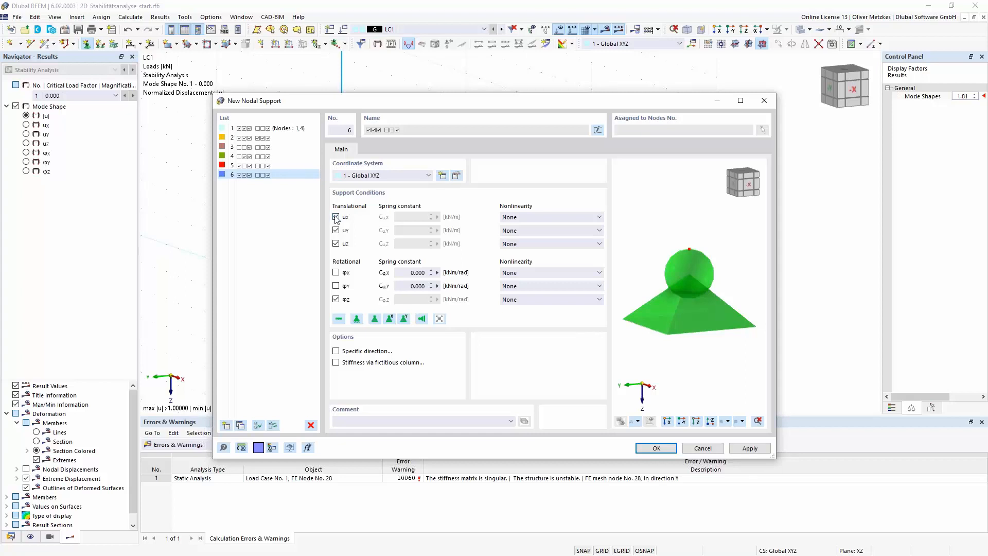
click(335, 243)
click(335, 299)
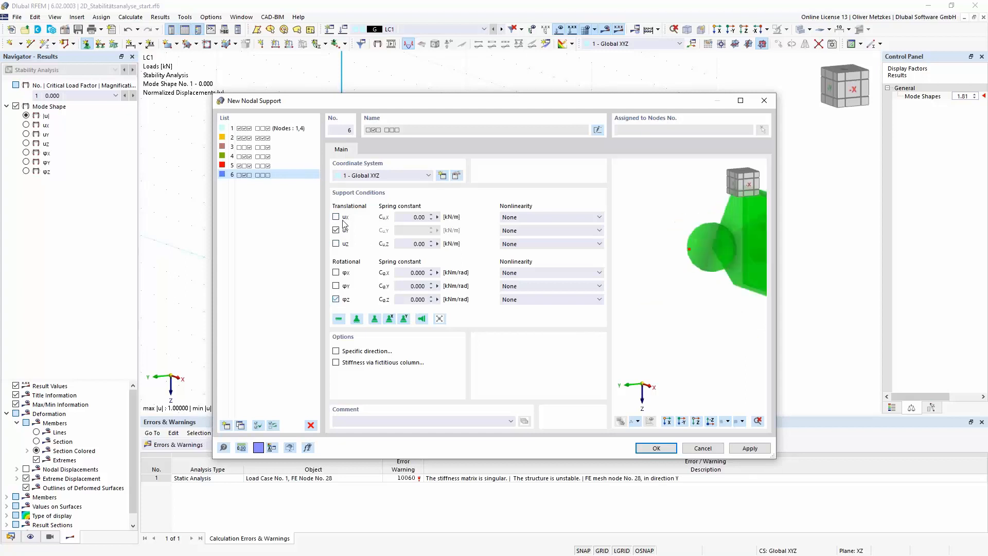
click(656, 448)
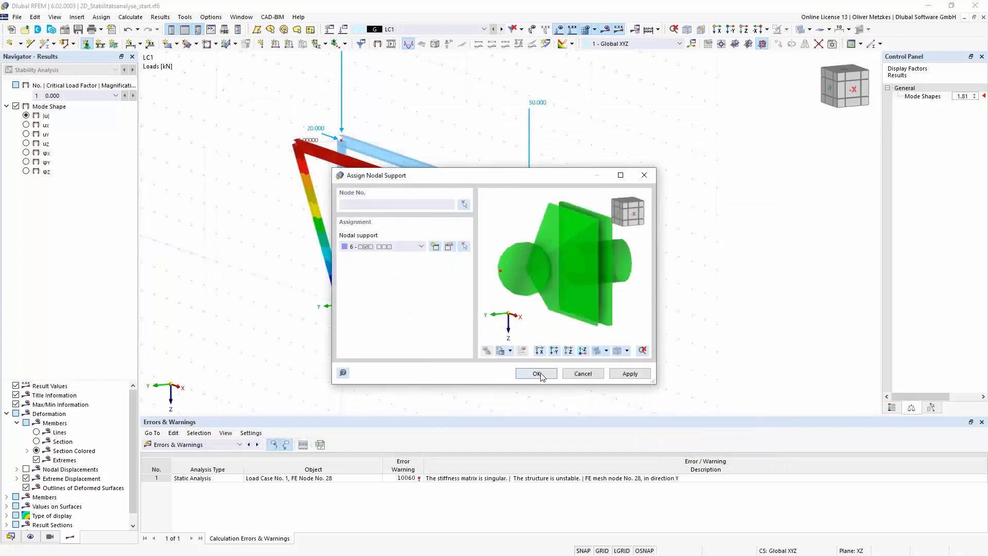
click(540, 372)
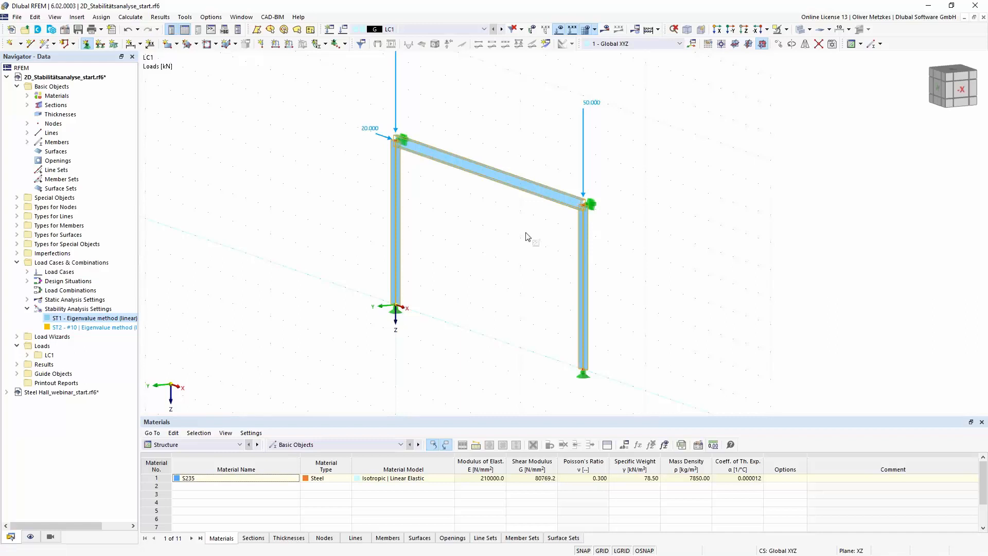
Deactivate the calculation without loading for instability check by mode shape in the stability analysis settings ST1.
ctrl+middle_drag(418, 265, 418, 226)
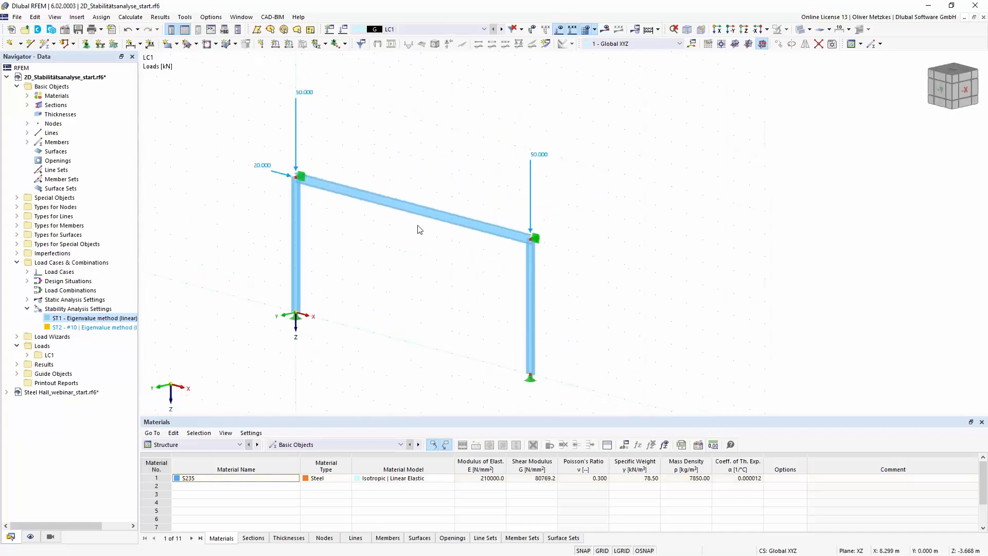
double_click(83, 318)
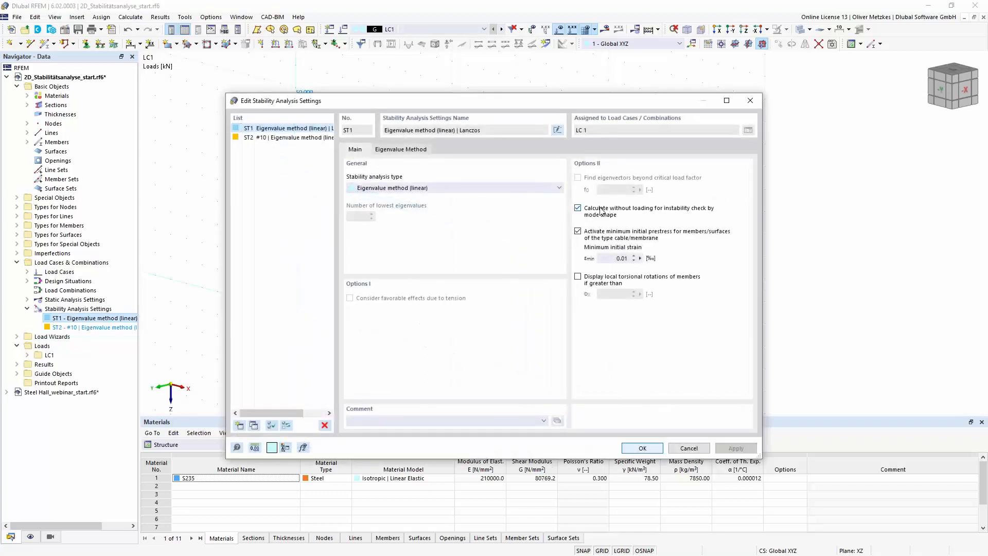
click(641, 448)
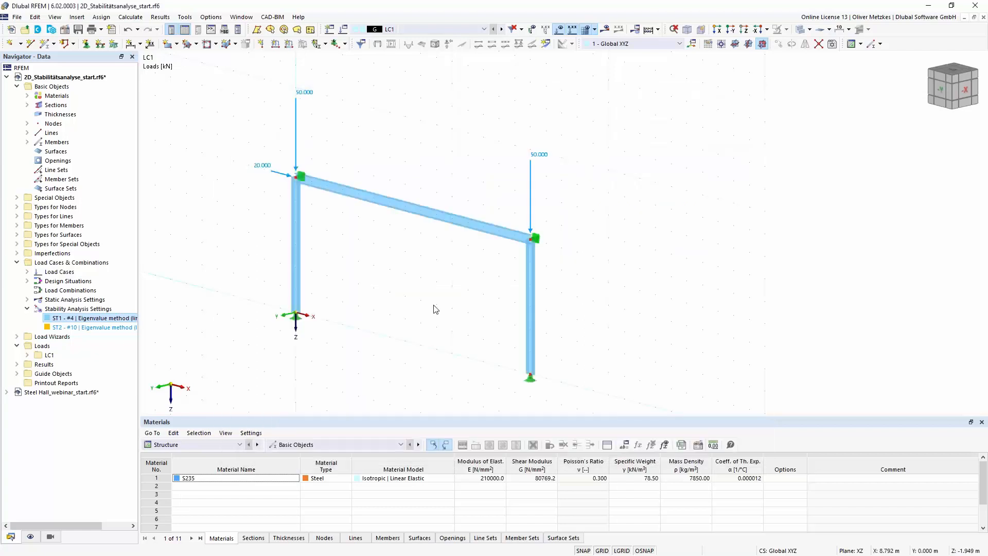
Calculate LC1 for the laterally supported frame and display its stability analysis results.
click(605, 29)
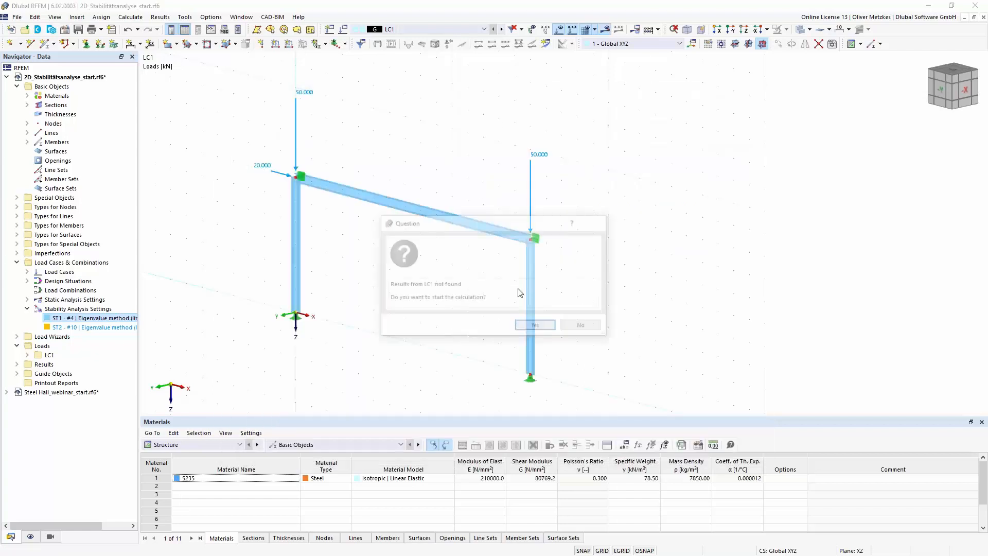
click(535, 327)
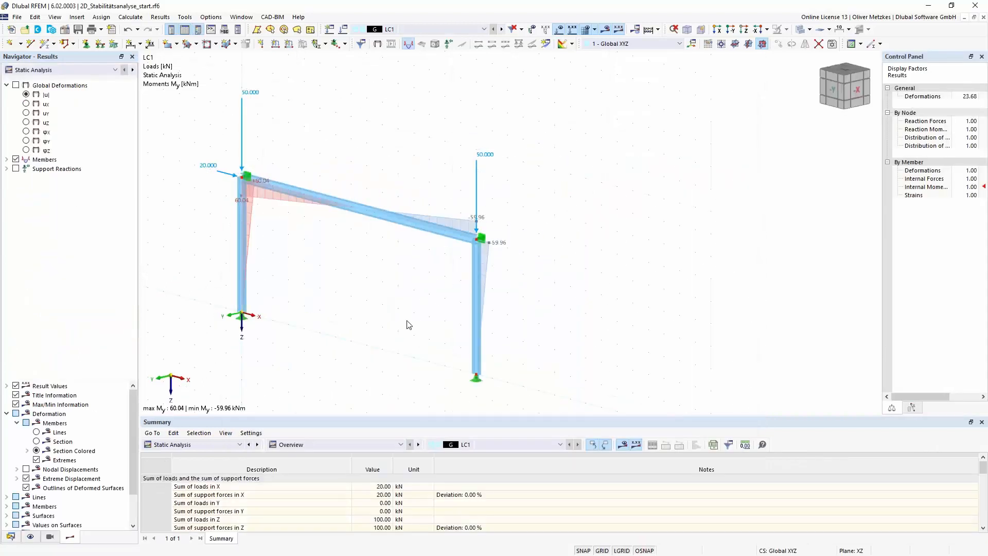
click(52, 70)
click(52, 85)
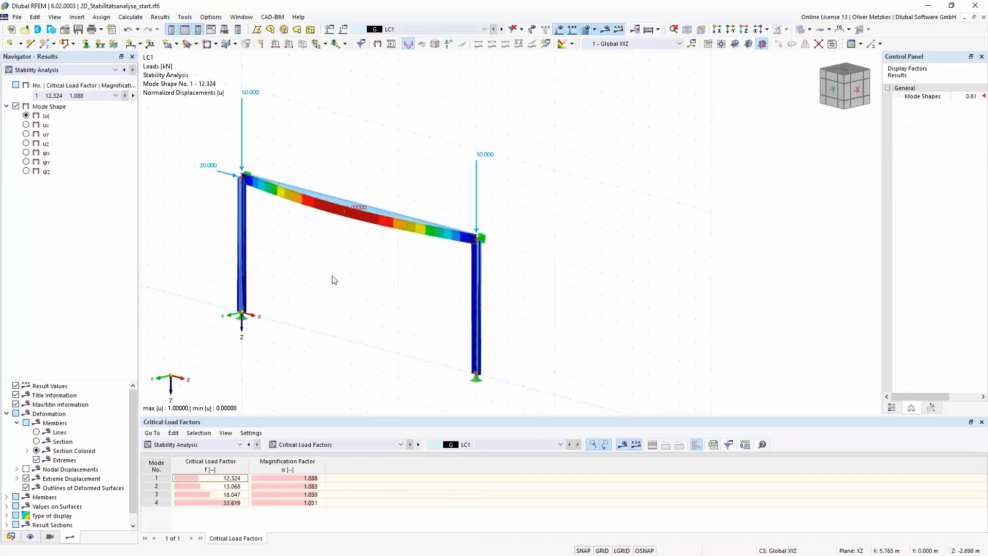
Examine the first mode shape from a more frontal angle, and display the second mode shape.
right_drag(345, 296, 395, 291)
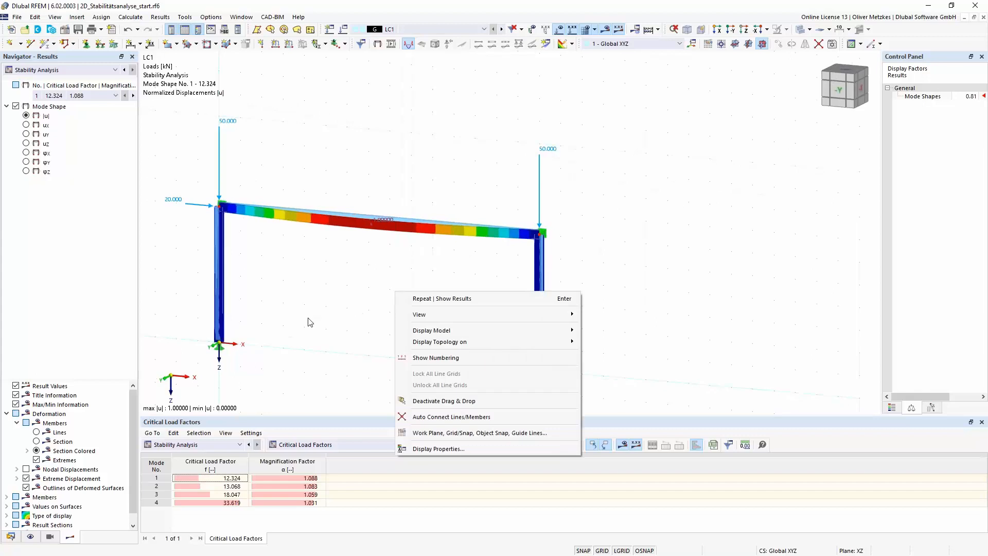
click(310, 323)
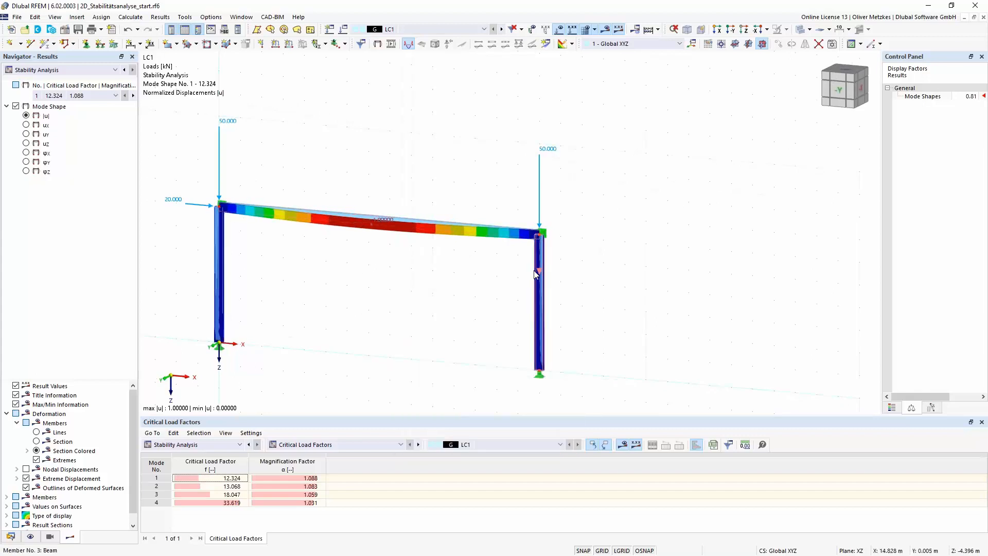
click(230, 486)
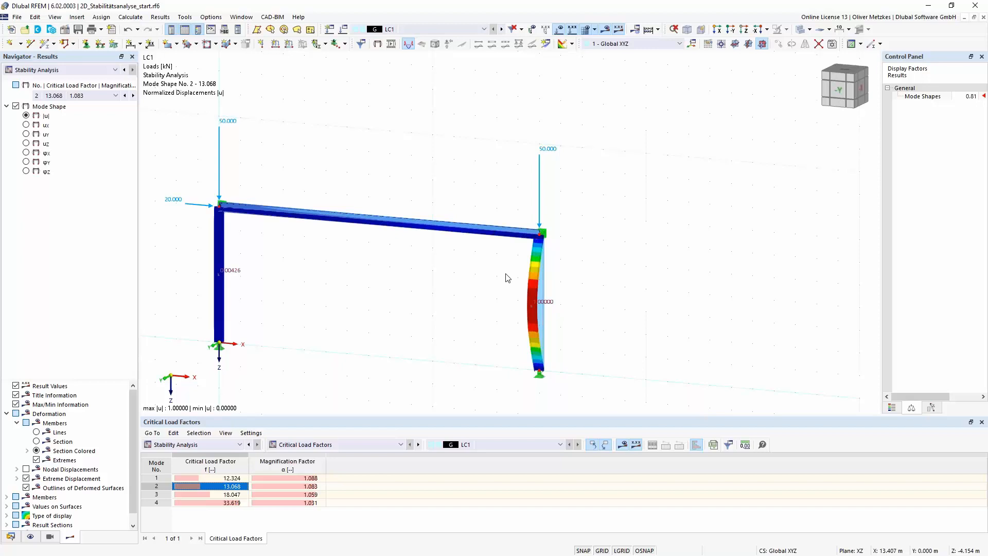
middle_drag(469, 265, 465, 244)
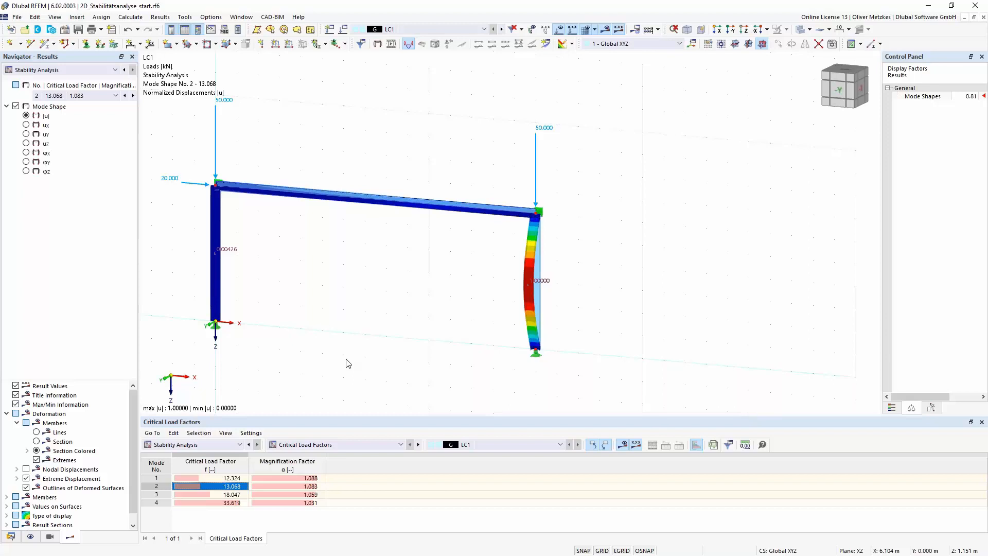
Open the member results for effective lengths and critical loads, and inspect member 3 with its second mode shape.
click(358, 444)
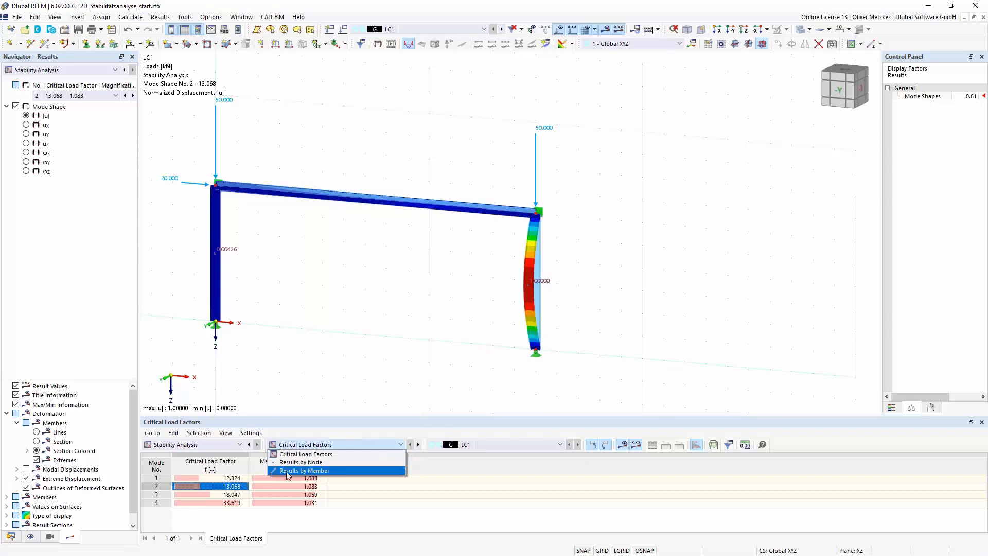
click(349, 471)
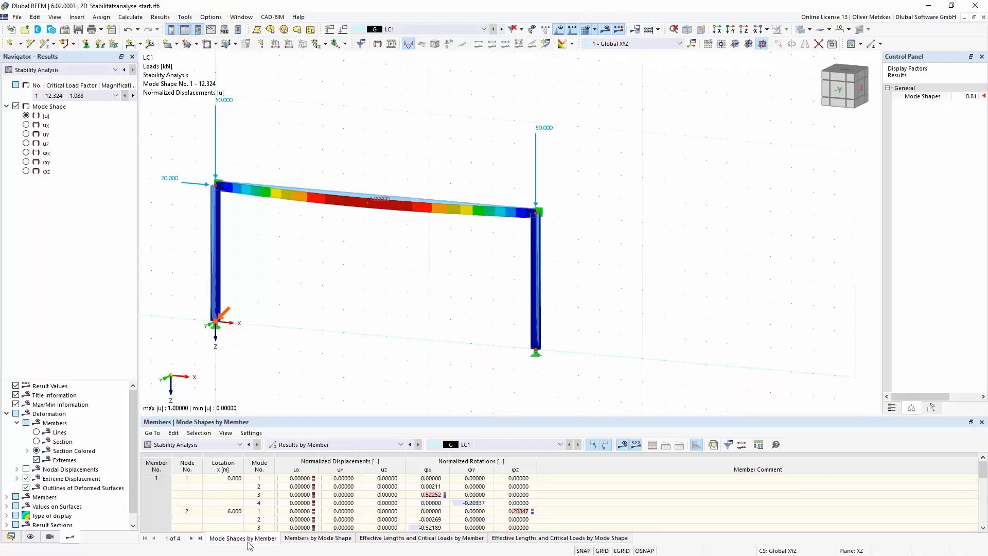
click(386, 542)
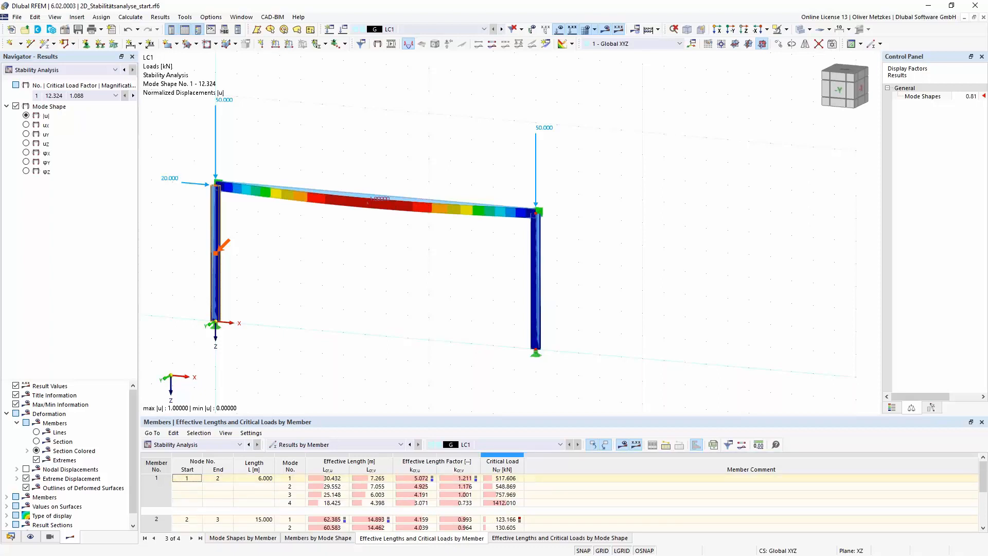
click(539, 289)
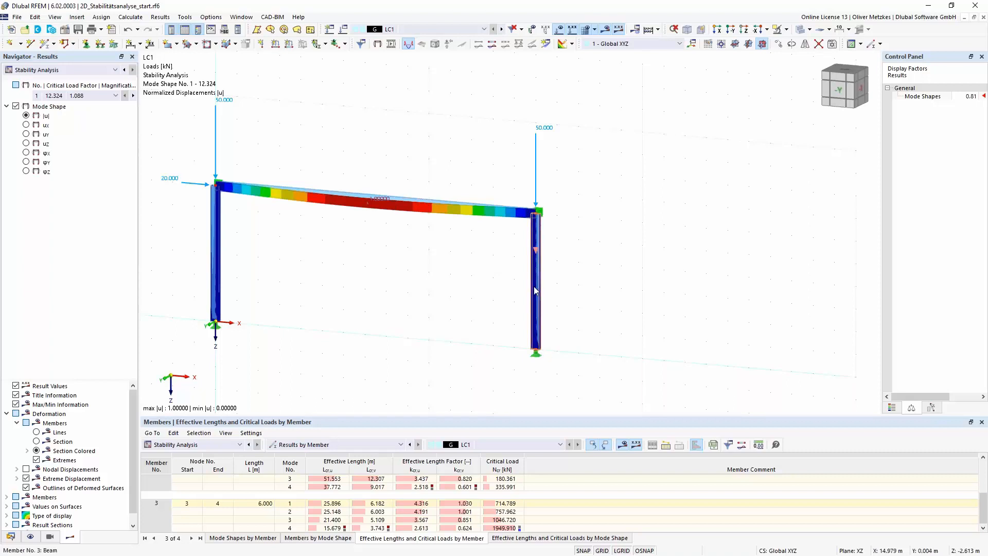
click(190, 503)
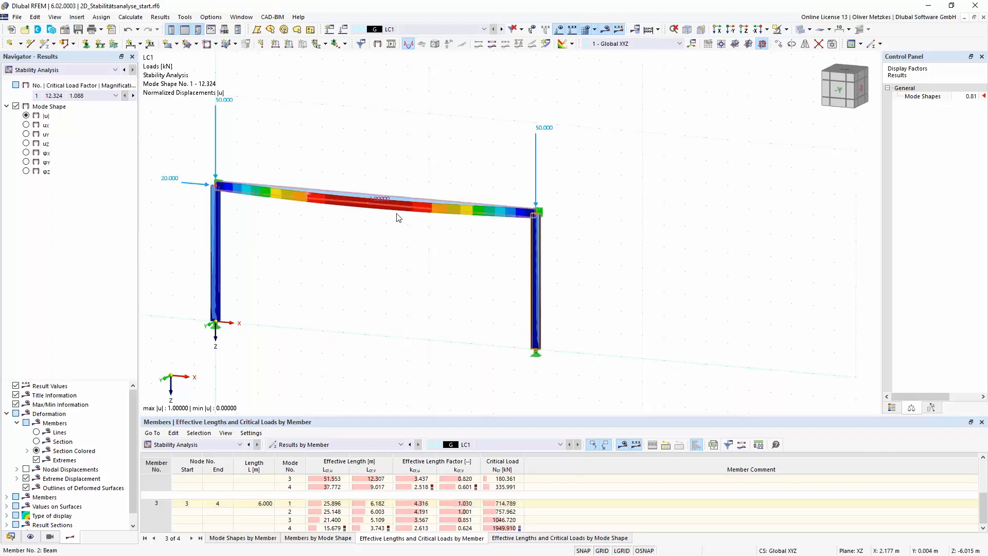
click(290, 512)
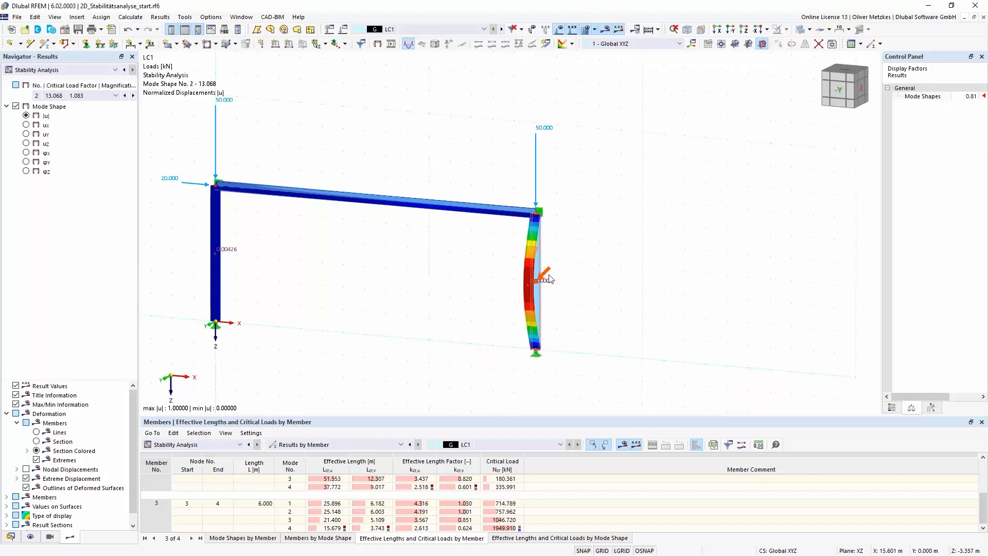
Show the local axis systems of the members, focusing on member 3 with its second mode shape.
scroll(545, 278, up, 5)
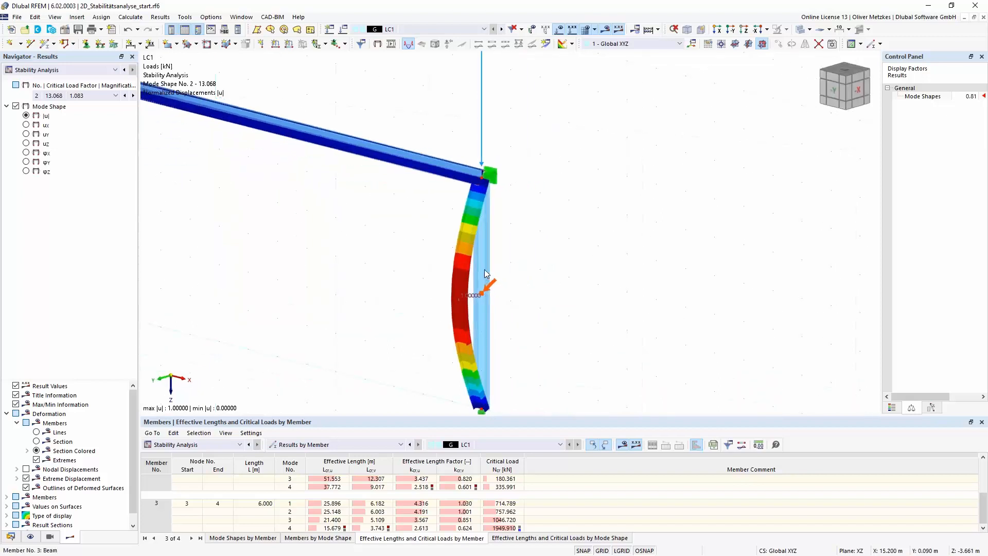
right_click(484, 270)
mouse_move(535, 305)
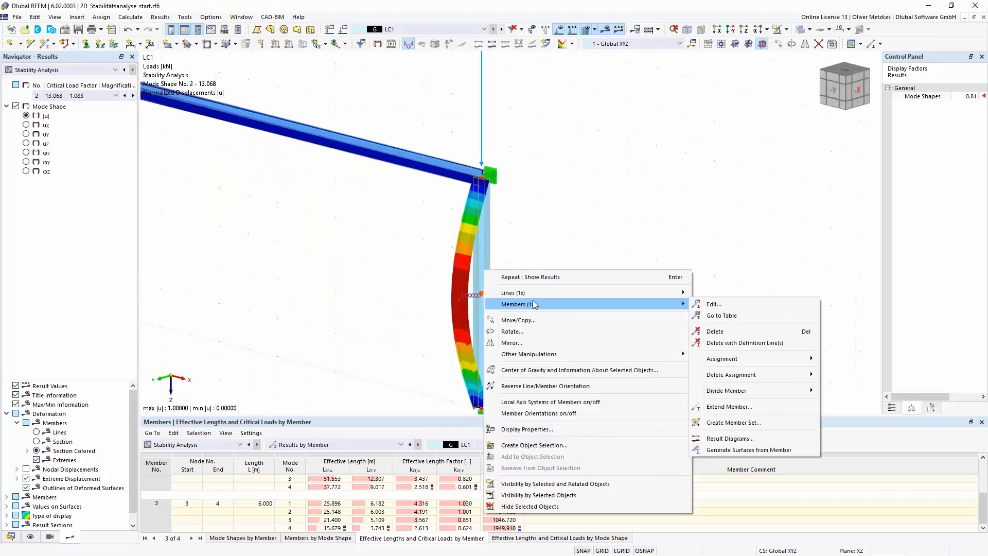
click(581, 402)
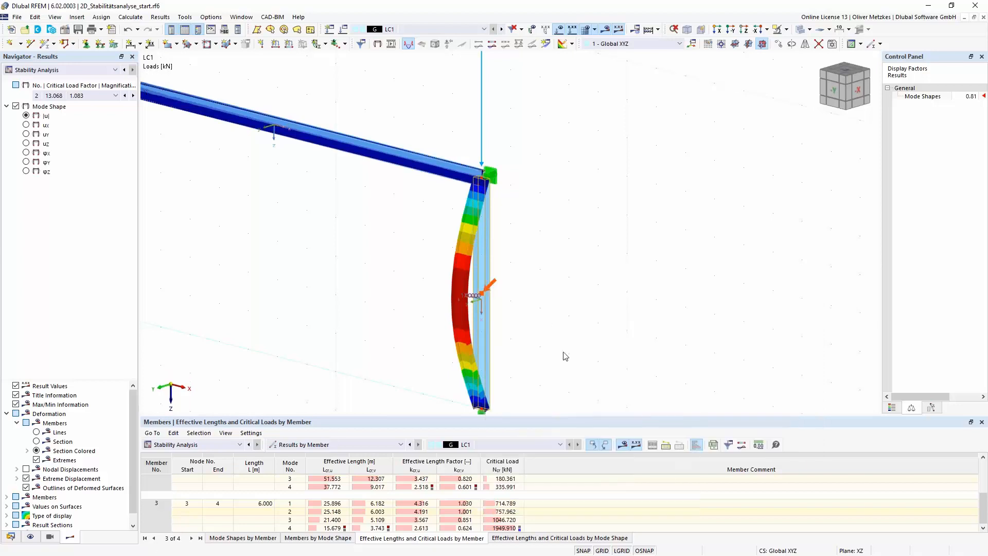
scroll(496, 320, up, 3)
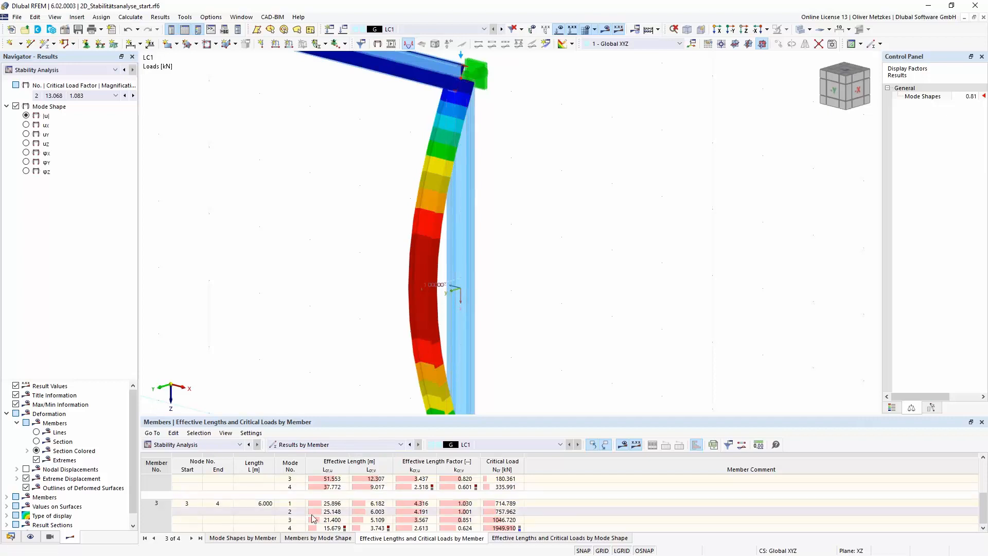
Check member 3's effective length Lcr,v and effective length factor kcr,v for mode 2 against its buckled shape.
click(371, 511)
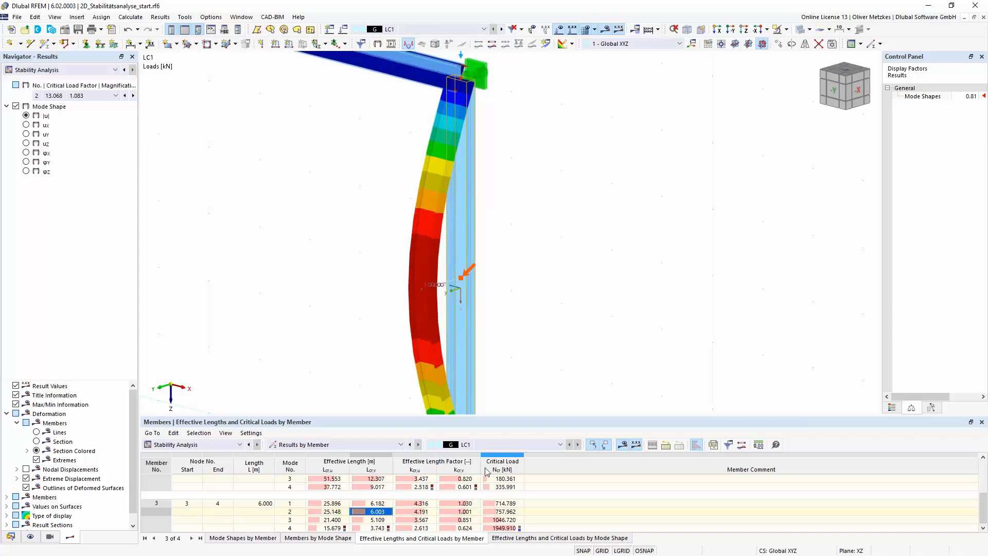
click(461, 511)
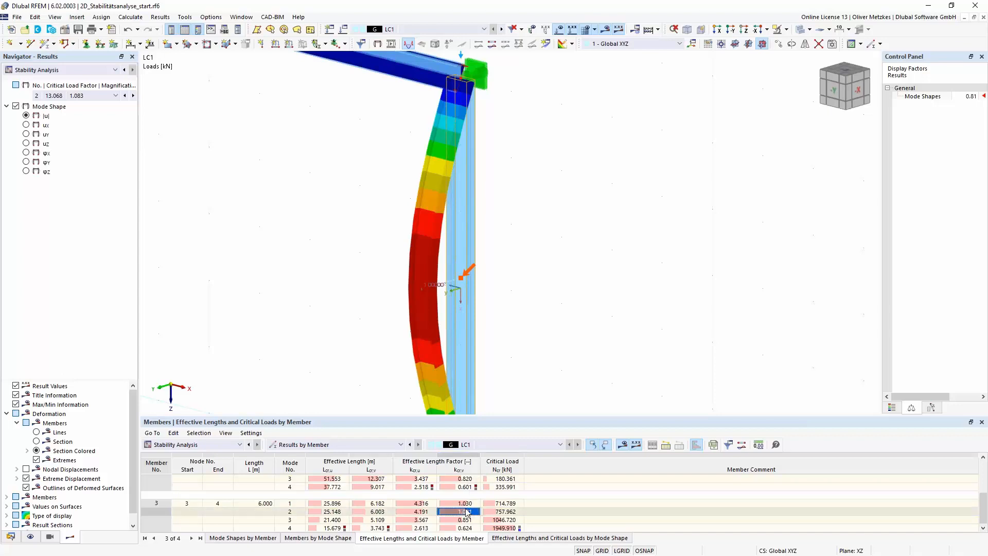
scroll(566, 277, down, 5)
ctrl+middle_drag(565, 285, 552, 289)
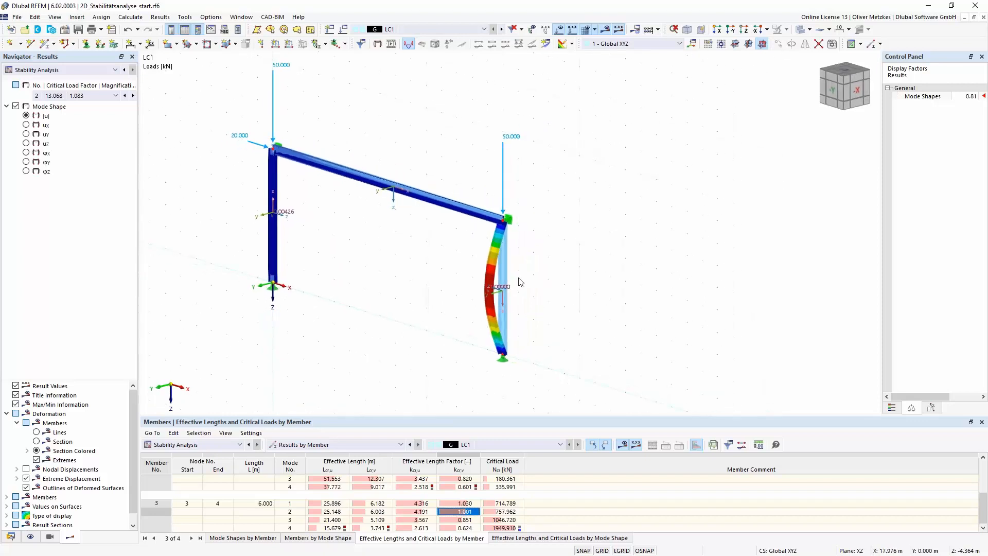
scroll(521, 280, up, 5)
middle_drag(503, 204, 481, 166)
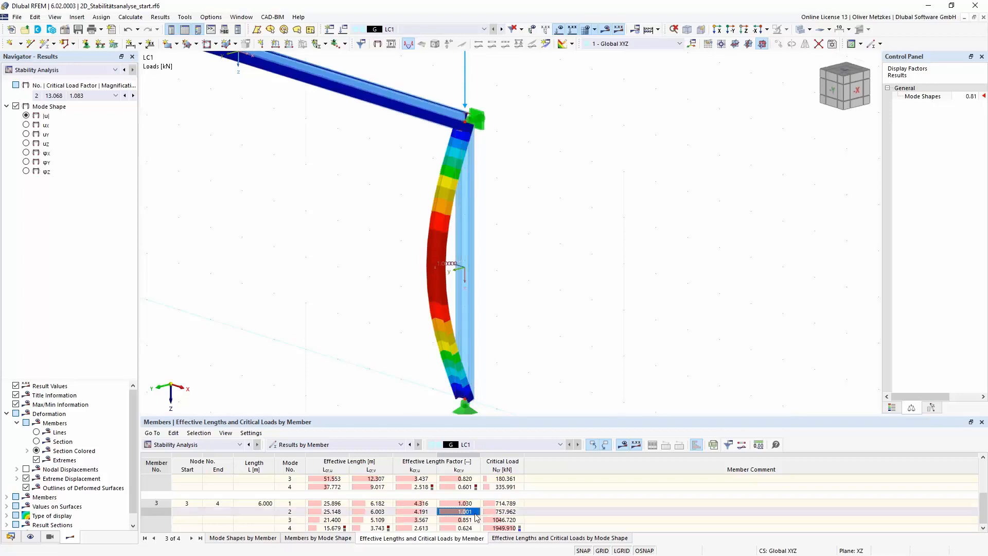
Display mode shape 4 for member 3 and check its effective length Lcr,u and factor kcr,u.
click(289, 528)
scroll(326, 341, down, 1)
middle_drag(352, 303, 471, 272)
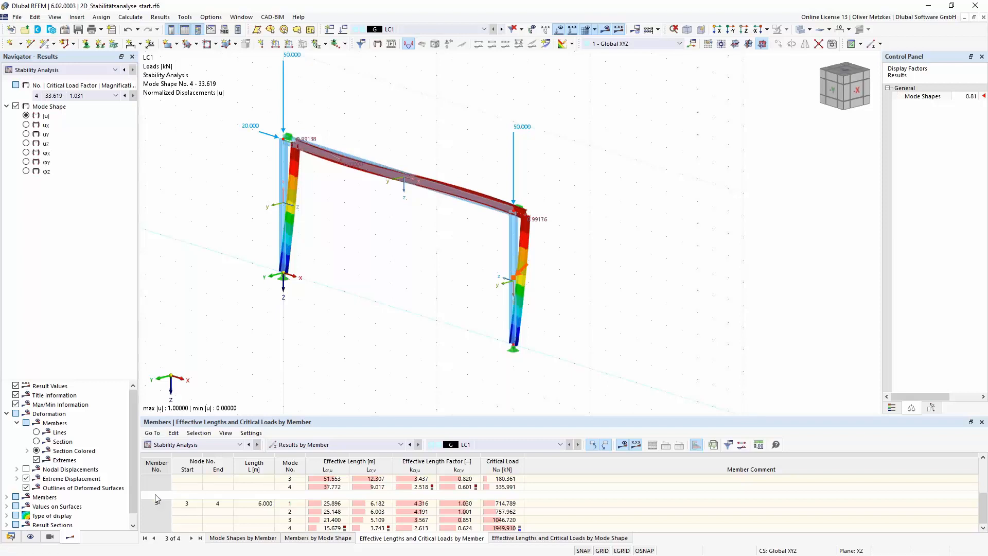
click(291, 528)
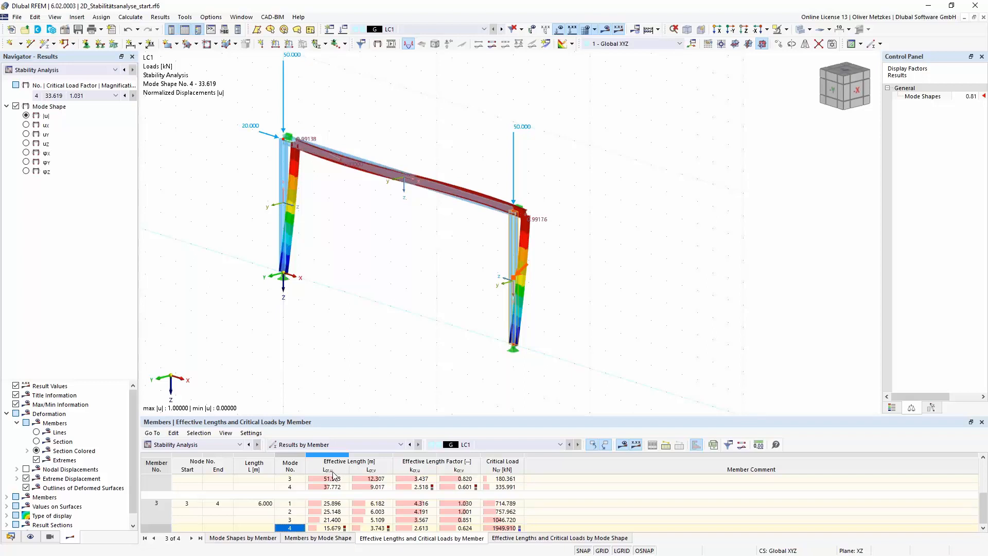
click(334, 528)
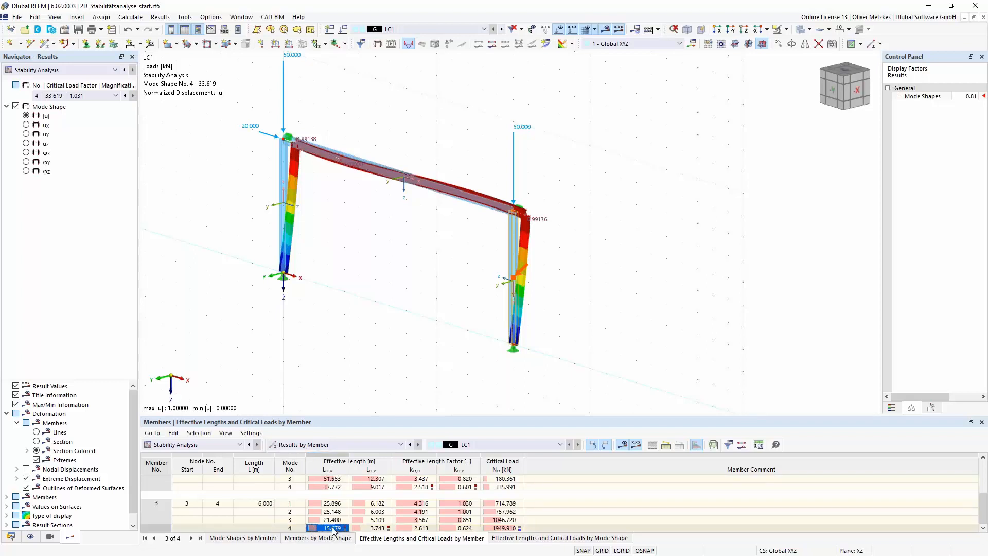
click(420, 529)
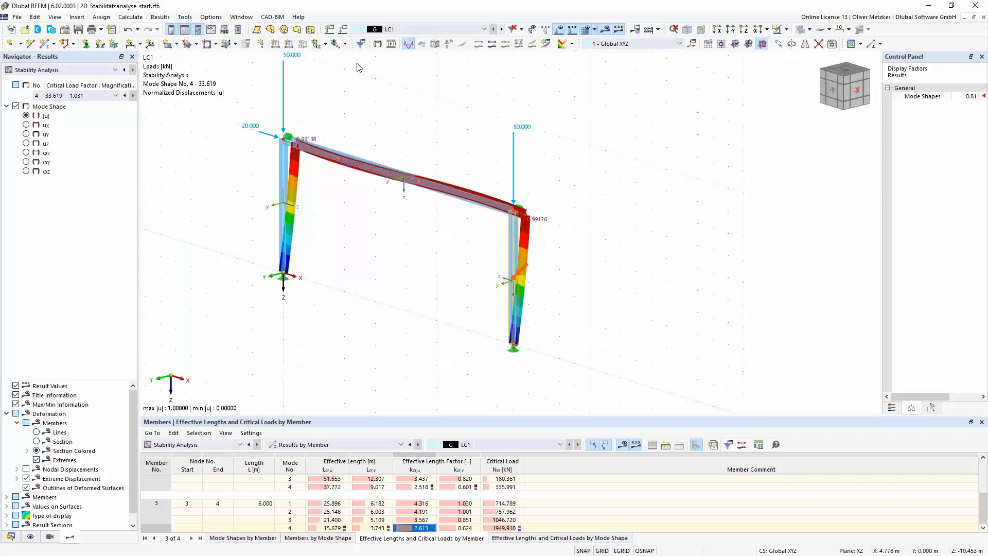
Switch to the open model Steel Hall_webinar_start.rf6 and bring the whole hall into closer view.
click(242, 17)
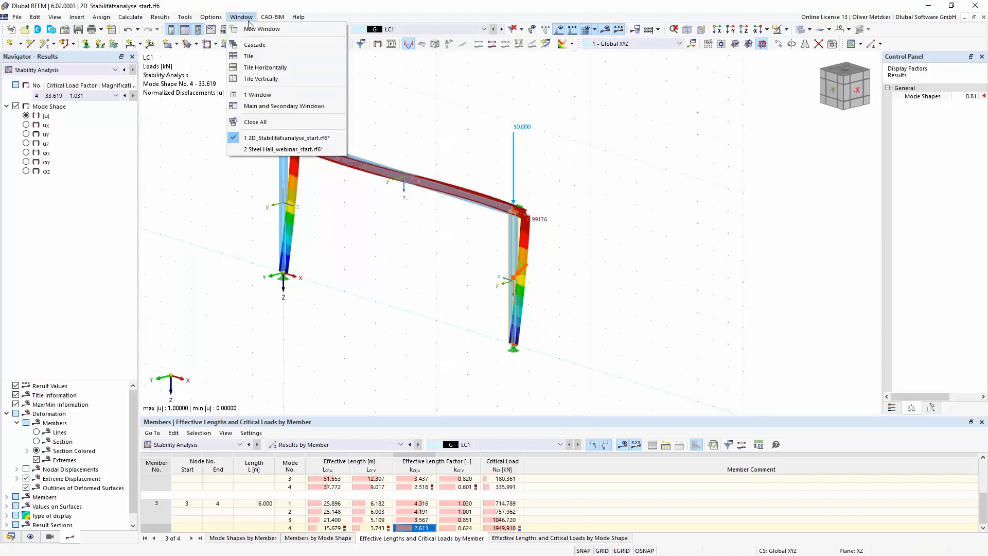
click(245, 149)
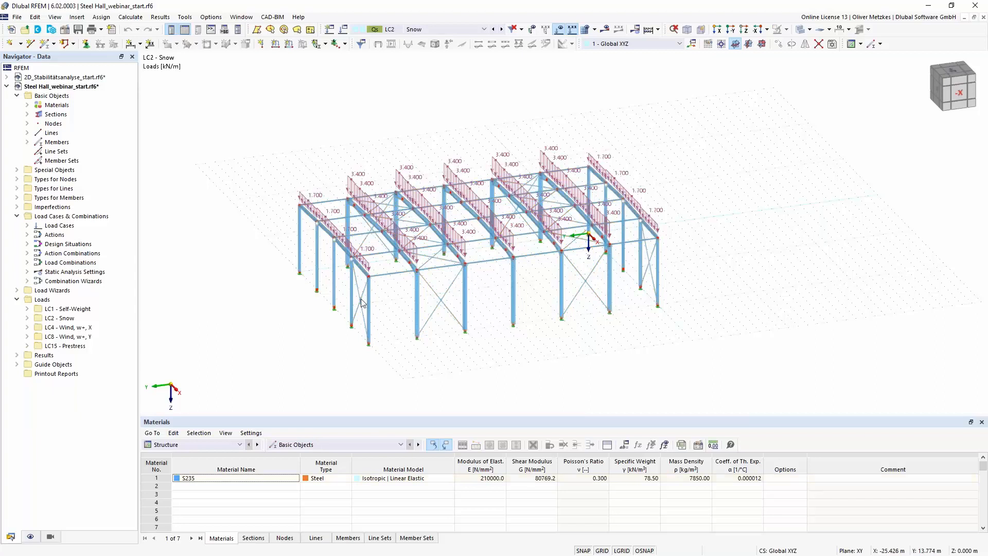
scroll(431, 274, up, 1)
scroll(432, 274, up, 2)
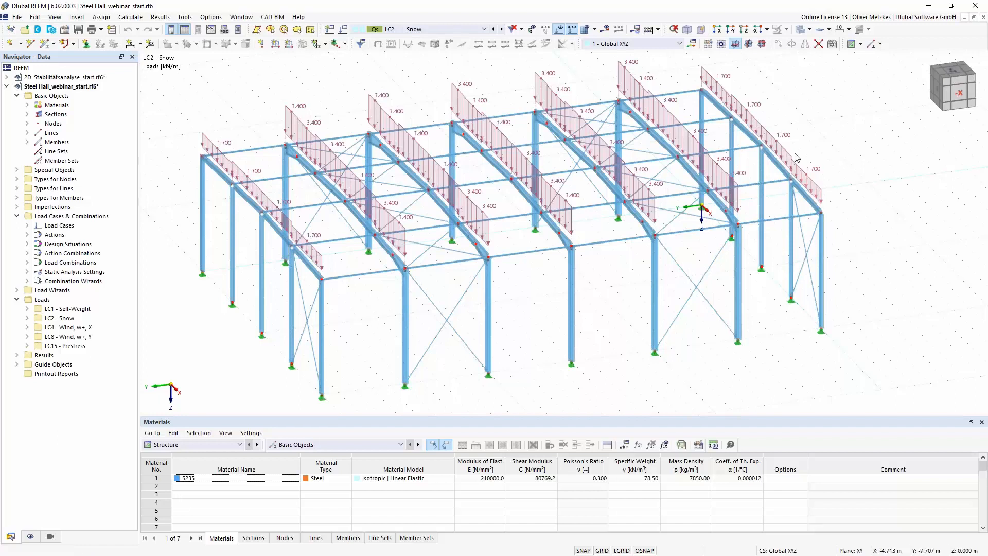
Review the steel hall's available load cases and load combinations, and inspect the frames with the snow loads.
click(447, 30)
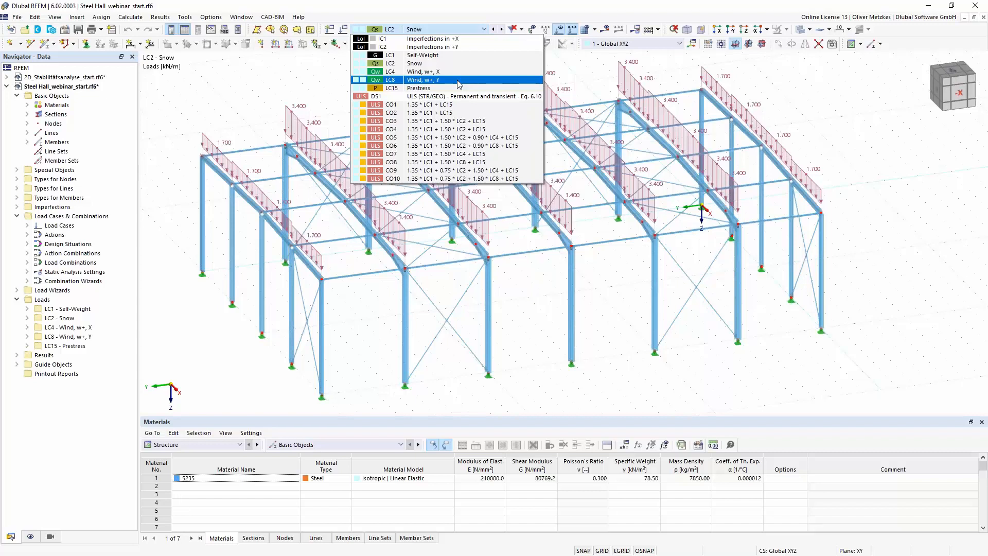
click(324, 78)
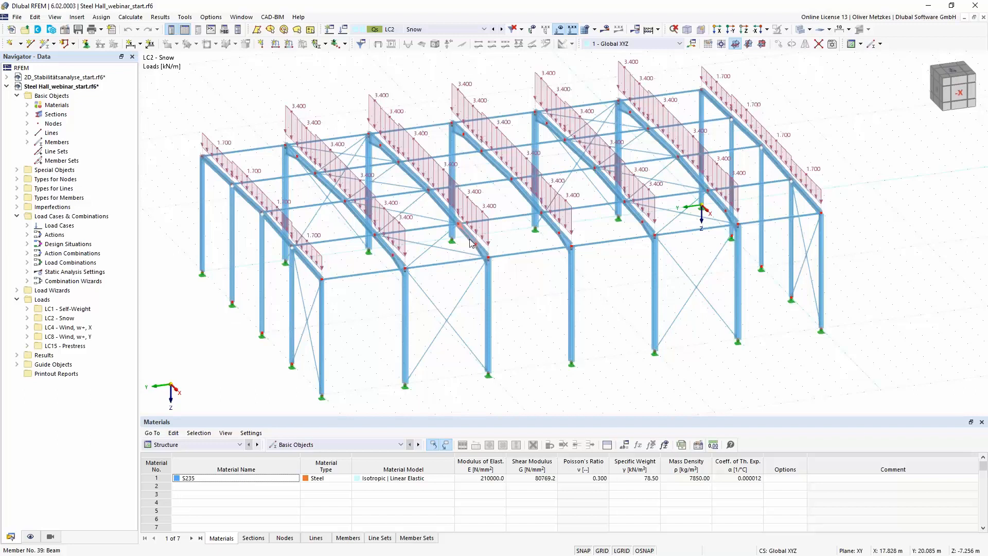
scroll(463, 234, up, 2)
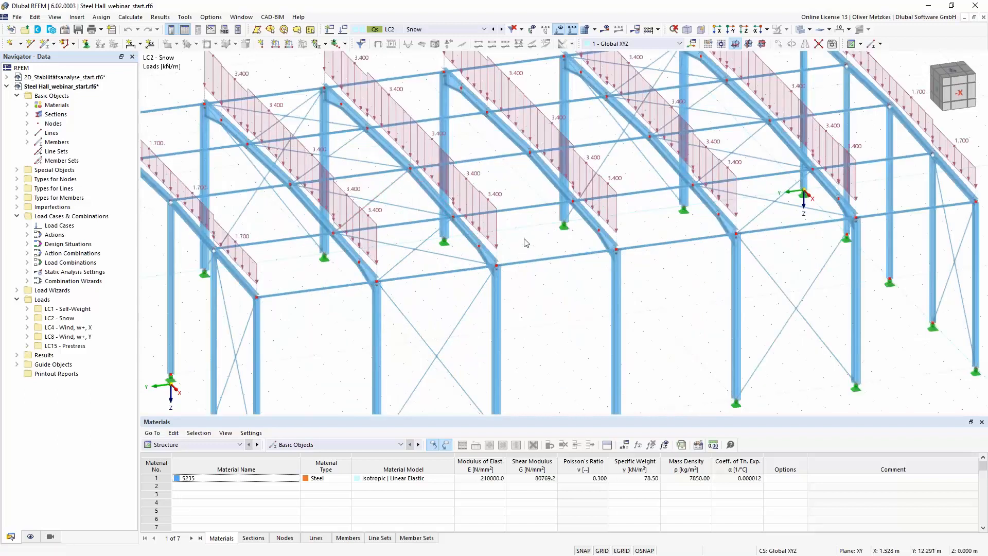
scroll(528, 243, down, 1)
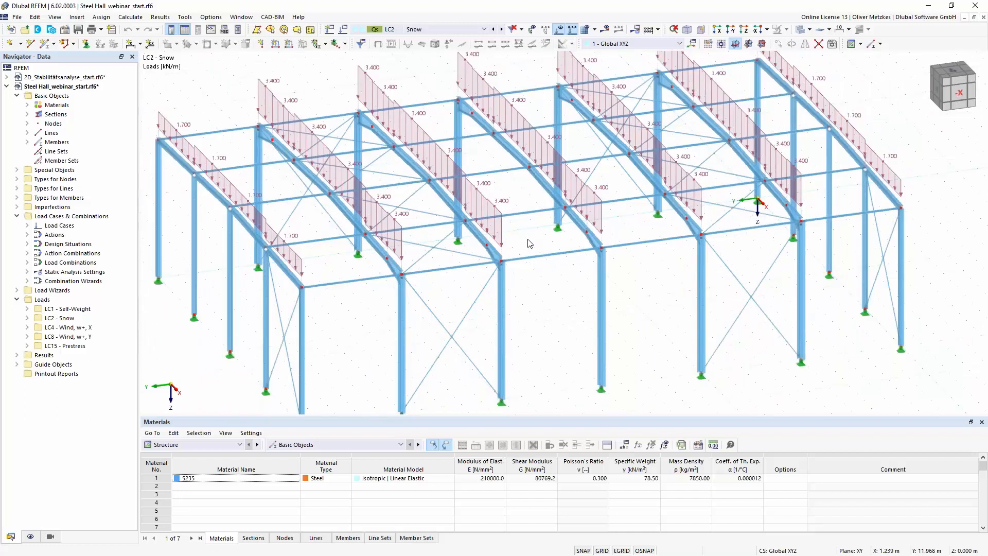
scroll(530, 244, down, 1)
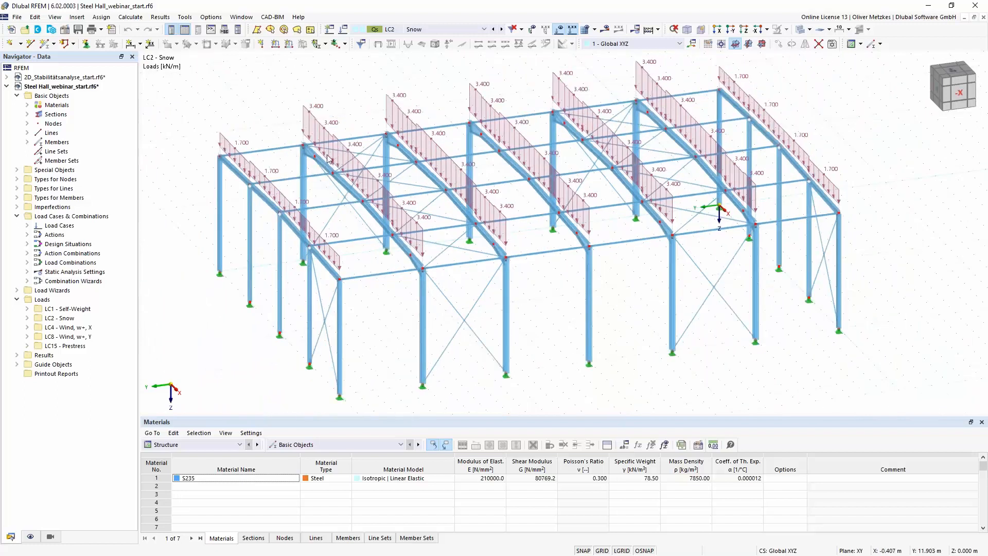
Activate the Structure Stability add-on in the steel hall model's base data.
click(67, 32)
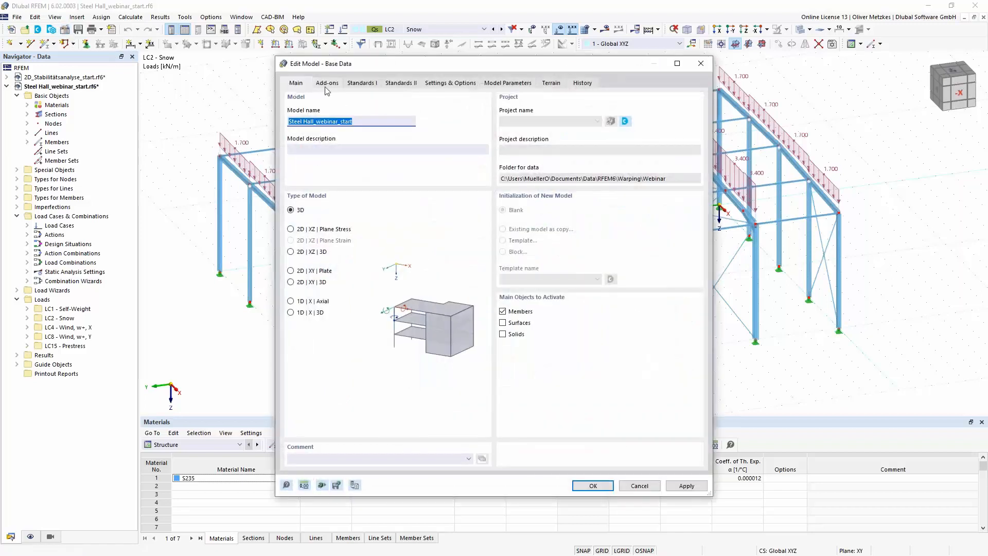
click(327, 83)
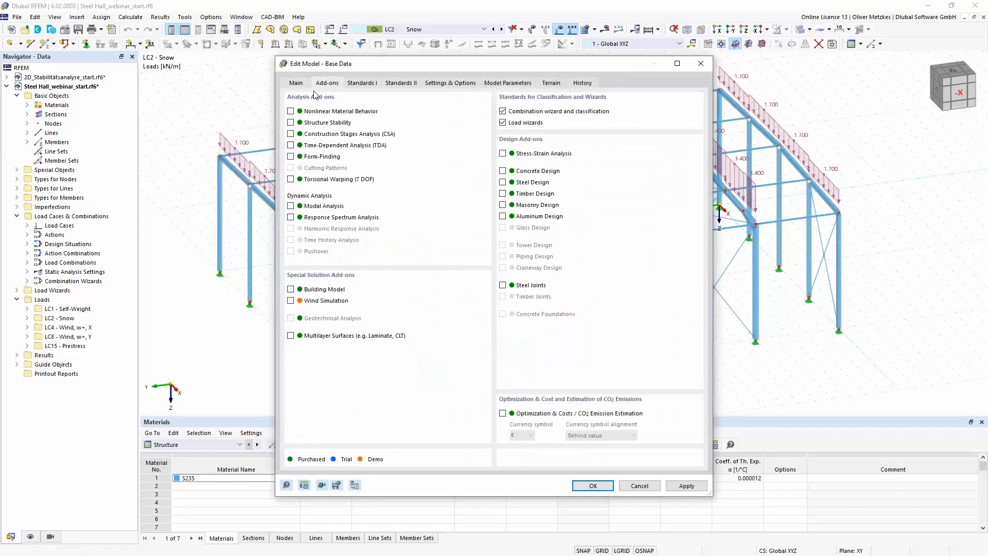
click(294, 123)
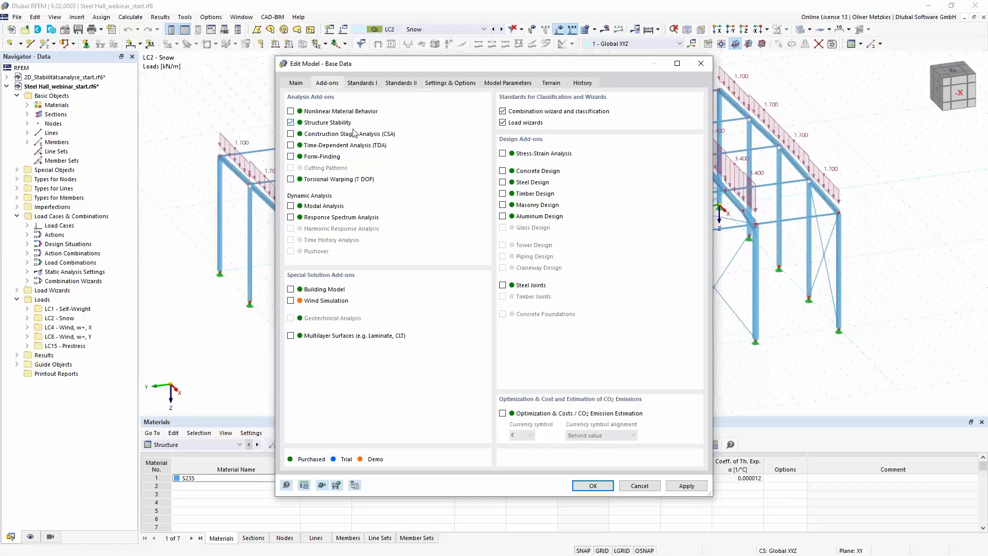
click(590, 486)
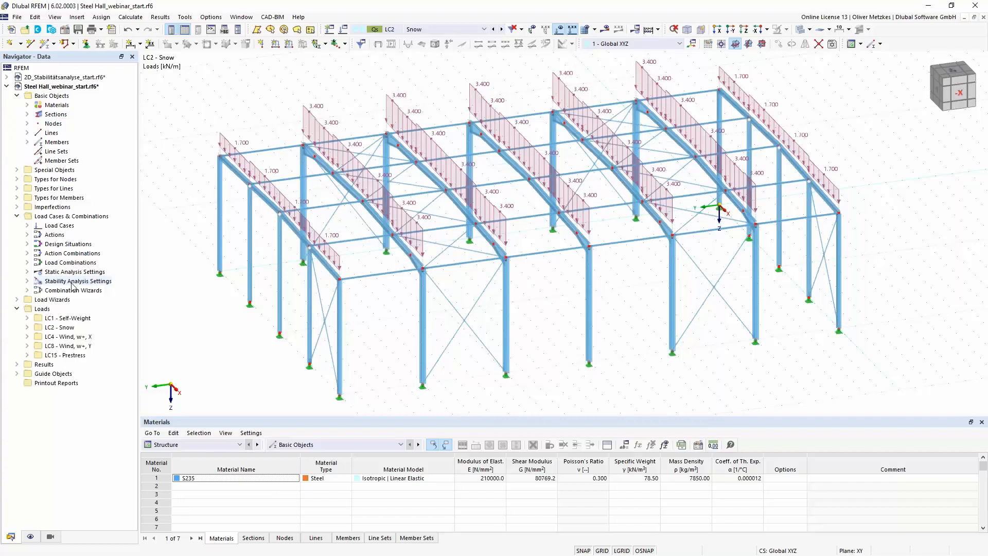
Activate the critical load calculation with stability settings ST1 for load combination CO5, and calculate it.
click(387, 31)
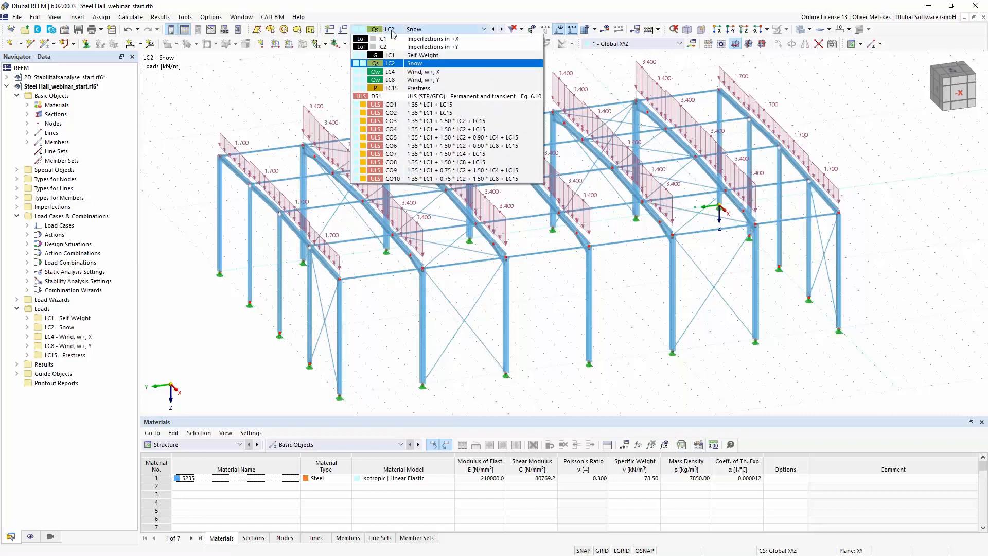
click(443, 123)
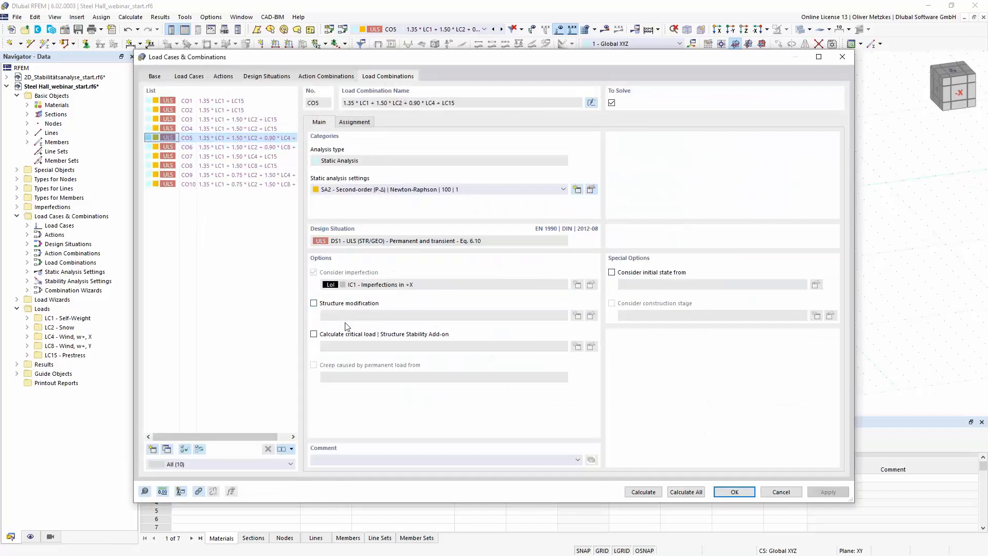
click(326, 335)
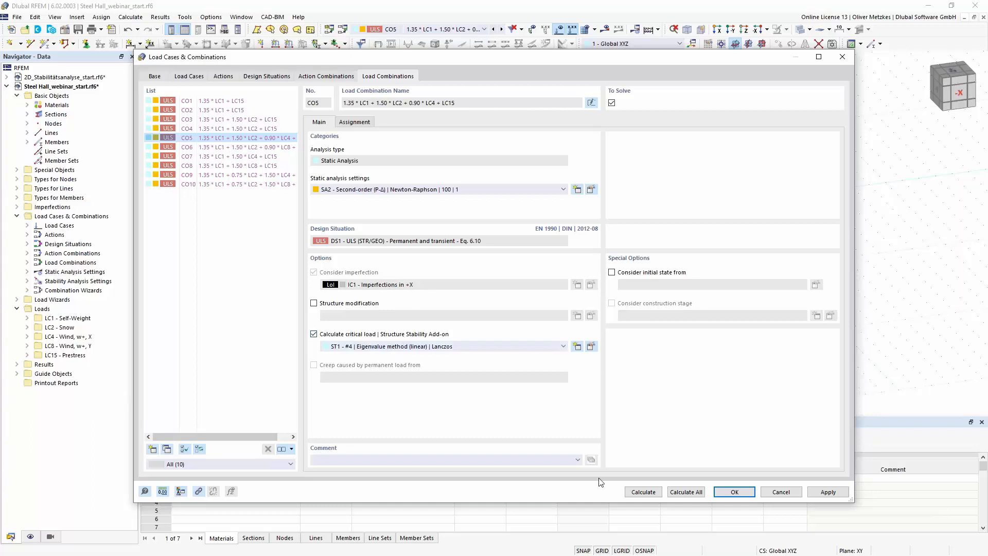
click(643, 492)
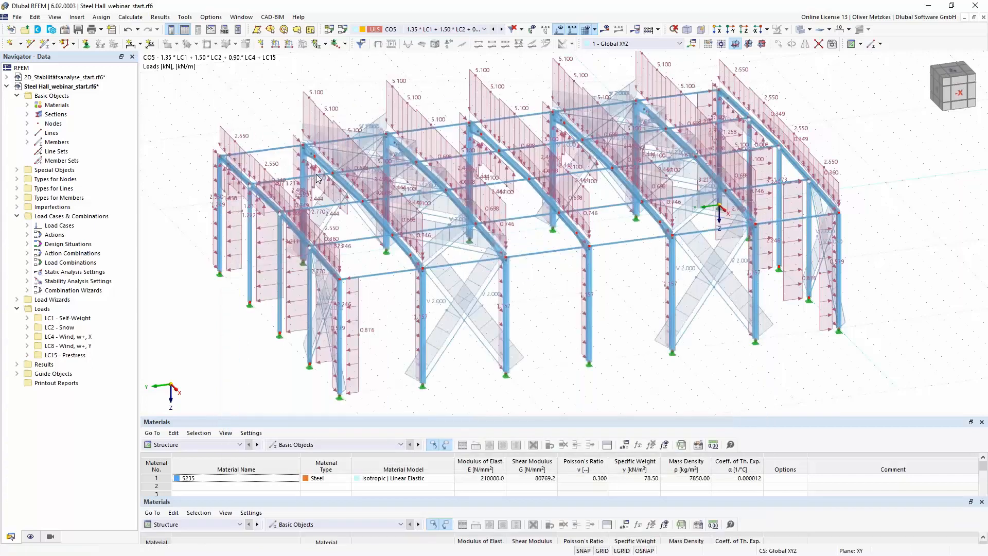
Display the stability analysis results of CO5, hide the loads and examine the hall's first mode shape.
click(69, 72)
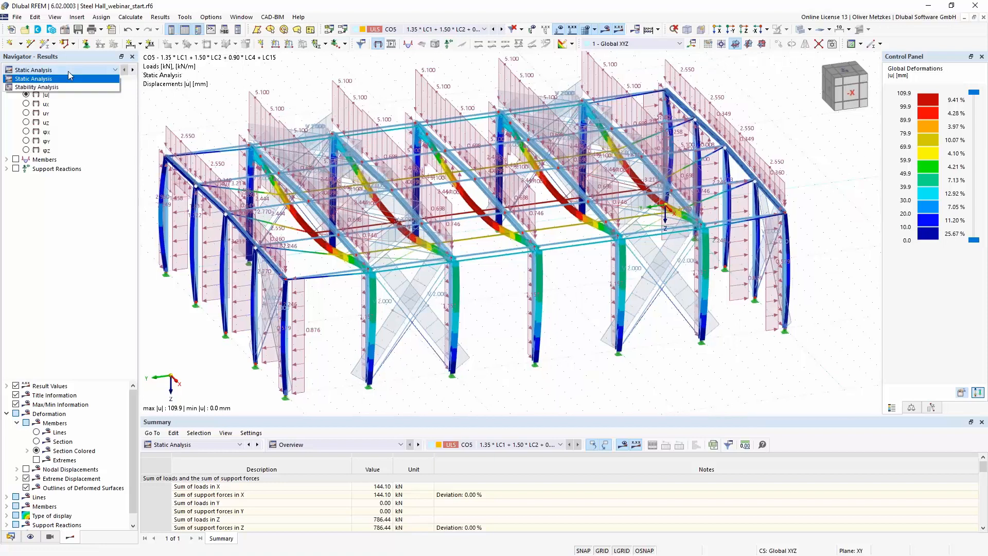
click(68, 87)
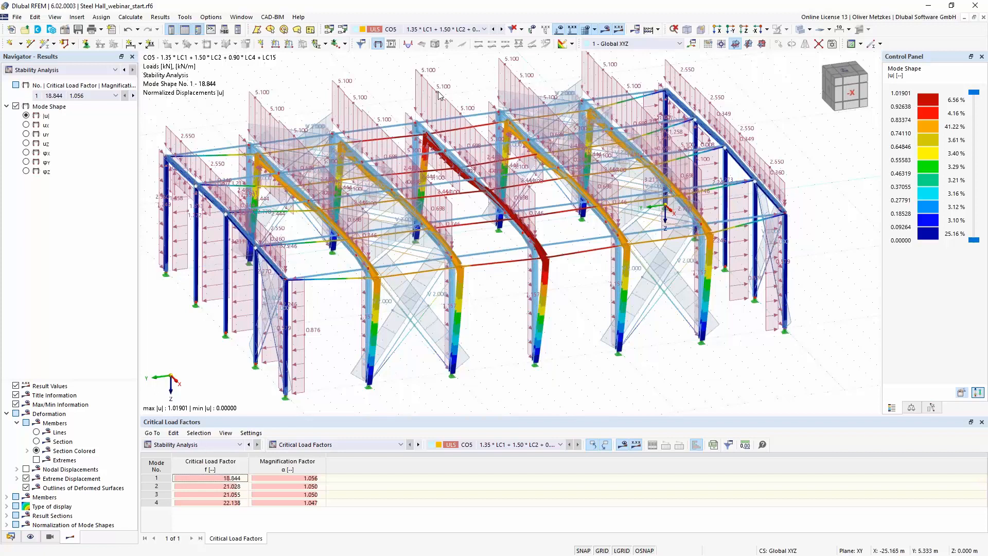
ctrl+middle_drag(557, 365, 575, 362)
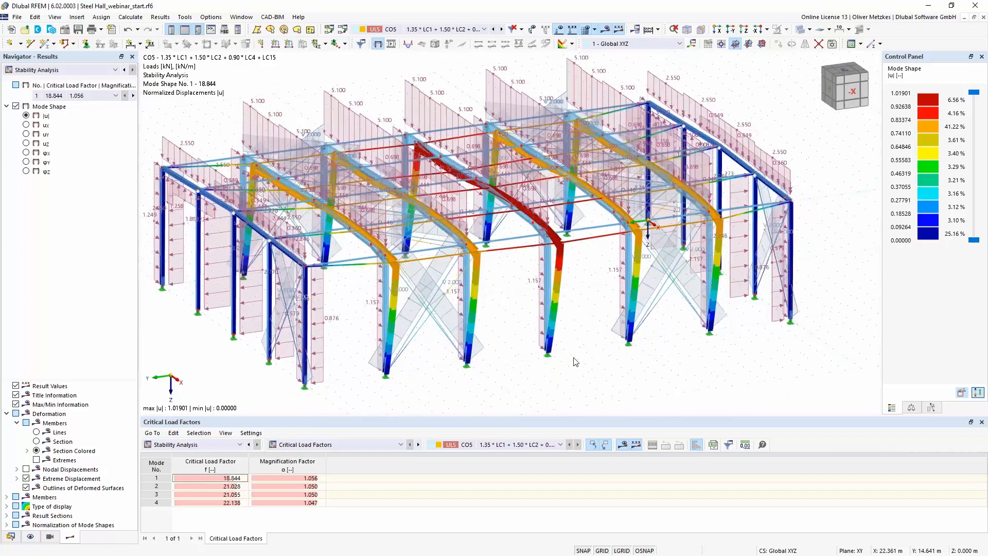
click(566, 45)
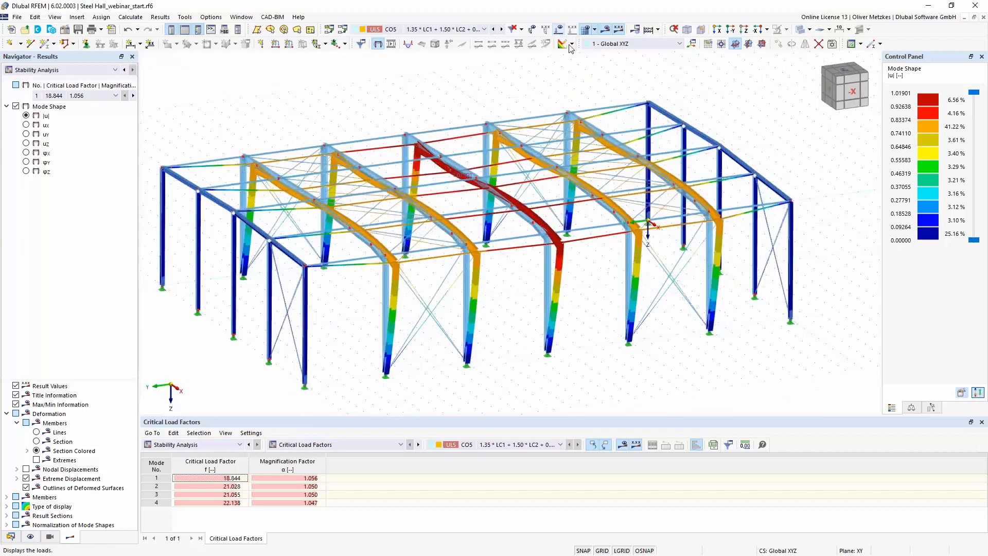
scroll(582, 294, down, 2)
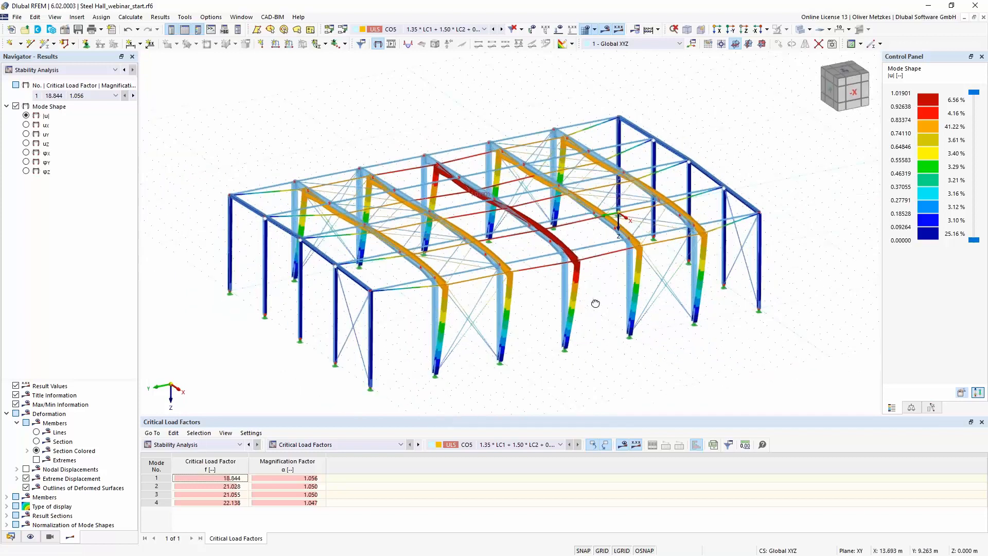
right_drag(595, 303, 598, 303)
click(540, 375)
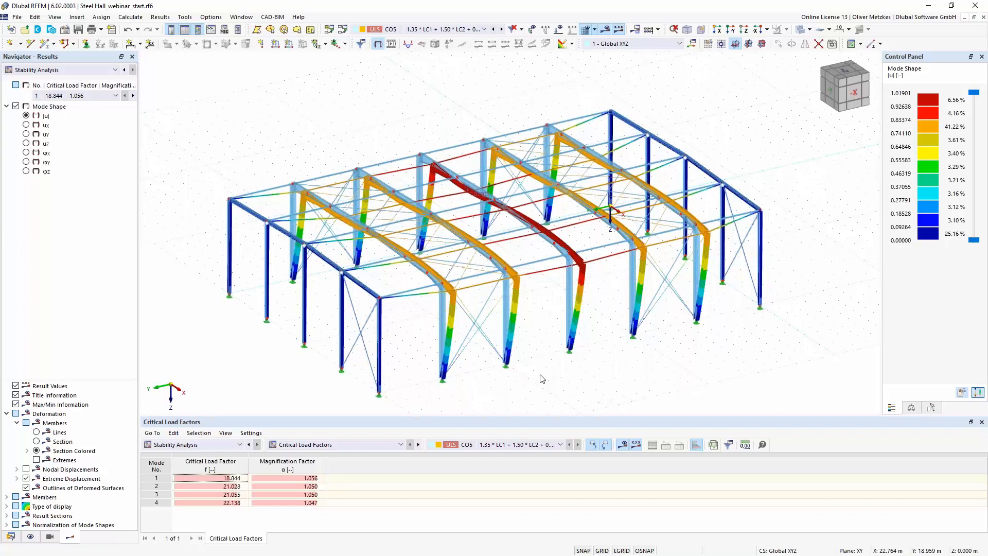
Activate stability analysis with settings ST1 in the combination wizard of design situation DS1.
click(341, 30)
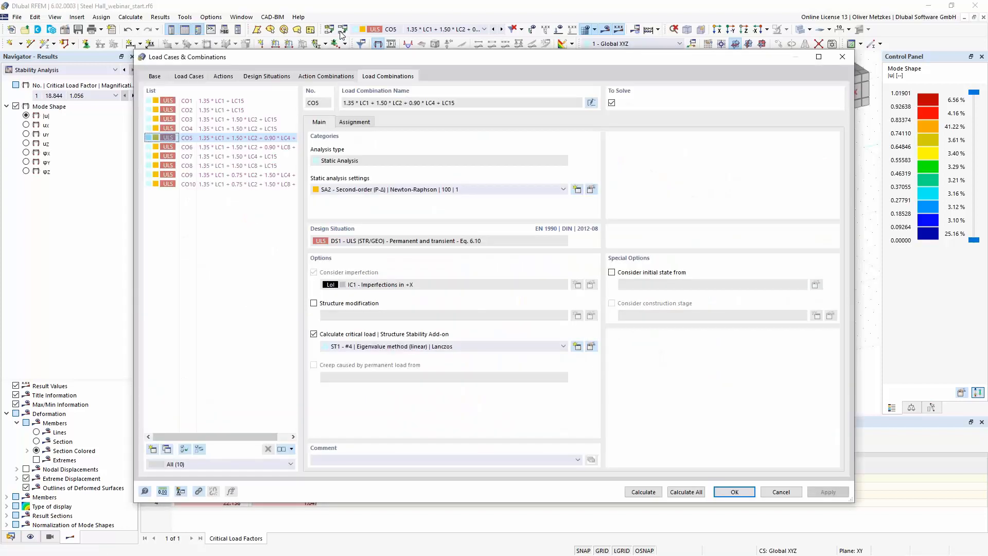
click(264, 77)
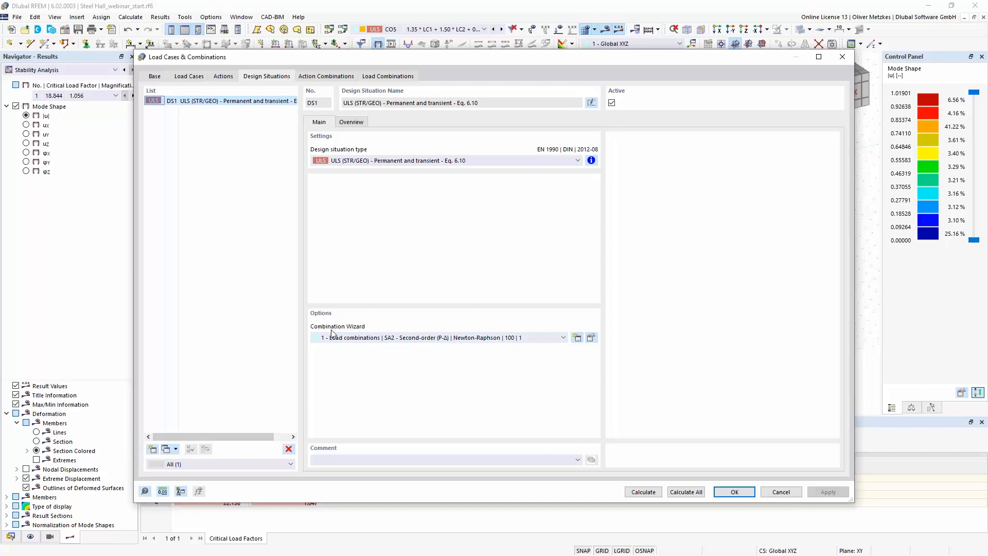
click(591, 337)
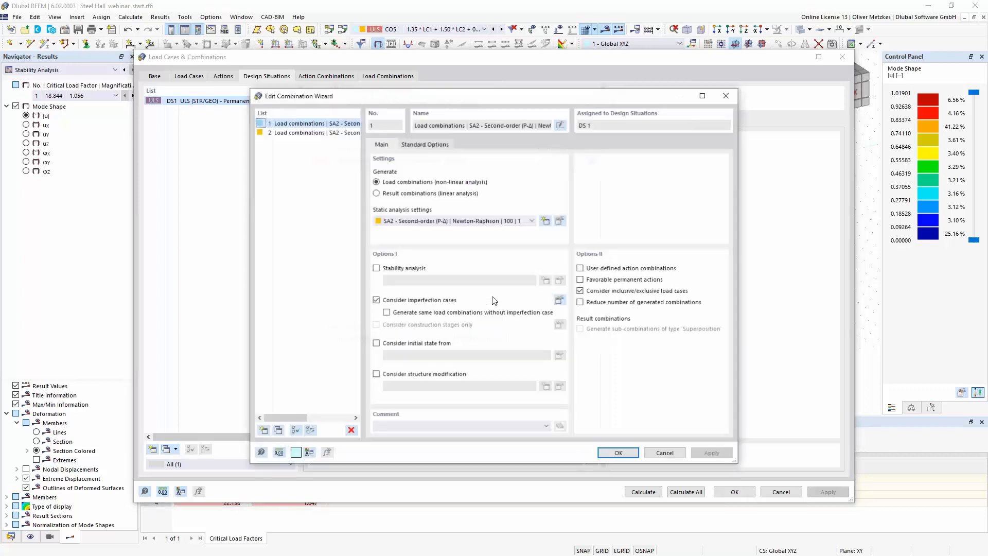
click(394, 268)
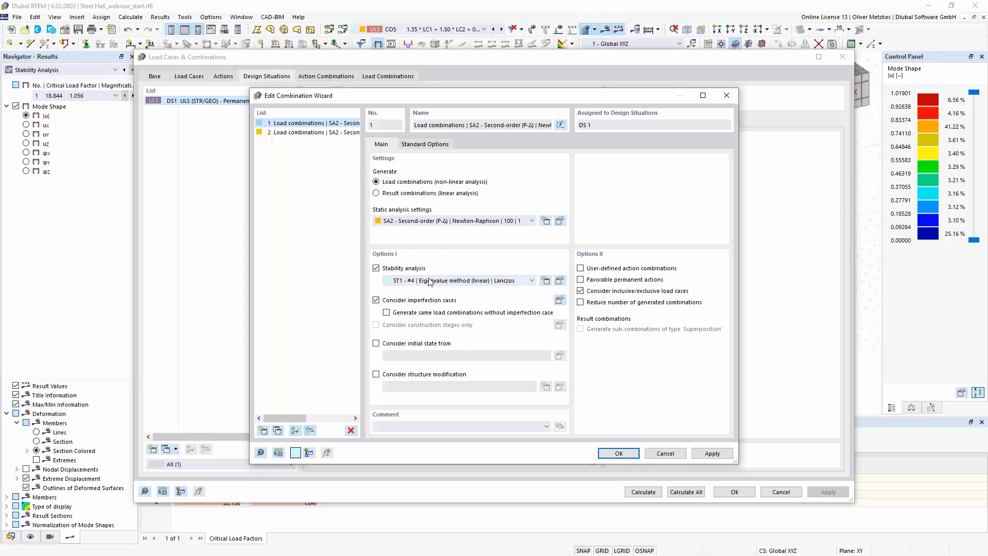
click(619, 453)
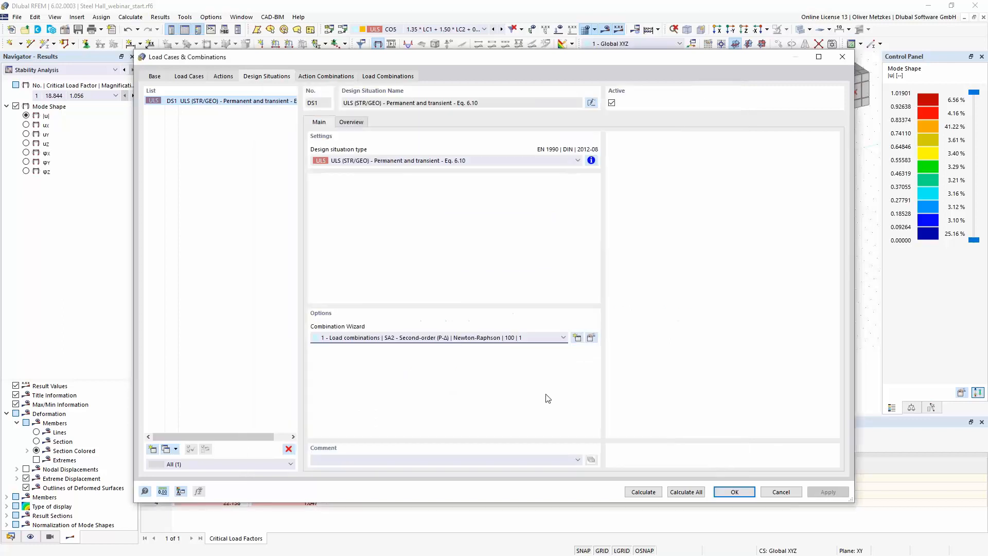
Clear the combination wizard assignment of design situation DS1 and reassign wizard 1 - Load combinations.
click(460, 338)
click(457, 345)
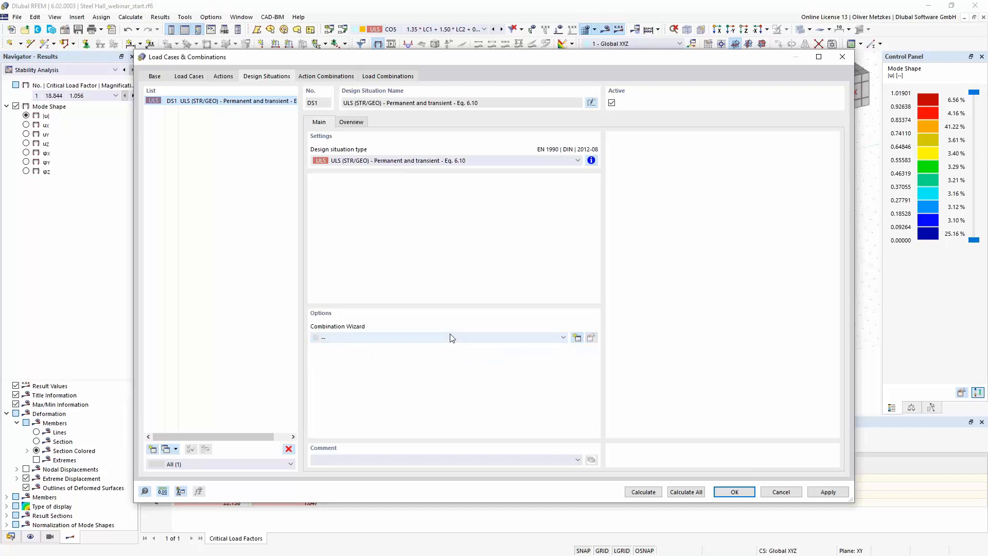
click(452, 338)
click(439, 353)
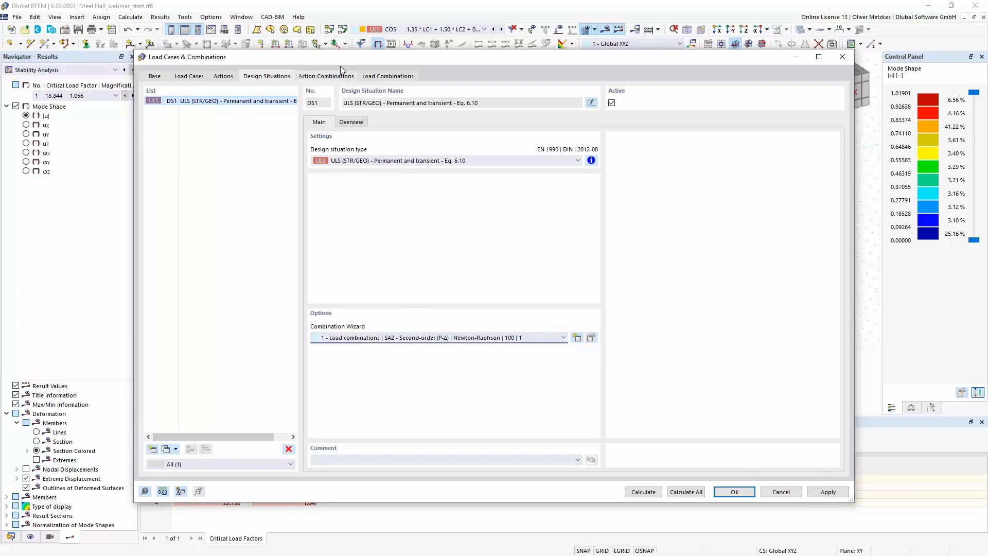
Review the generated action combinations and check the critical load calculation settings of the load combinations, including CO4.
click(326, 76)
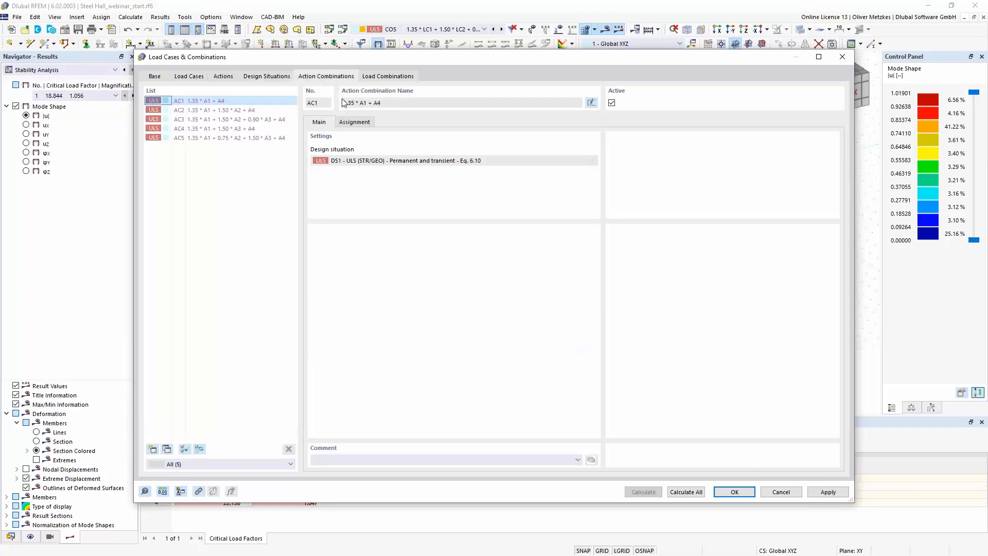
click(389, 76)
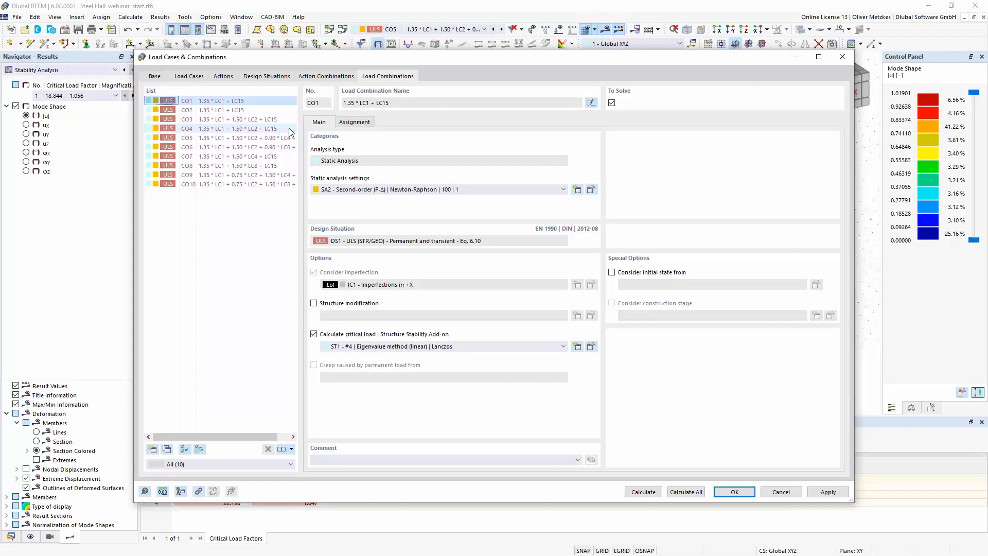
click(238, 111)
click(263, 130)
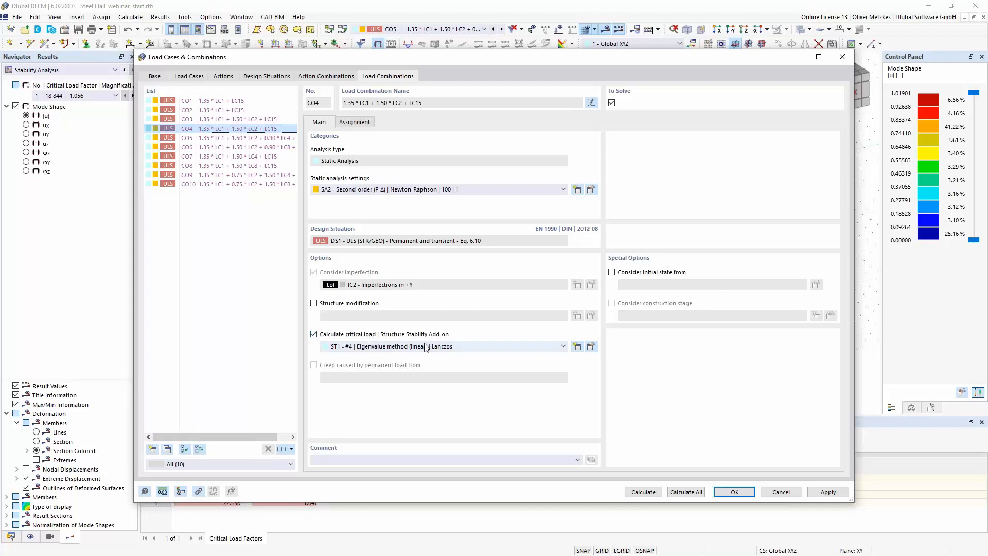
Calculate design situation DS1 and enlarge the results summary to include the stability analysis section.
click(273, 78)
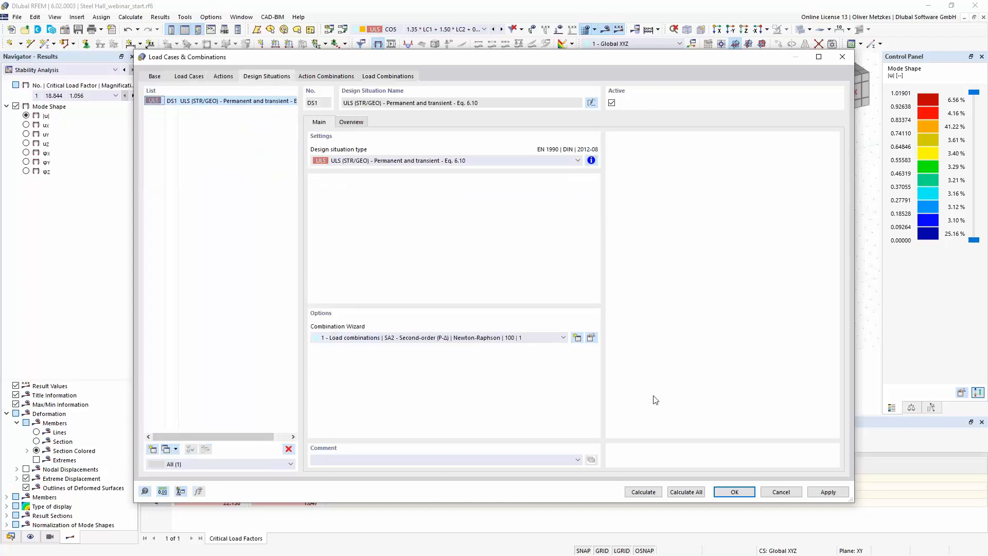
click(644, 492)
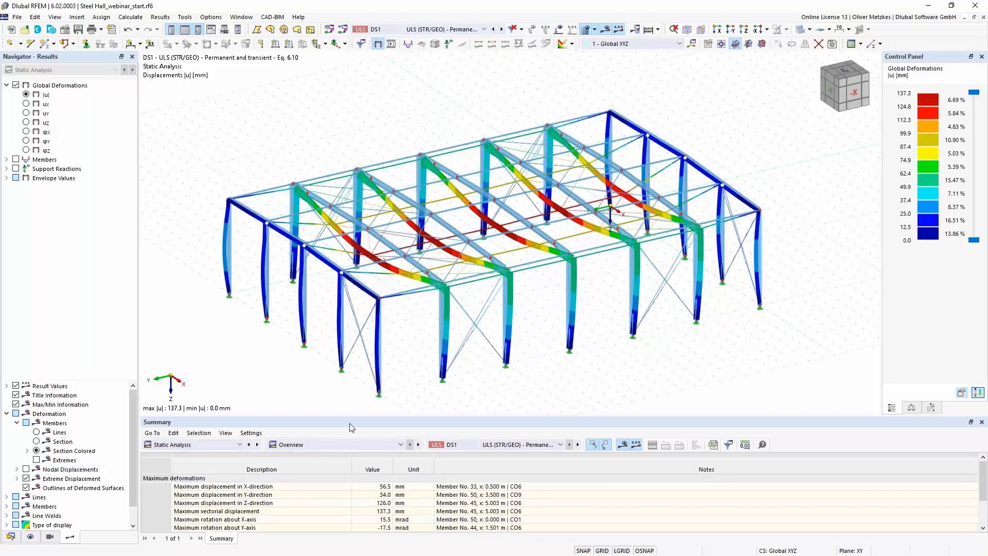
drag(352, 417, 341, 363)
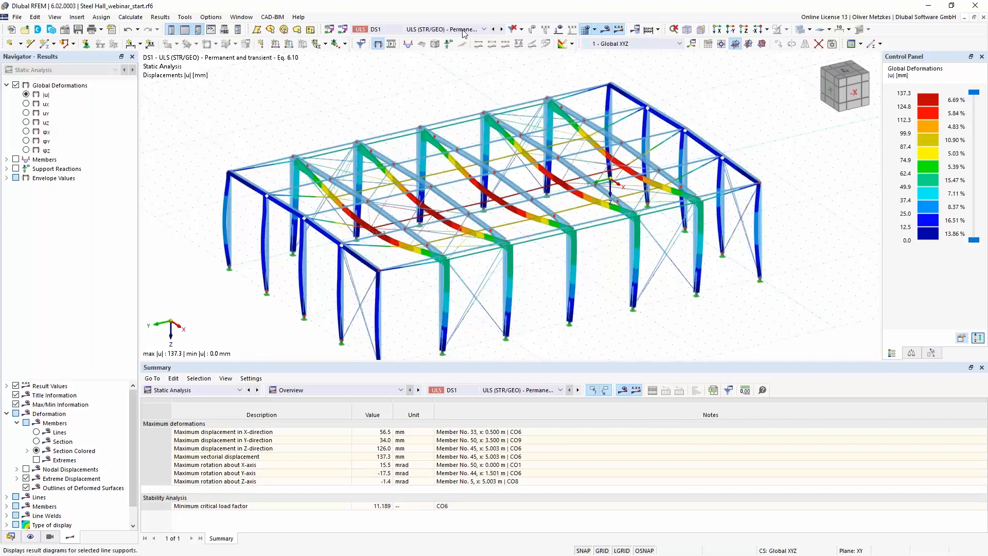
Display the stability analysis results of load combination CO6 and examine the hall's first mode shape.
click(422, 29)
key(Escape)
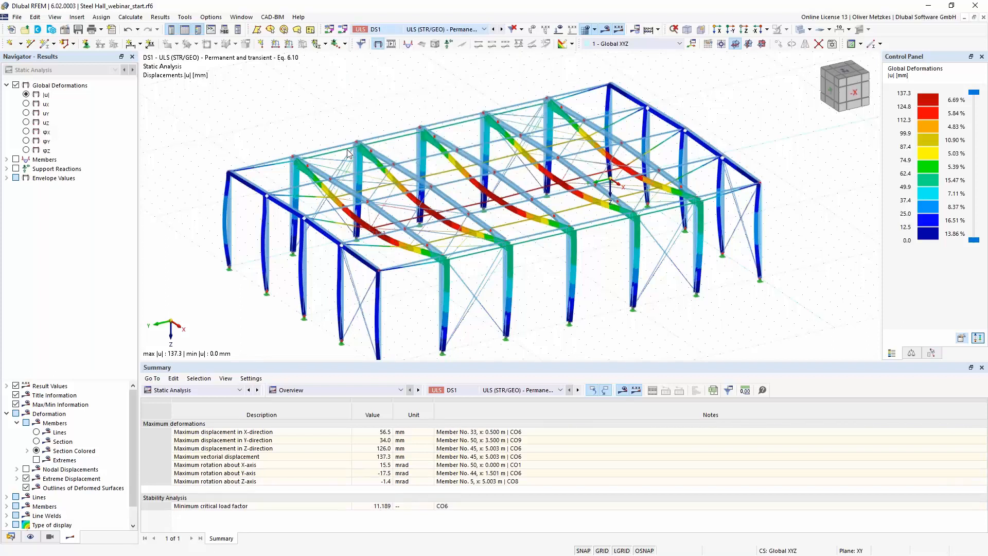
click(78, 69)
click(74, 87)
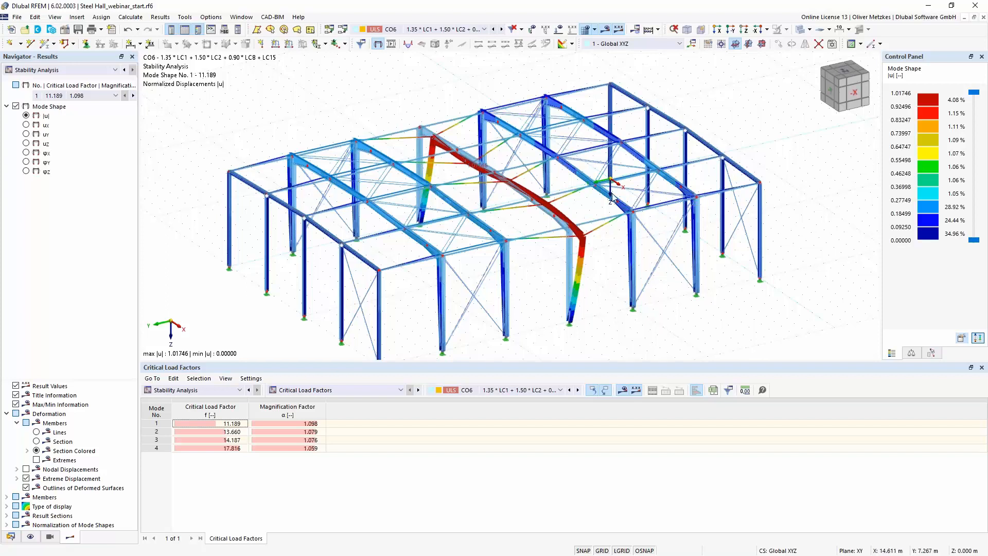
scroll(606, 260, up, 2)
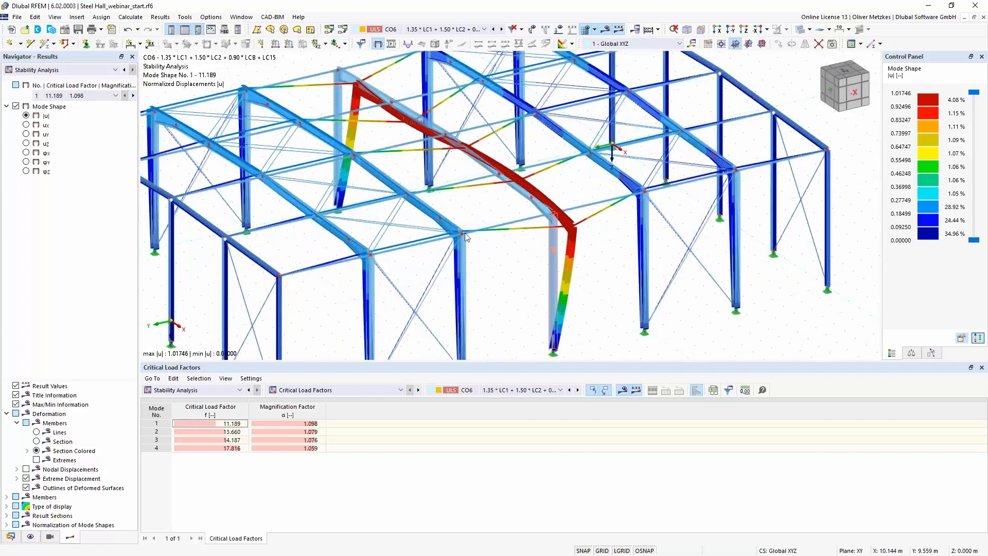
Display the static analysis results of CO6 and examine the members' bending moments My.
click(80, 70)
click(71, 80)
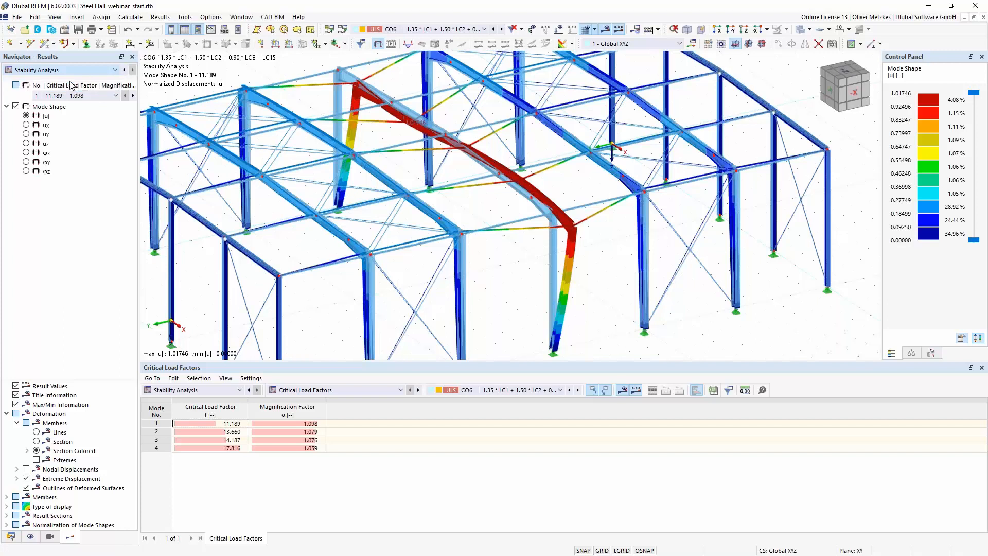
click(7, 159)
click(17, 178)
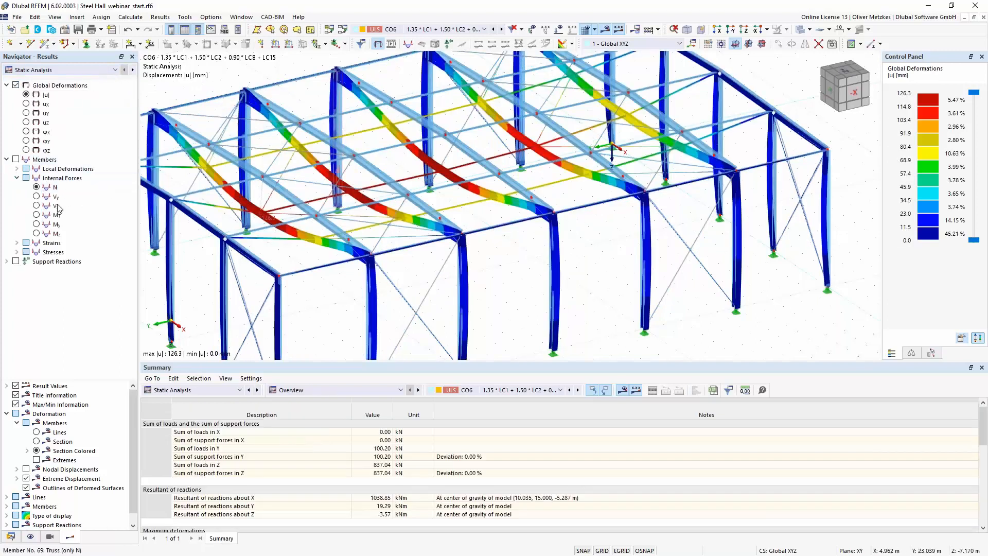
click(36, 224)
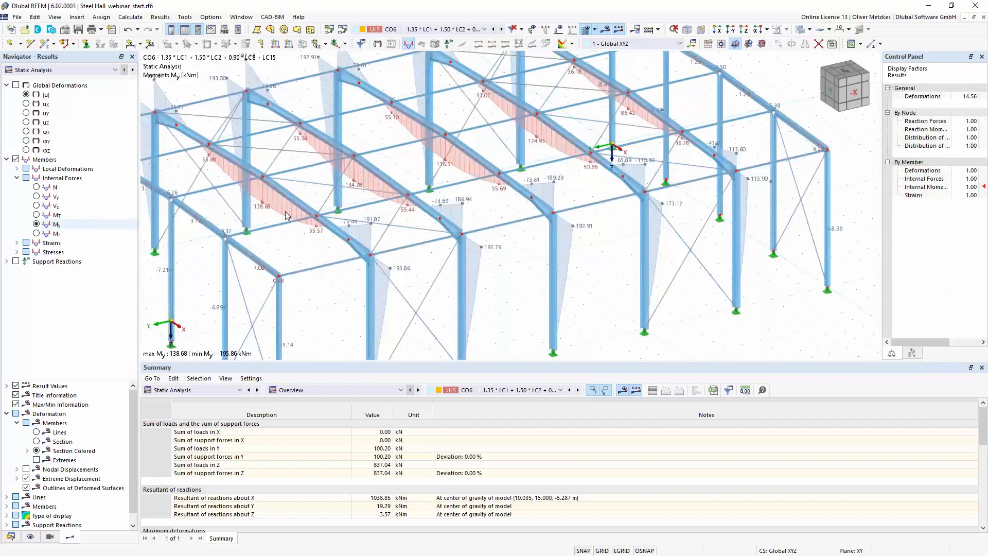
middle_drag(346, 207, 297, 261)
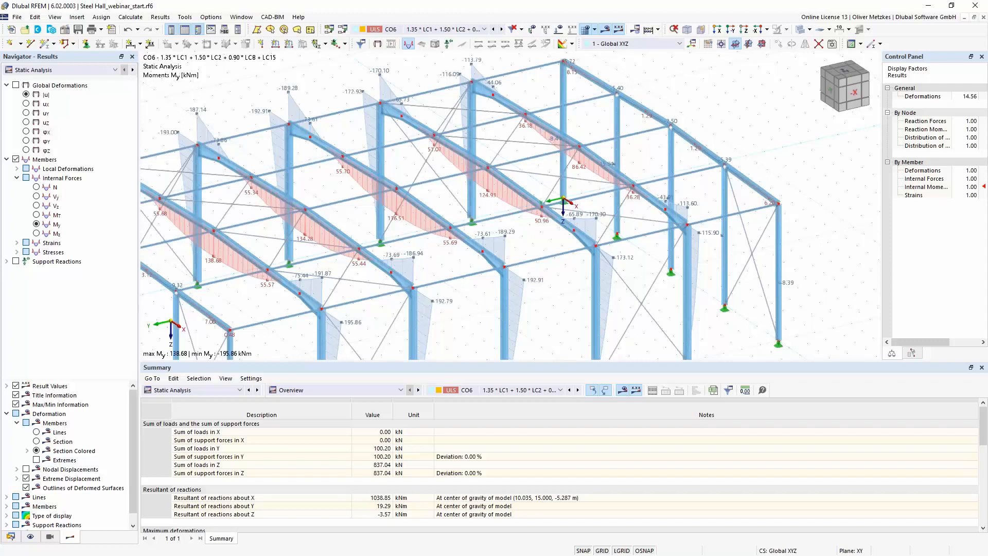
Switch to the presentation in PDF-XChange Editor and show the slide "Stability Failure of Member Structures" in full screen.
key(alt+Tab)
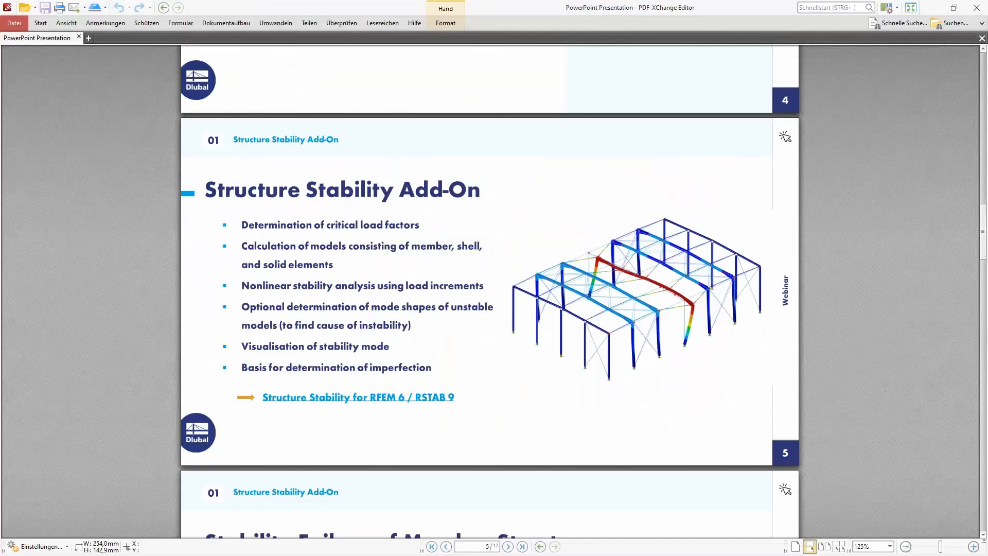
scroll(371, 252, down, 6)
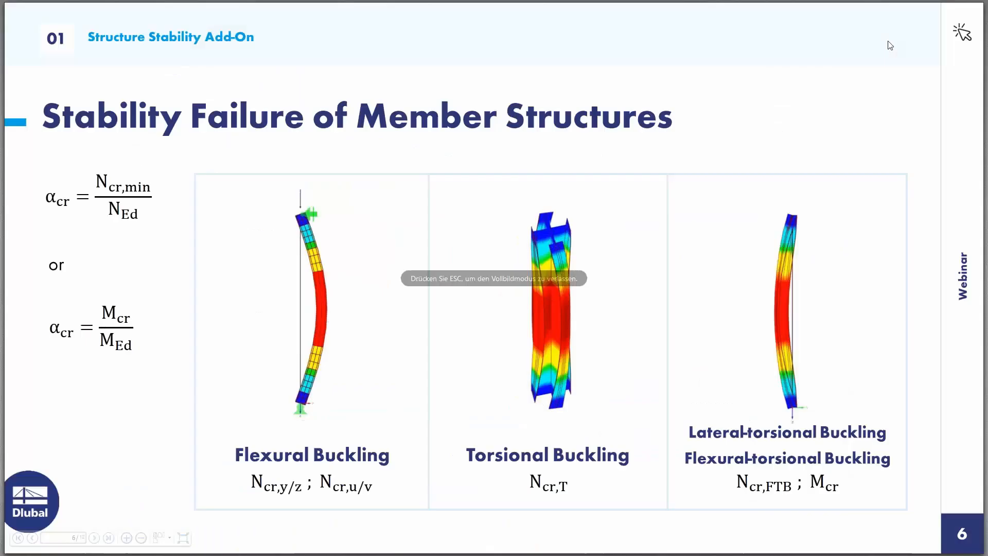
key(F11)
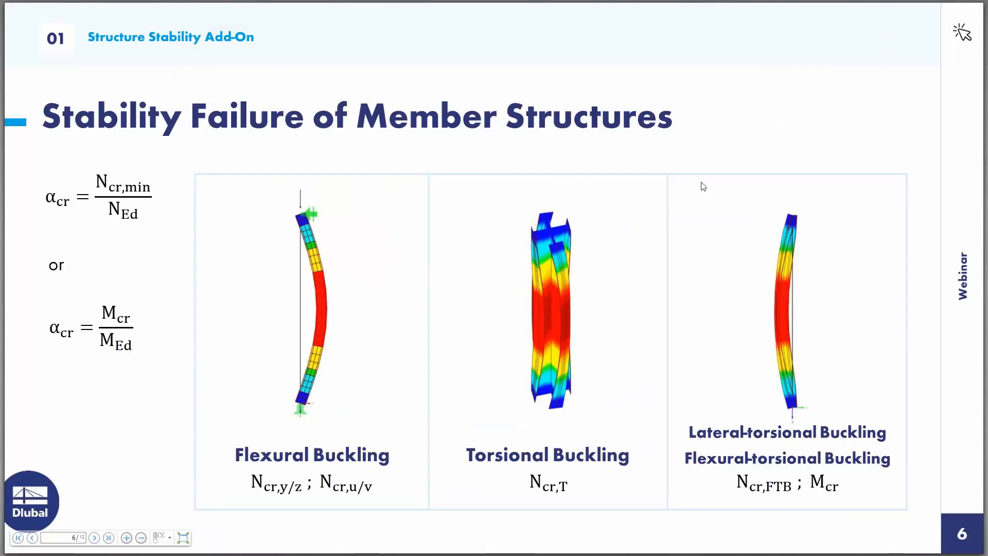
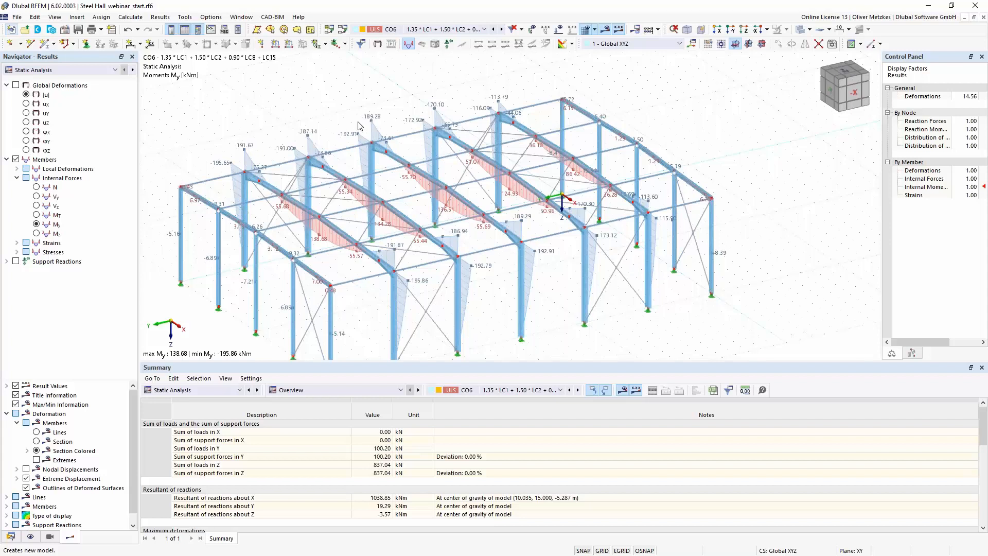
Start a new model in RFEM named "craneway" and check its available add-ons.
key(ctrl+n)
text(cra)
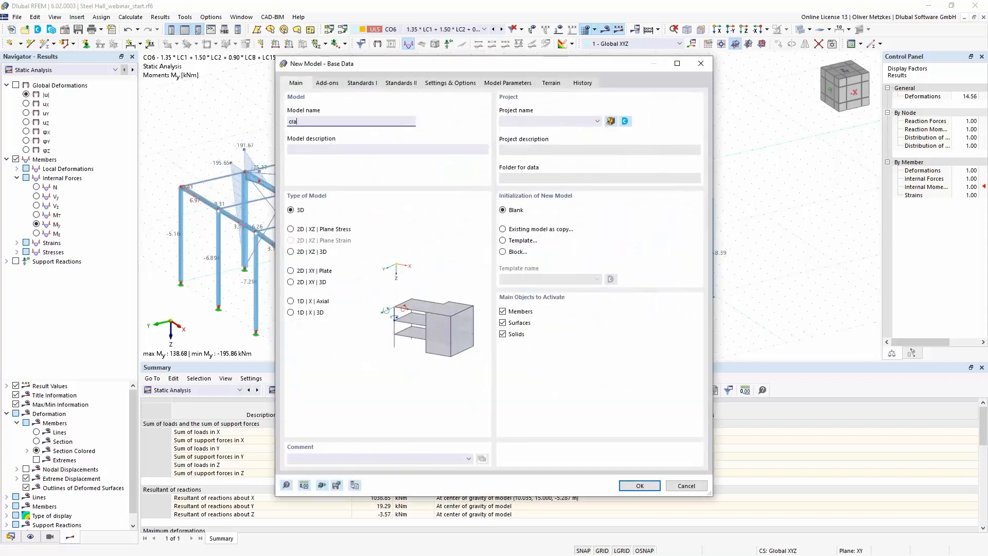
text(neway)
click(331, 85)
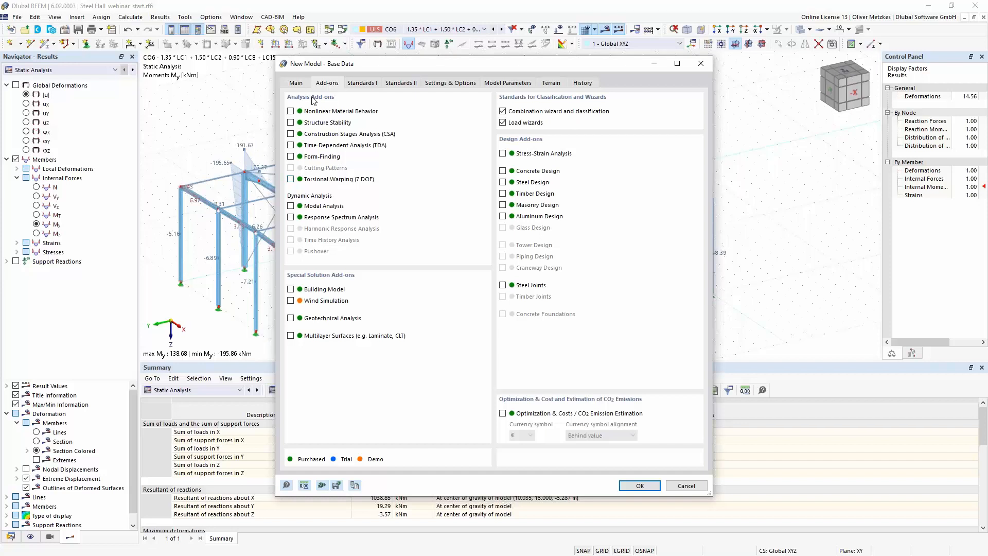
click(297, 84)
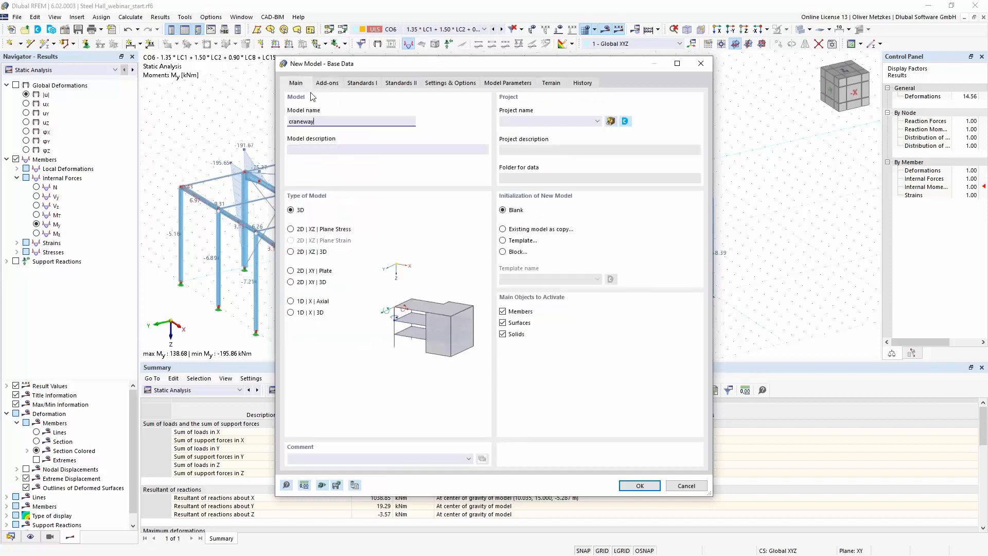
Try the 2D | XZ | Plane Stress model type, check its analysis add-ons, and return to the 3D type.
click(305, 230)
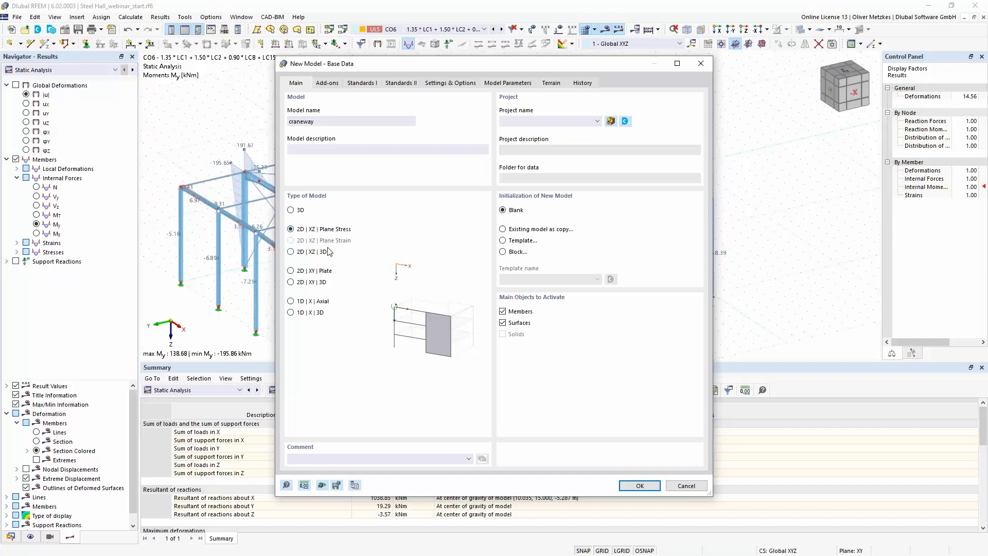
click(304, 210)
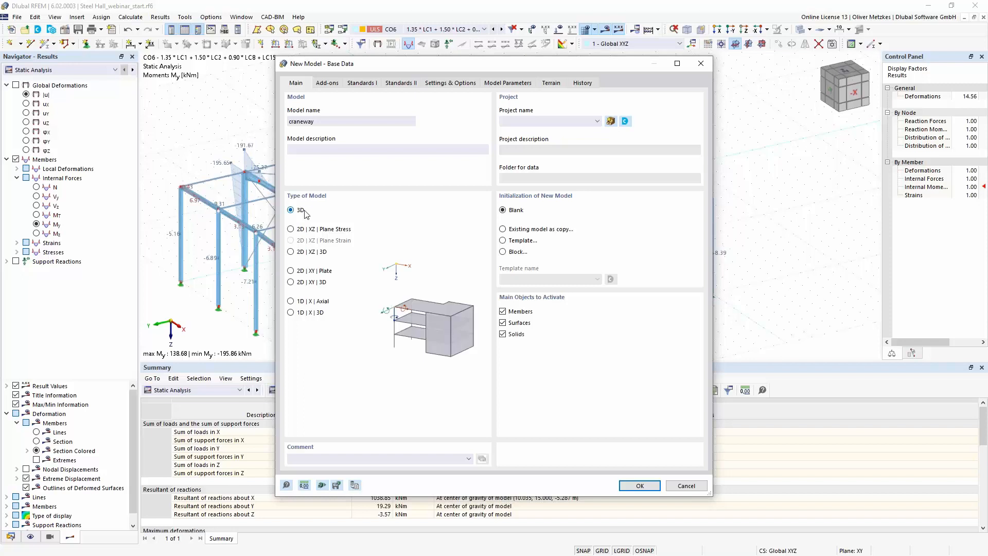
click(306, 230)
click(323, 83)
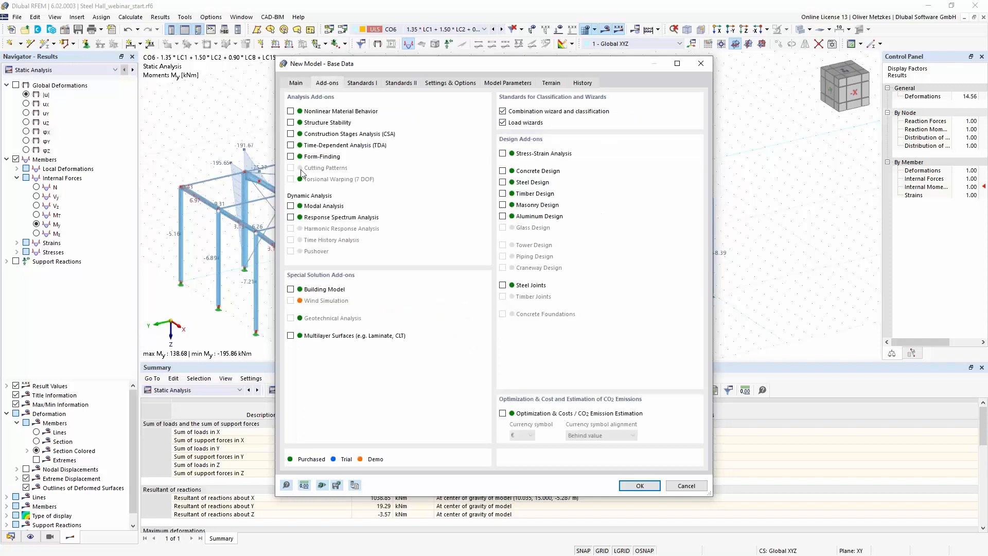
click(304, 83)
click(303, 210)
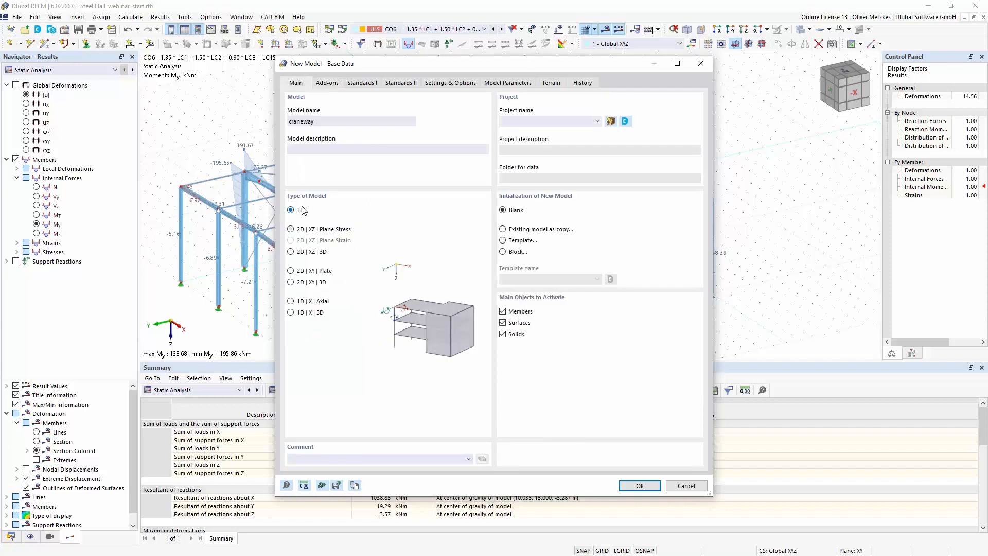
Activate the Torsional Warping (7 DOF) add-on and set the load combination standard group to EN 1990 | Cranes.
click(327, 83)
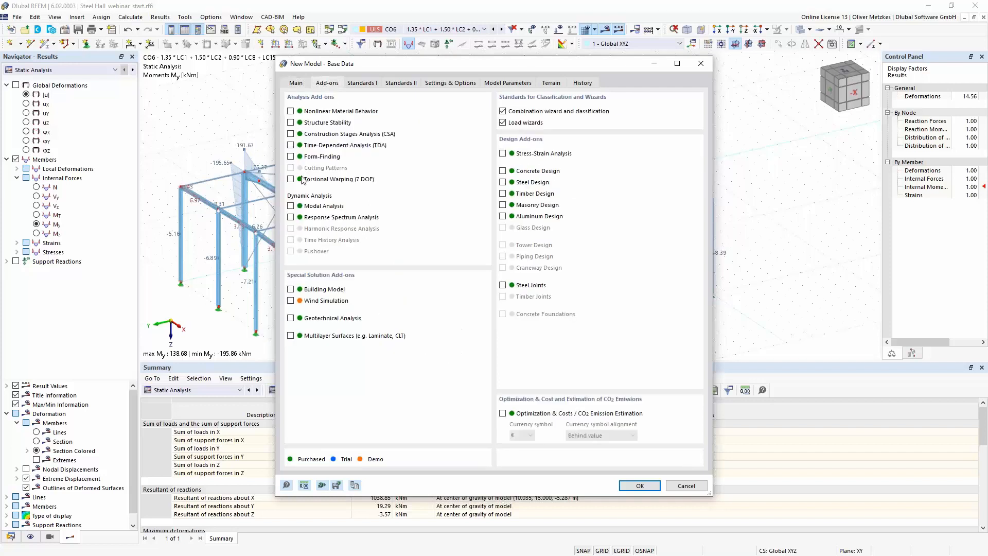
click(293, 179)
click(362, 83)
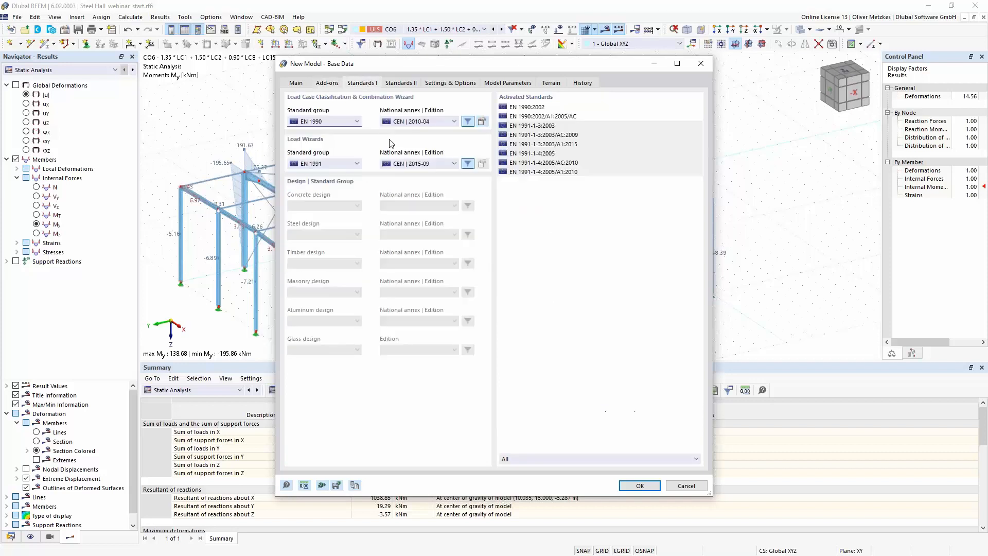
click(345, 122)
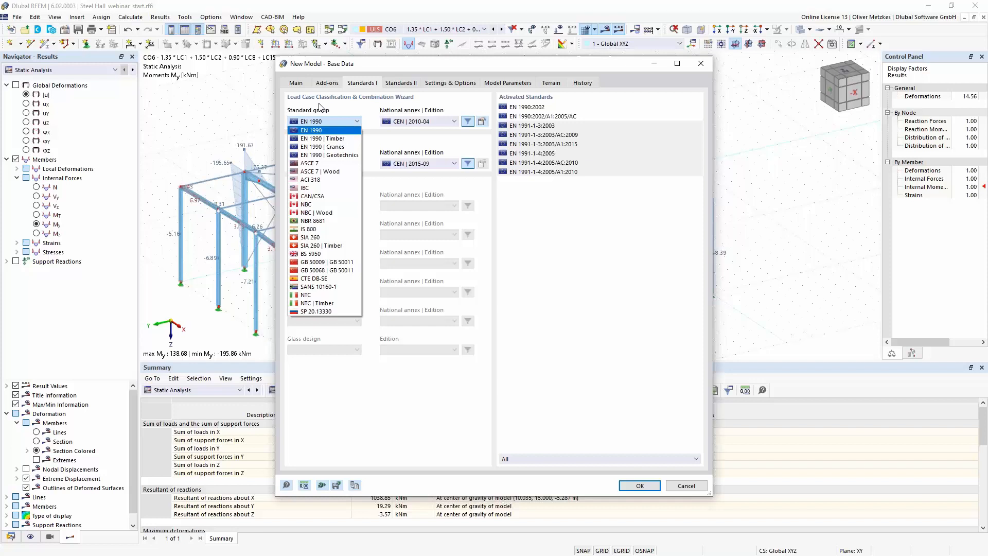
click(333, 147)
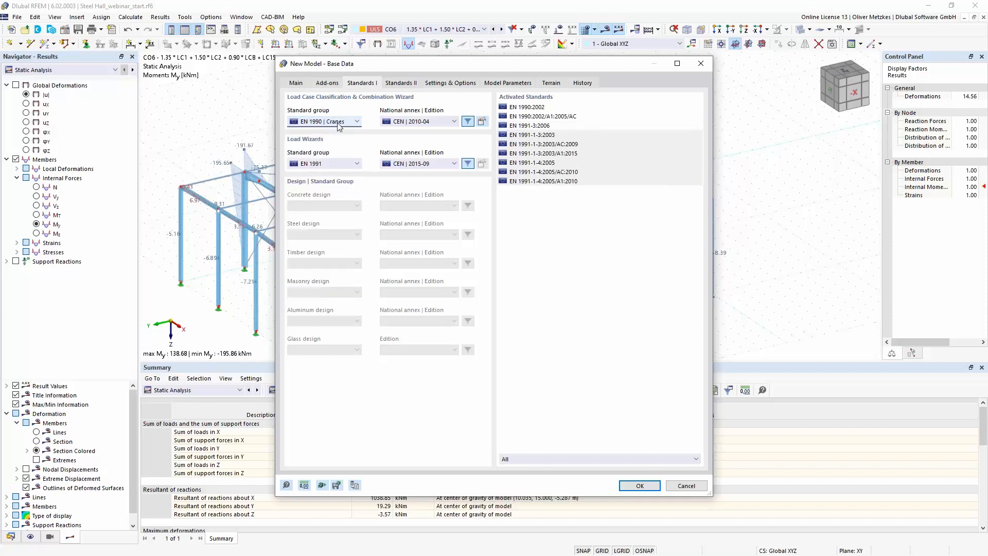
Confirm the base data and create the blank 3D craneway model.
click(298, 83)
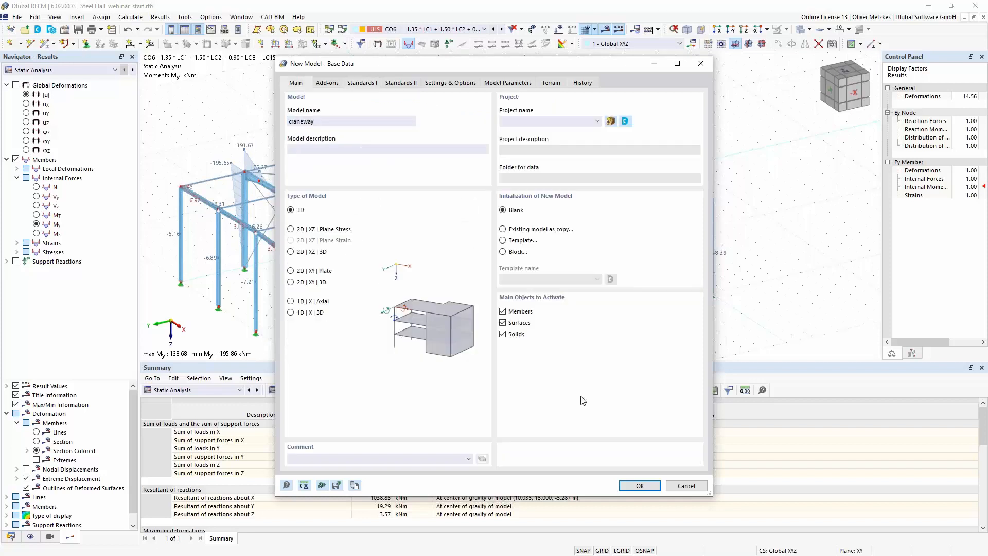
click(636, 485)
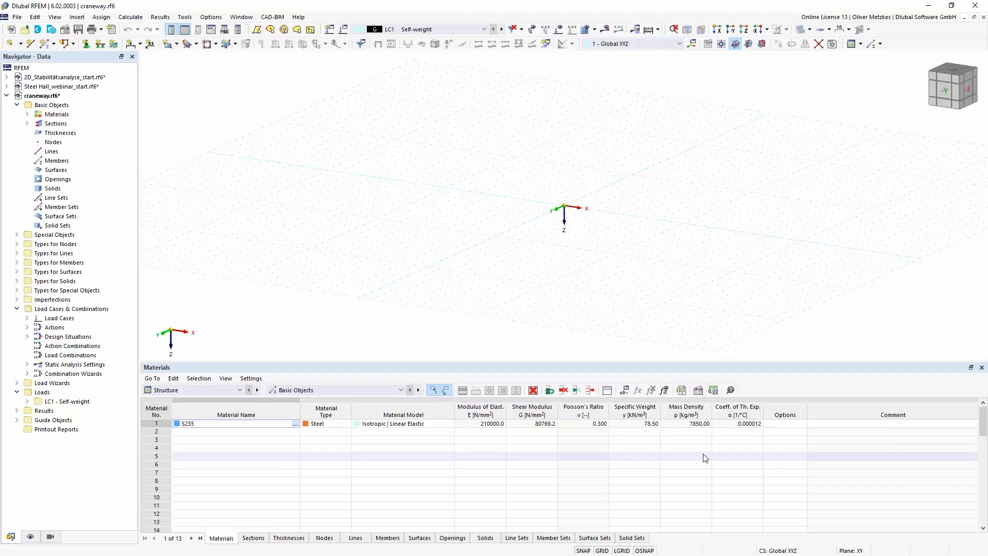
Define a new uniform beam member with the HEB 300 section from DIN 1025-2:1995-11 in material S235.
middle_drag(566, 227, 457, 235)
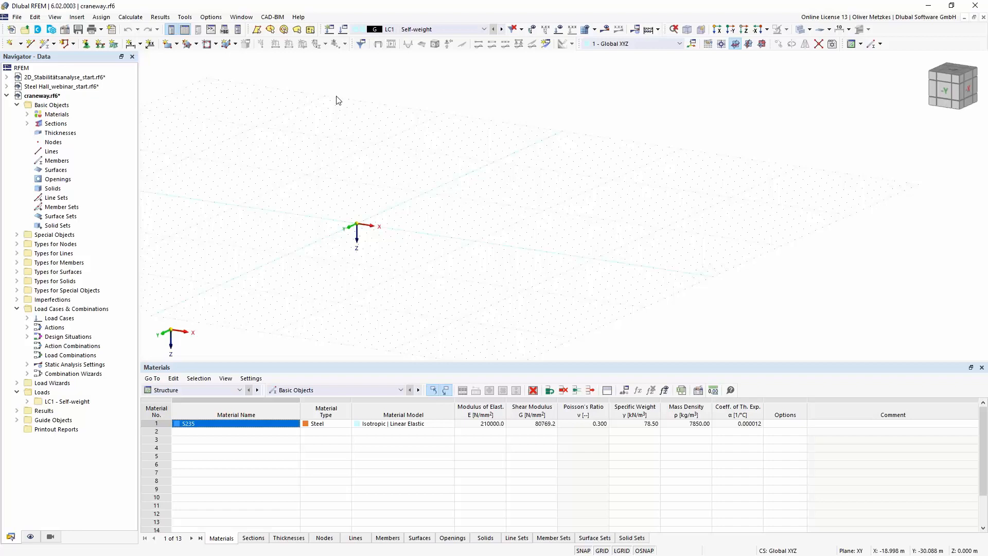
click(45, 46)
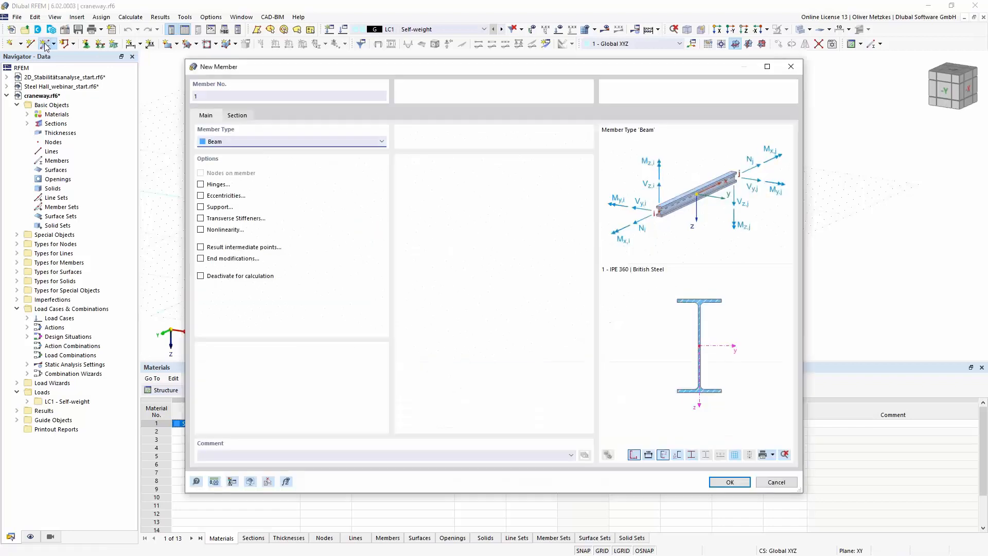
click(237, 117)
click(526, 368)
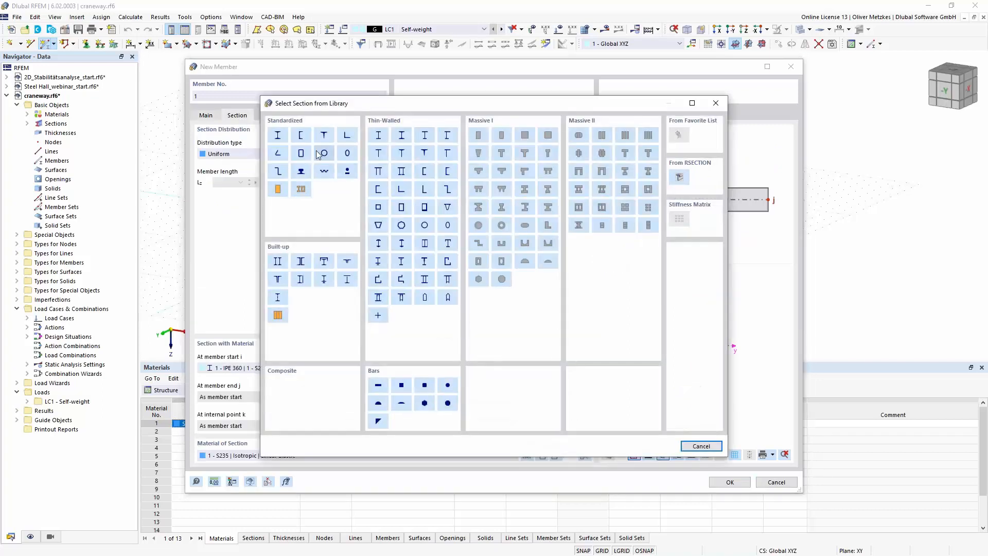
click(282, 136)
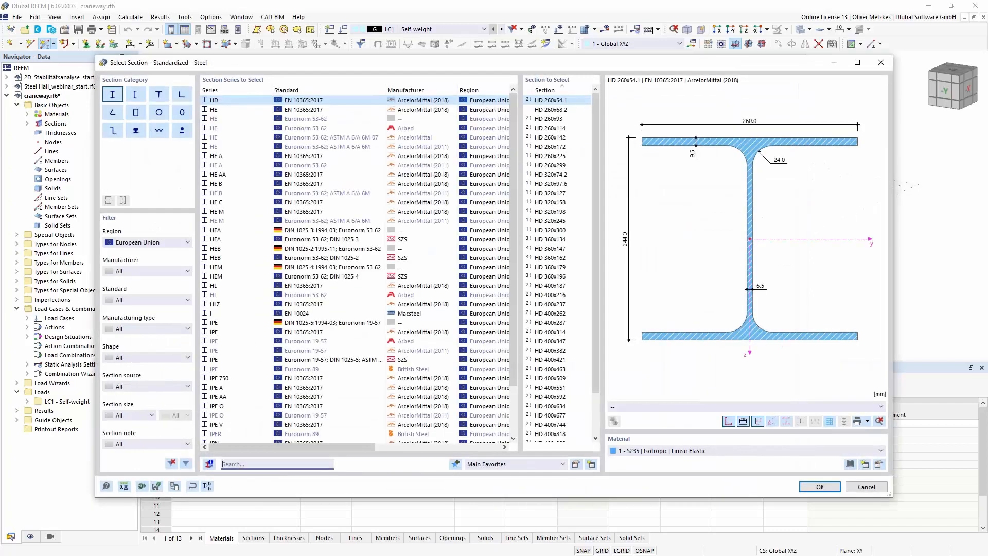
text(heb)
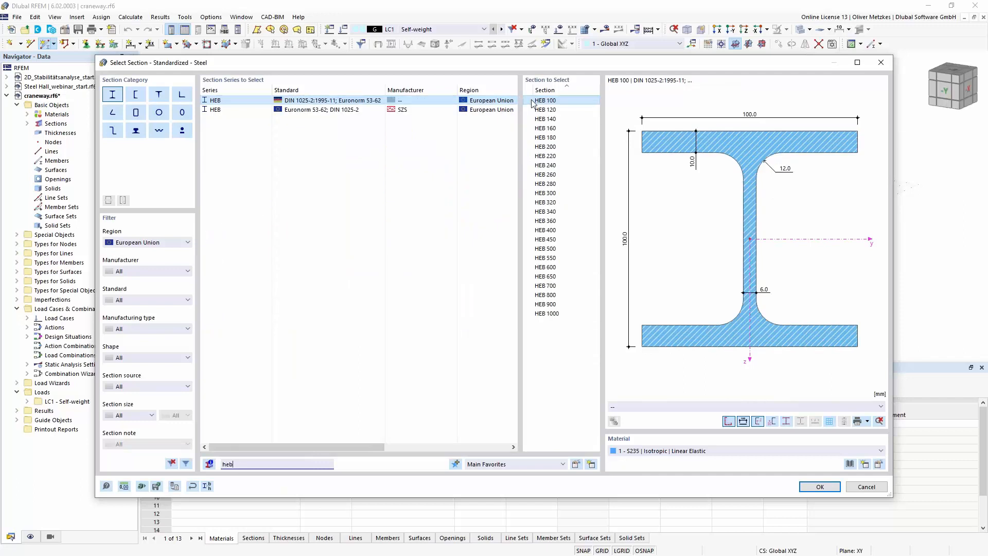
click(546, 193)
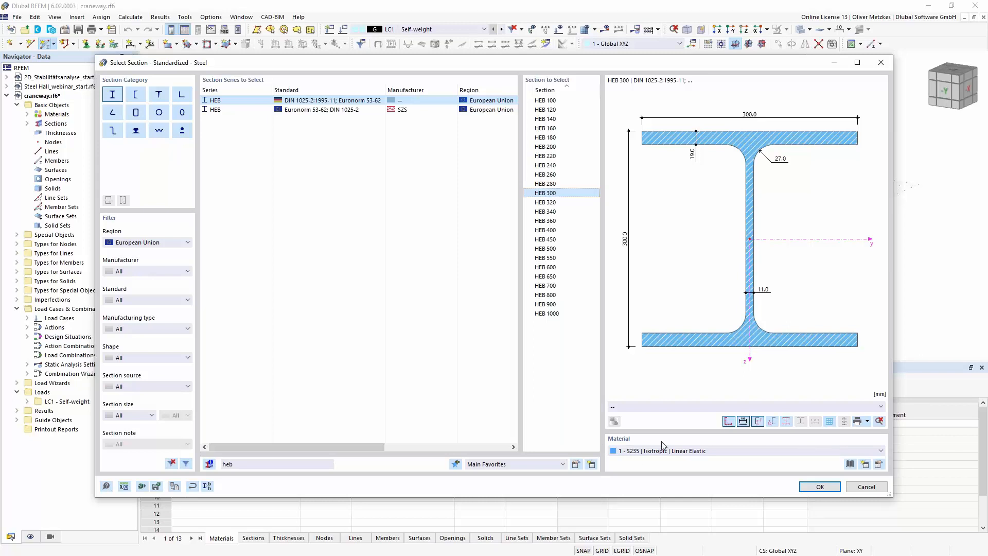
click(818, 487)
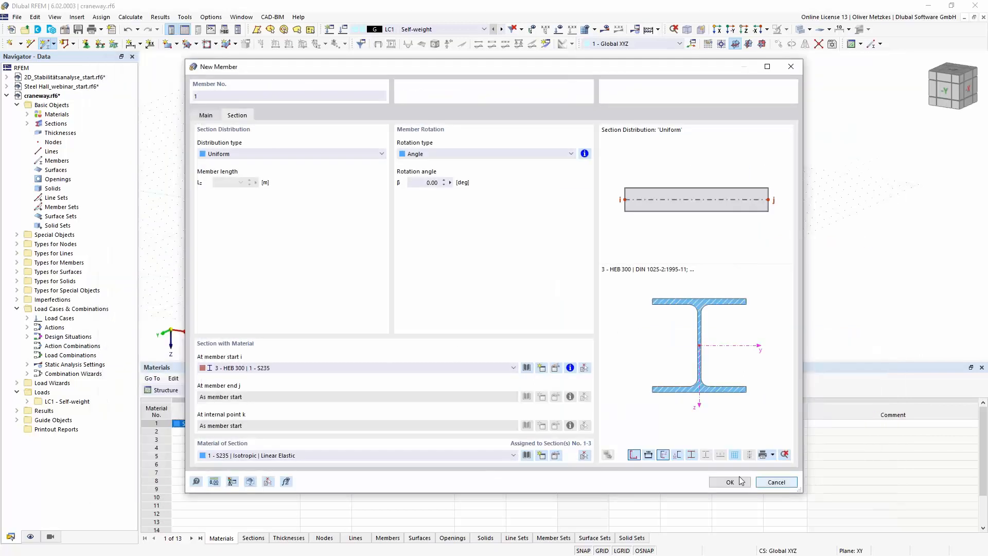
click(730, 482)
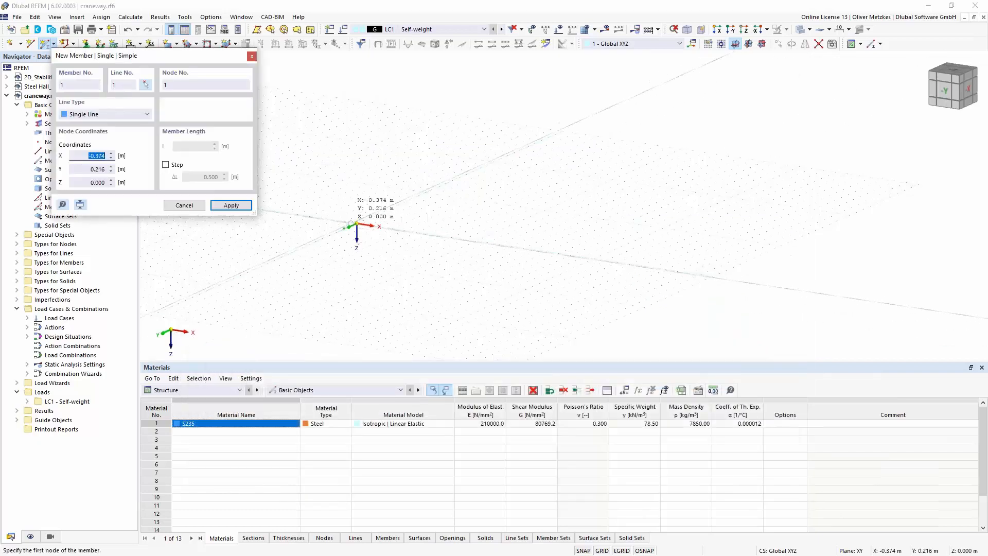
Place the beam member along the X-axis from the origin to X 12.000 m, Y 0.000 m, Z 0.000 m.
click(357, 225)
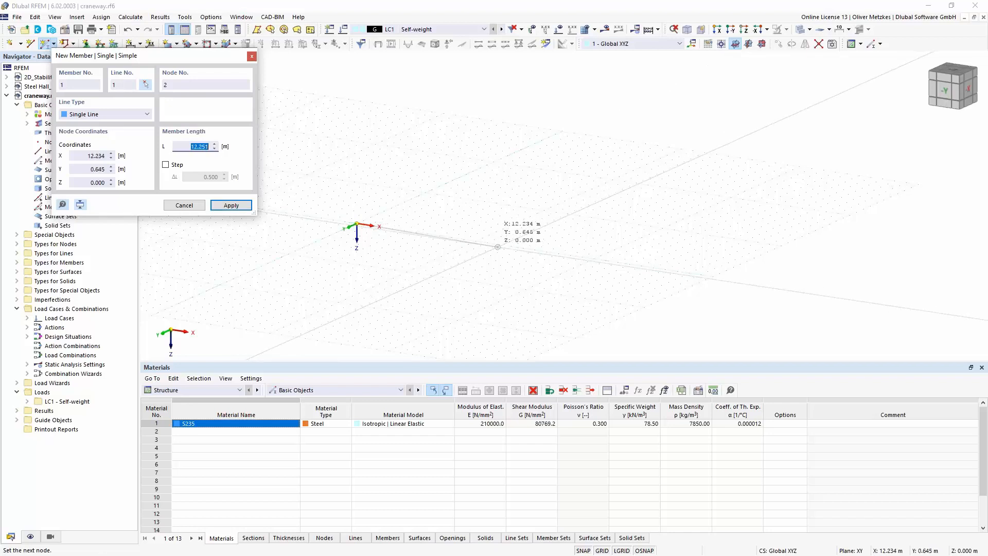
click(499, 245)
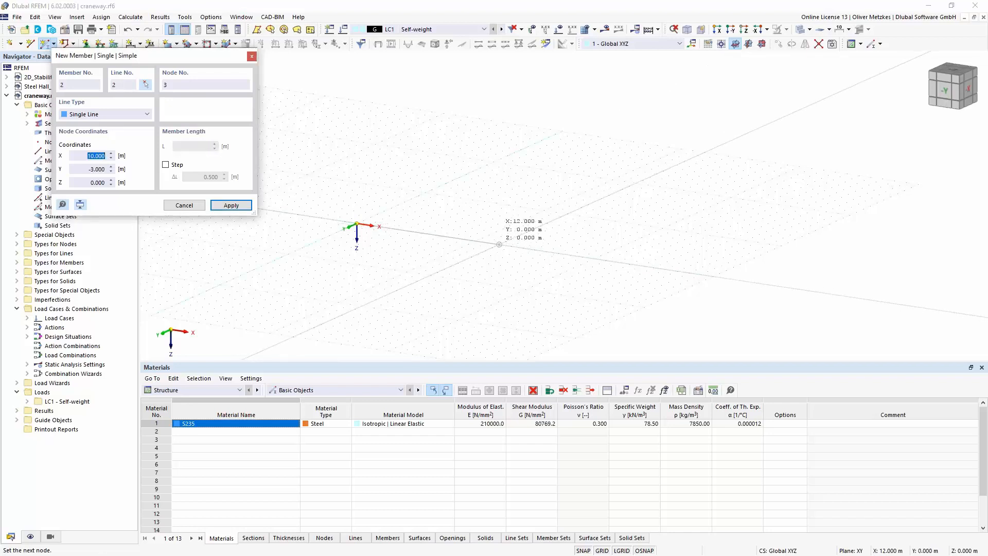
key(Escape)
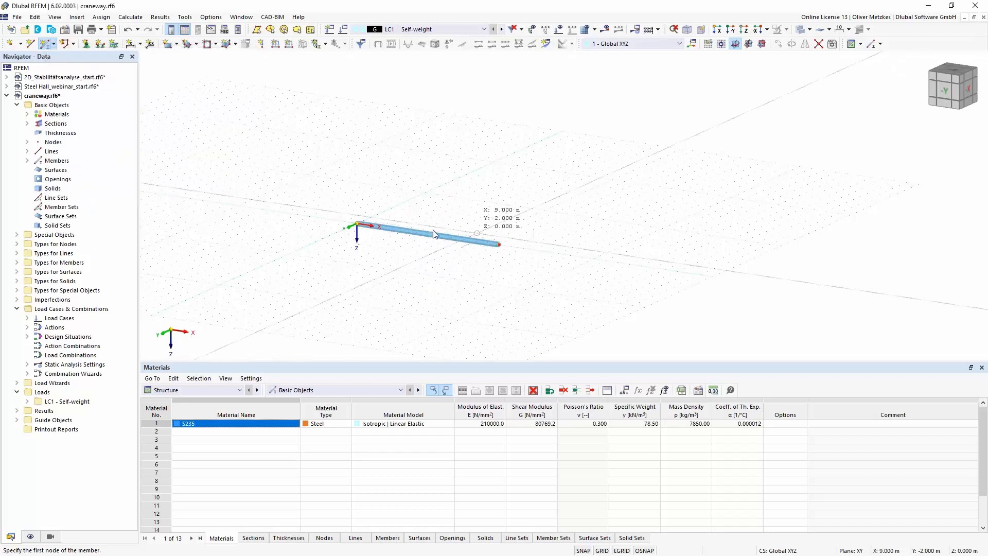
scroll(433, 234, up, 3)
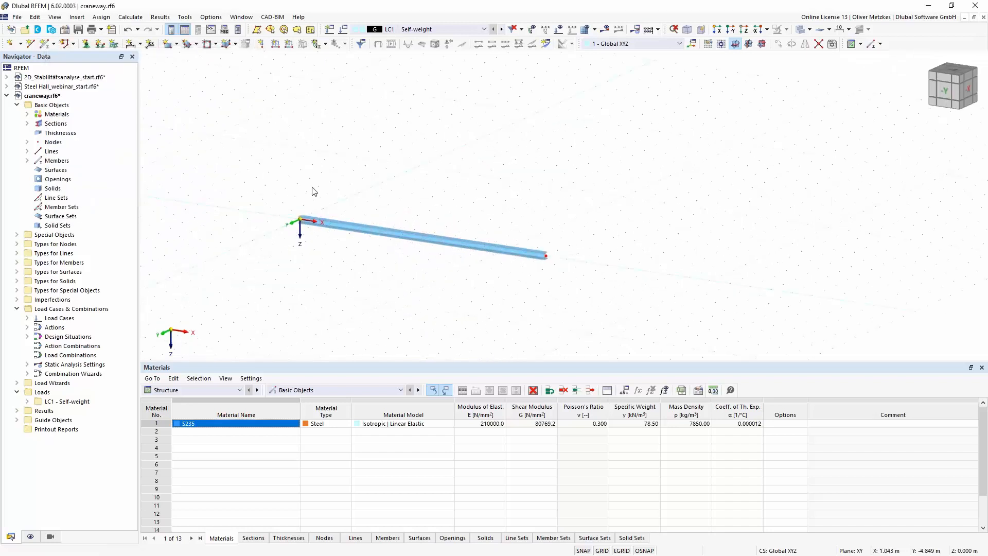
Create a nodal support fixing uX, uY, uZ and φX with φY and φZ free, and assign it to the start node.
click(86, 46)
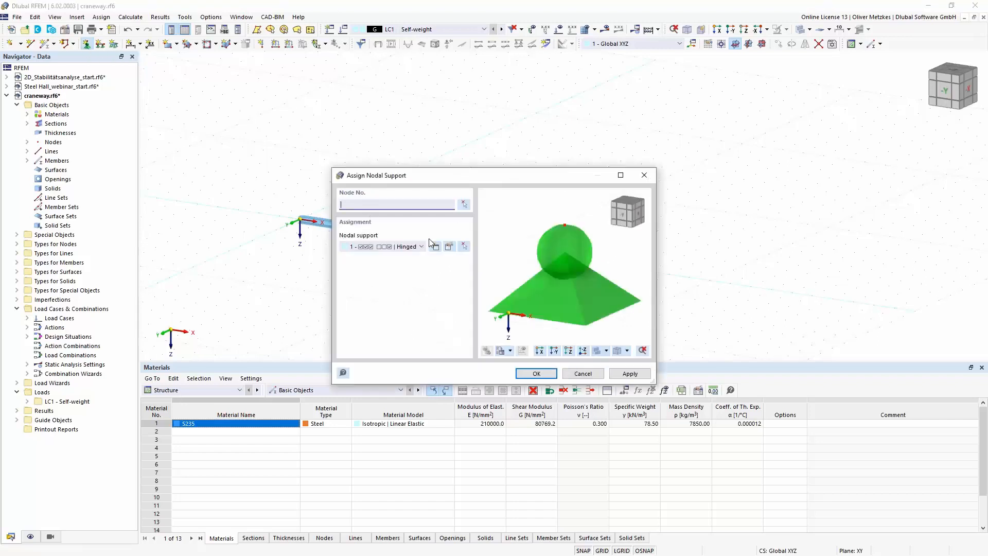
click(436, 247)
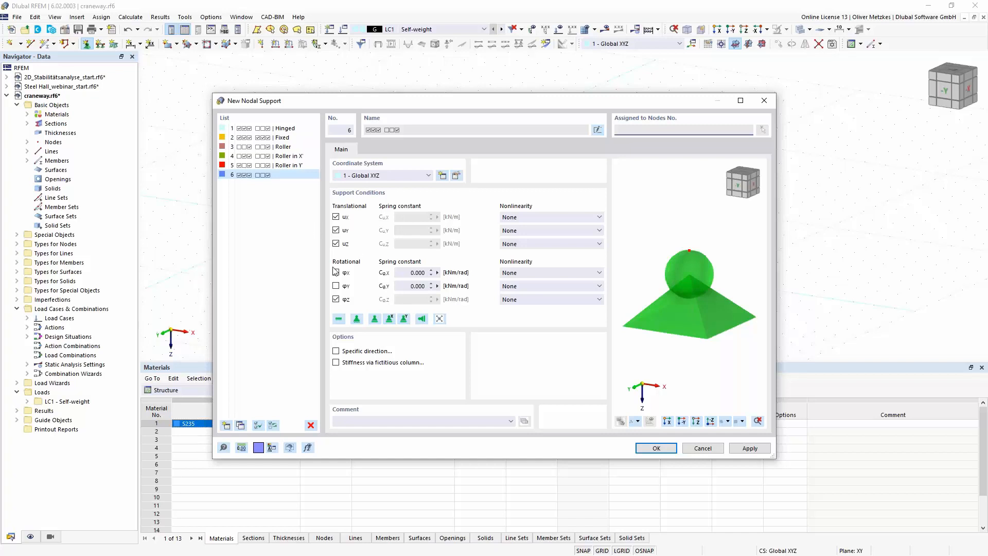
click(335, 272)
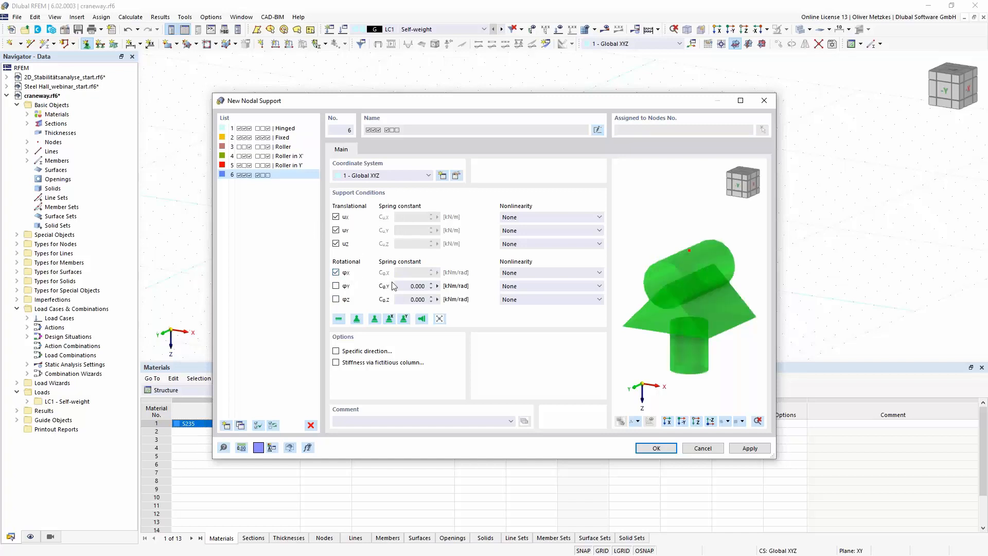
click(656, 448)
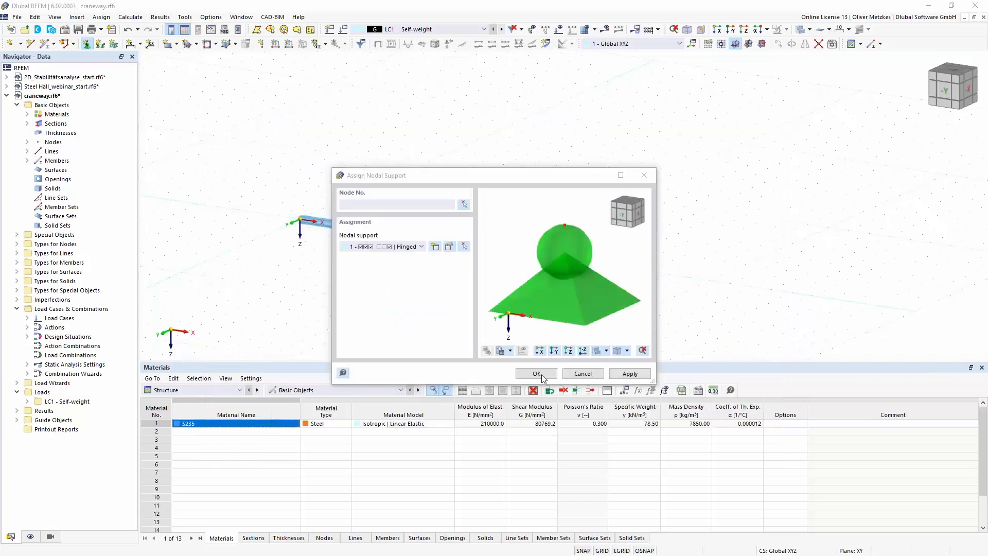
click(542, 375)
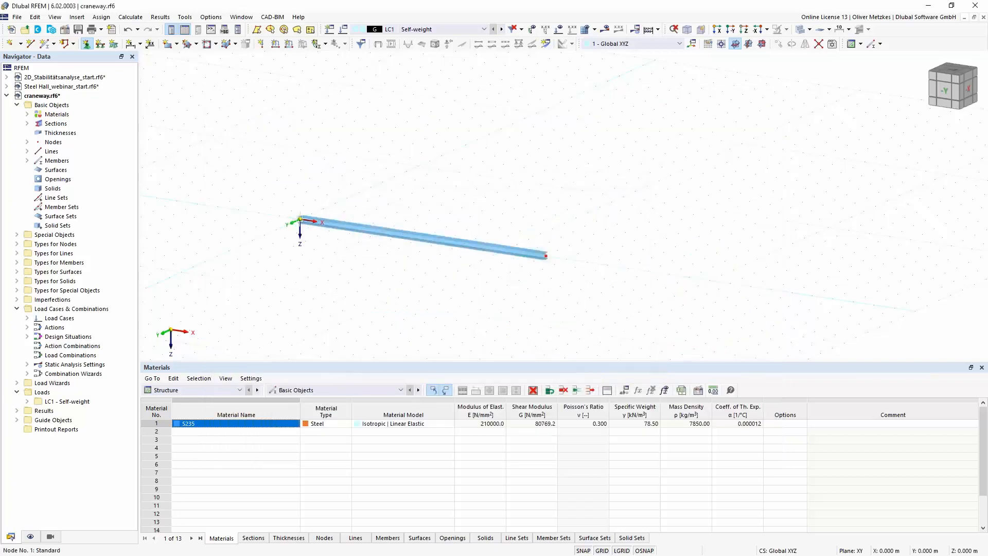
Create a nodal support fixing only uY, uZ and φX, with uX, φY and φZ free, and assign it to the beam's end node.
click(86, 44)
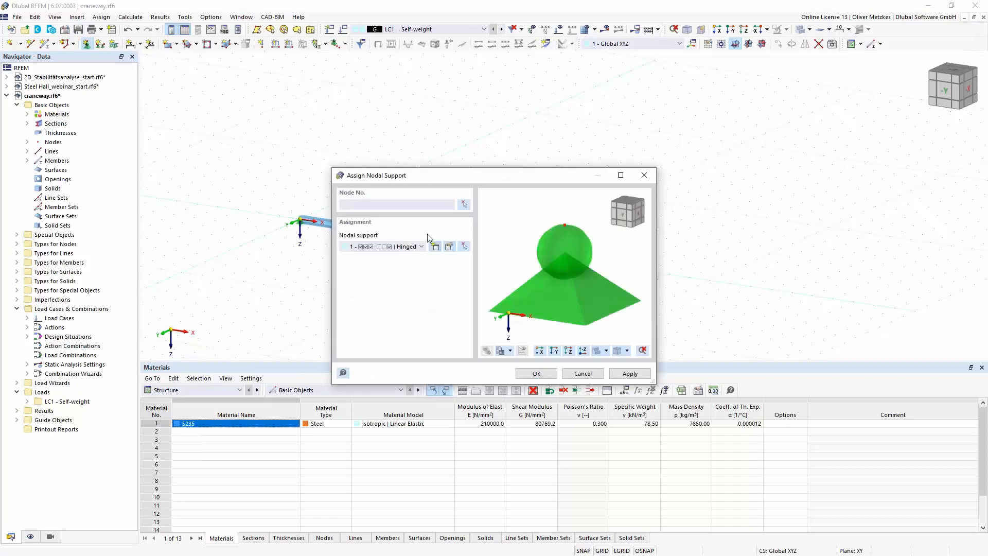
click(435, 247)
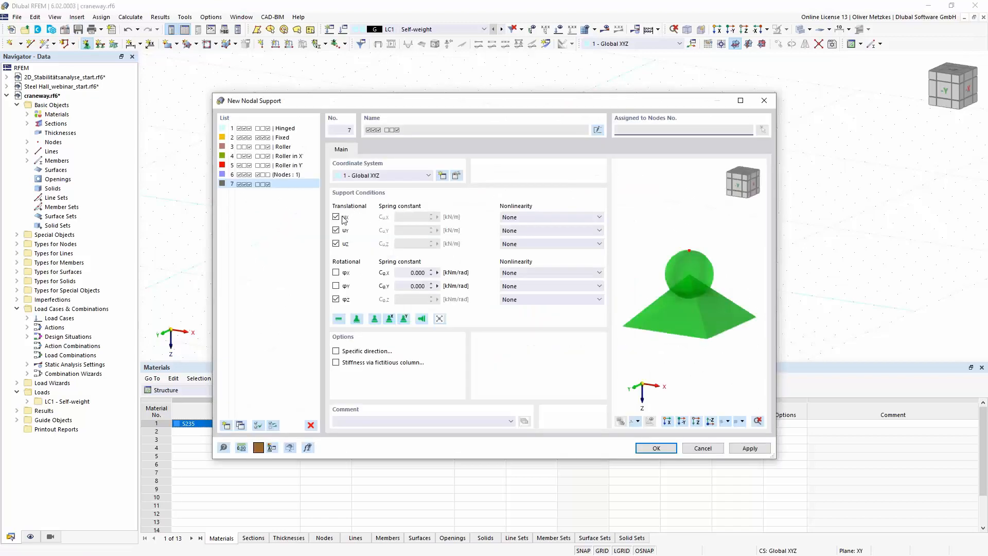
click(336, 217)
click(336, 272)
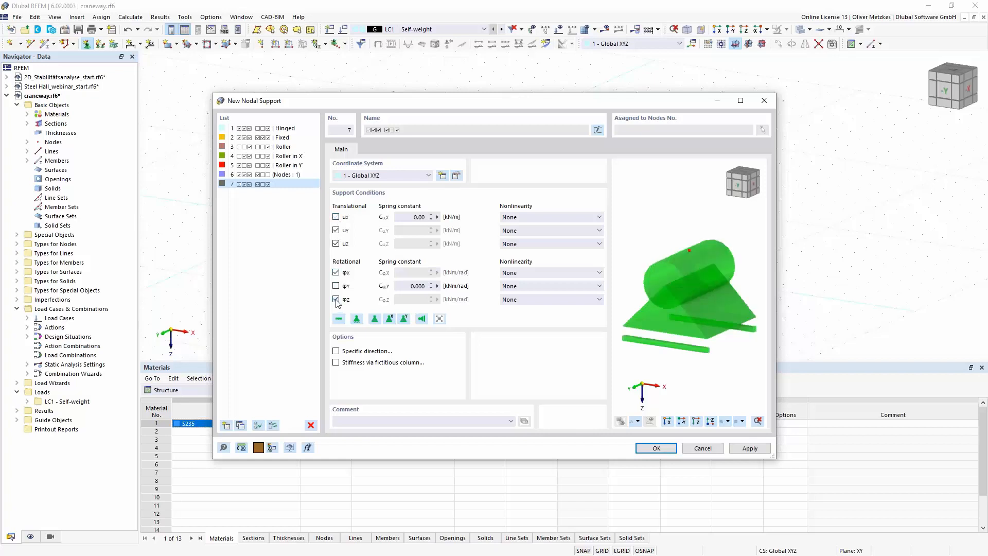
click(336, 299)
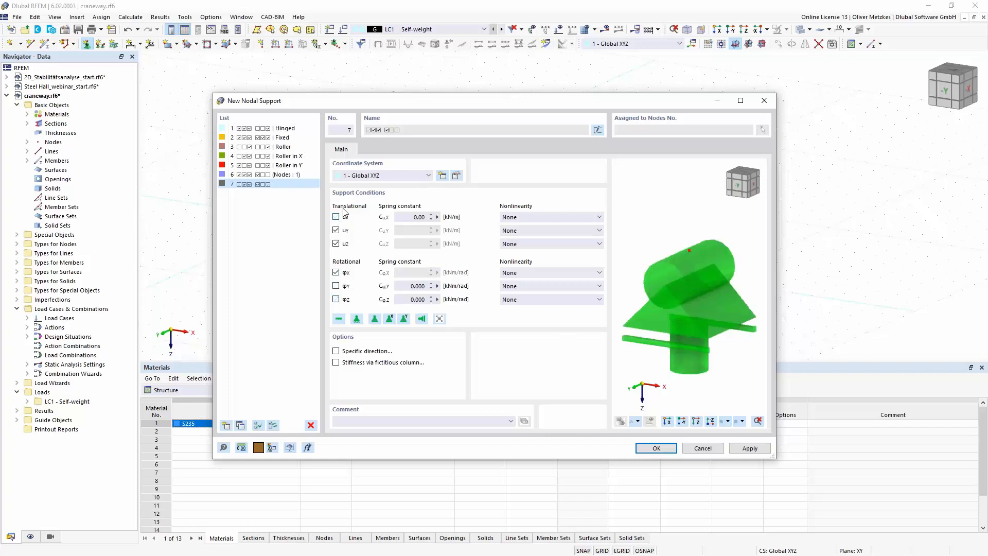
click(664, 452)
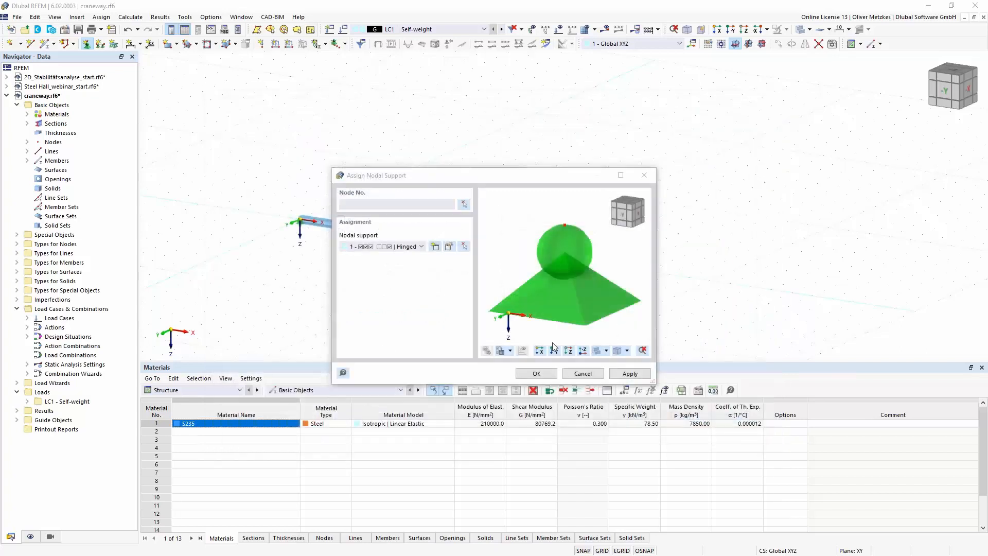
click(536, 373)
click(546, 258)
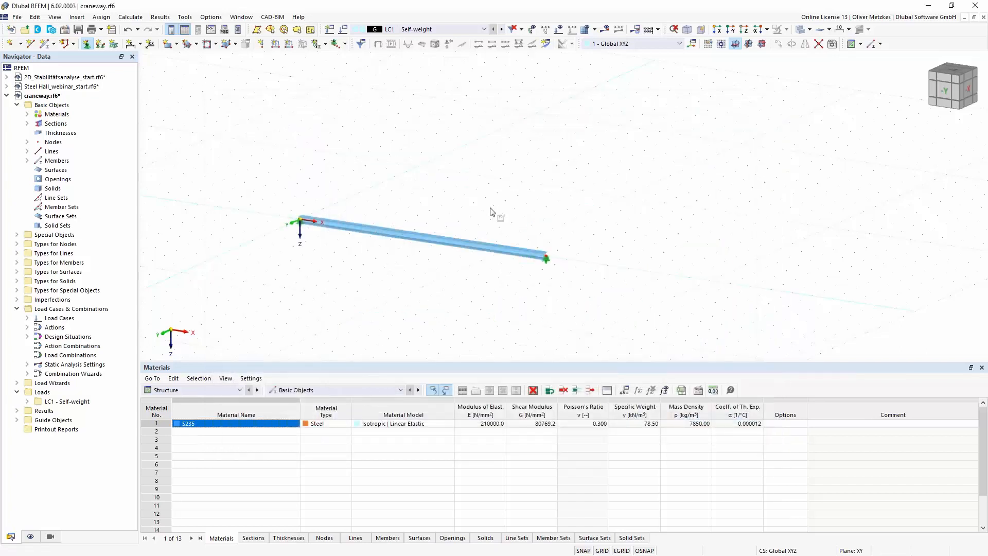
key(Escape)
scroll(463, 219, up, 2)
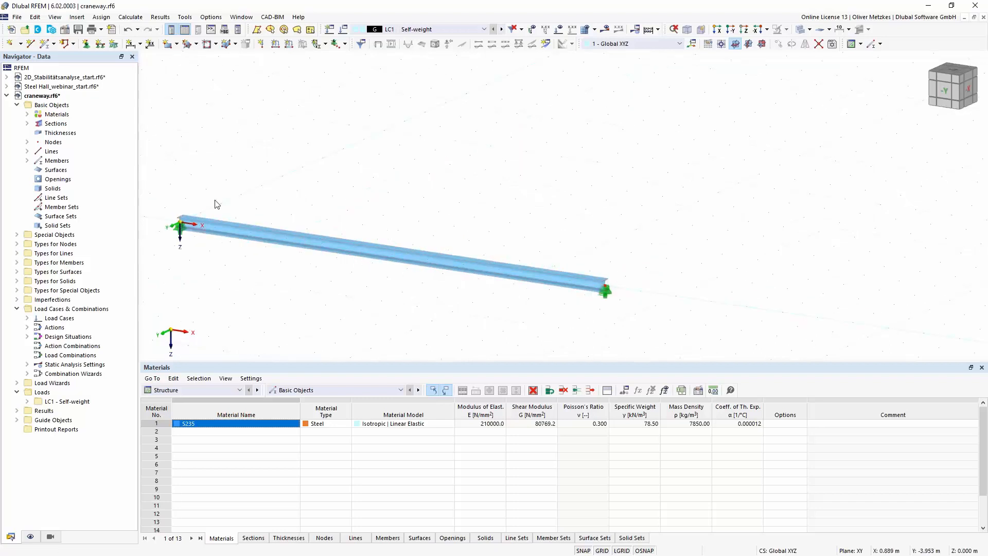
Add one intermediate node at the beam's midspan as an 'On Member' node without dividing the member.
right_click(425, 256)
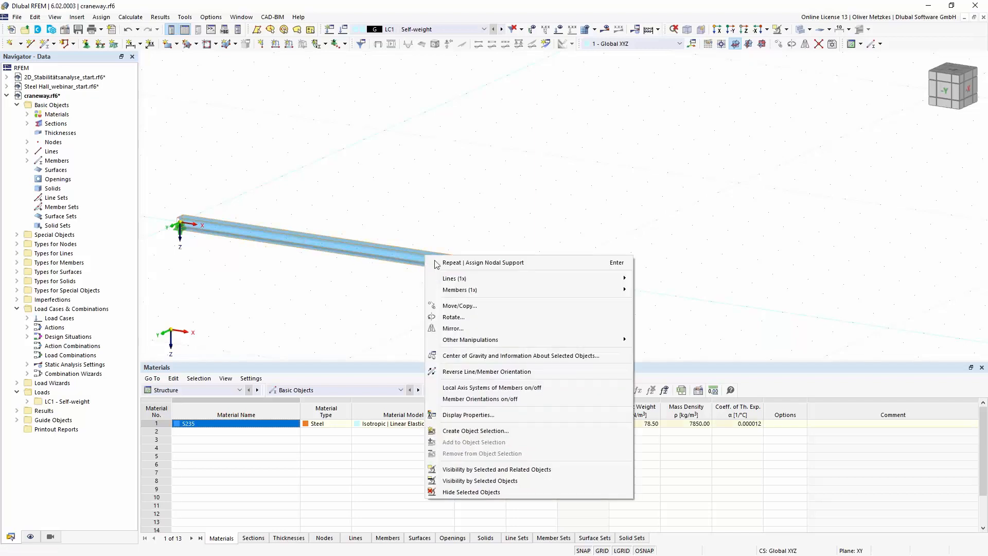
mouse_move(499, 288)
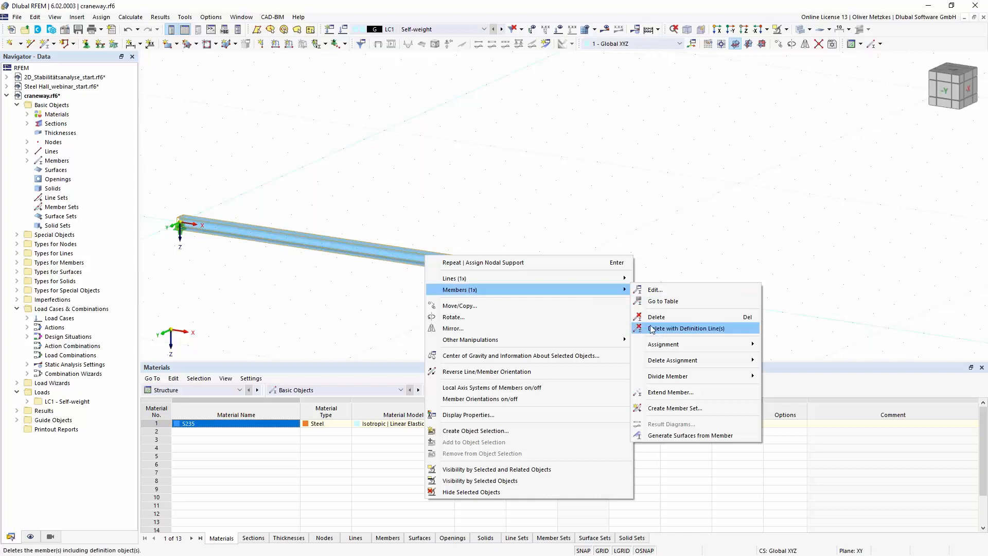
mouse_move(690, 378)
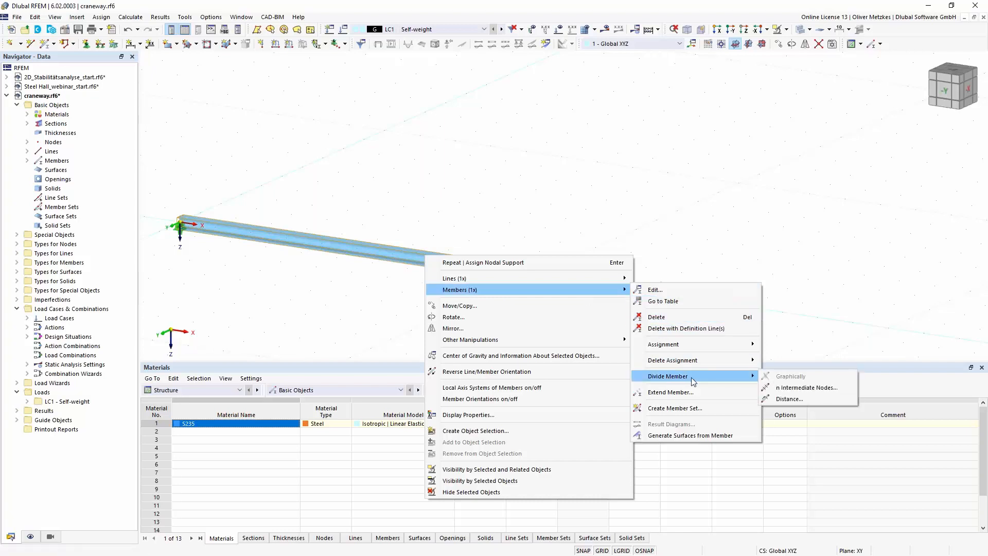
click(806, 390)
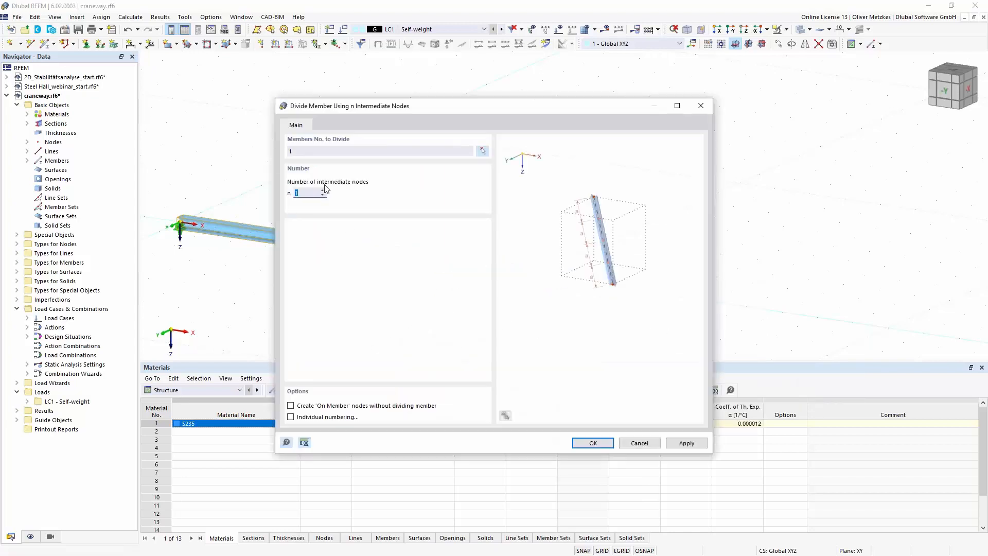
click(312, 193)
click(292, 407)
click(588, 441)
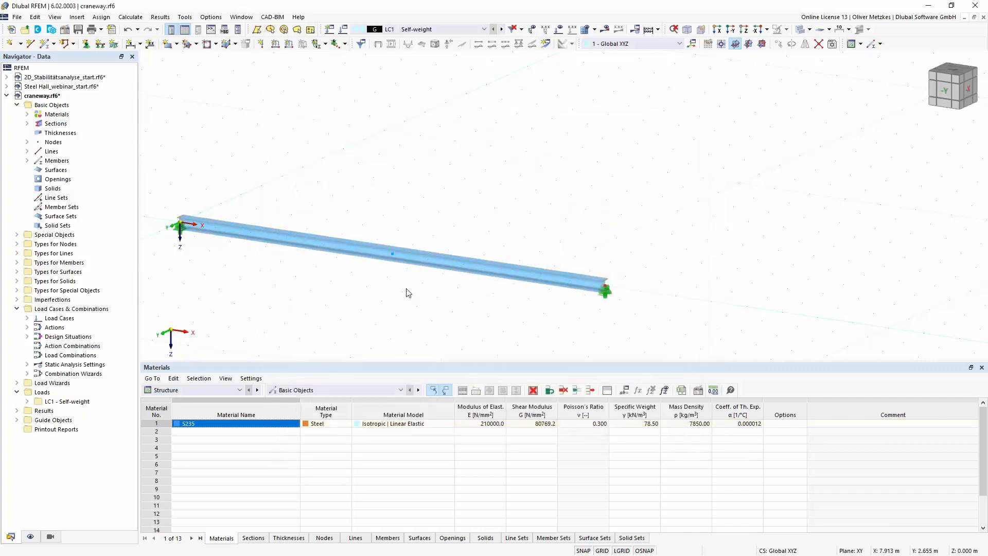
Copy the end node's support to the beam's midspan node.
click(605, 291)
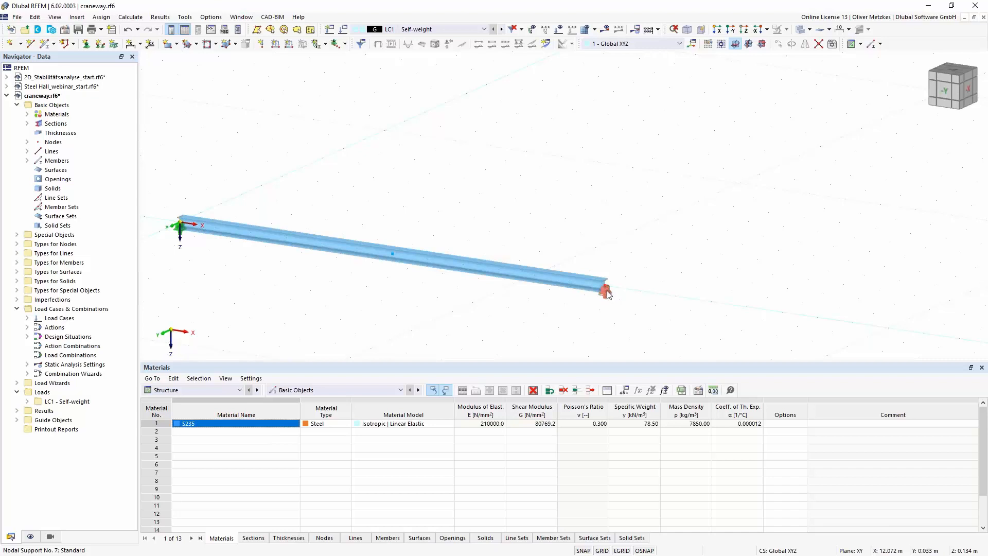
click(392, 257)
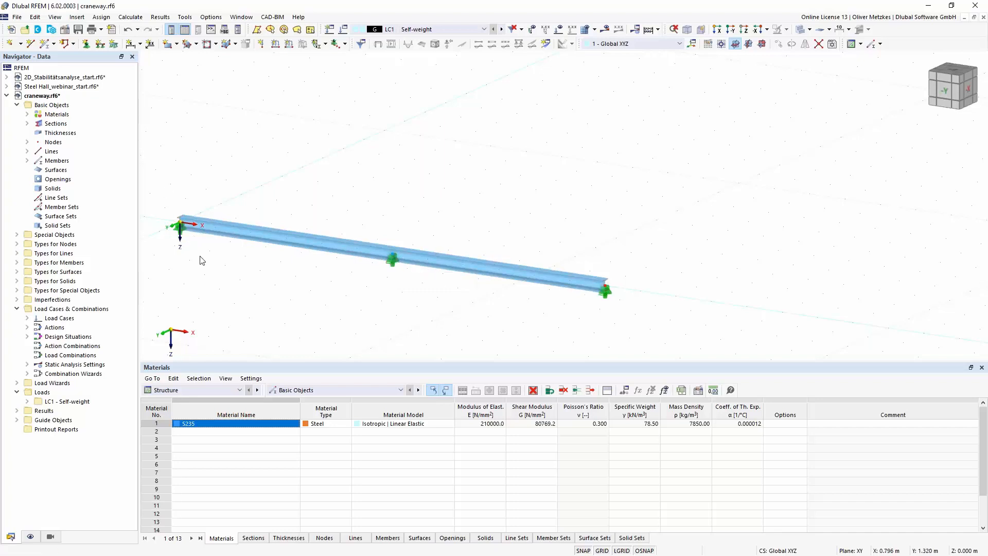
Review the support conditions of the nodal support assigned to the beam's start node without changing them.
middle_drag(270, 265, 274, 271)
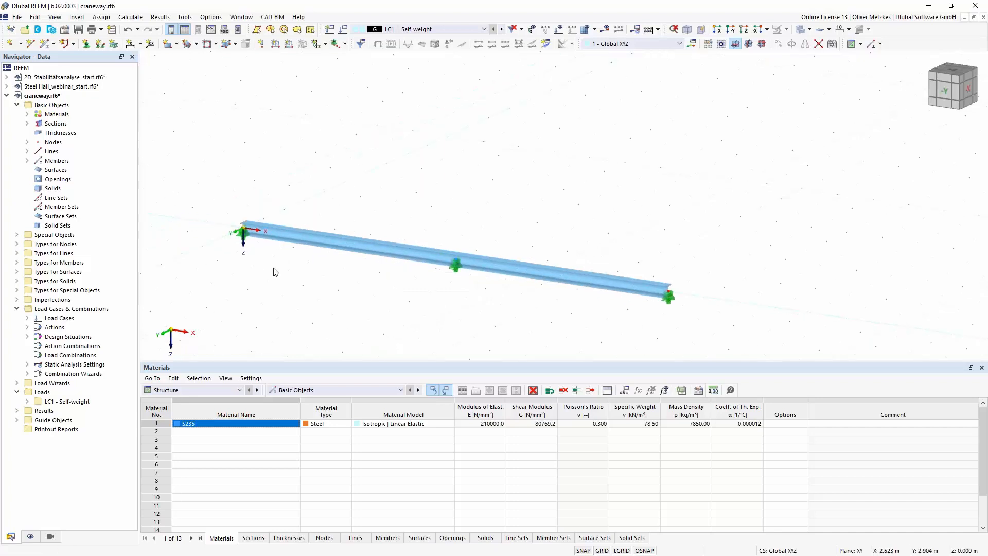
double_click(245, 238)
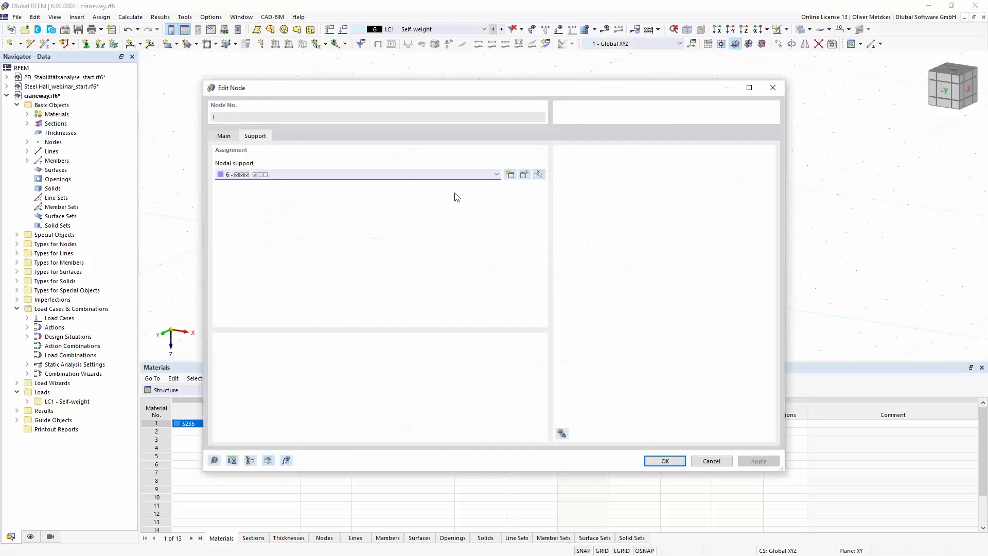
click(523, 177)
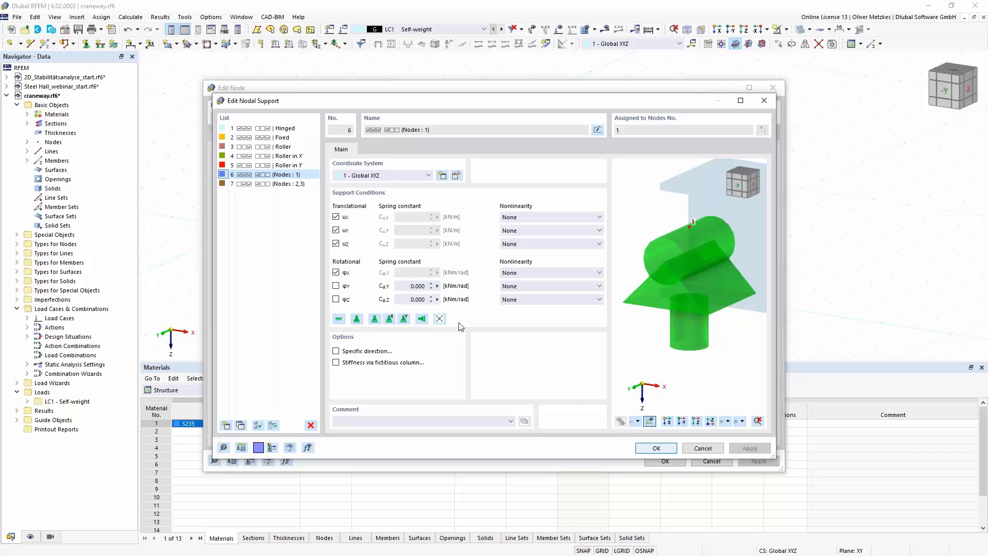
click(690, 451)
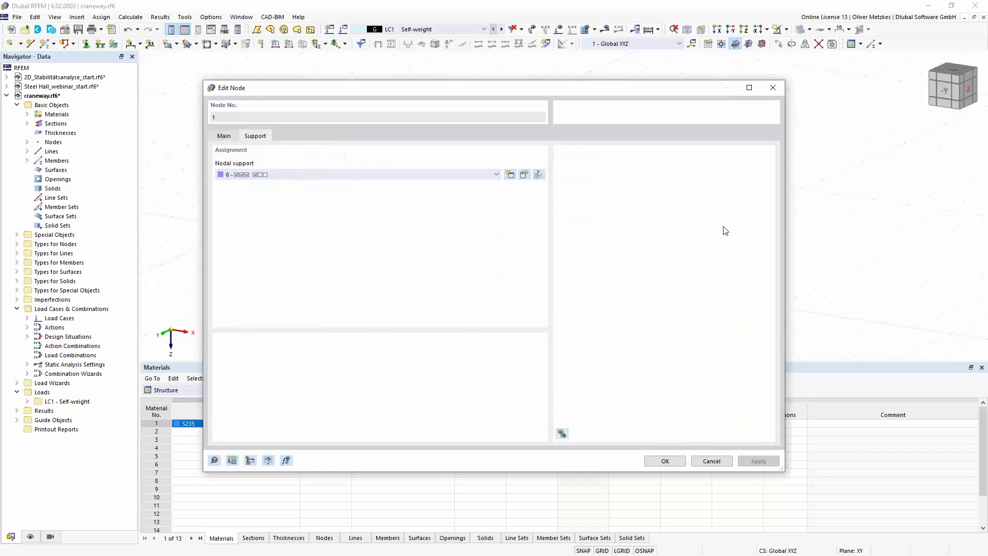
click(710, 461)
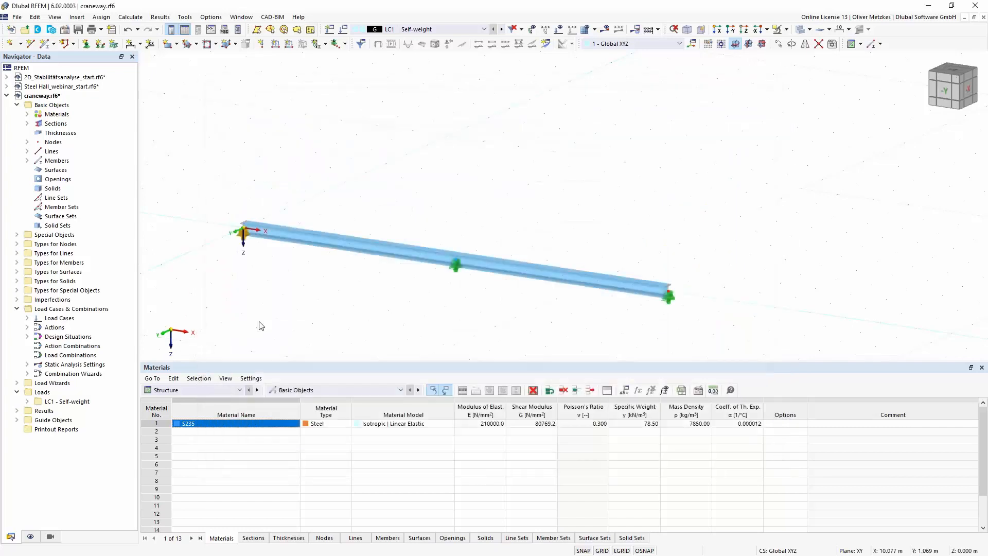
Enable transverse stiffeners on the beam member and create a stiffener definition with a full warping restraint at x = 0.000 m.
double_click(304, 241)
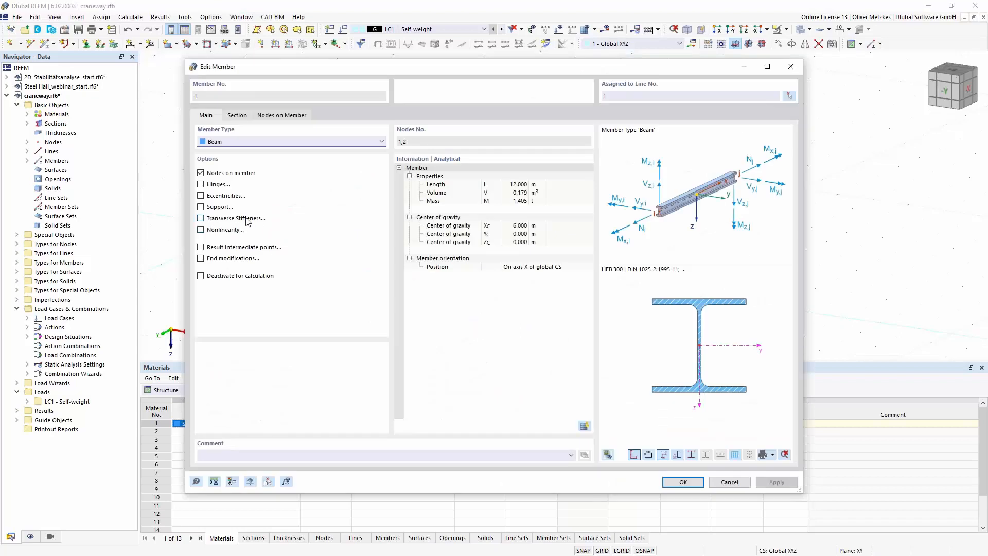
click(210, 221)
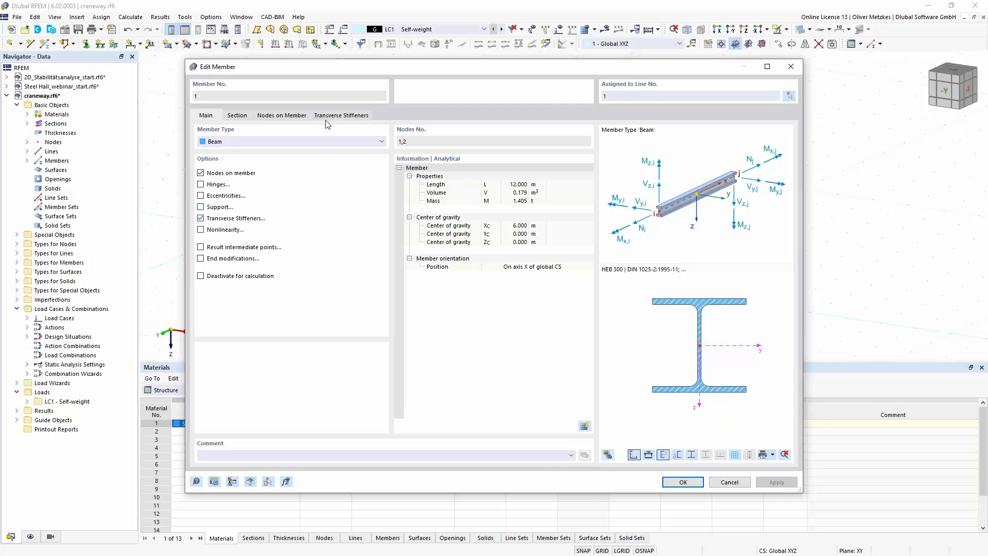
click(333, 117)
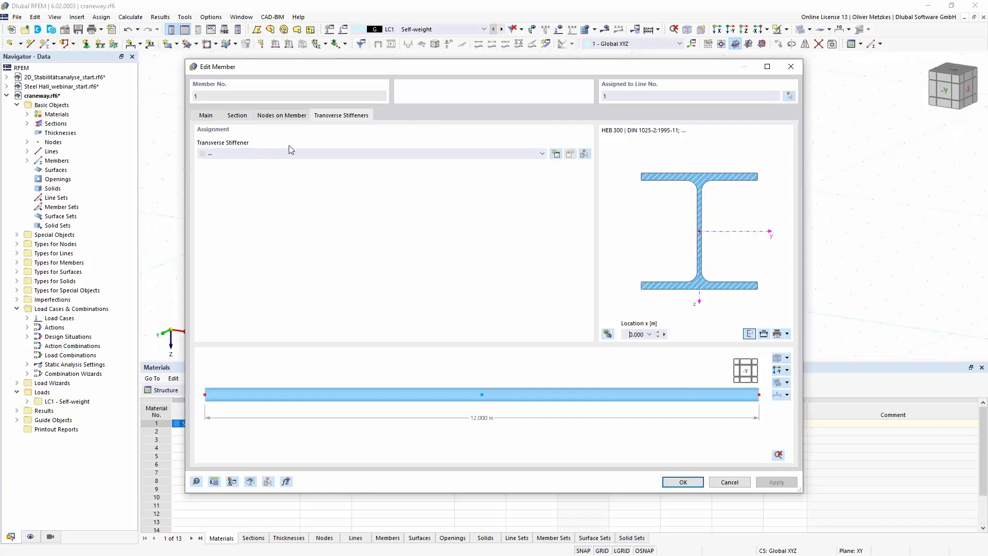
click(556, 154)
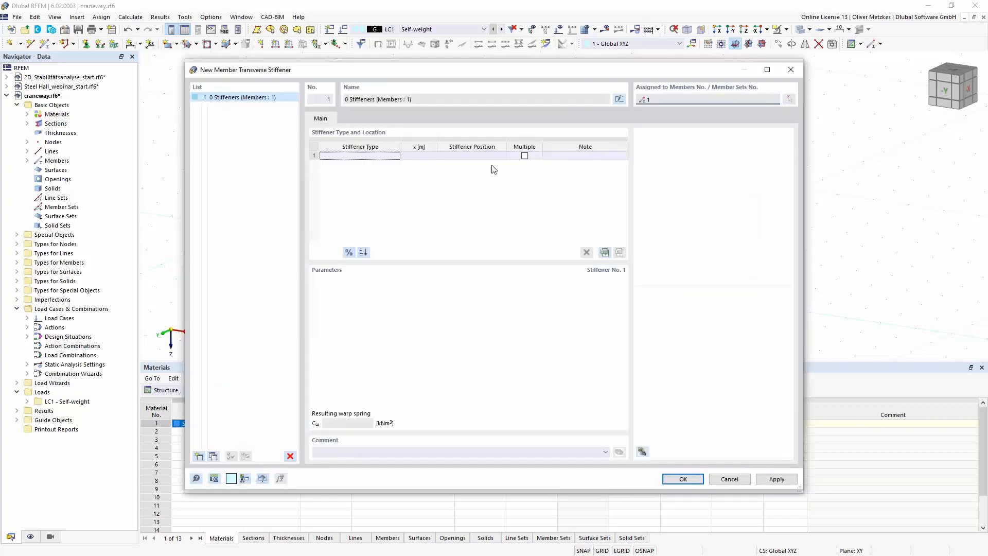
click(392, 157)
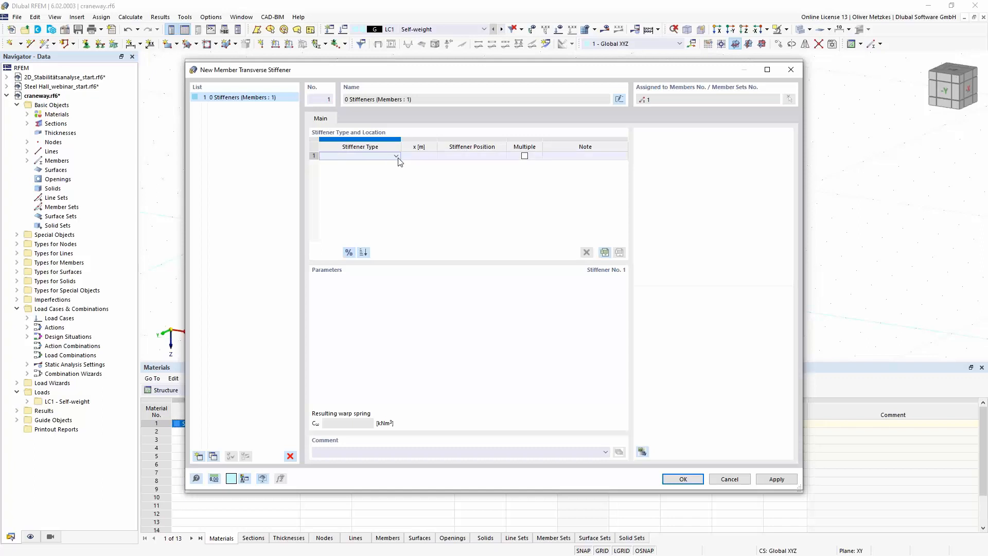
click(395, 156)
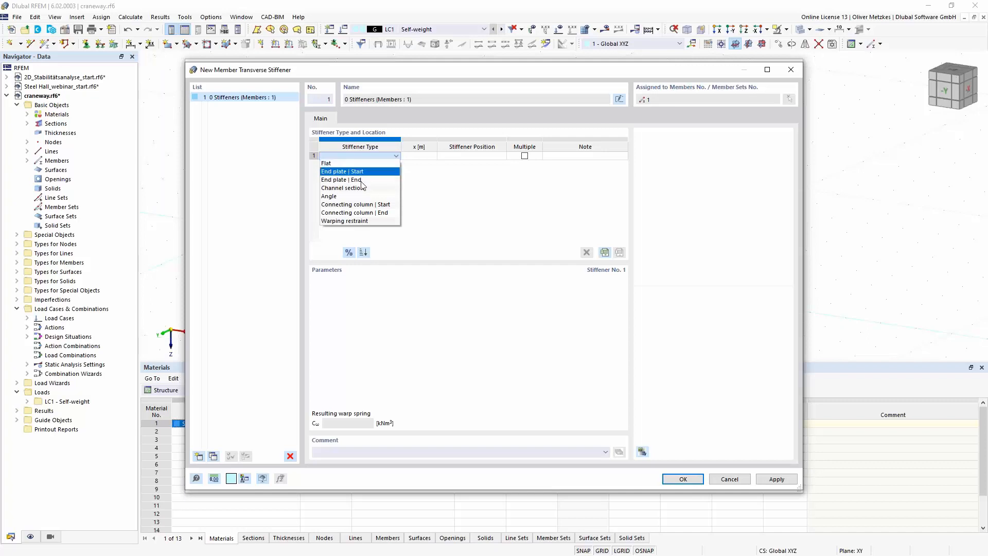
click(344, 221)
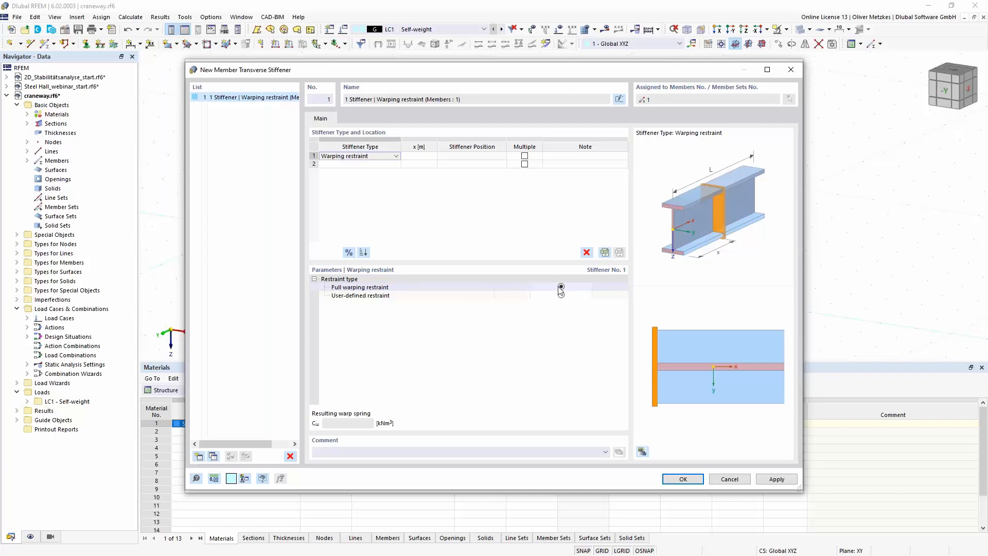
click(425, 157)
key(Tab)
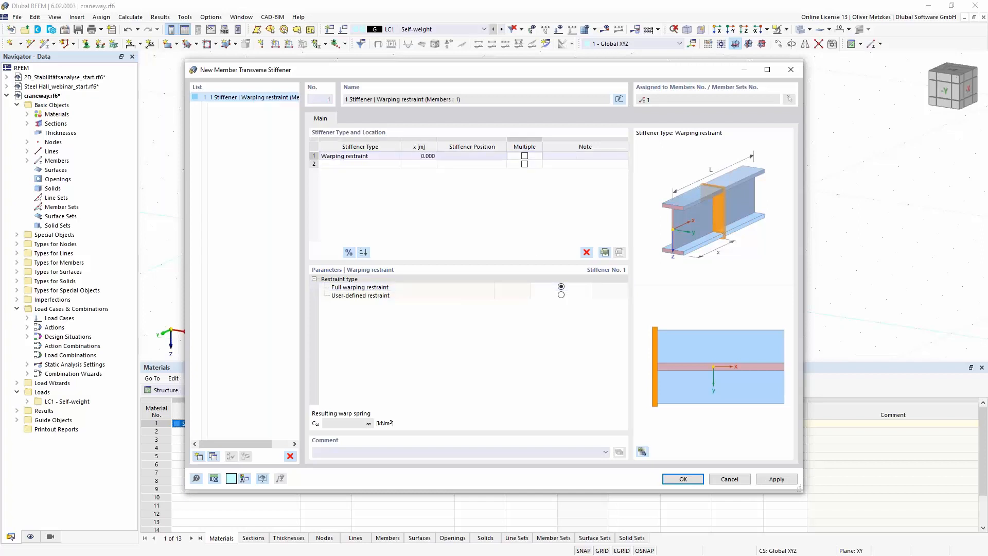
Add a second warping restraint at the beam's end, using relative positions with x = 100 %.
click(367, 165)
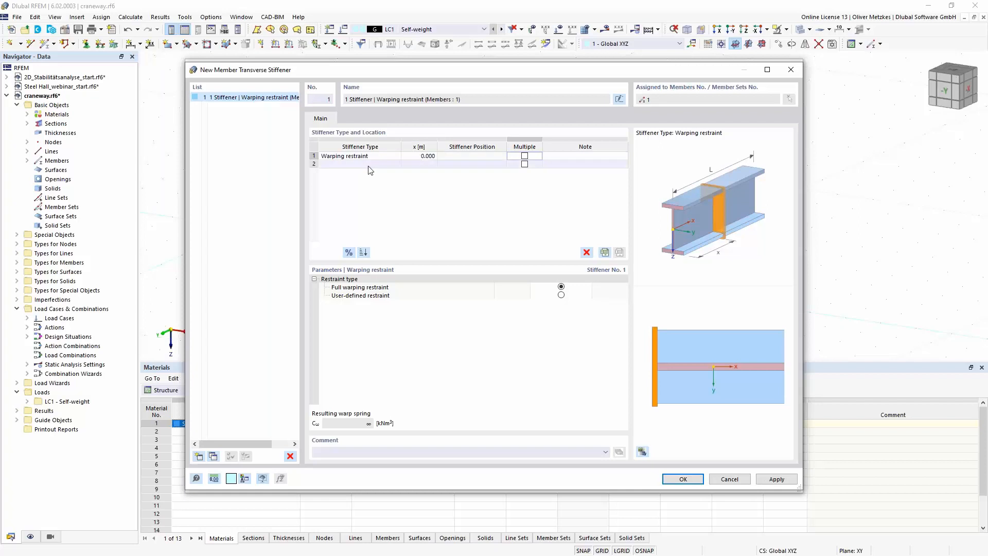
click(372, 165)
click(366, 229)
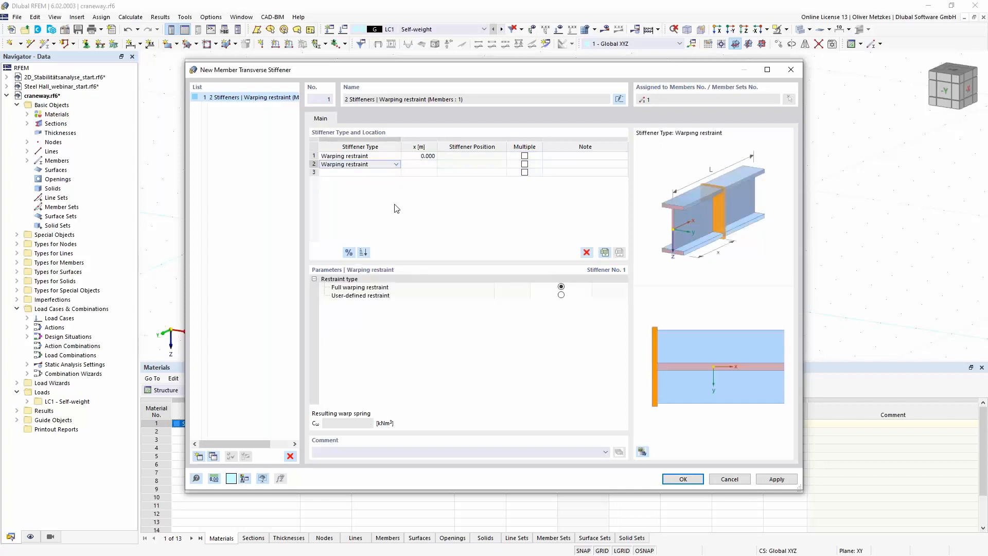
click(423, 164)
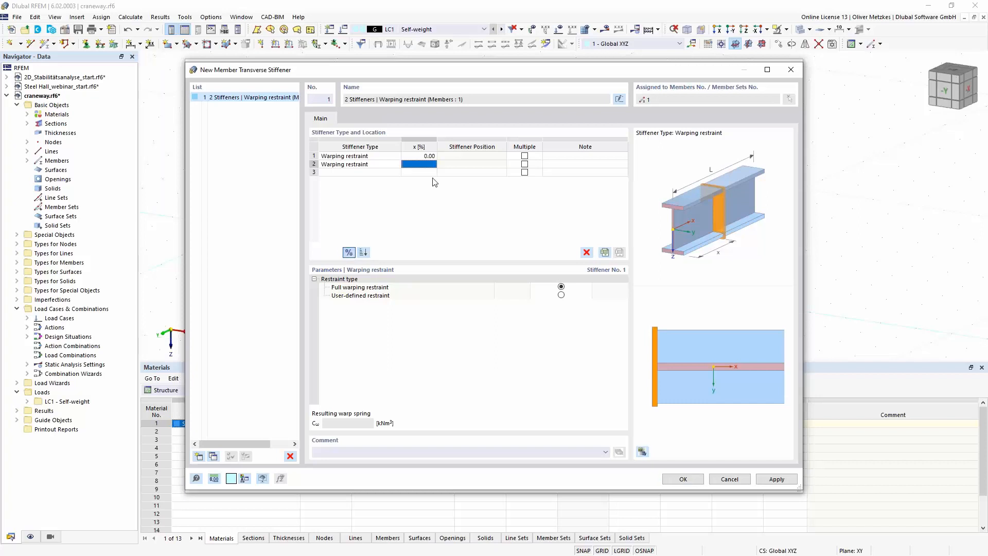
click(349, 252)
text(100)
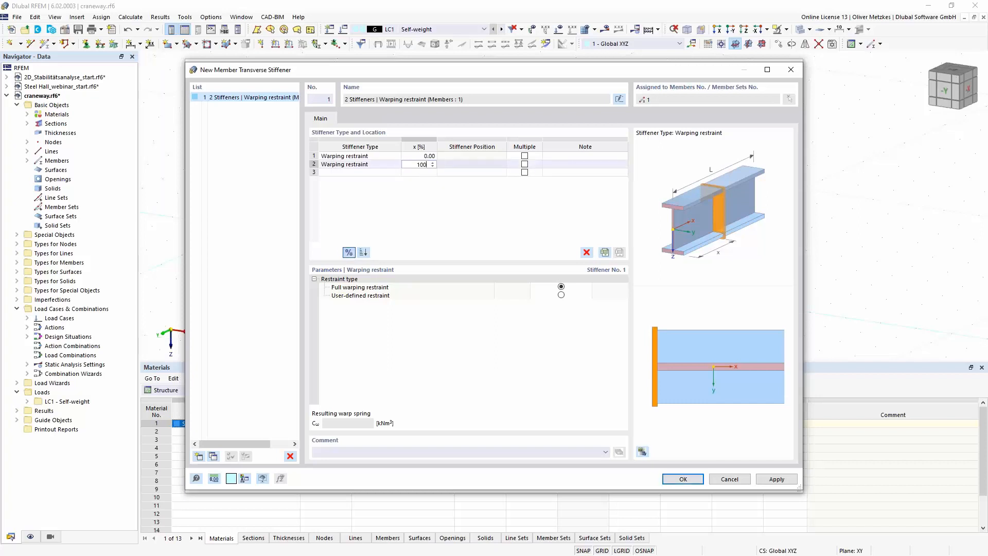
key(Tab)
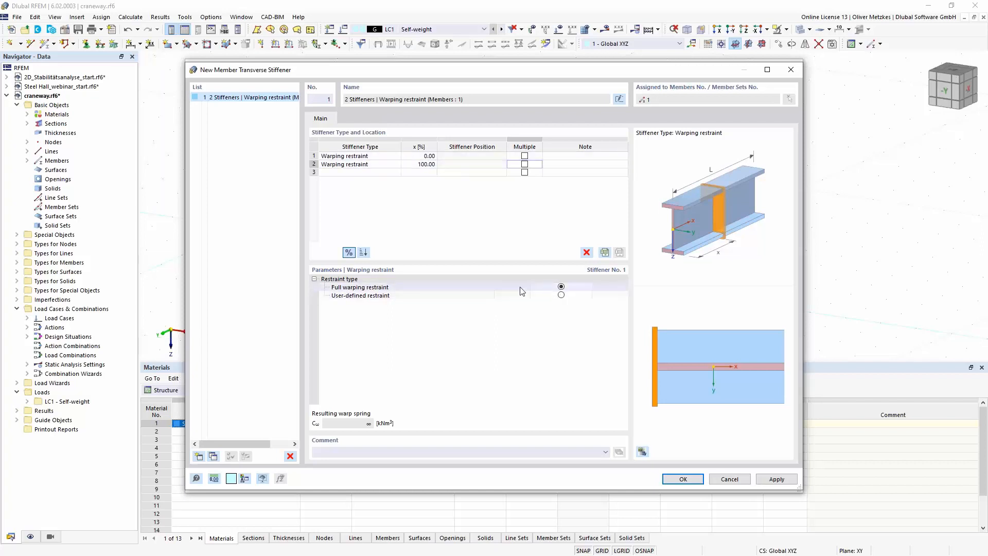
Add a double-sided flat stiffener at the beam's midspan, with x = 50 %.
click(383, 172)
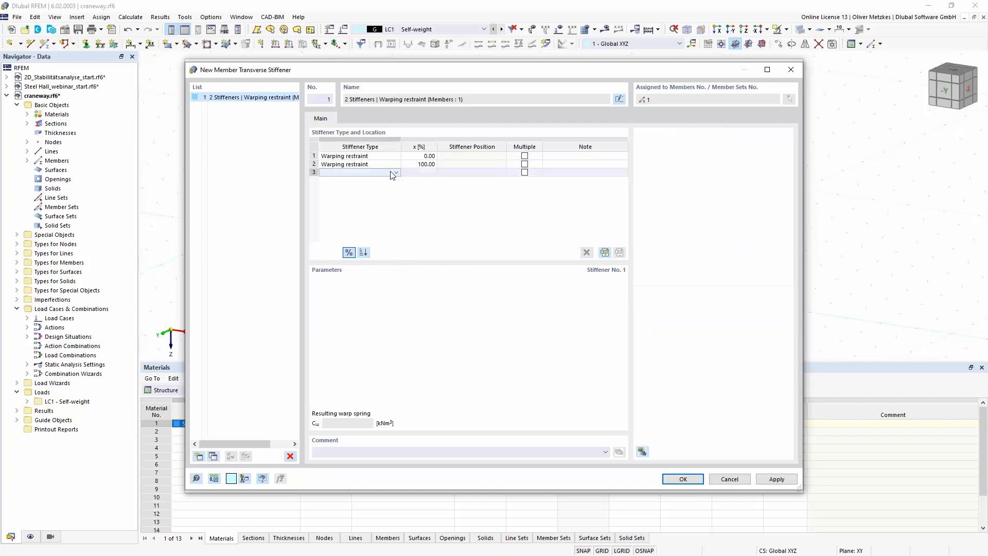
click(395, 172)
click(384, 180)
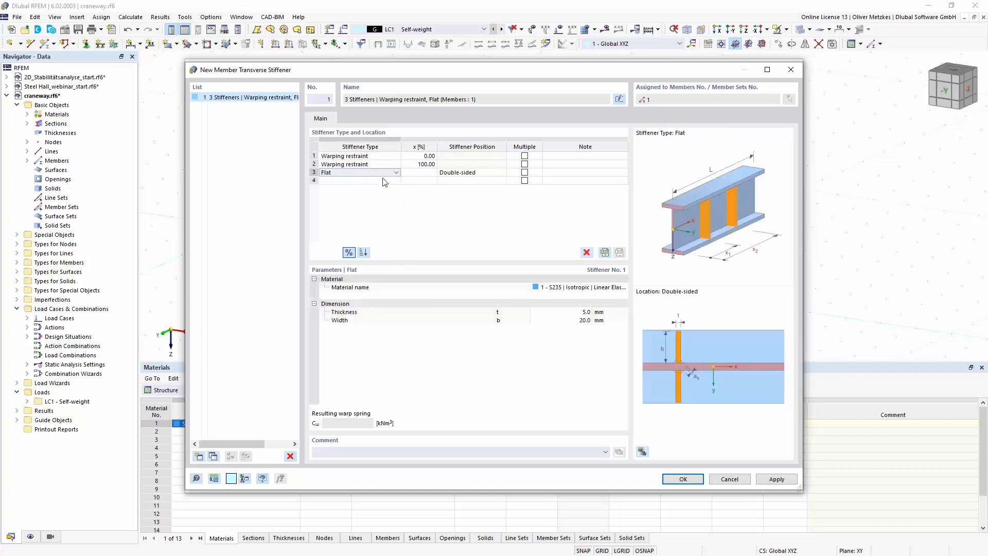
key(Tab)
text(5)
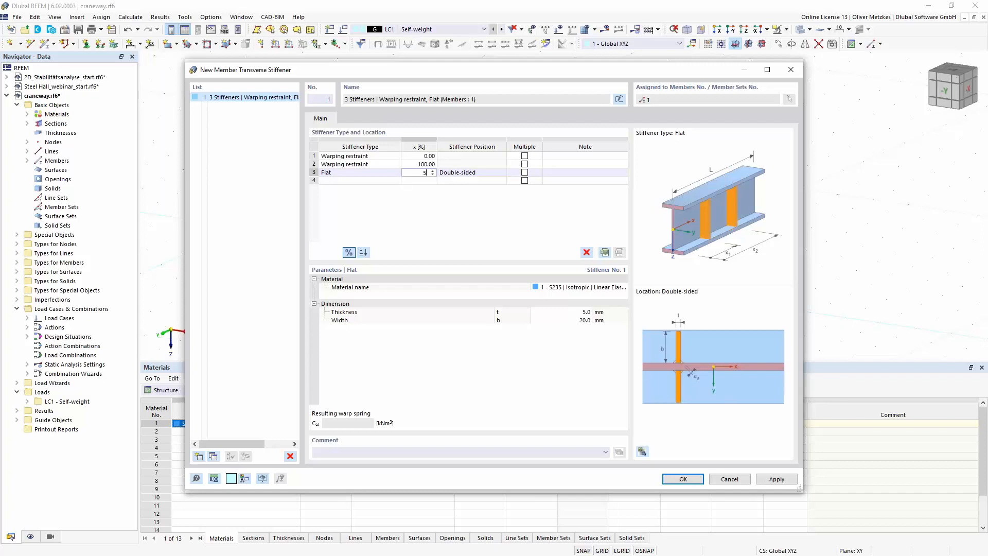
text(0)
key(Tab)
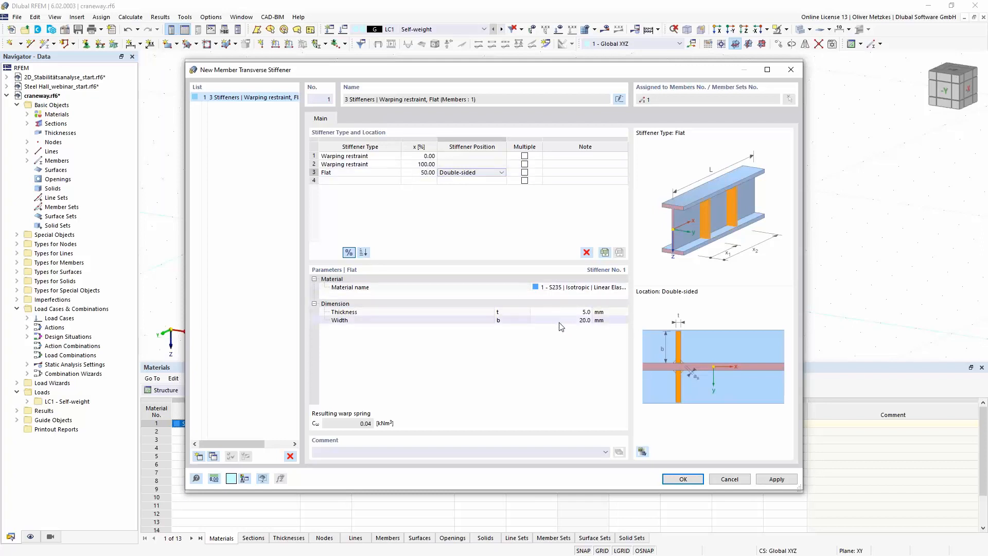
Set the flat stiffener's thickness to 20 mm and width to 120 mm, and apply the stiffeners to the beam member.
key(Tab)
text(20)
key(Tab)
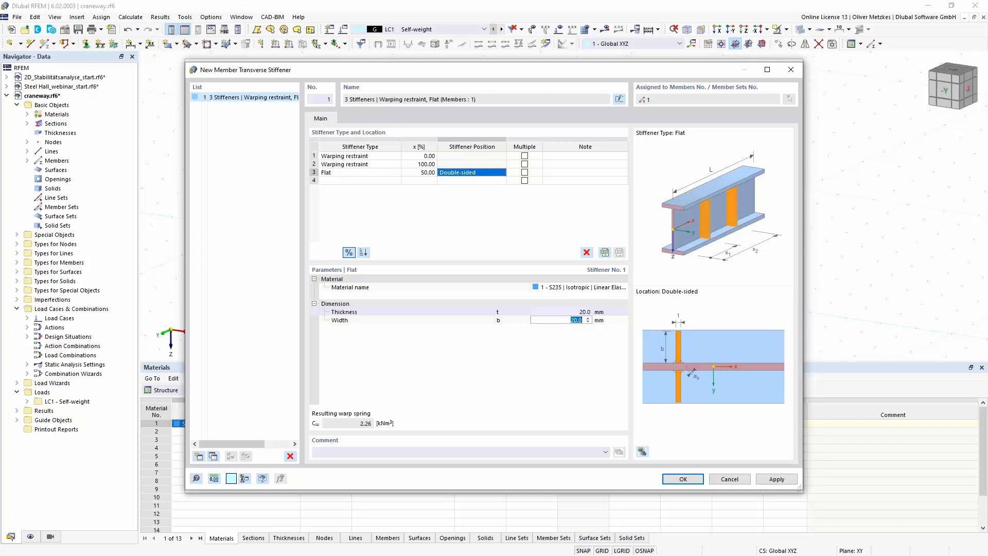
text(120)
key(Return)
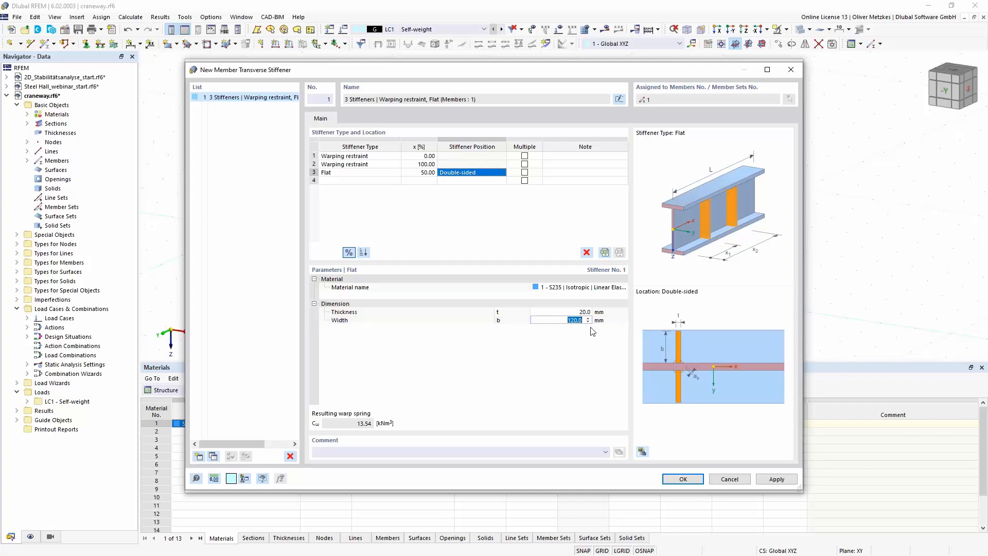
click(554, 343)
click(684, 479)
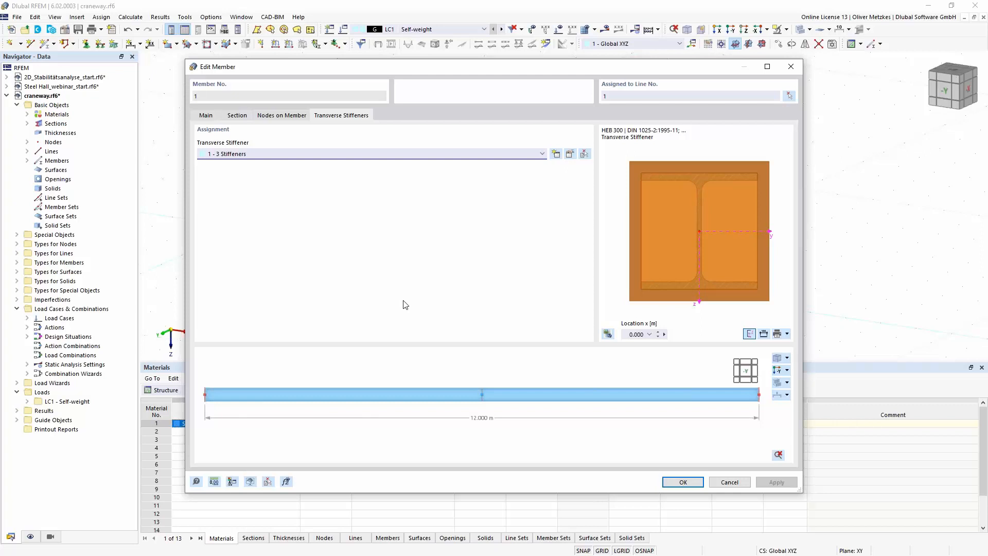
click(683, 482)
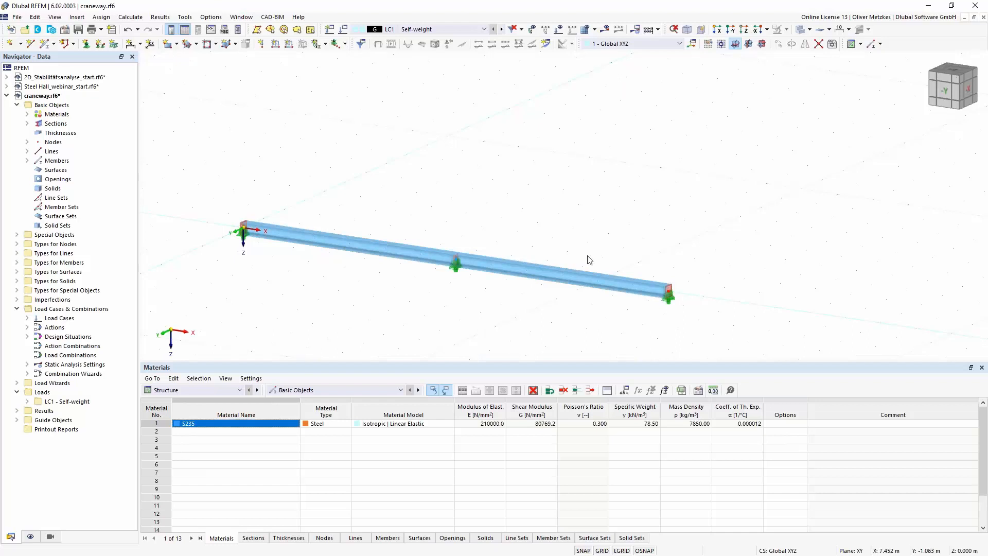
scroll(692, 291, up, 3)
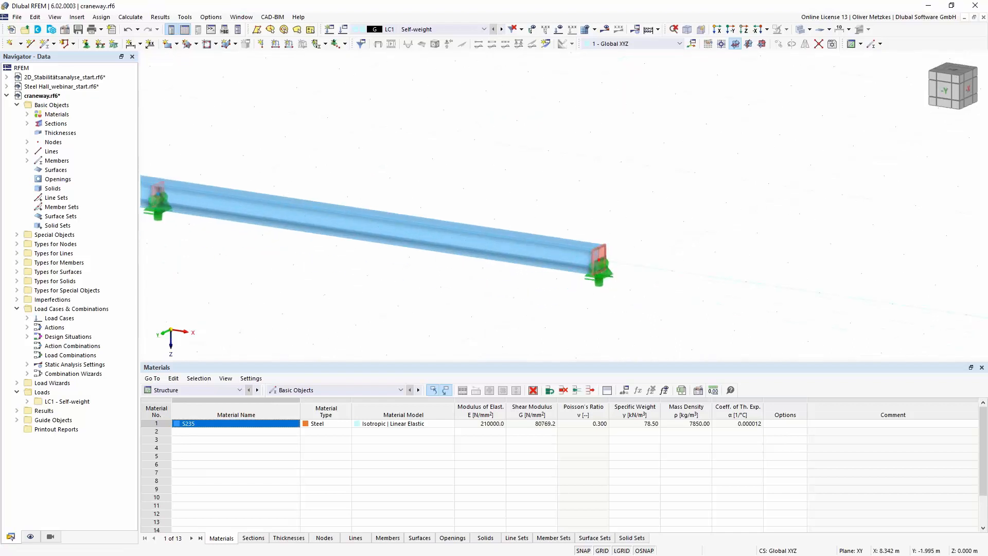
middle_drag(493, 183, 775, 164)
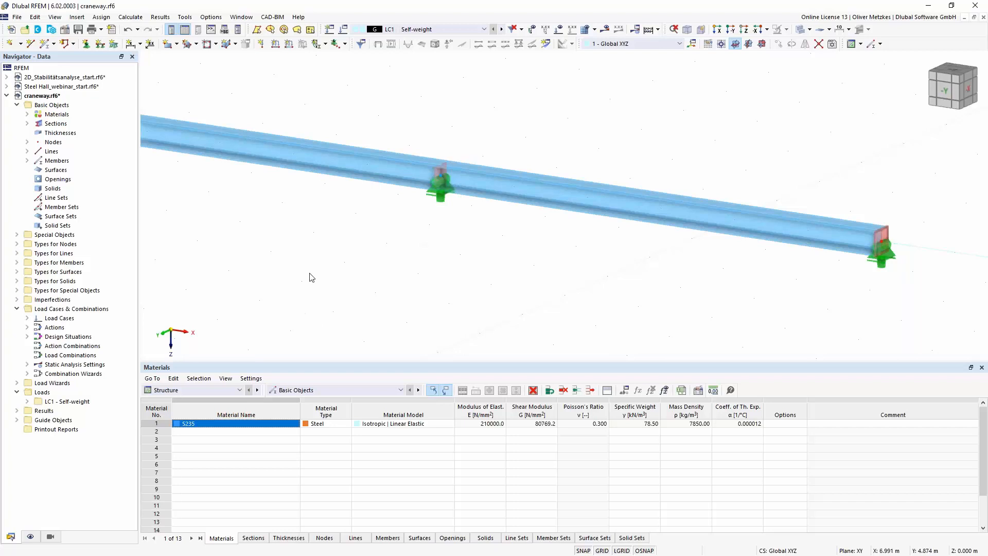
scroll(311, 276, down, 3)
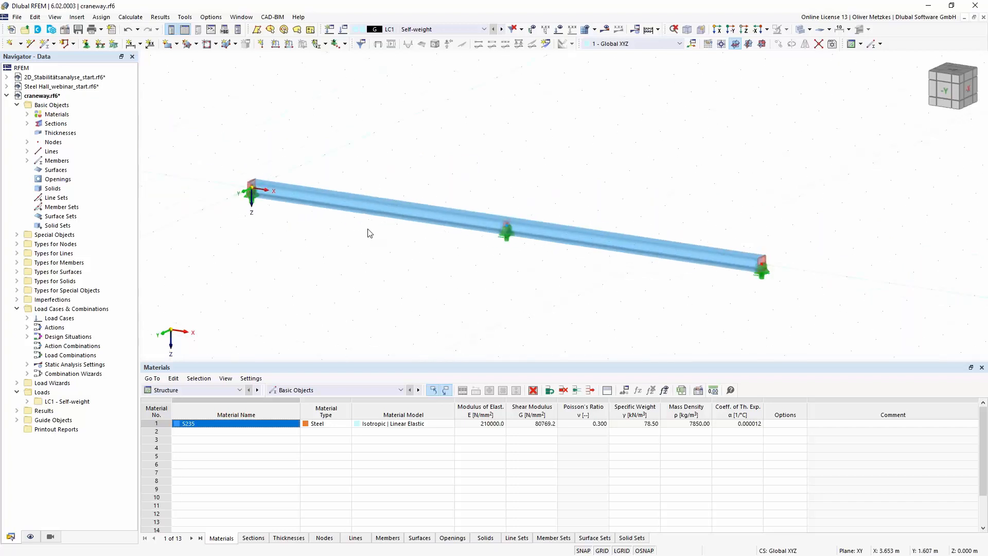
Create load case LC2 with the action category 'Imposed loads from cranes - Class 1-7'.
click(343, 30)
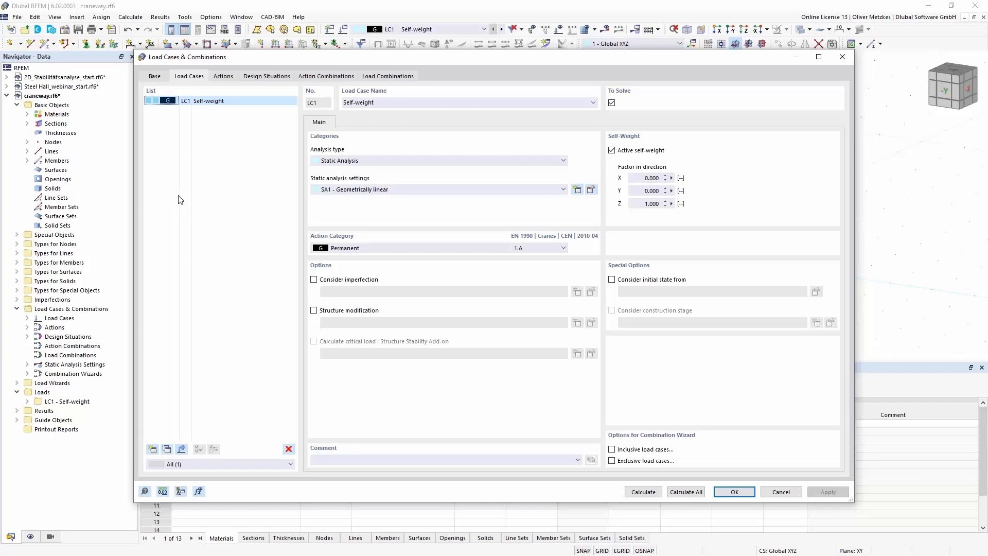
click(153, 449)
click(367, 246)
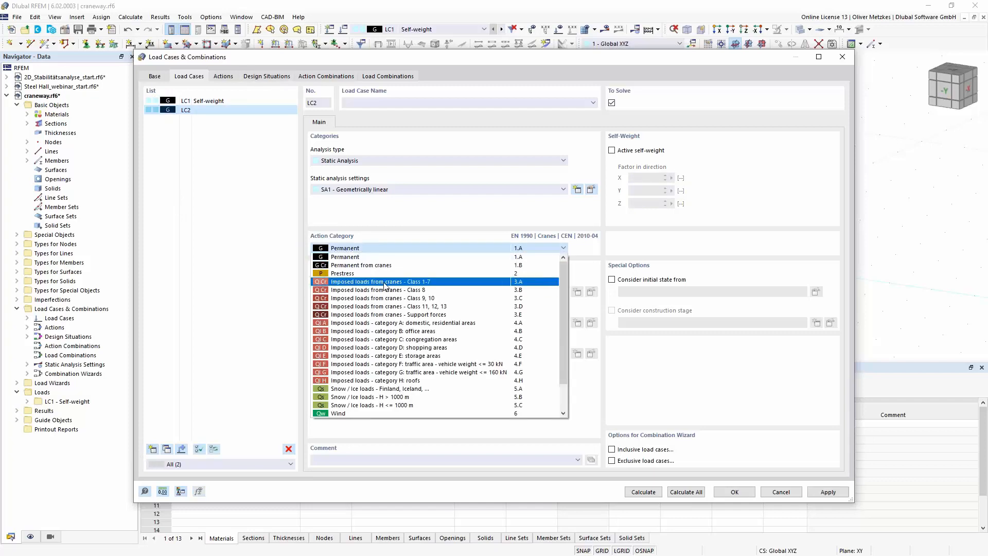
click(385, 283)
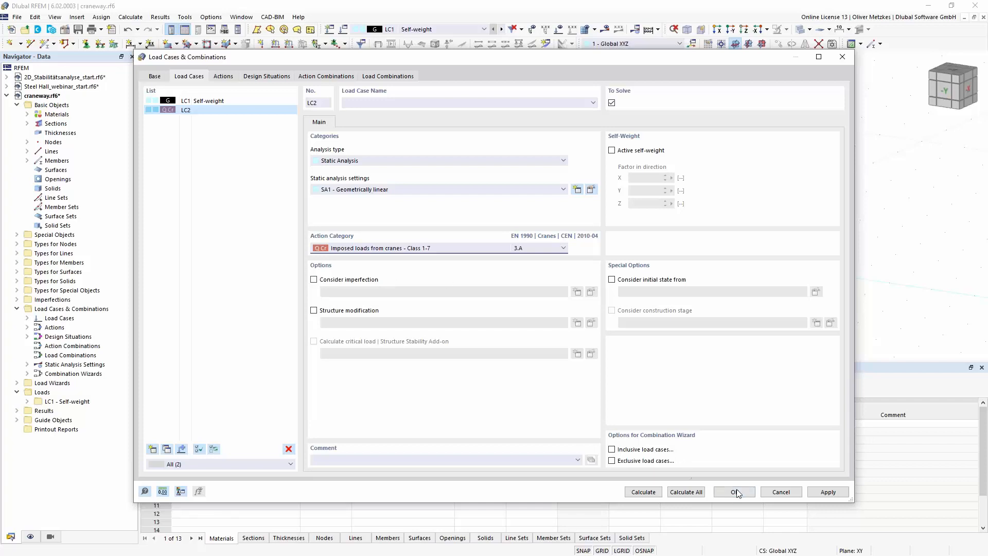
key(Return)
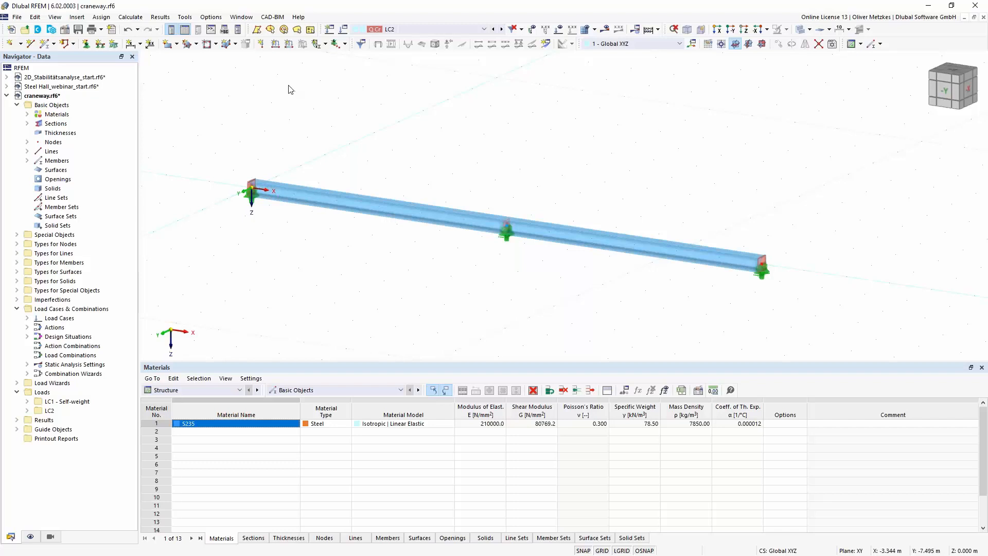
Start a new member load in LC2 with distribution 'Concentrated - 2 ×', setting P1 and P2 to 80 kN and distance B to 3.5 m.
click(290, 45)
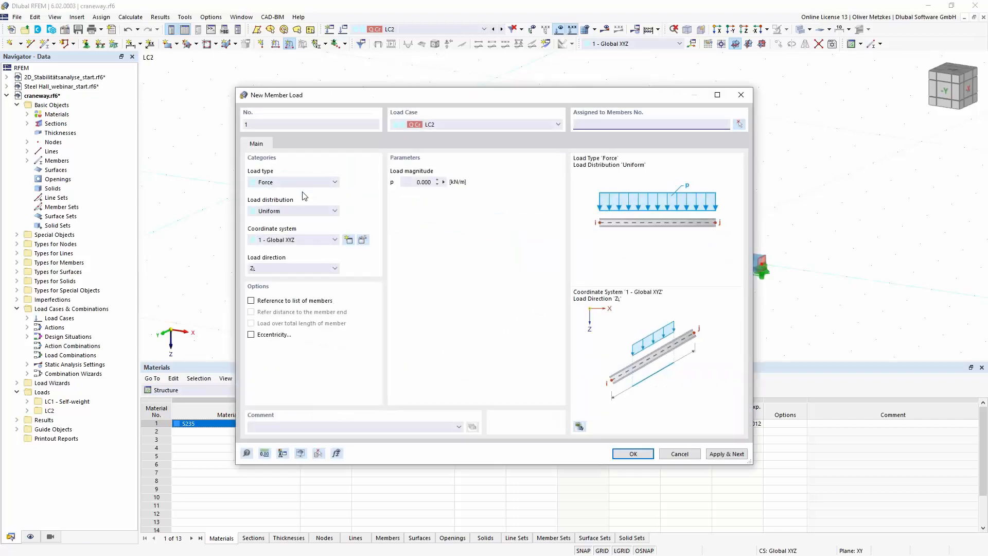
click(283, 211)
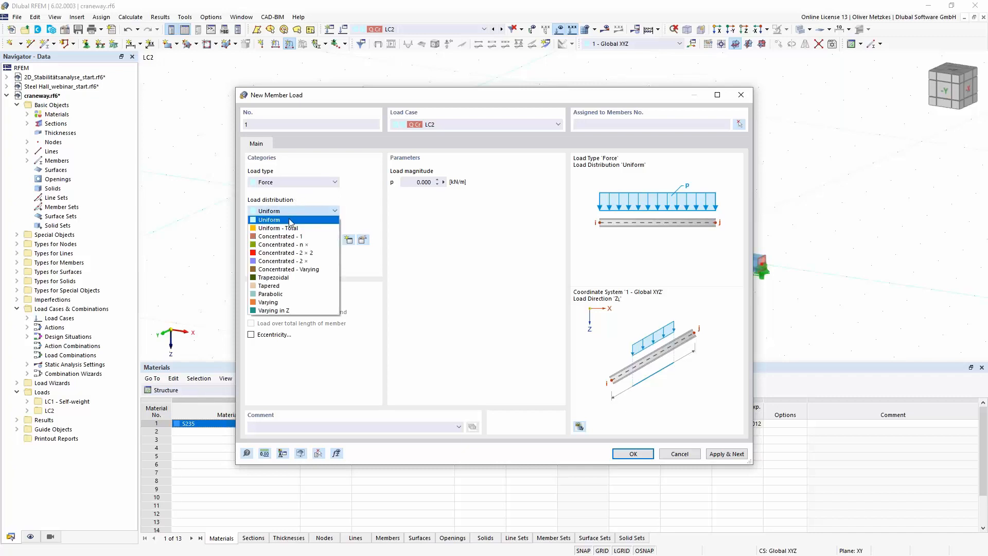
click(305, 263)
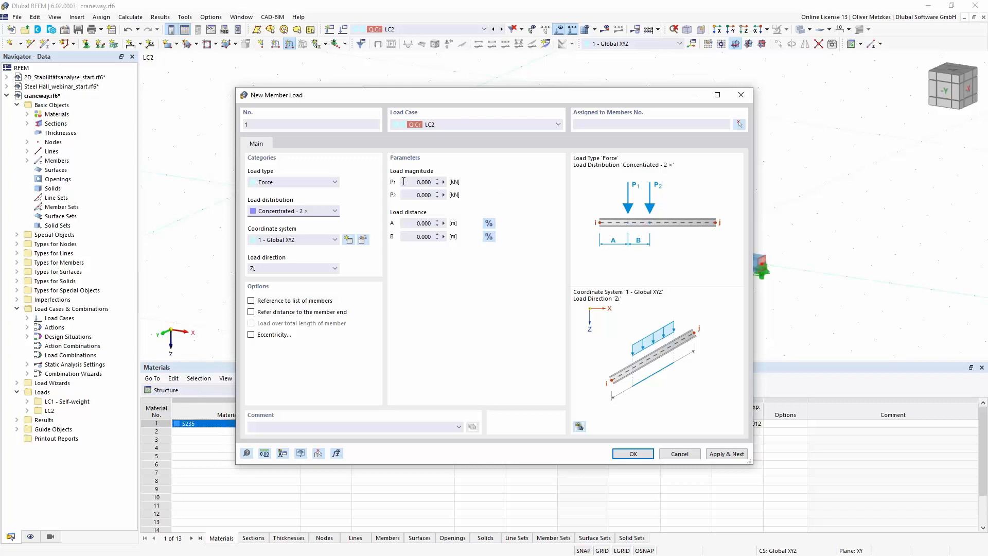
click(466, 182)
text(80)
key(Tab)
text(80)
click(431, 236)
drag(442, 236, 461, 233)
text(3,5)
click(422, 222)
Enable eccentricity for the member load and set the offset ez at the member start to -180 mm, referenced to the center of gravity.
click(278, 336)
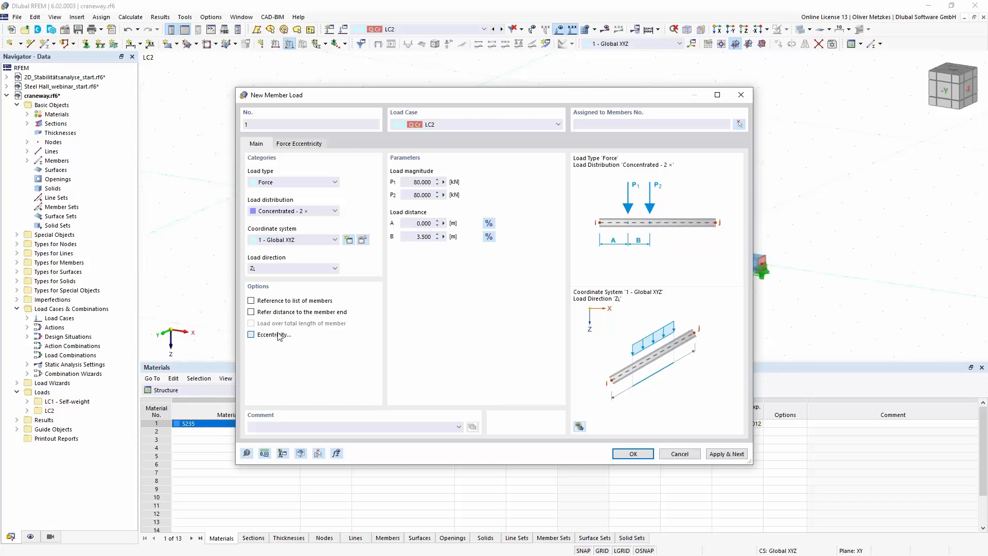
drag(375, 95, 607, 129)
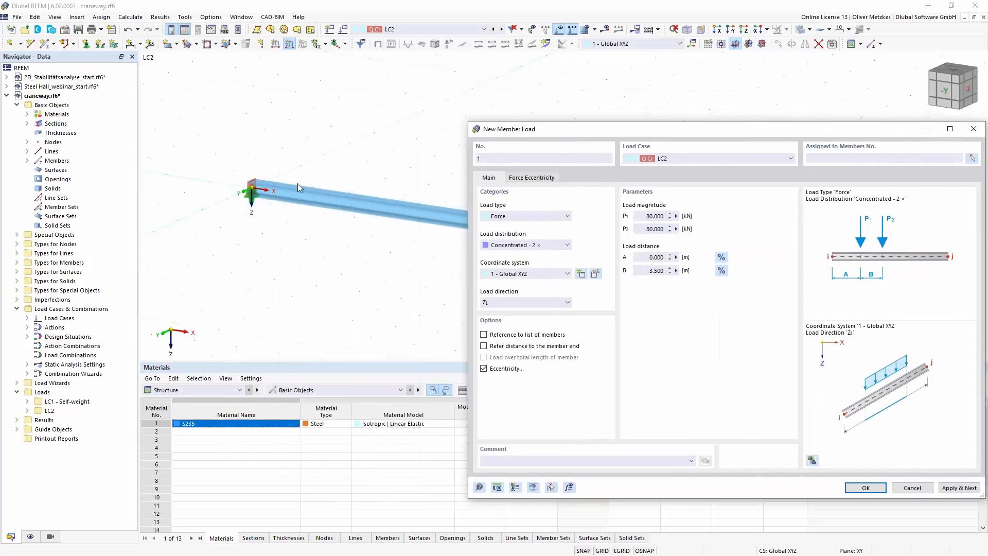
click(535, 178)
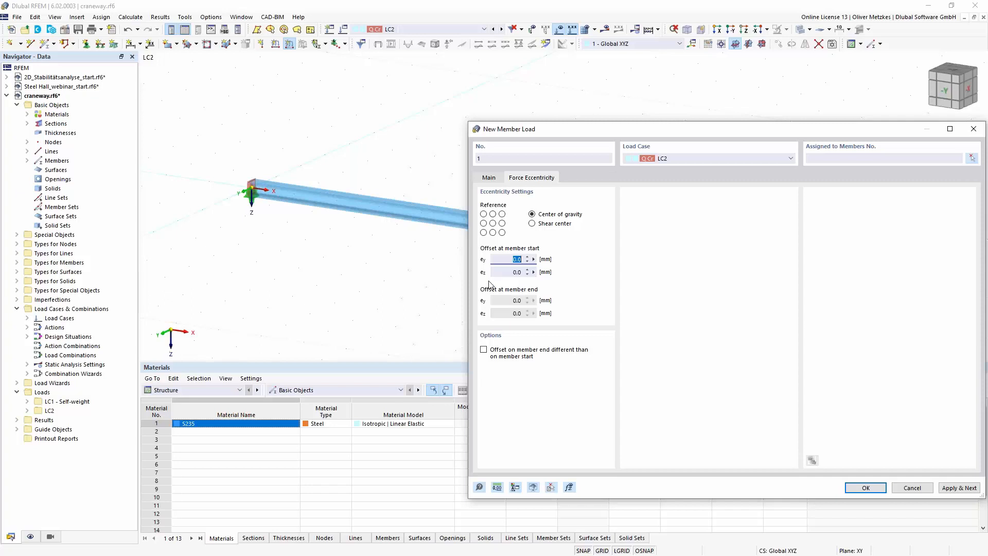
key(Tab)
text(-180)
click(534, 260)
click(513, 261)
drag(569, 136, 520, 114)
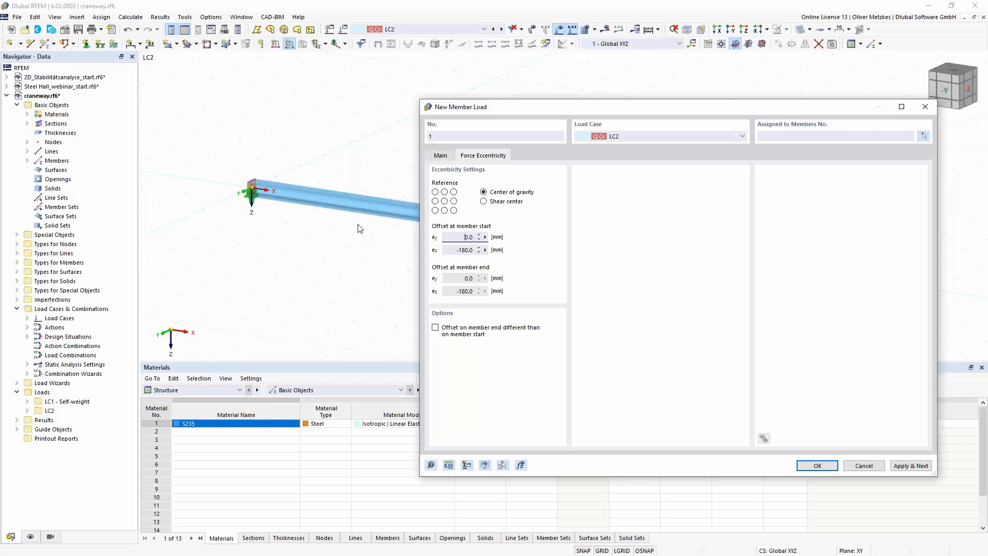
click(443, 155)
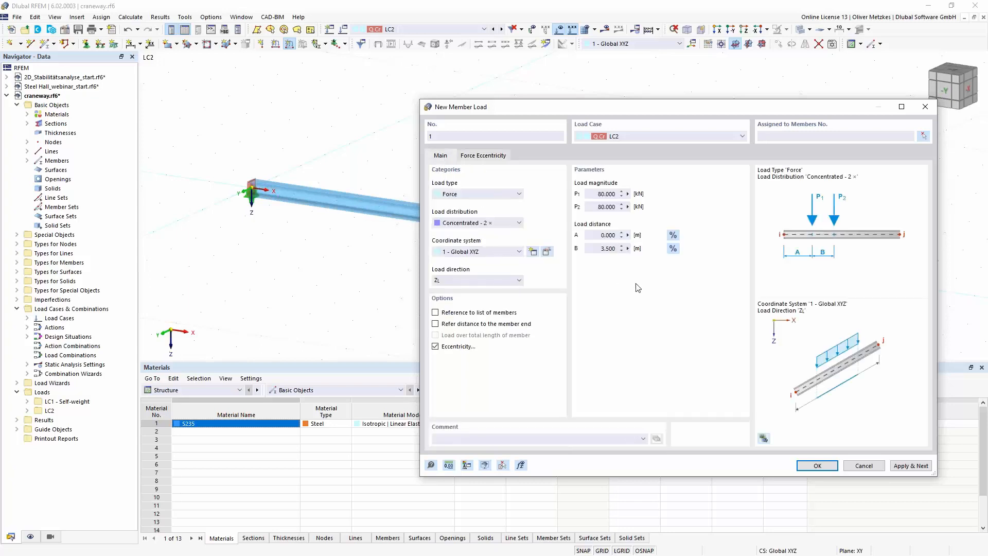
Assign the pair of 80 kN eccentric loads to the craneway beam and apply it, continuing with a new member load.
click(911, 466)
click(923, 135)
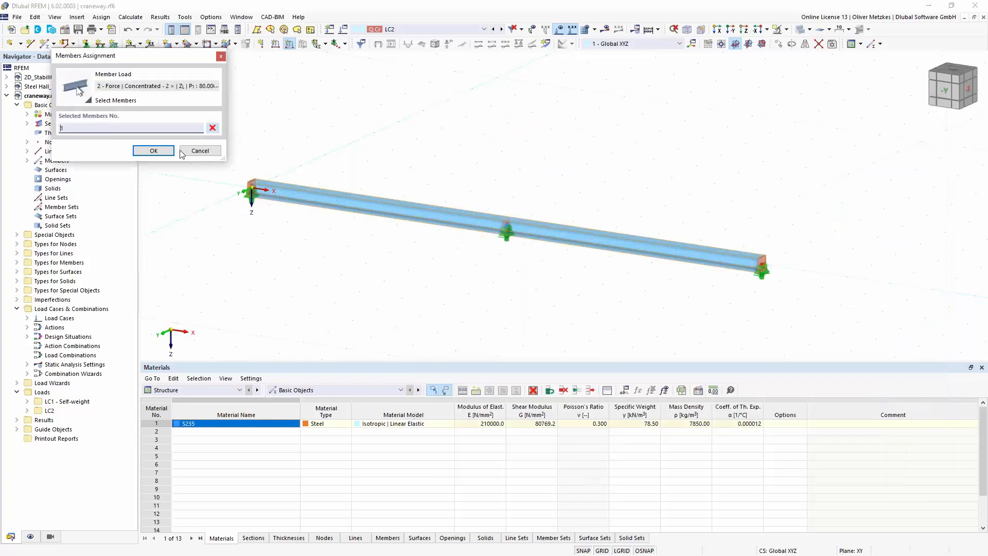
click(329, 198)
click(154, 150)
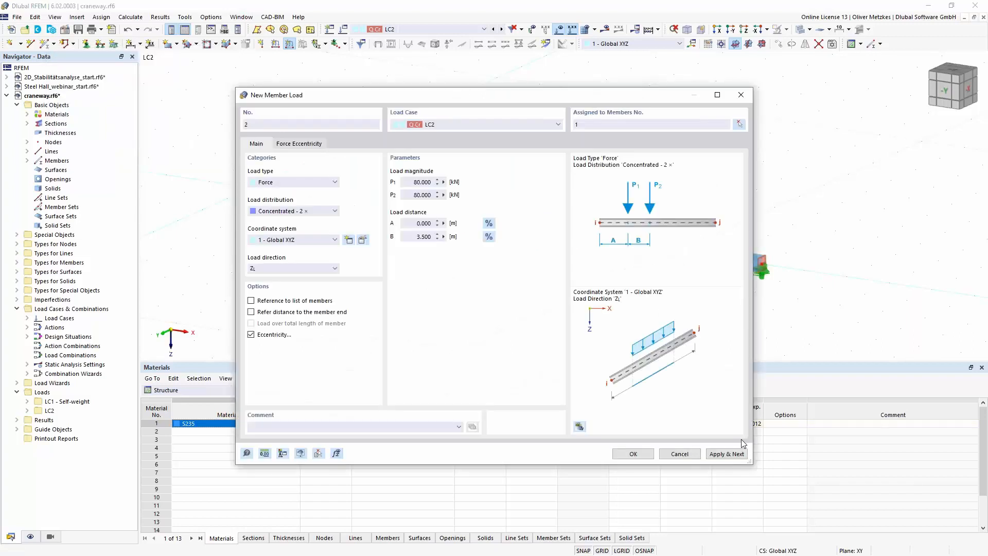
click(726, 454)
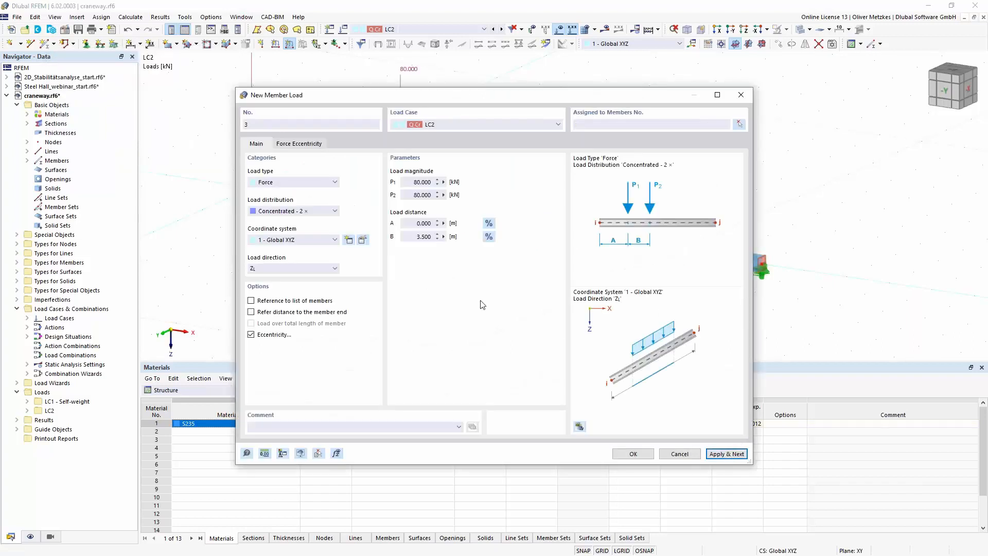
Add a 'Concentrated - 1' member load of 20 kN in global Y on true length, keeping the eccentricity, and assign it to the beam.
click(302, 211)
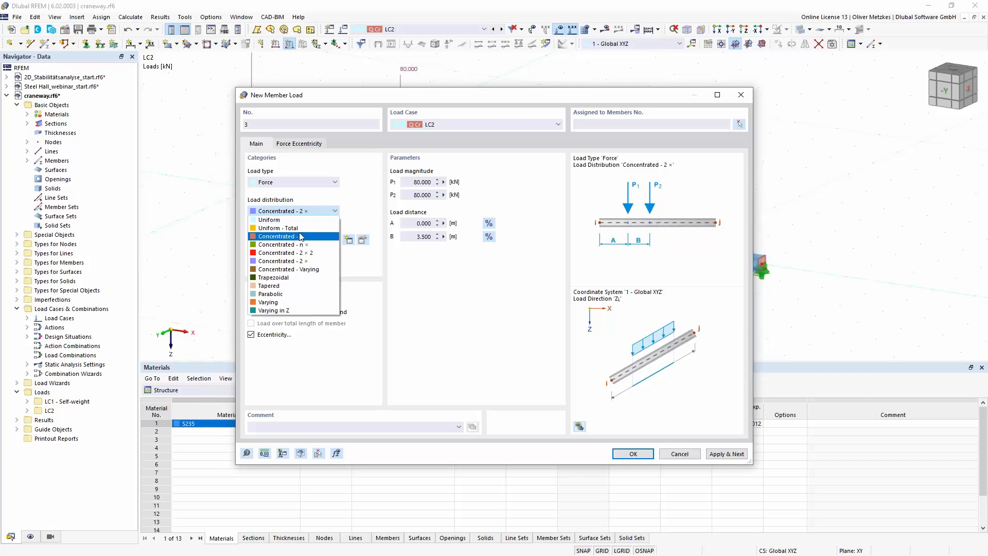
click(301, 236)
double_click(412, 182)
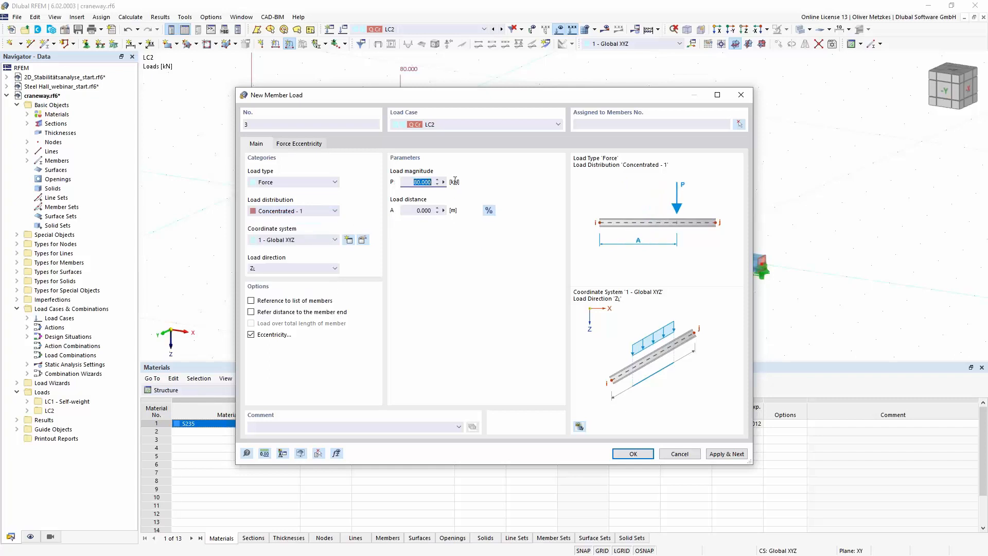
text(20)
click(424, 210)
click(318, 268)
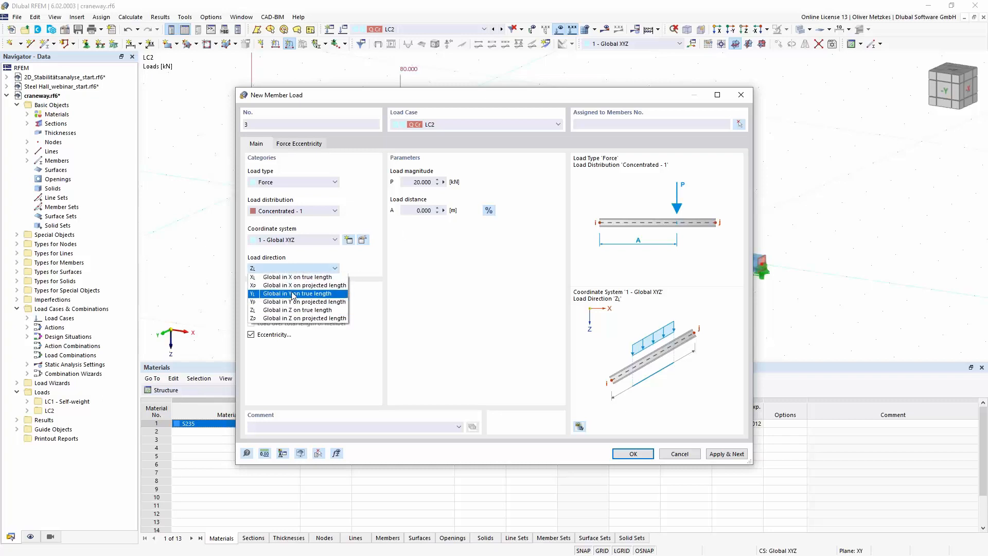
click(261, 294)
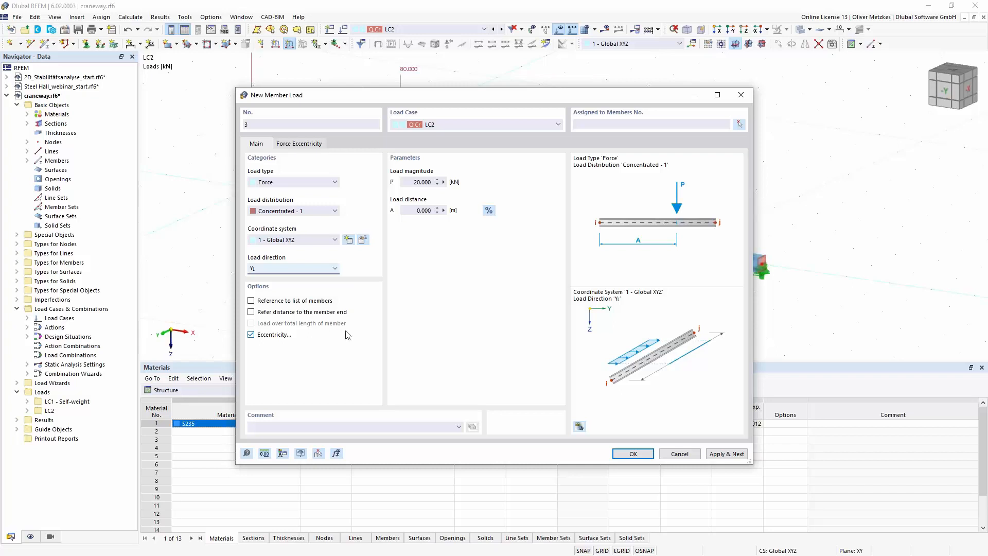
click(634, 453)
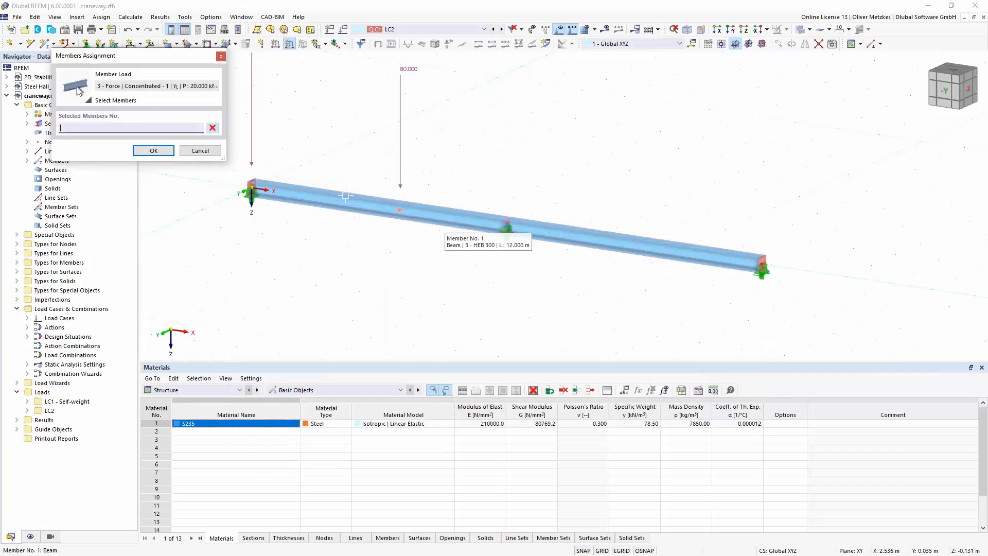
click(437, 219)
click(152, 151)
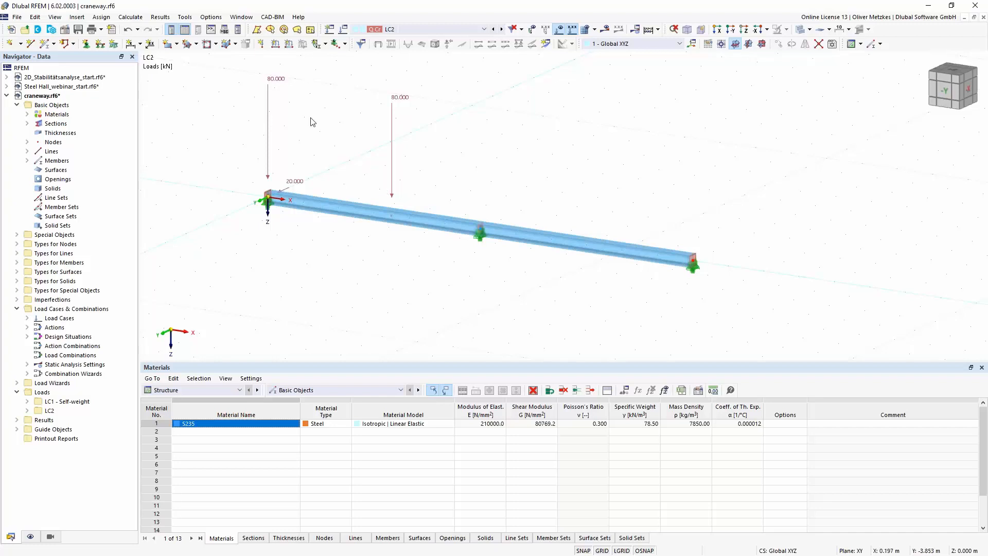
Show the Script Manager and open the Dlubal example script 01_simple_beam for editing in Notepad++.
click(225, 31)
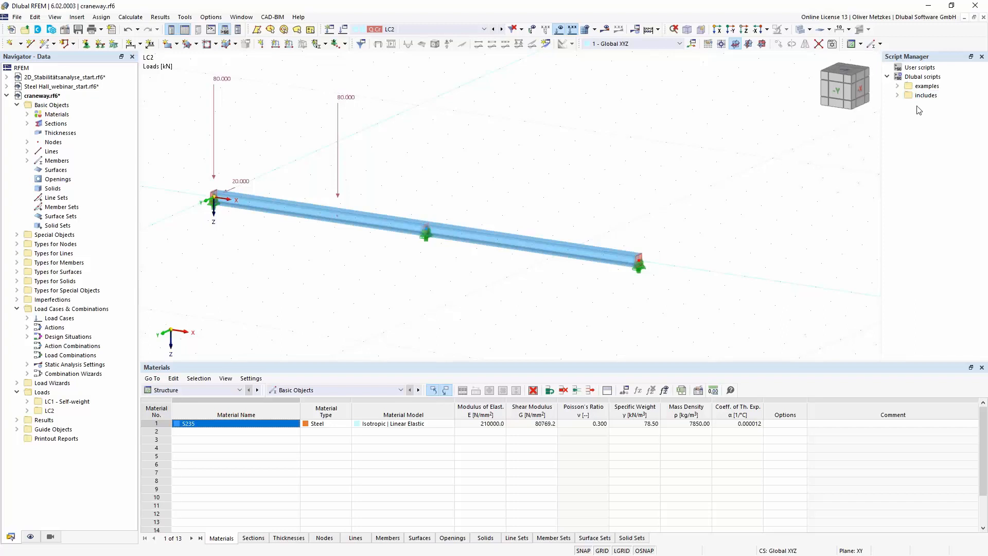
click(897, 86)
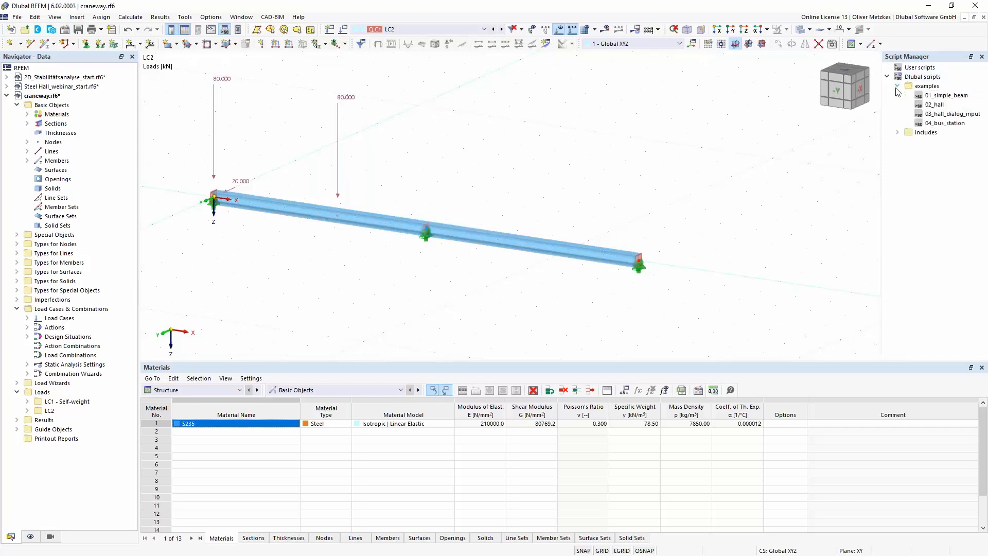
right_click(911, 96)
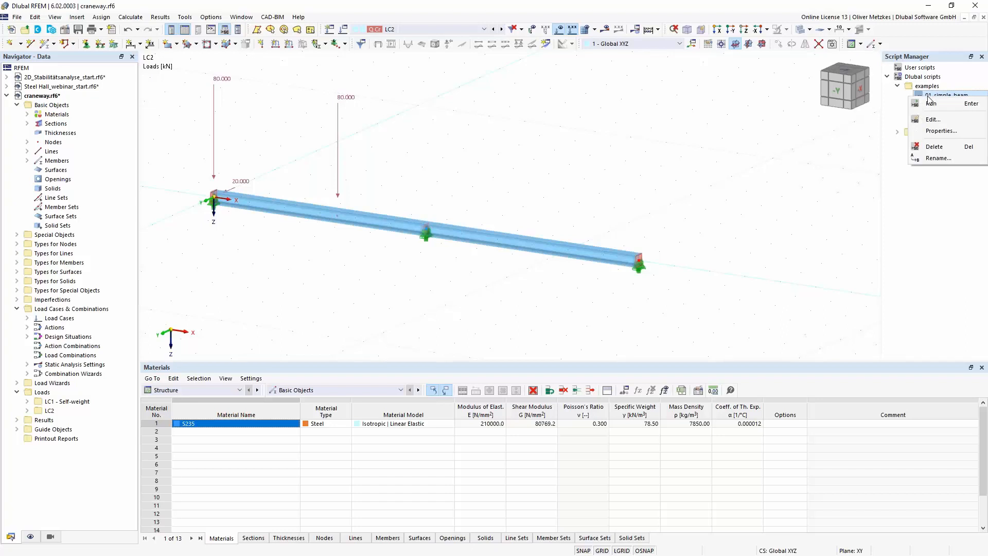
click(933, 119)
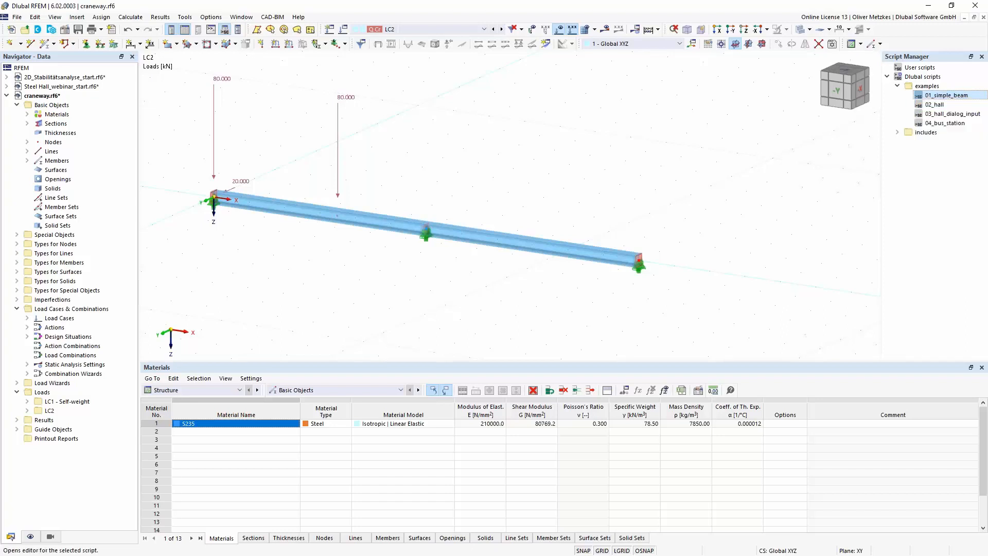
Examine the script's concentrated member load block, including its distribution, direction and magnitude lines, and return to RFEM.
click(594, 169)
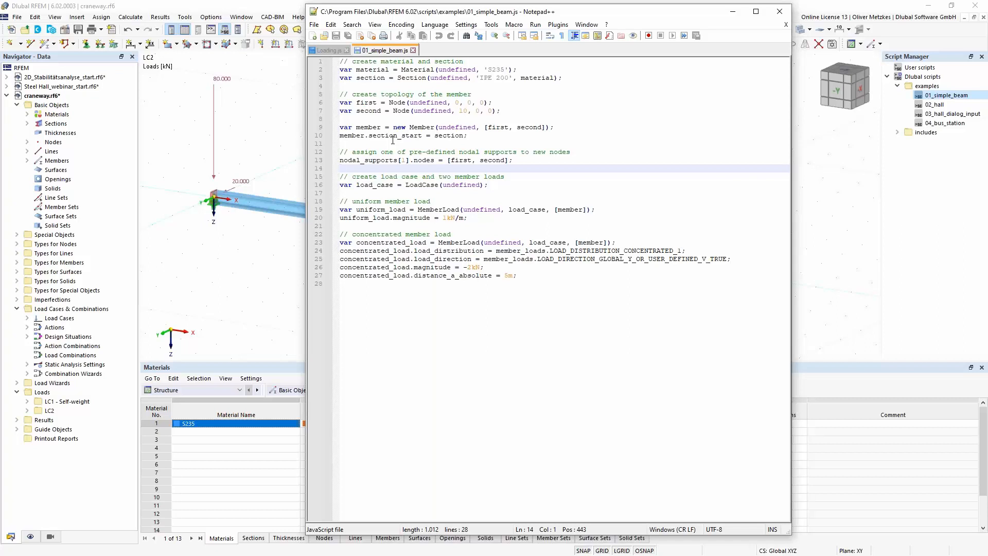
drag(518, 275, 345, 235)
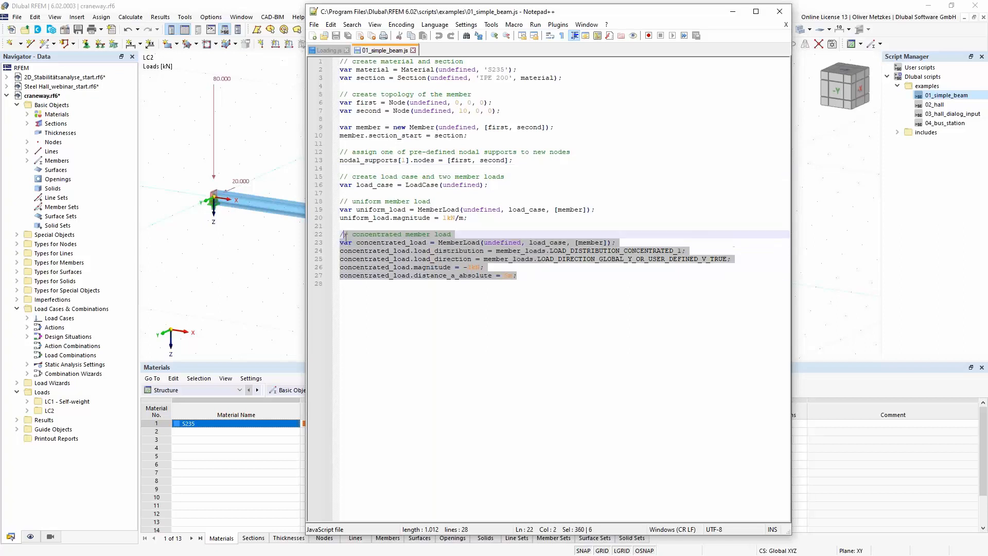
click(396, 237)
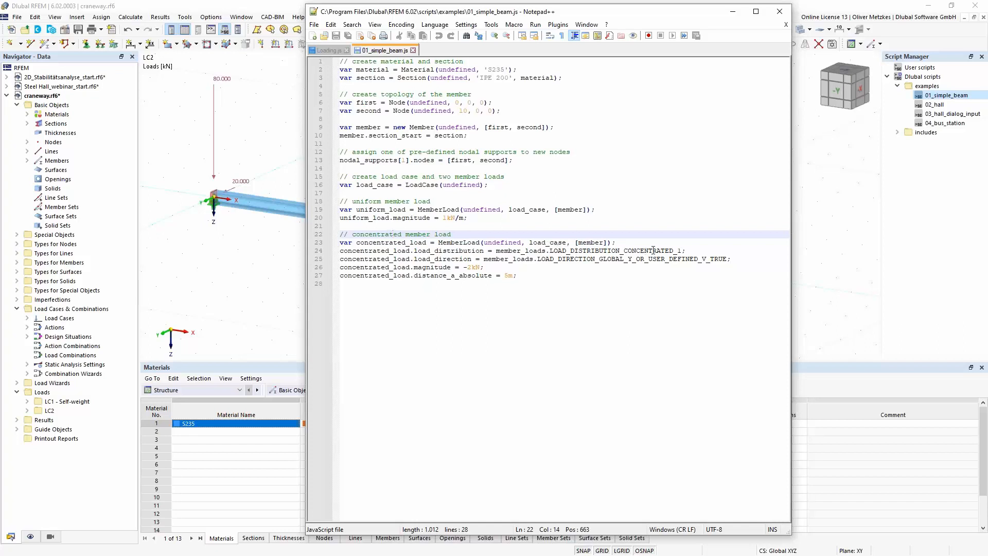
drag(611, 259, 633, 260)
click(483, 268)
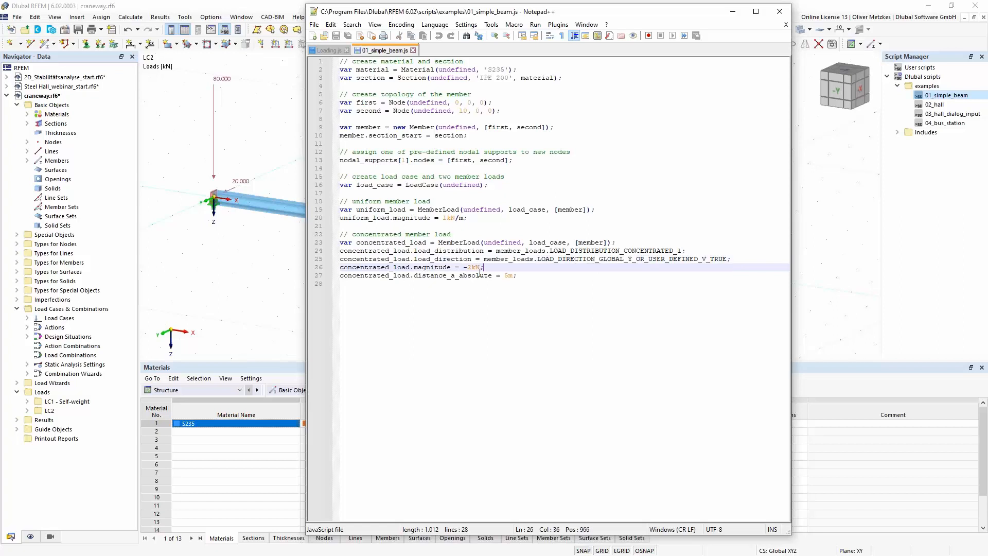
drag(414, 268, 484, 269)
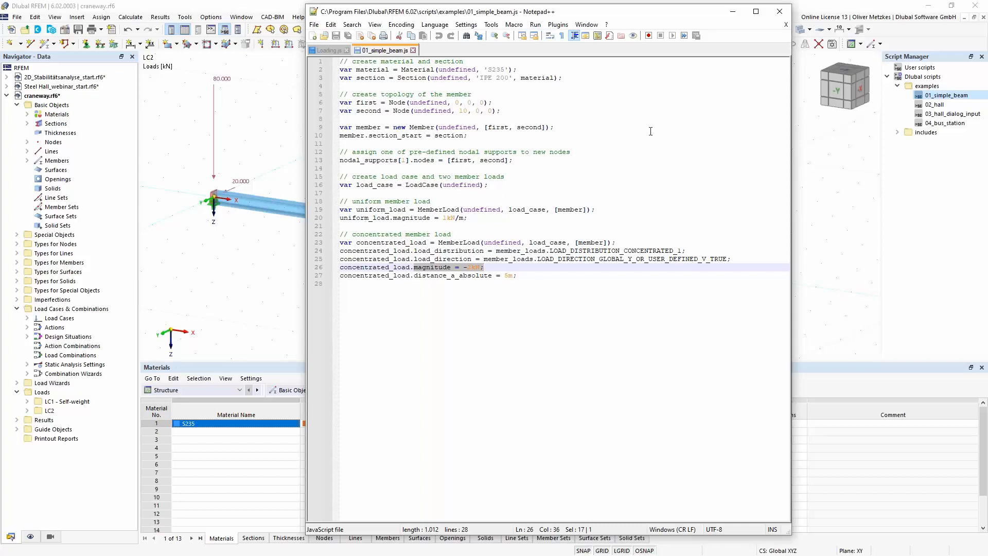
click(825, 175)
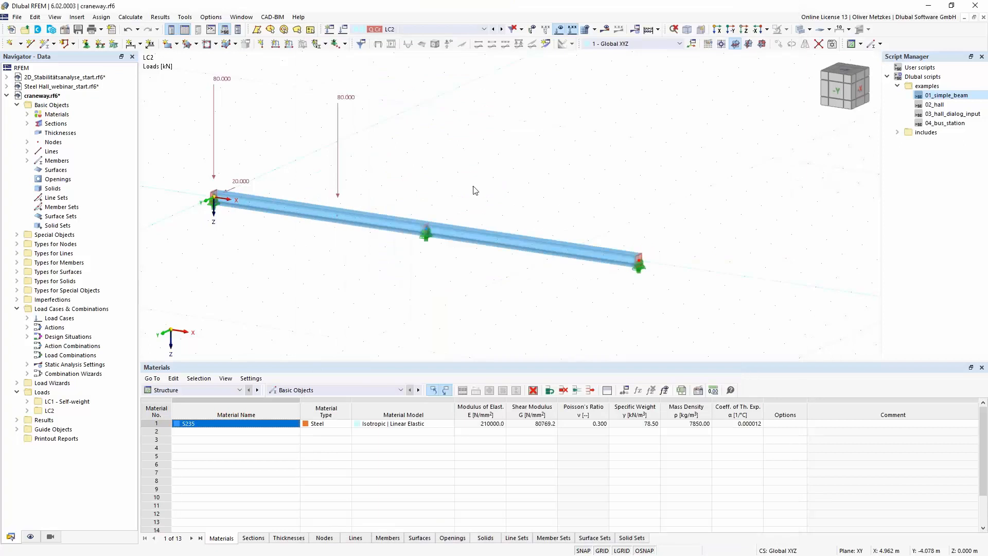
Show the Console, open its object property browser and expand the load_cases properties.
click(211, 30)
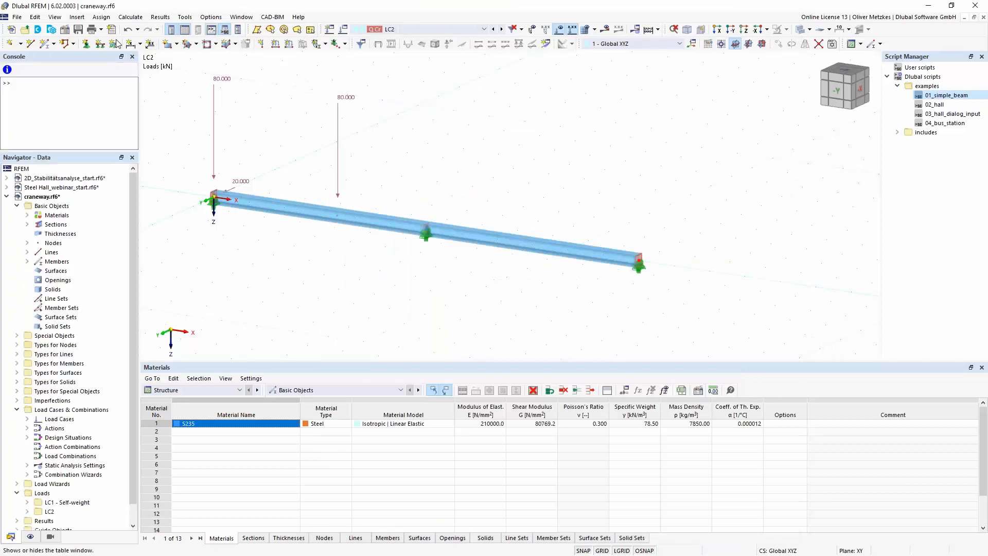
click(8, 70)
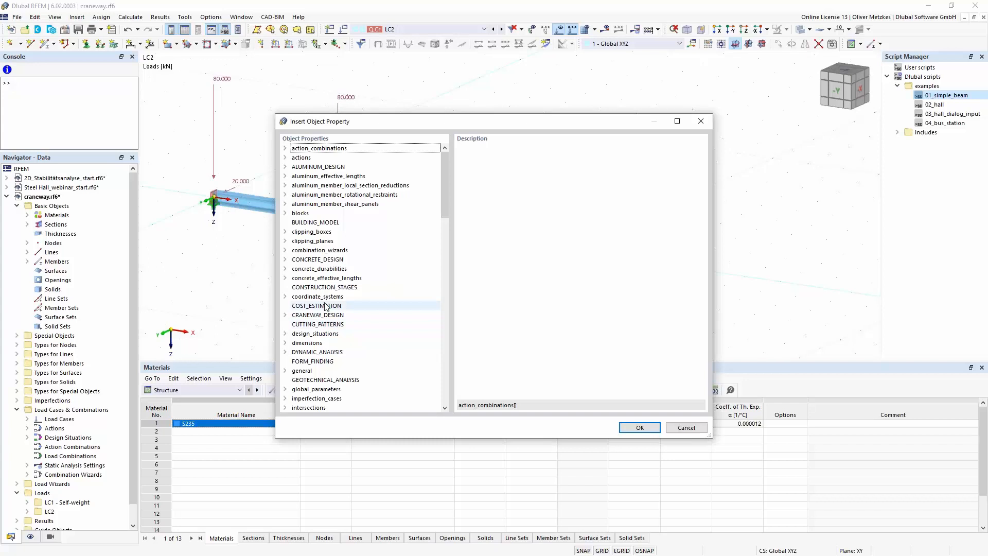
click(359, 203)
text(load_cases)
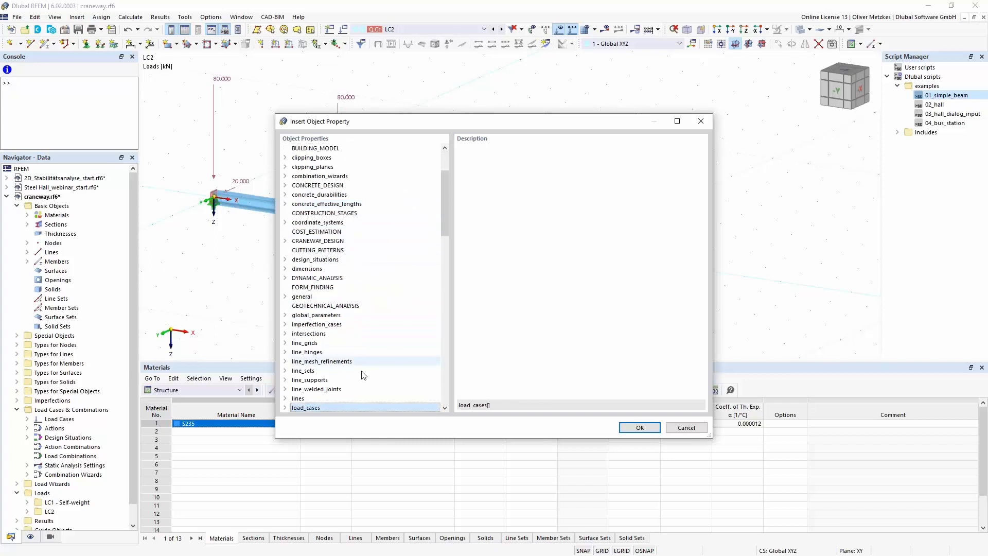
click(287, 407)
scroll(311, 361, down, 4)
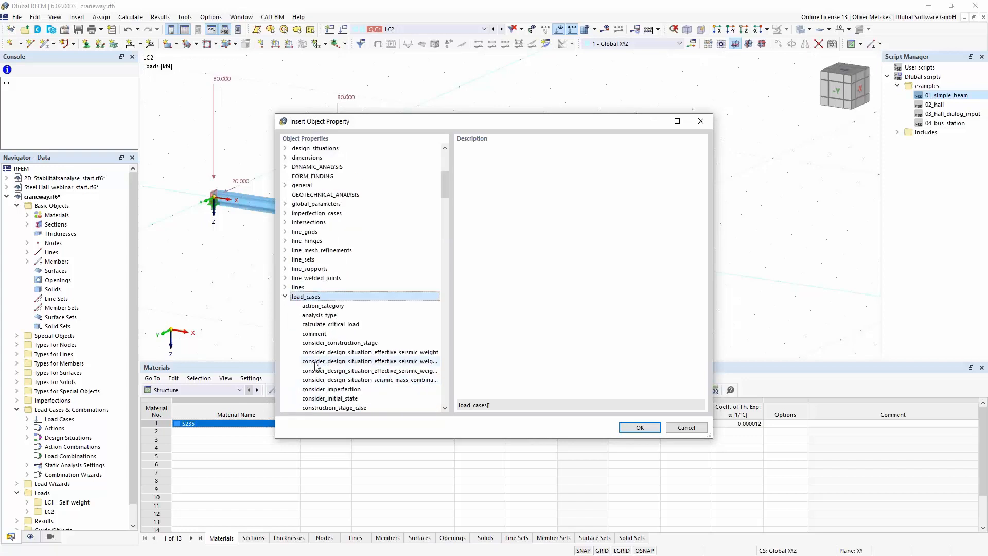
Find member_loads among the load_cases properties and expand its sub-properties.
click(328, 334)
key(m)
scroll(328, 337, down, 3)
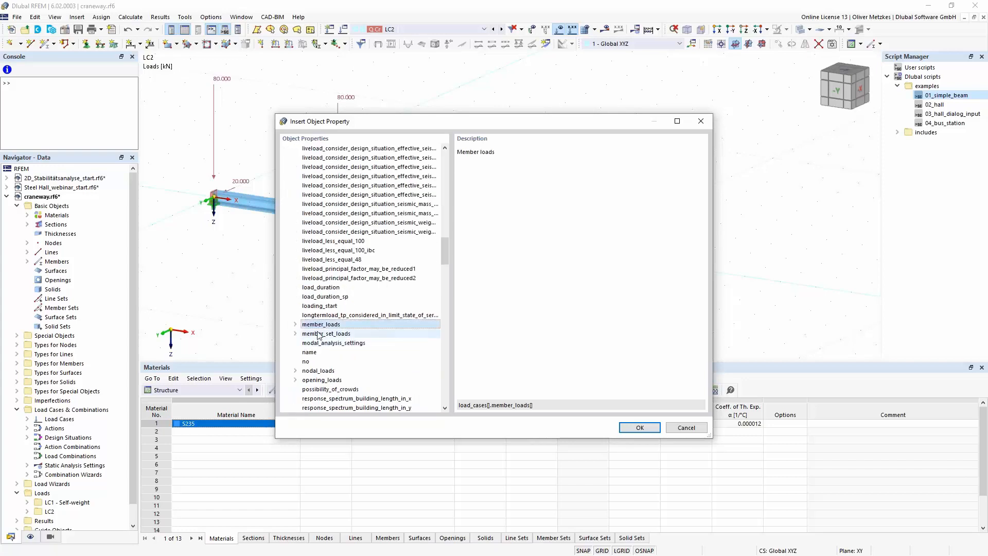
key(Right)
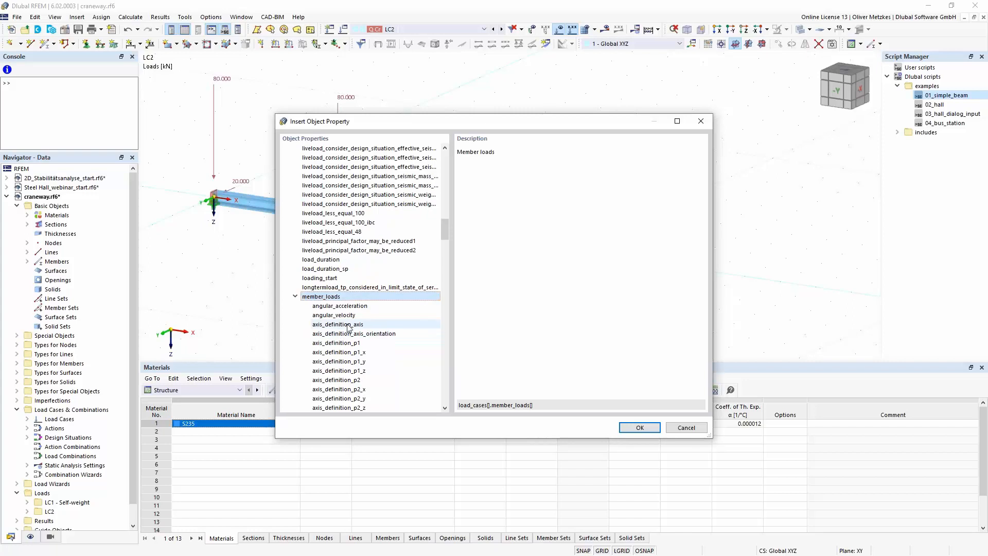
Look up the eccentricity_y_at_end property among the member_loads object properties, and leave the list without inserting anything.
scroll(370, 257, down, 6)
scroll(393, 220, down, 2)
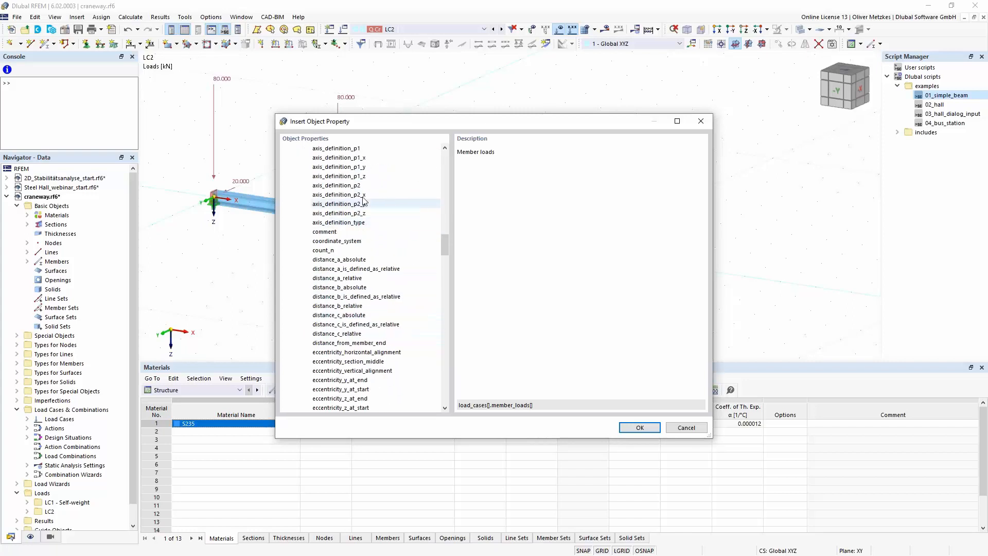
scroll(333, 290, down, 1)
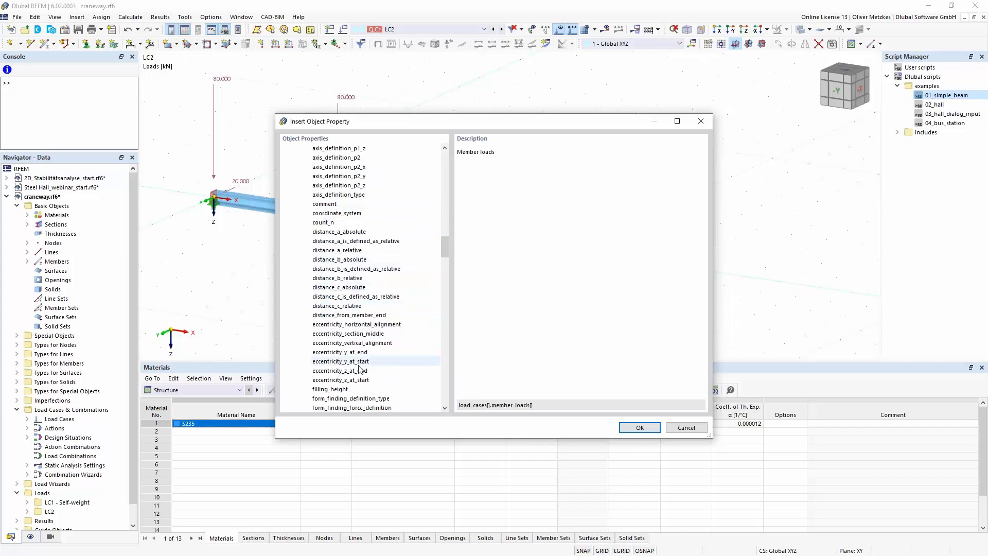
click(342, 352)
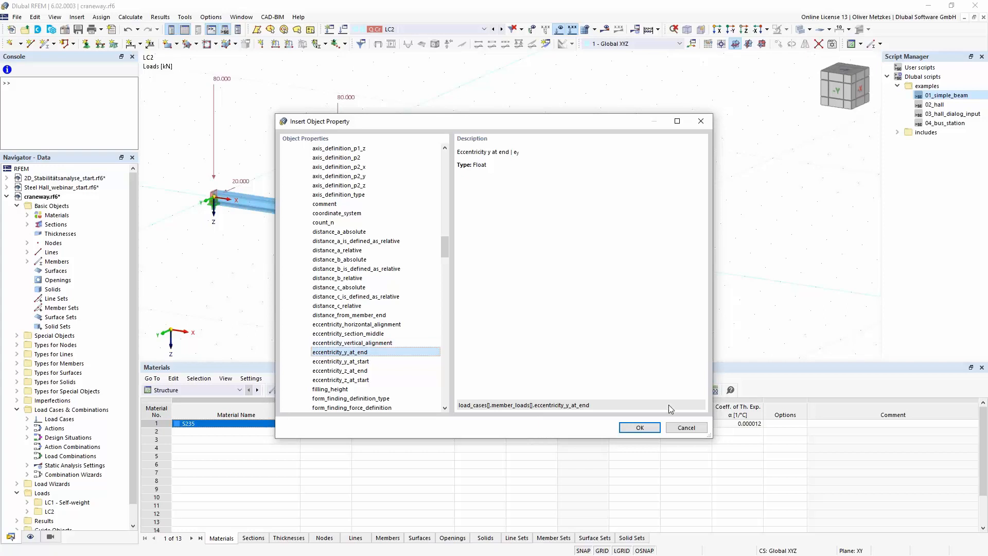
click(686, 427)
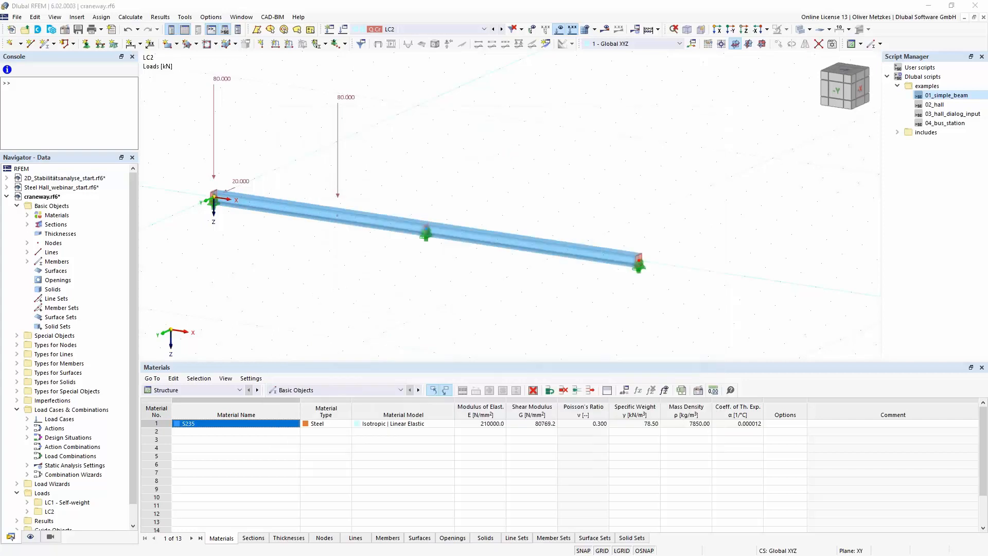
Switch to Notepad++ and examine the load magnitude, eccentricity and distance lines in the Loading.js moving-load script.
key(alt+Tab)
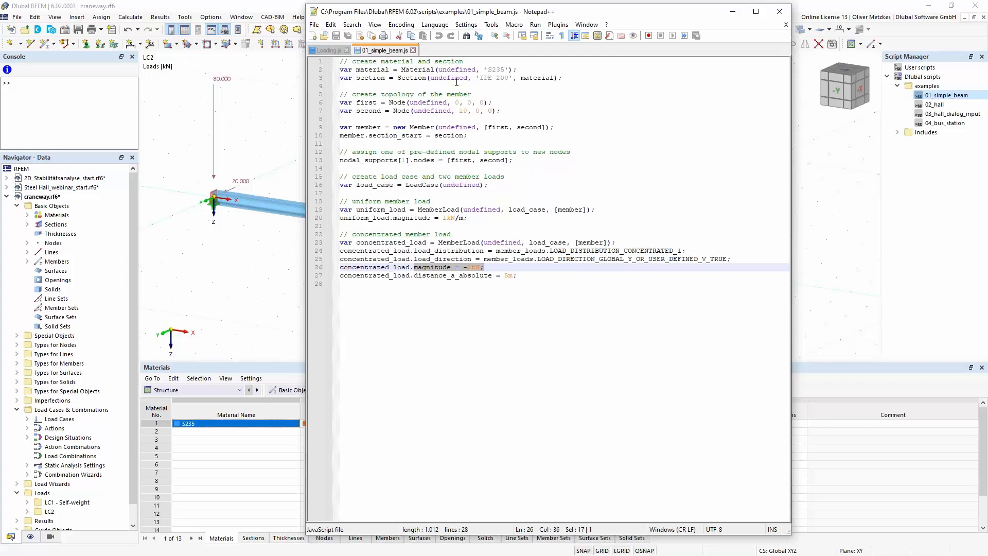
click(325, 51)
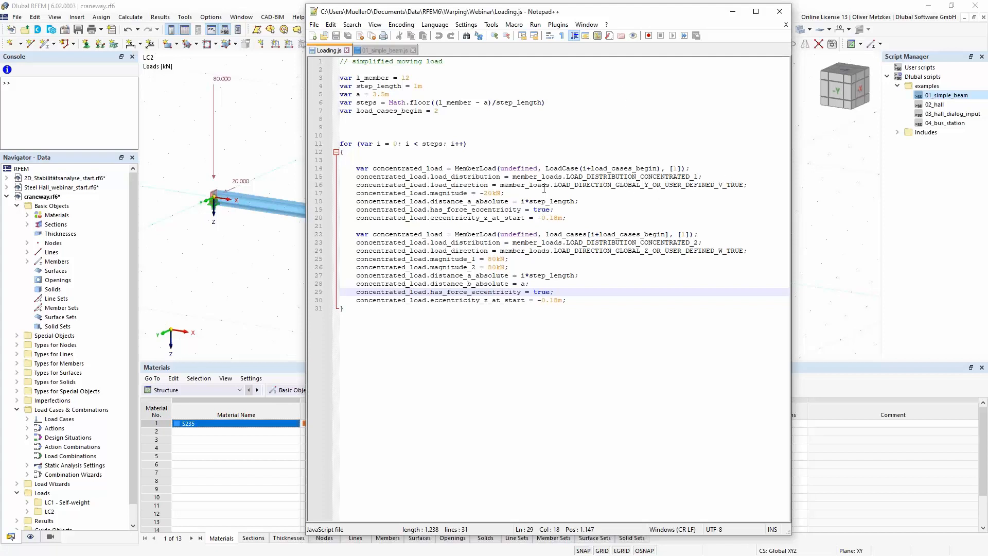
drag(504, 193, 563, 220)
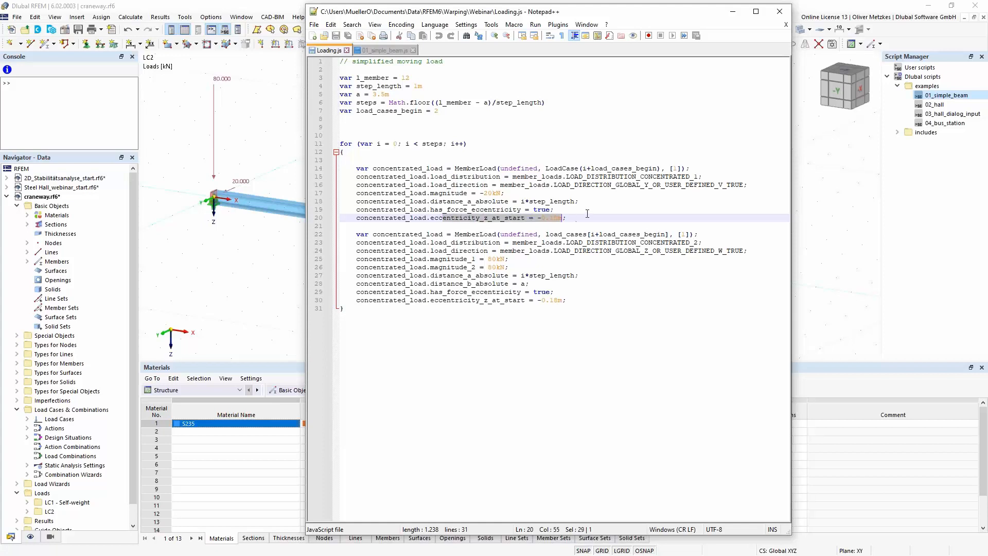
click(585, 213)
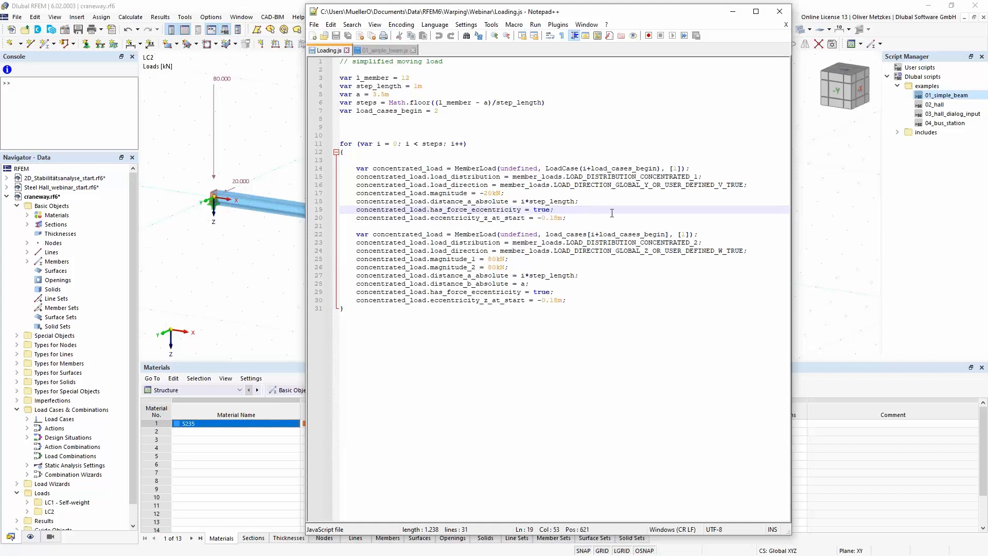
click(636, 252)
key(Down)
key(Down)
key(Down)
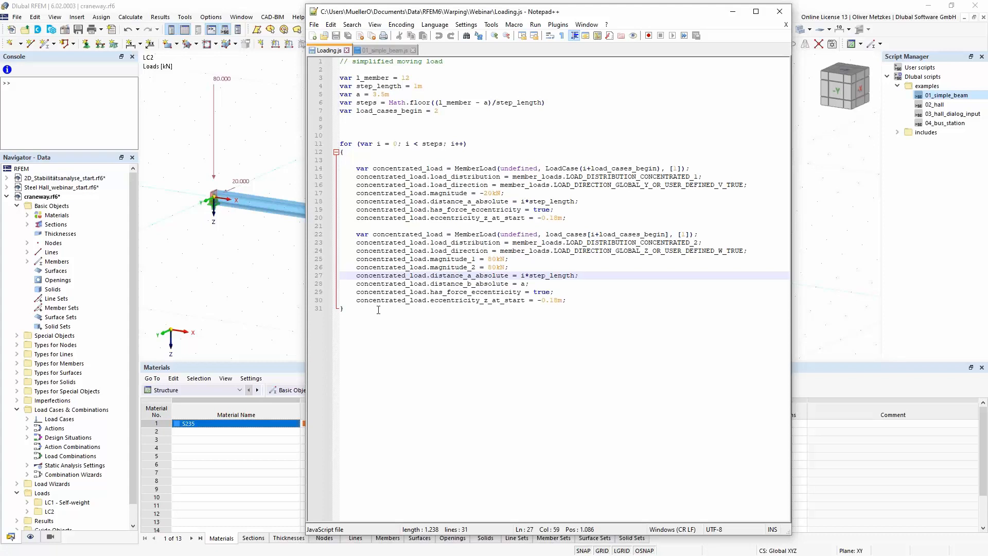
Copy the Loading.js code from the l_member variable to the loop's closing brace and paste it into the RFEM console.
drag(375, 308, 290, 78)
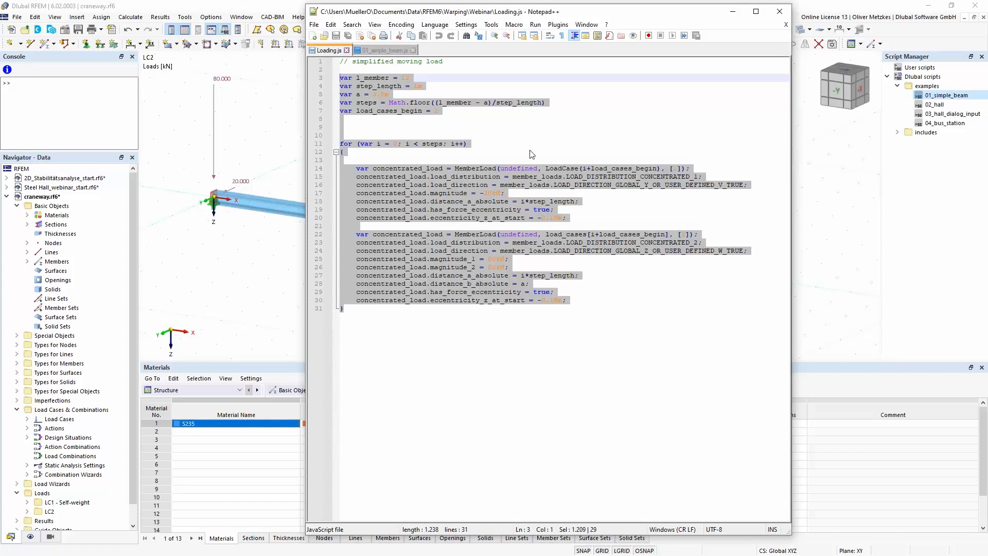
click(734, 15)
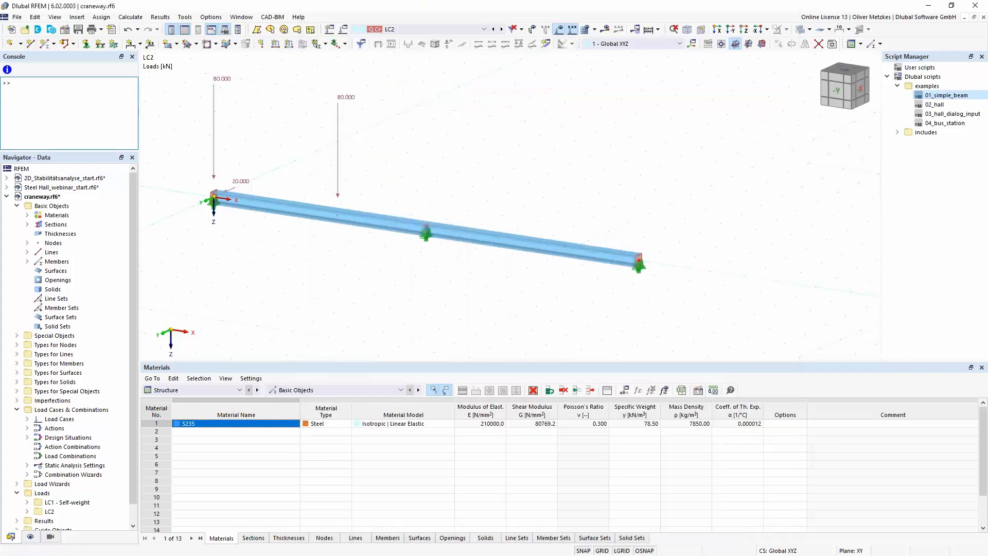
key(ctrl+v)
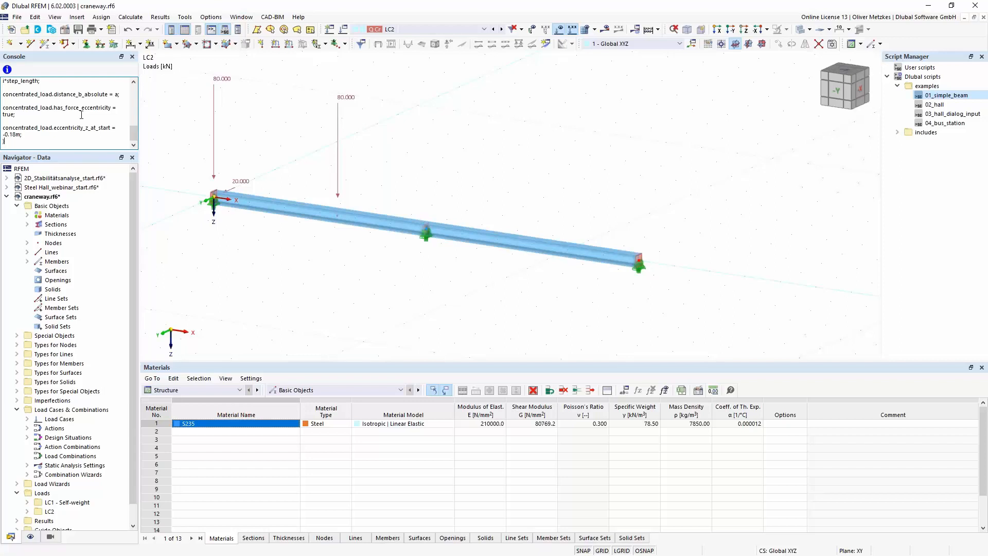
Delete the existing load case LC2 and run the pasted moving-load script in the console.
click(330, 30)
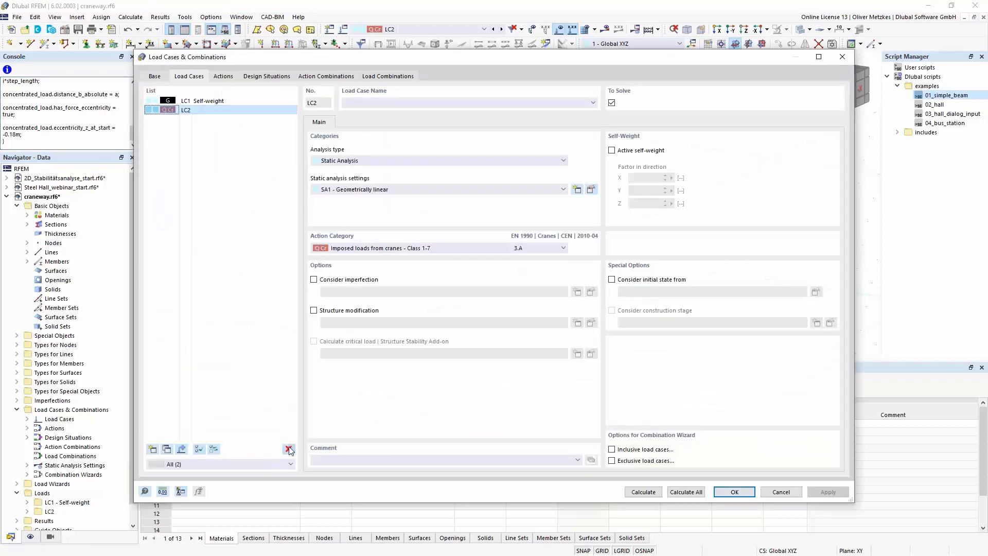
click(289, 450)
click(505, 318)
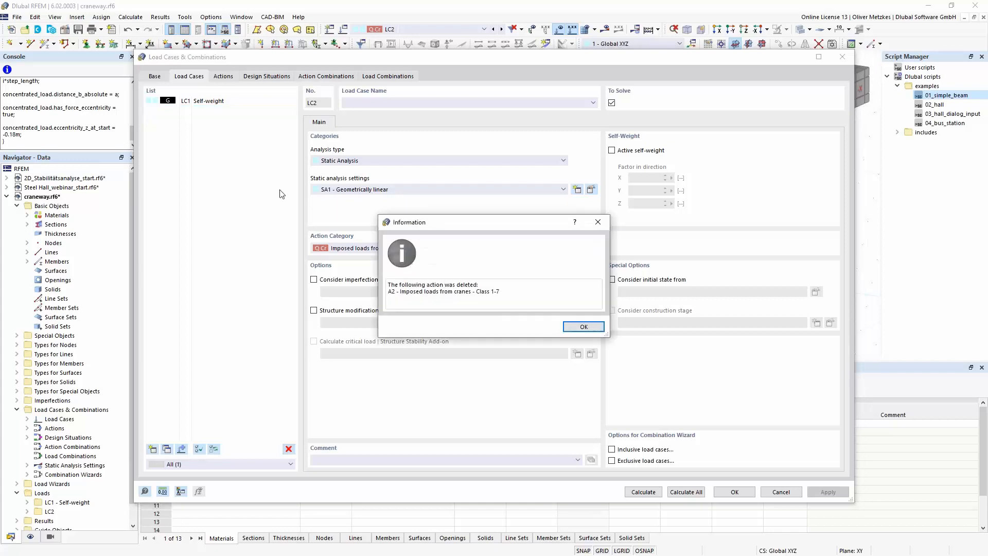
click(567, 327)
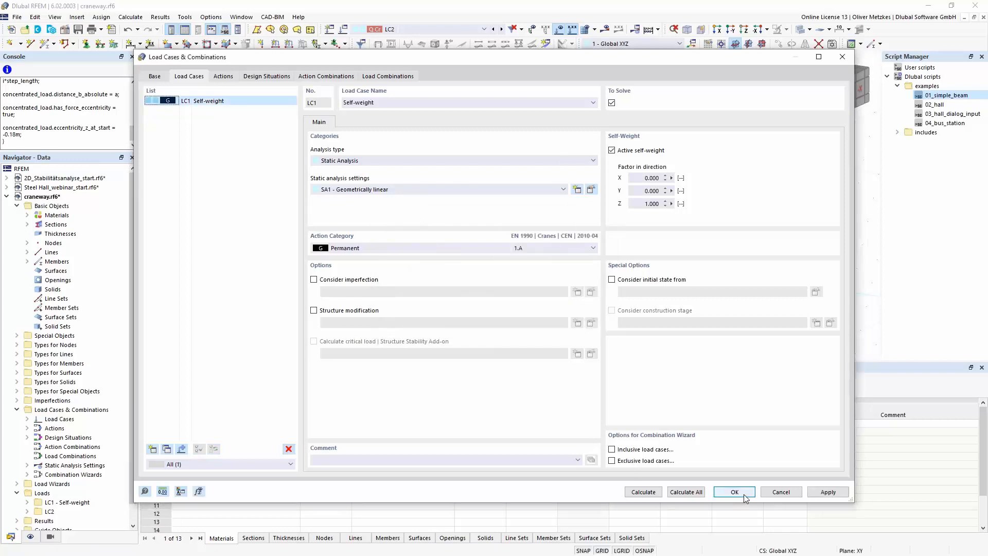
key(Return)
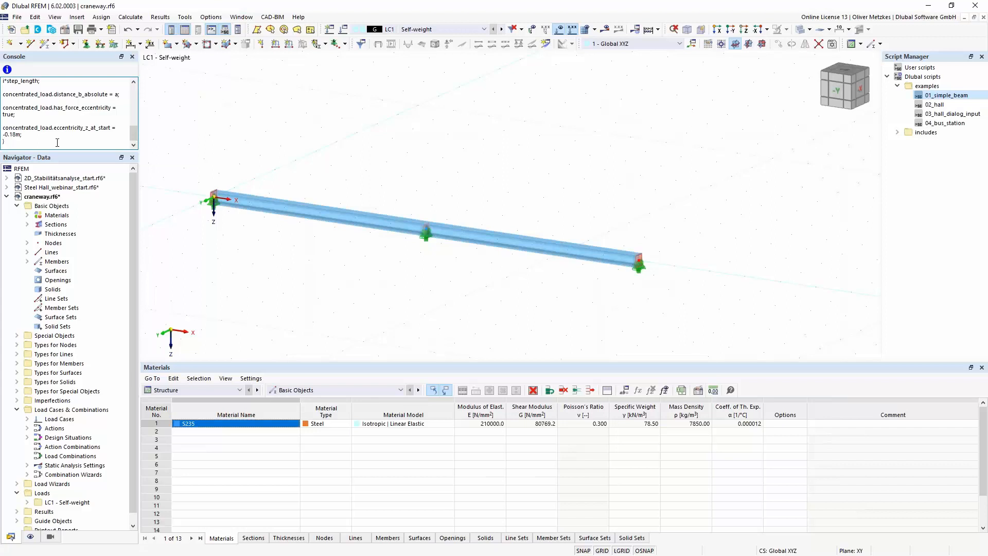
Go through load cases LC2 to LC9 one by one to examine the crane load positions along the beam.
click(437, 29)
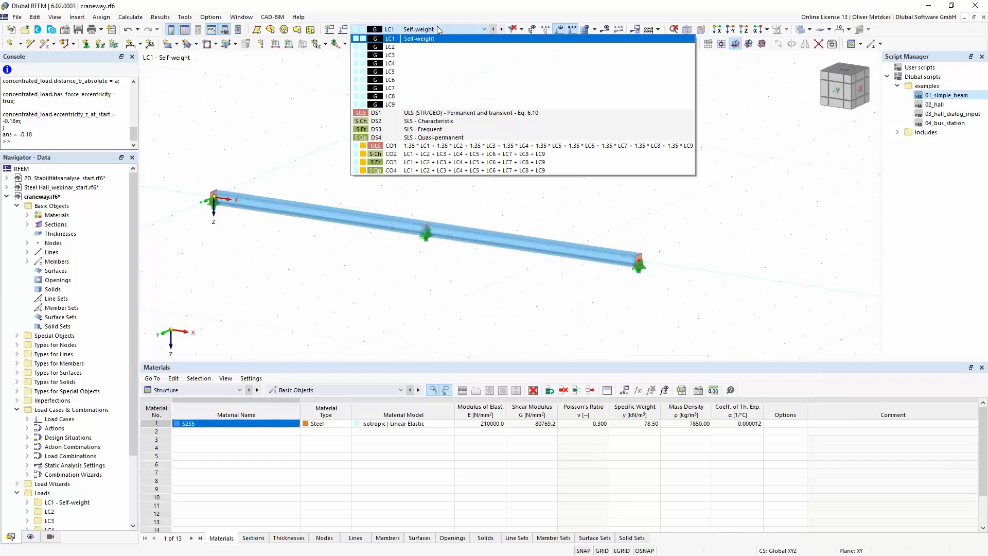
click(408, 47)
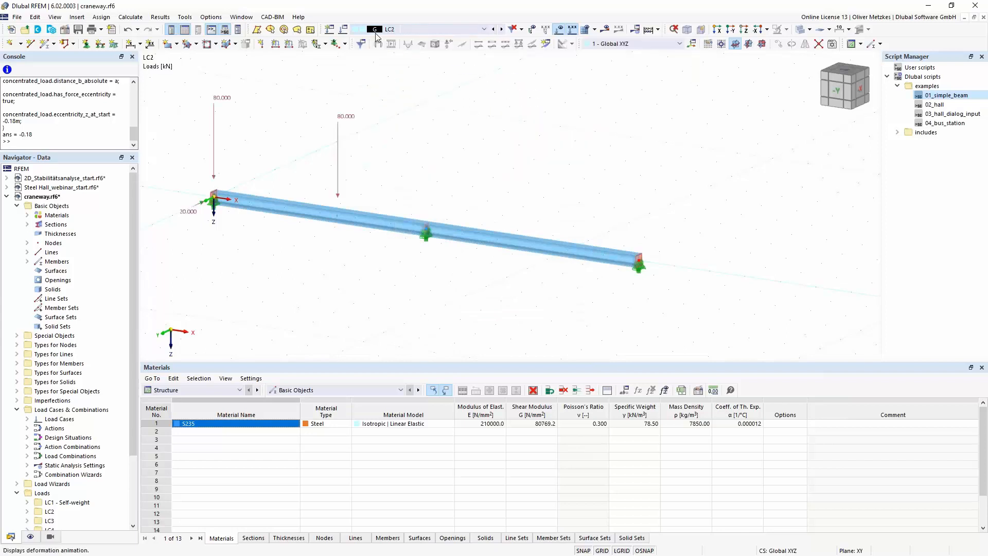
click(503, 30)
click(502, 29)
click(502, 30)
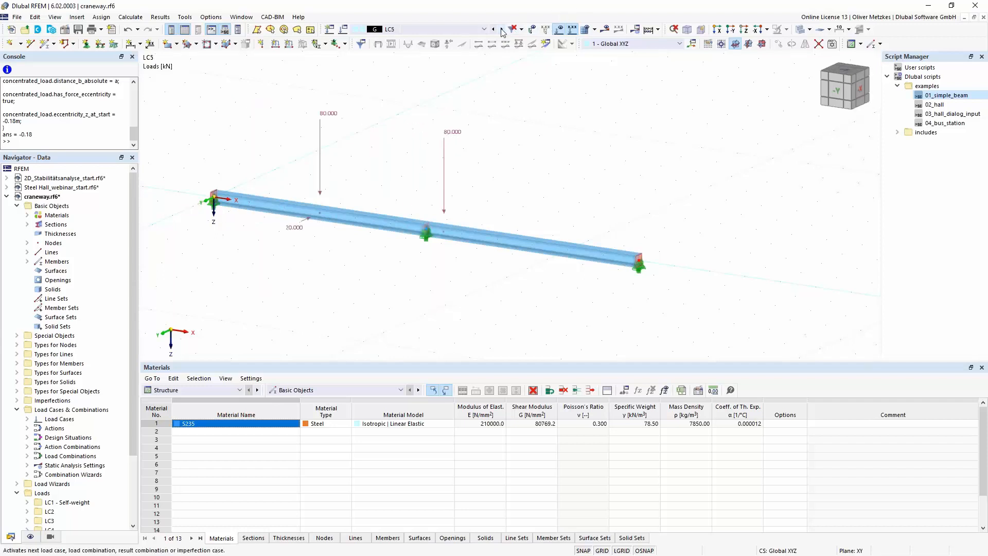
click(502, 29)
click(502, 29)
click(503, 29)
click(502, 29)
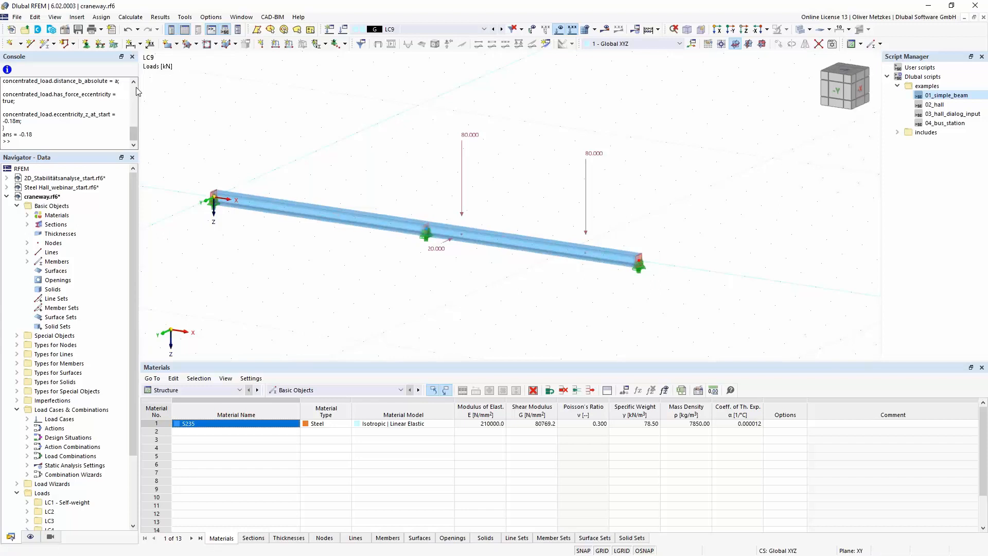
Close the console and set the action category of load cases LC2 to LC9 to Imposed loads from cranes - Class 1-7.
click(133, 56)
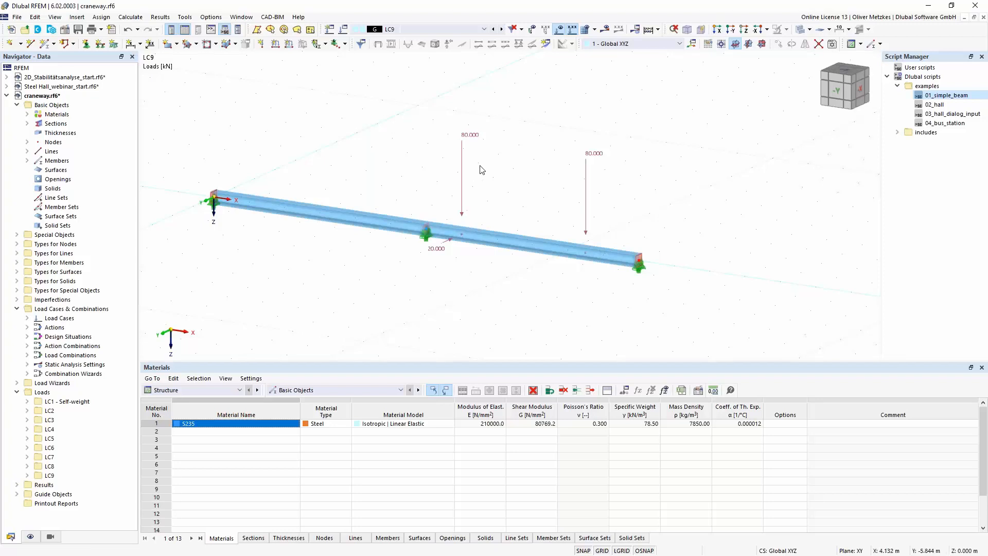
click(368, 29)
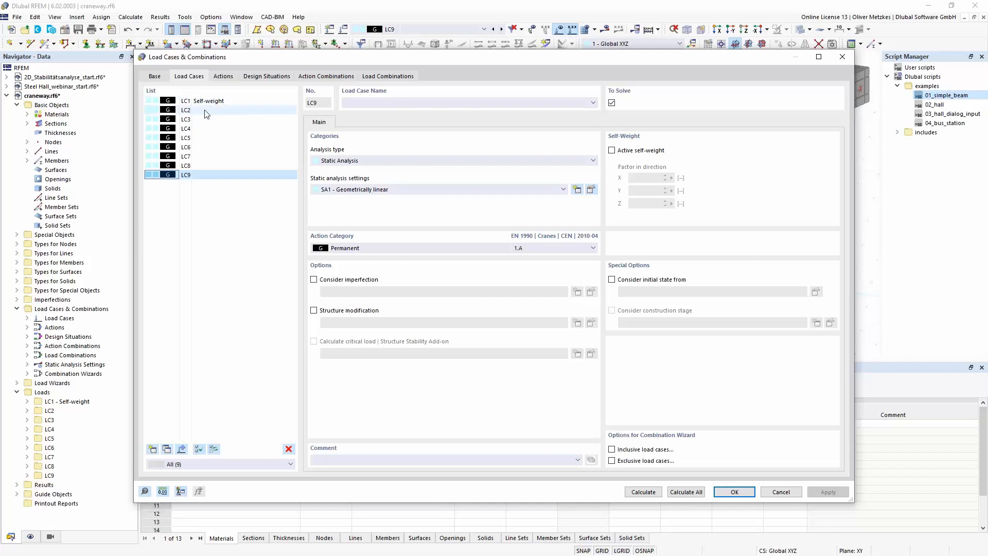
shift+click(206, 110)
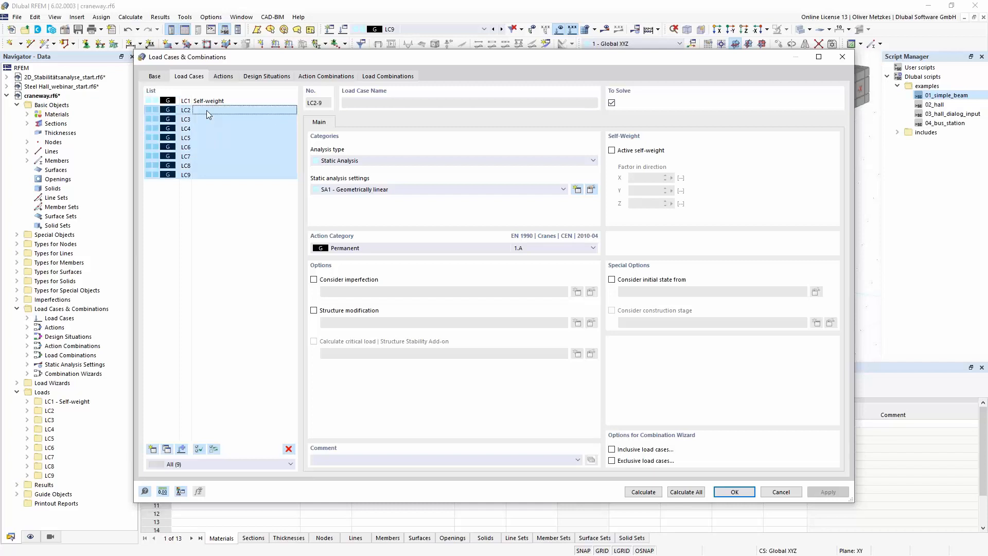
click(358, 248)
click(371, 278)
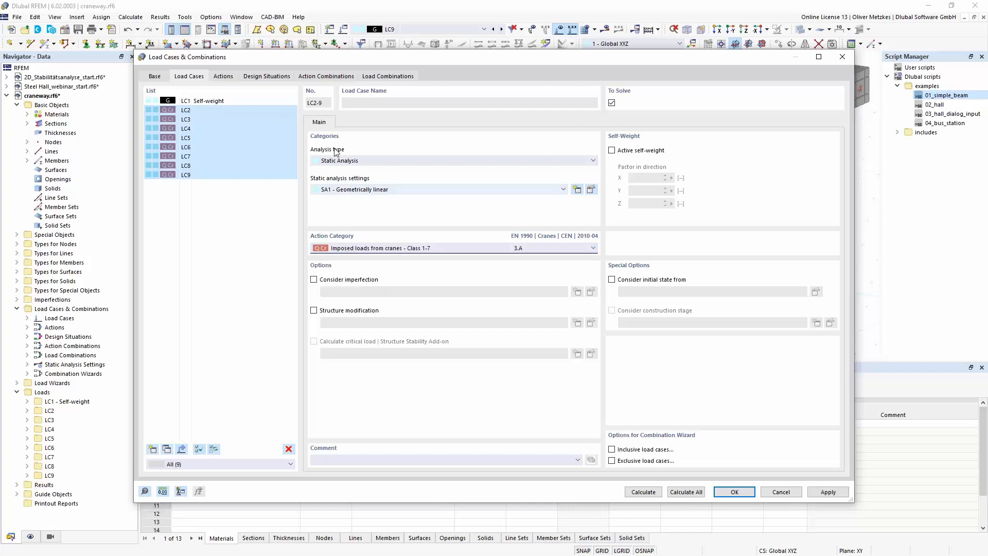
Set the action type of action A2, Imposed loads from cranes - Class 1-7, to Alternatively.
click(228, 78)
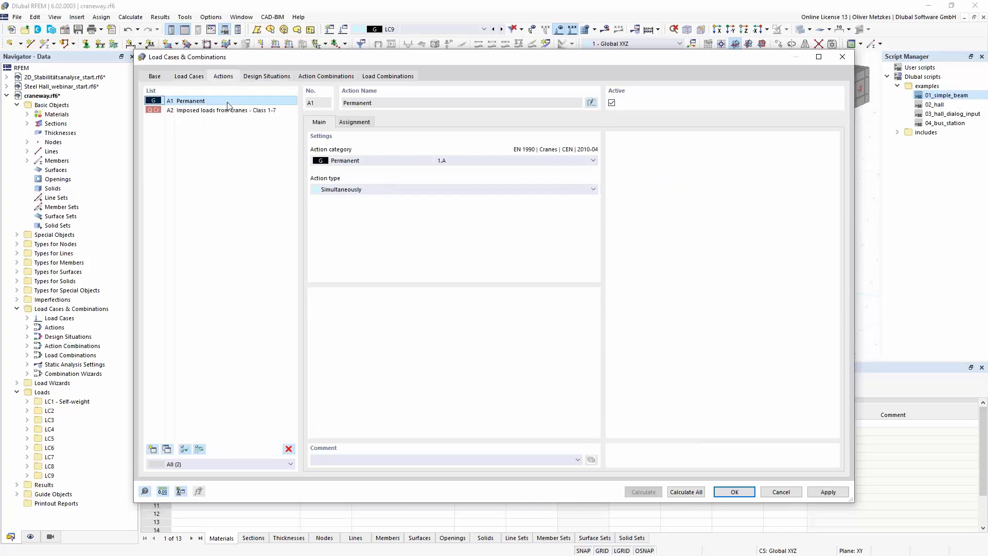
click(234, 110)
click(390, 190)
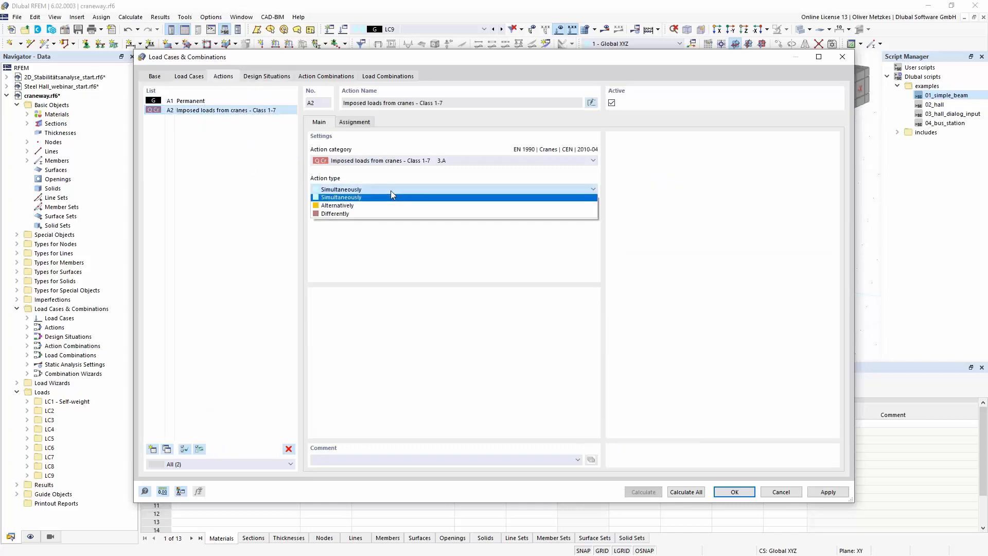
click(343, 206)
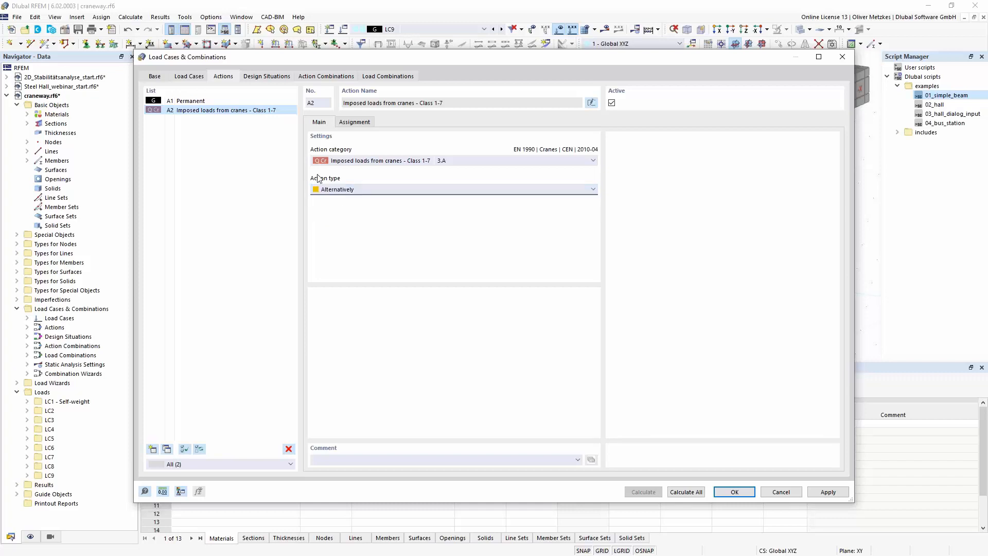
Delete the three SLS design situations DS2 to DS4.
click(273, 78)
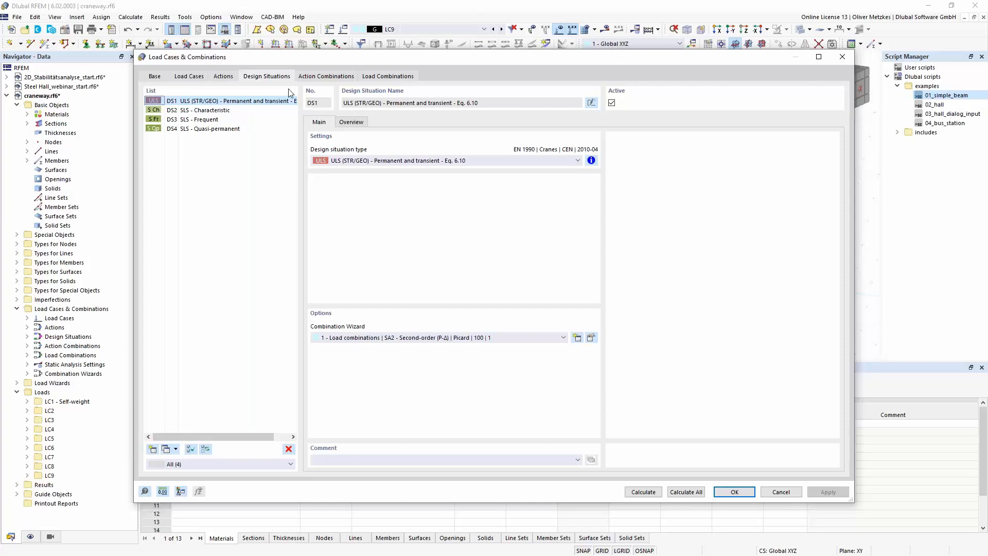
click(234, 110)
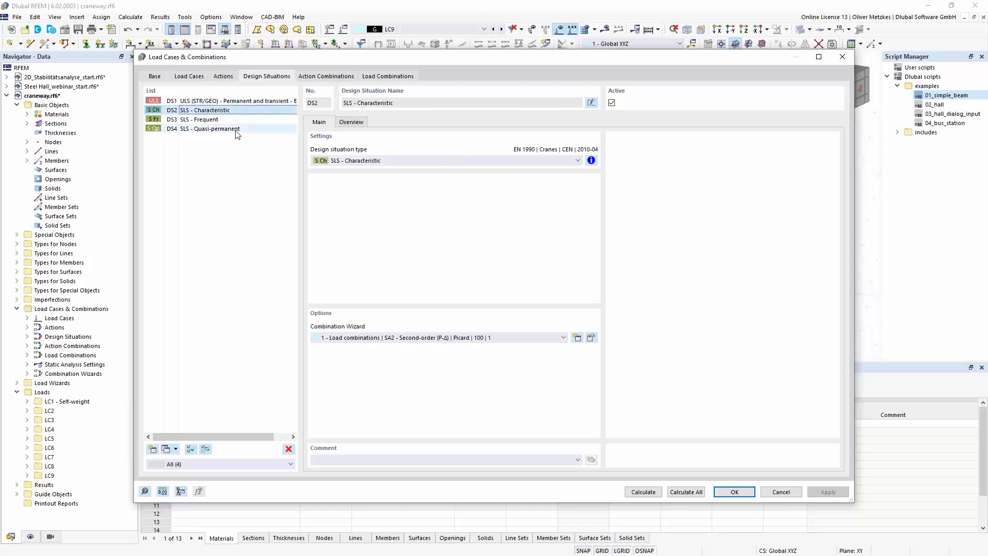
shift+click(230, 129)
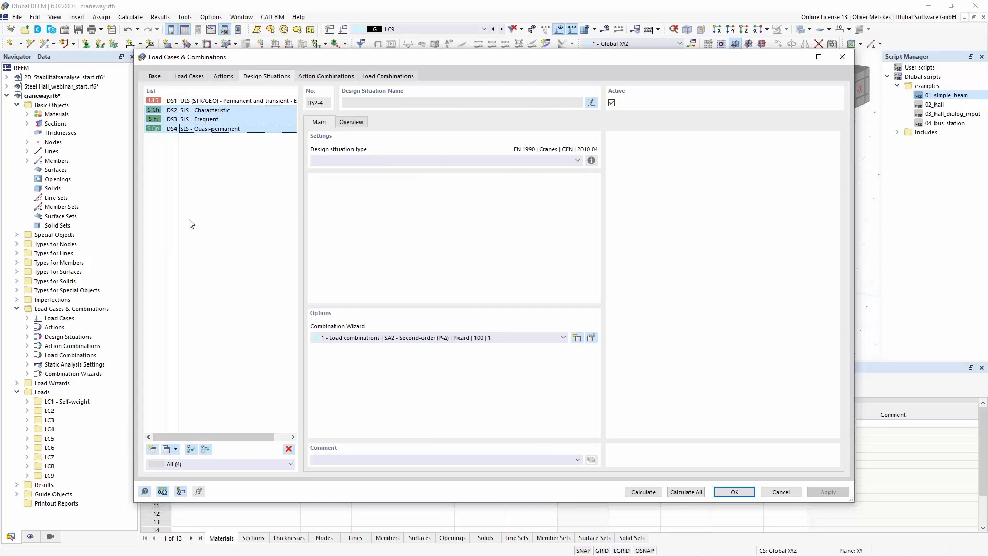
click(288, 450)
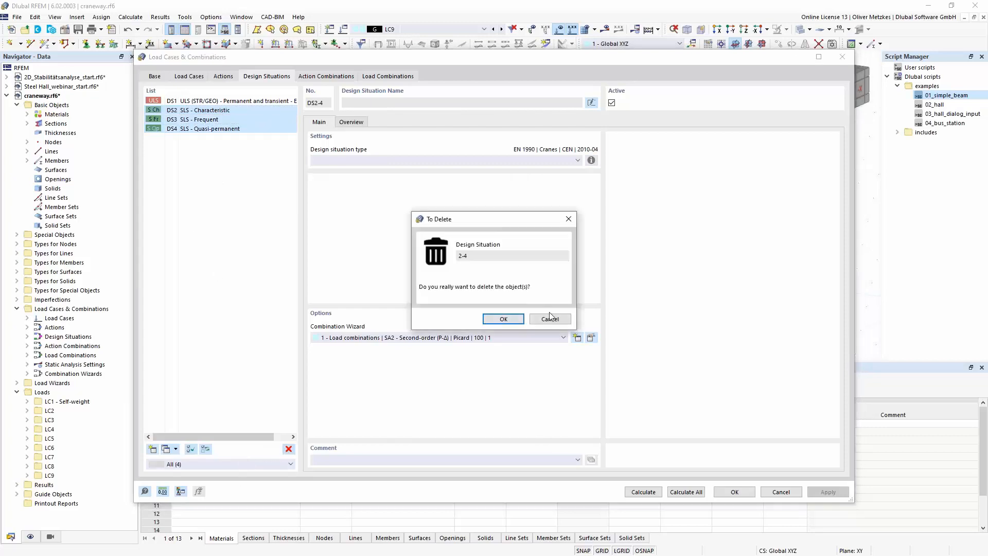
click(501, 316)
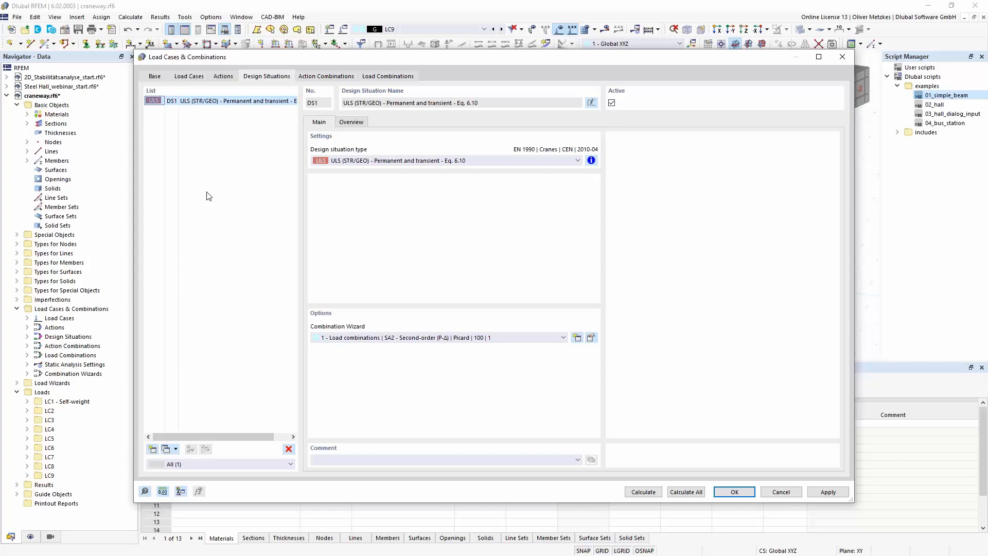
Review the action combinations and load combinations, and calculate the results for design situation DS1.
click(306, 78)
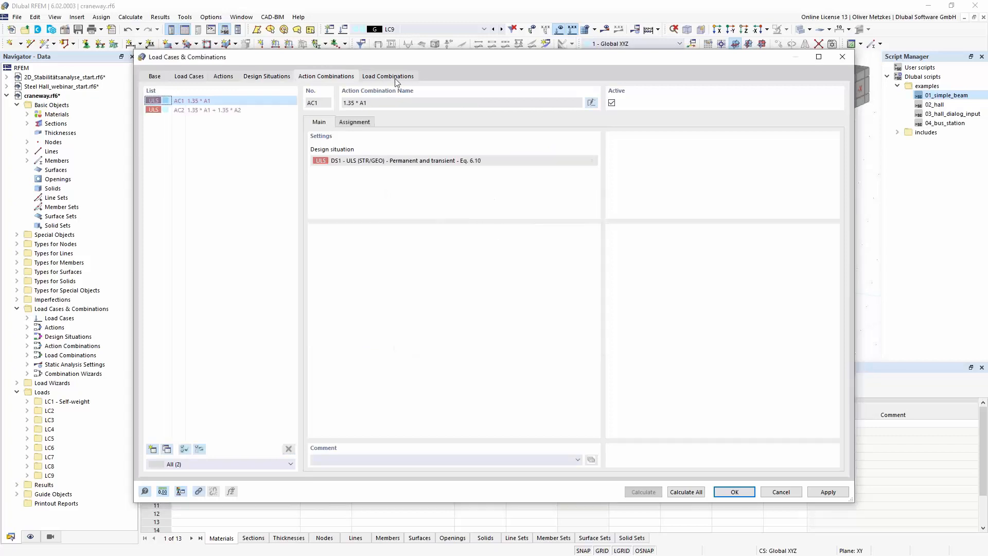
click(399, 81)
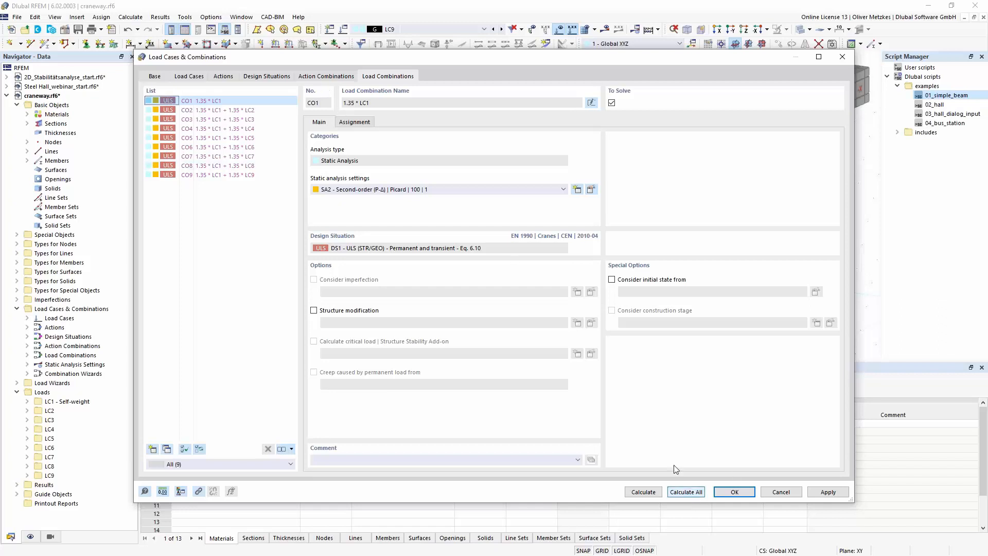
click(266, 76)
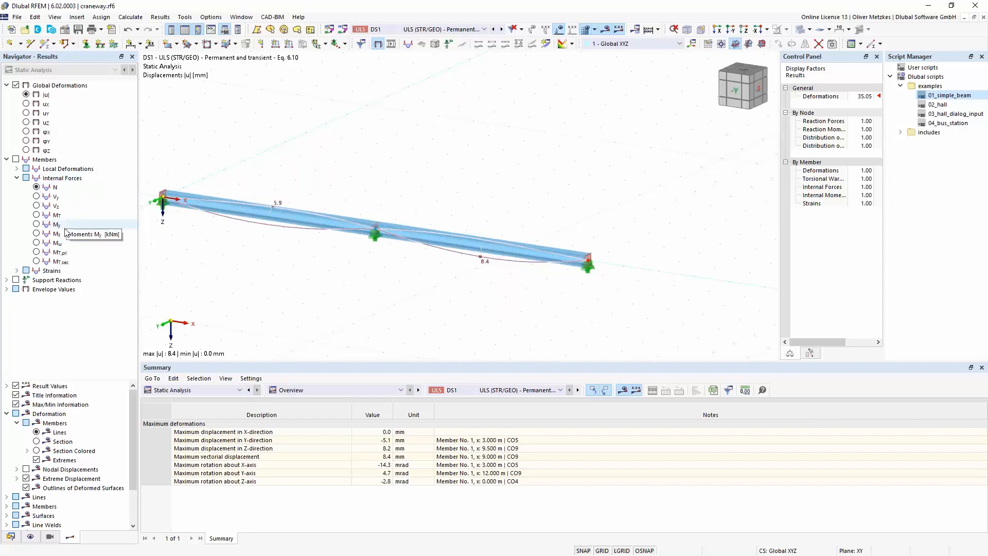
Display the warping moment and the primary and secondary torsional moments of the members for design situation DS1.
click(60, 261)
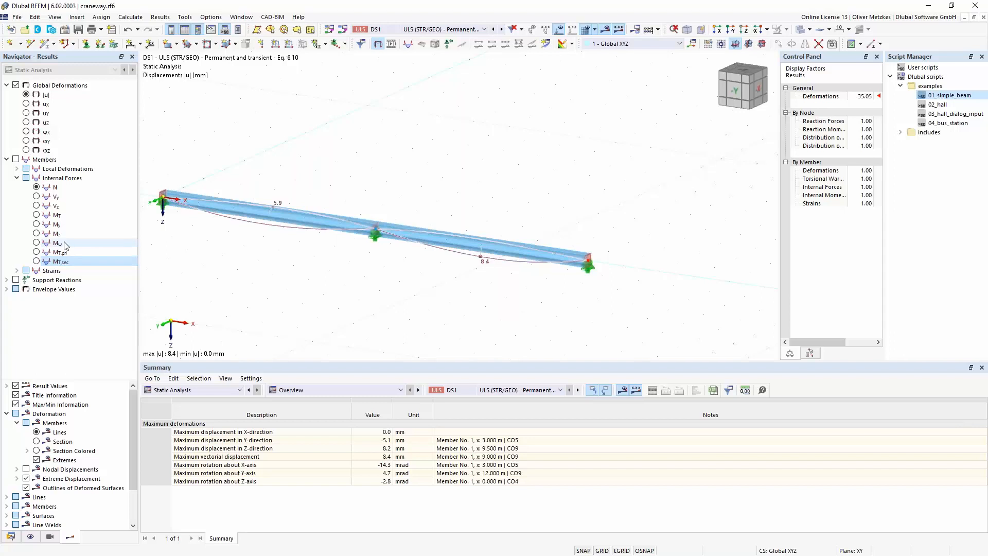
click(41, 243)
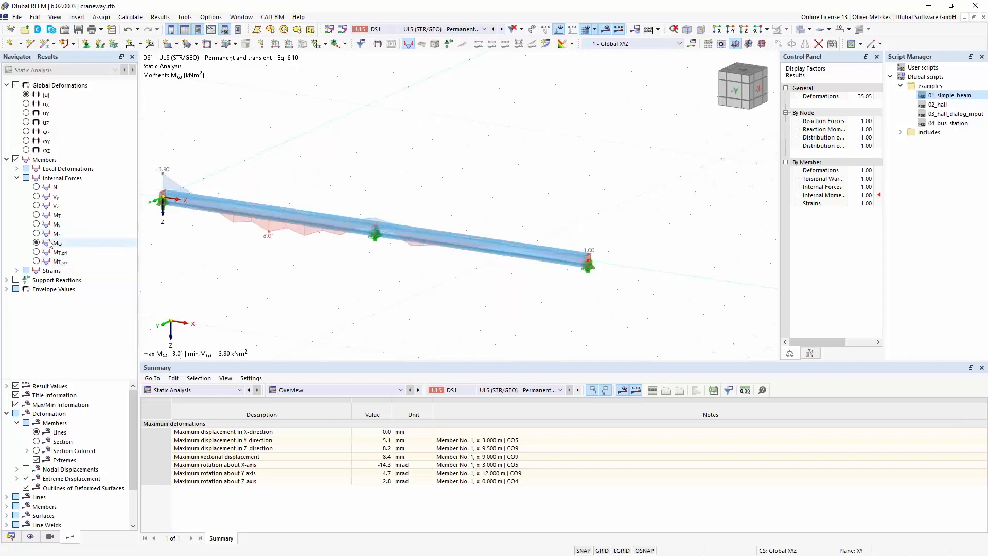
click(37, 252)
click(36, 261)
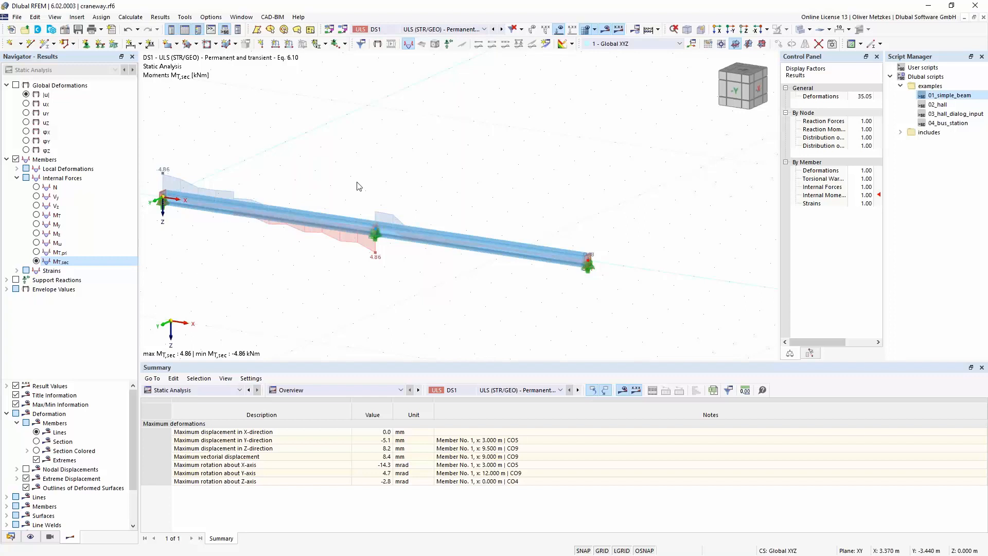
Display the local warping deformation ω of the member for load combination CO4.
click(419, 30)
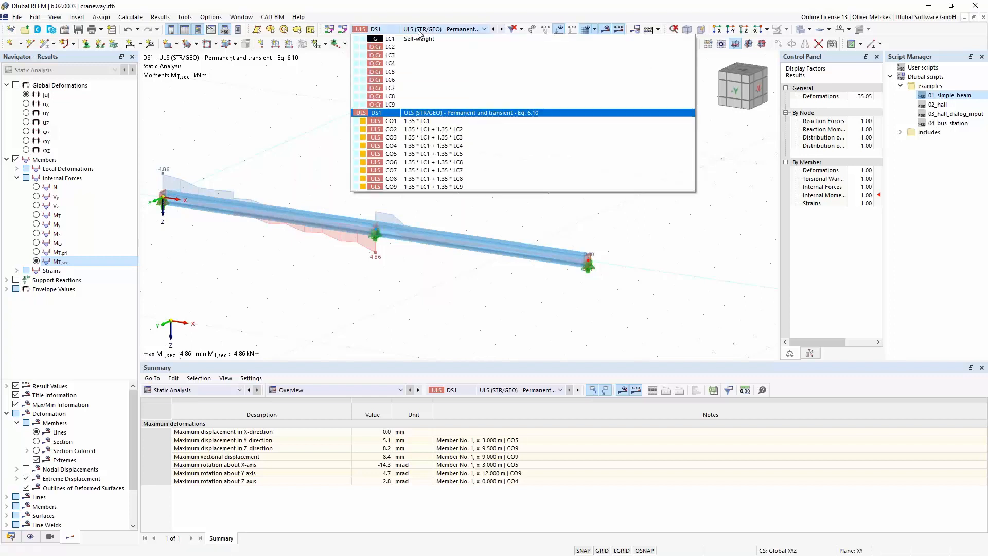
click(439, 146)
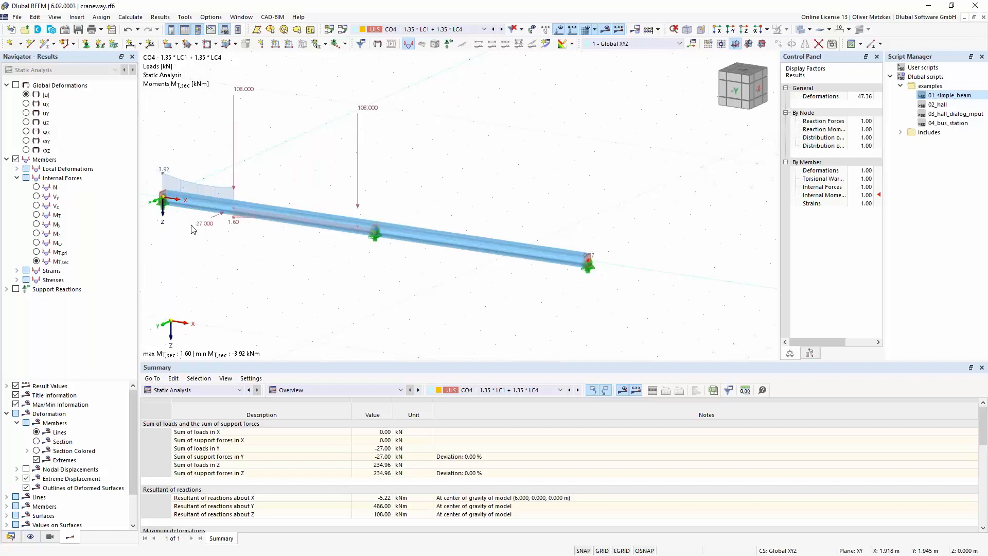
click(18, 170)
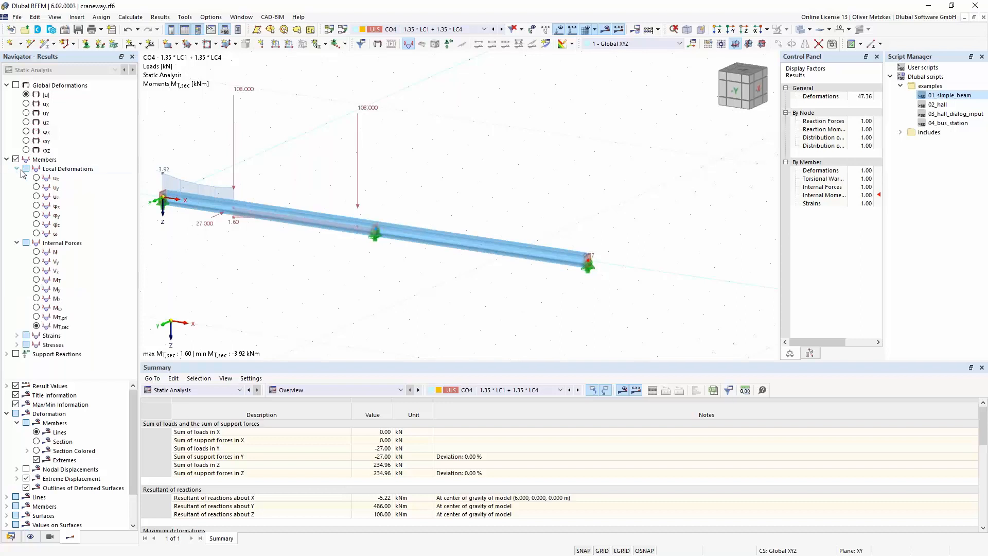
click(41, 234)
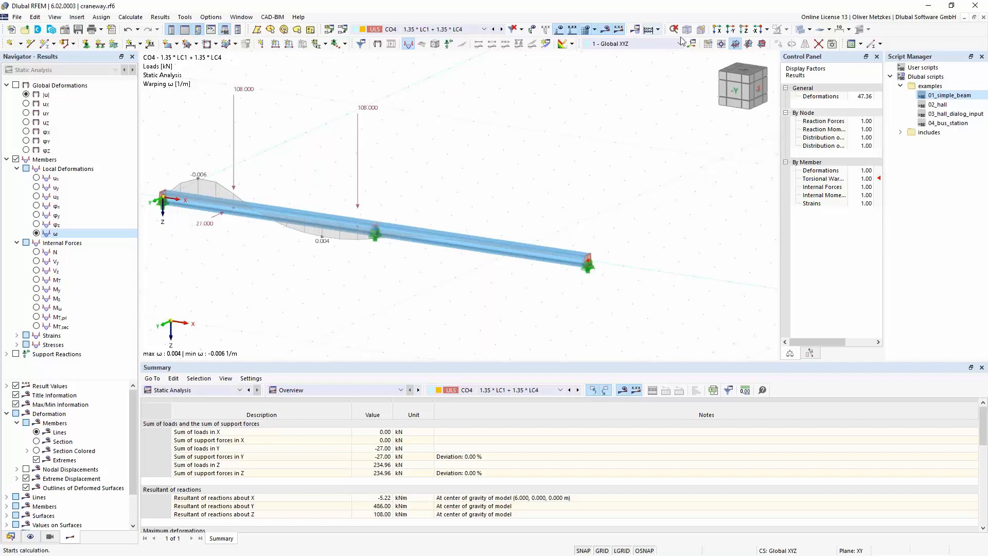
Close the Script Manager and narrow the Control Panel to enlarge the model view.
drag(921, 56, 682, 136)
click(718, 122)
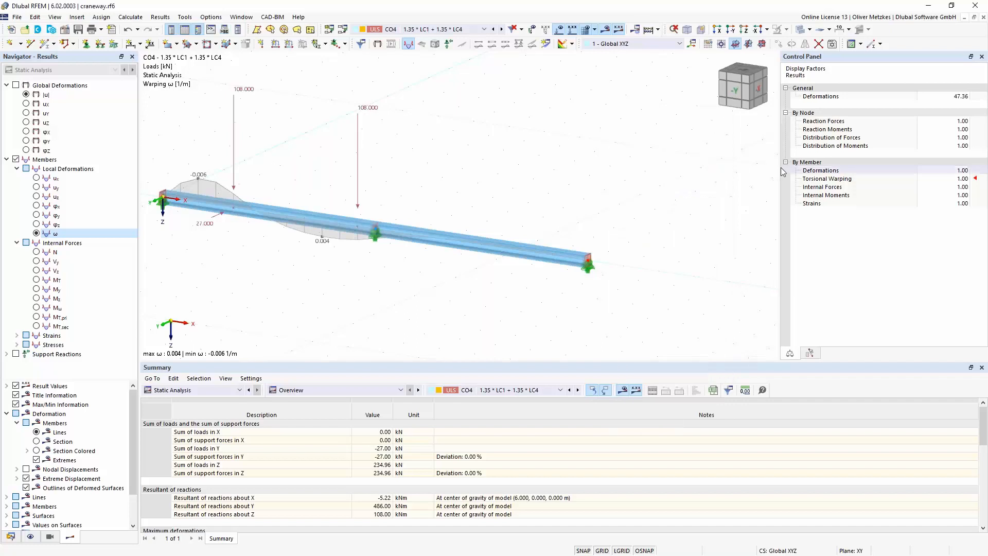
drag(780, 180, 885, 181)
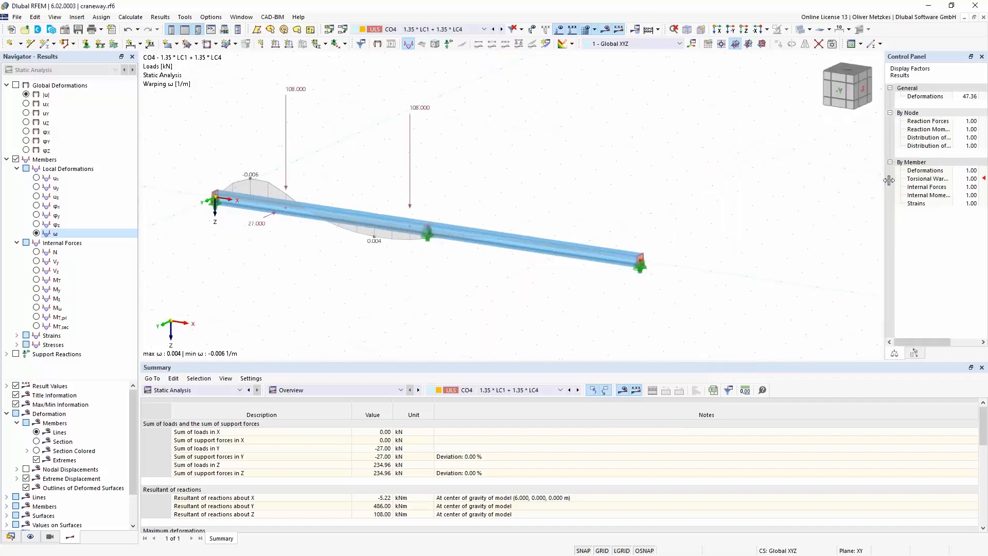
Activate the Structure Stability add-on in the model's base data.
click(65, 29)
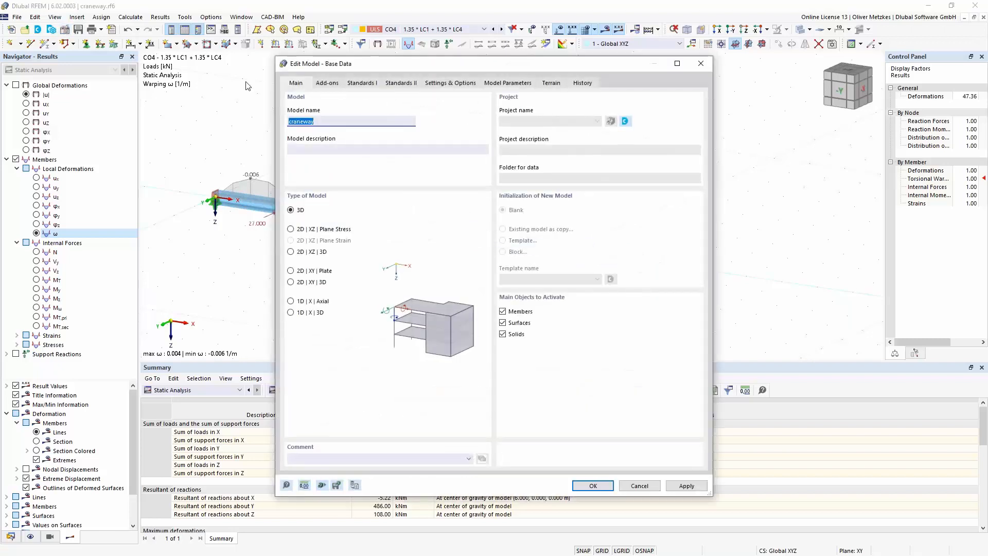
click(324, 84)
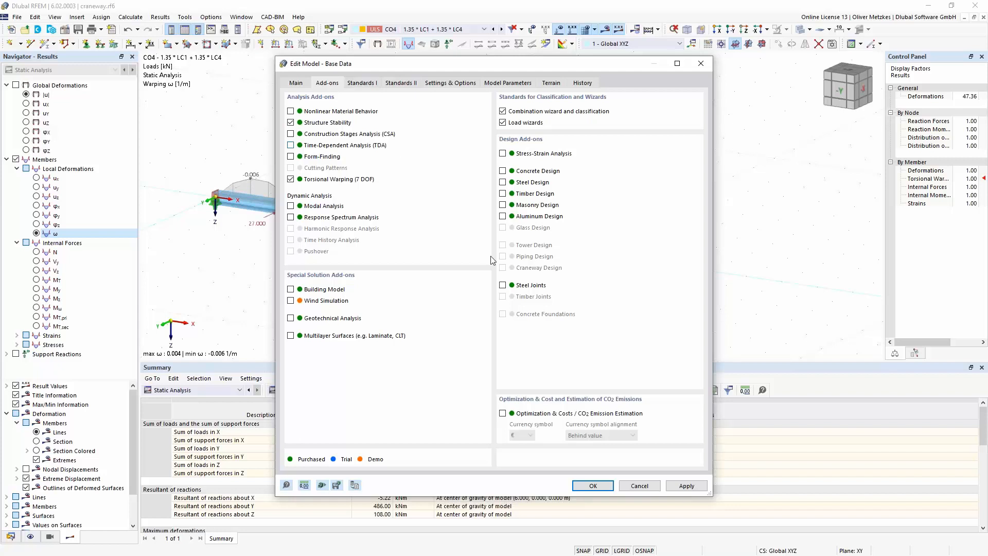
click(596, 489)
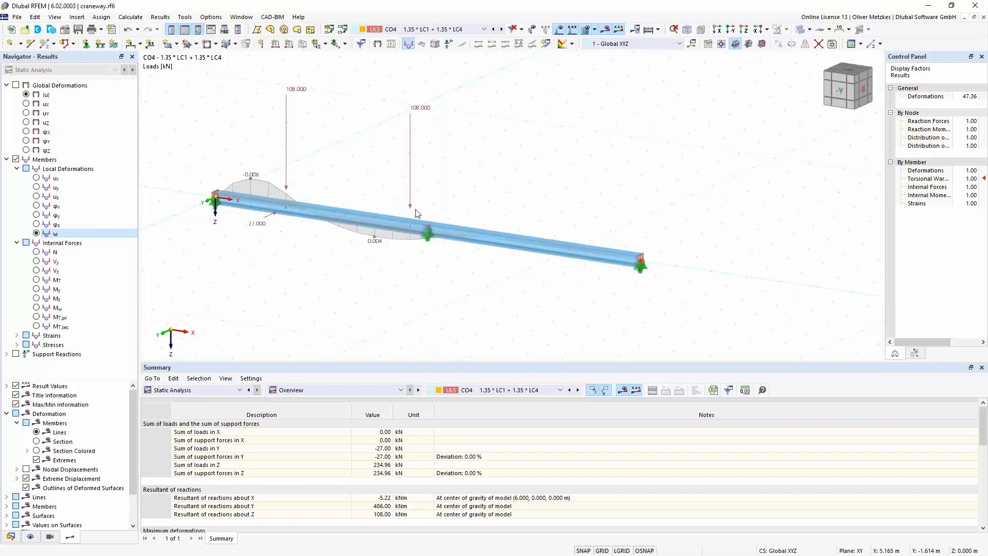
Enable the critical load calculation for load case LC1 Self-weight with stability settings ST1, and calculate its results.
click(431, 32)
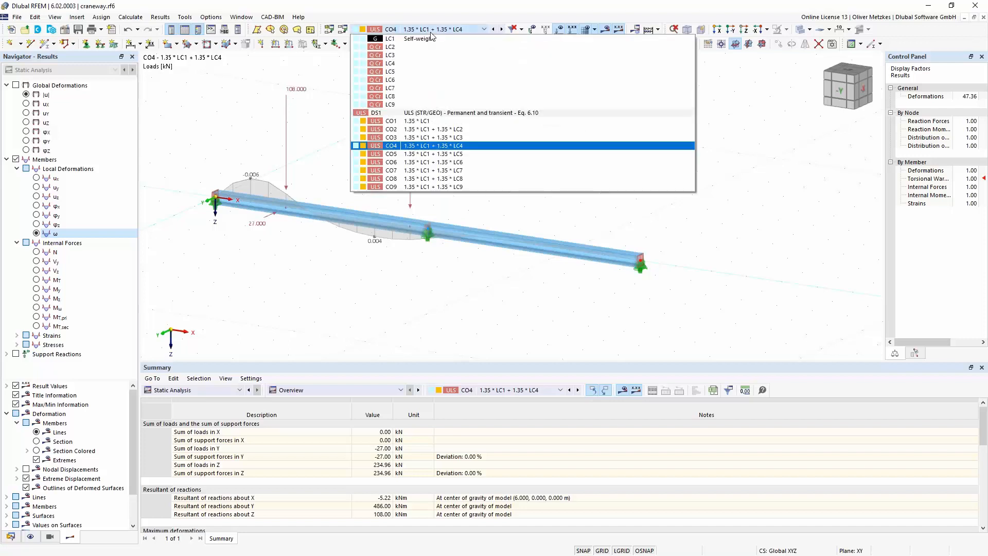
click(431, 39)
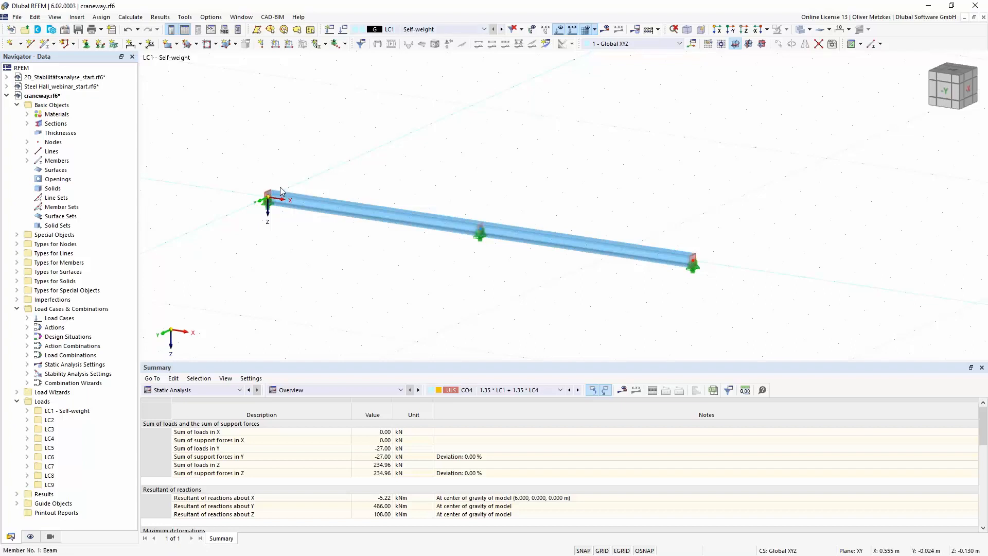
middle_drag(655, 203, 541, 201)
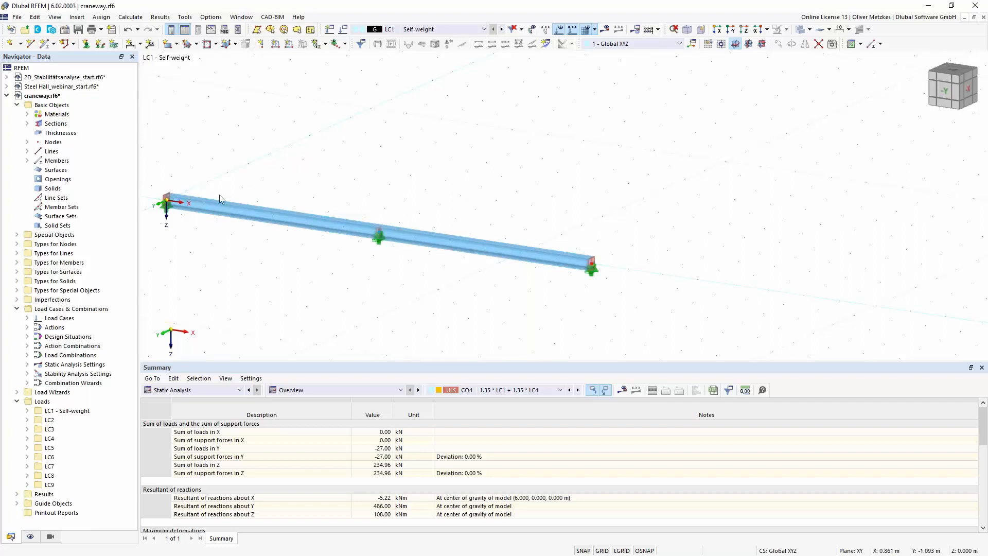
click(343, 29)
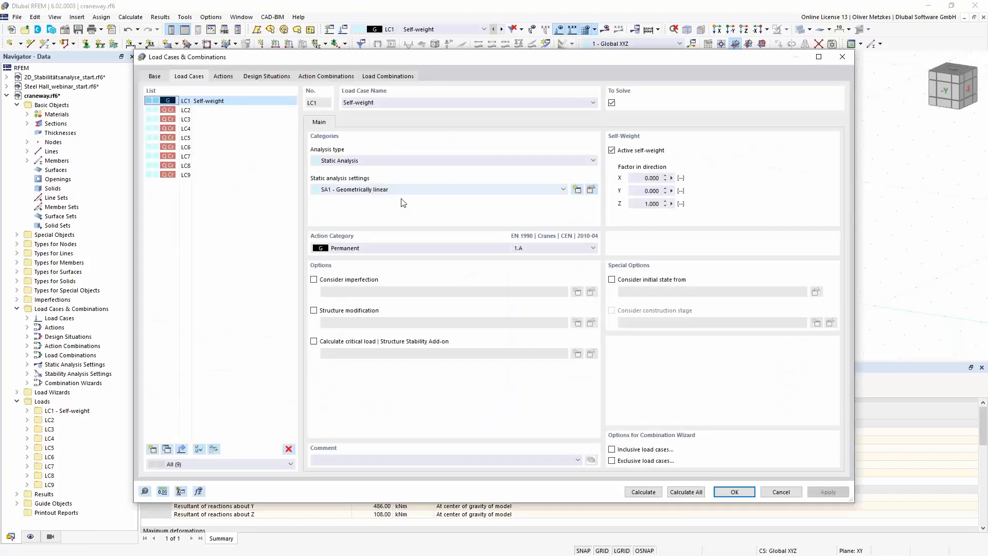
click(332, 341)
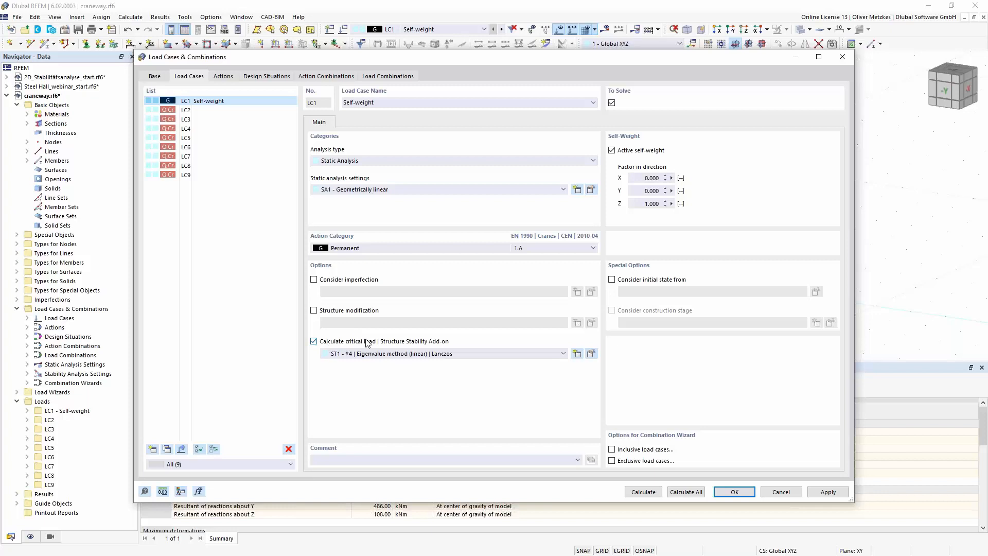
click(727, 493)
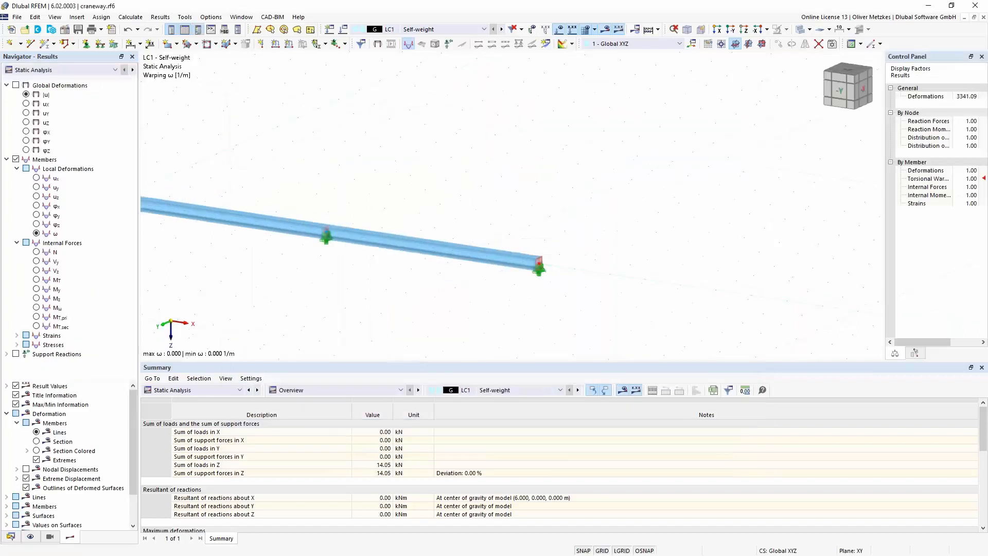
Show the stability analysis results of LC1 and examine mode shape 1 with the member displayed as a colored section.
click(81, 72)
click(70, 88)
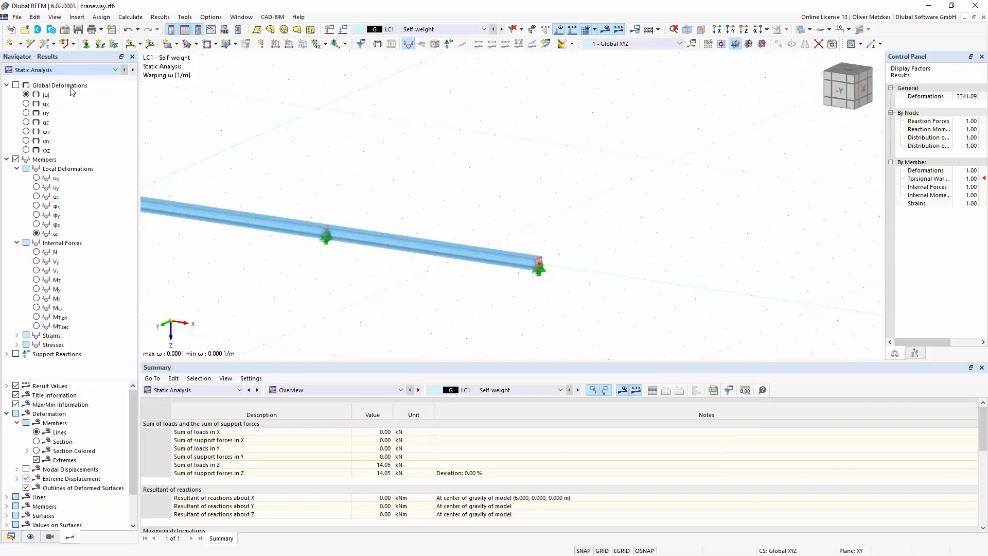
middle_drag(218, 147, 358, 146)
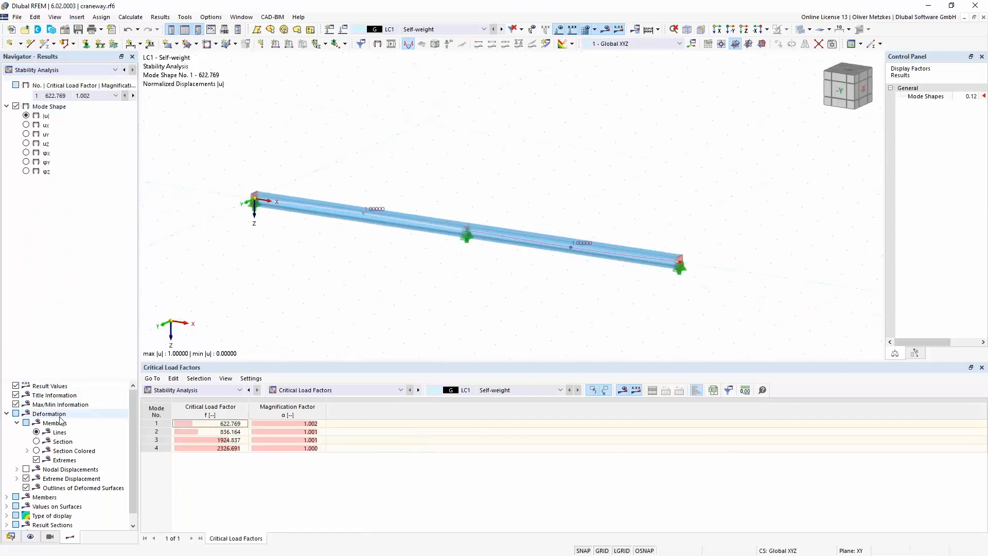
click(37, 450)
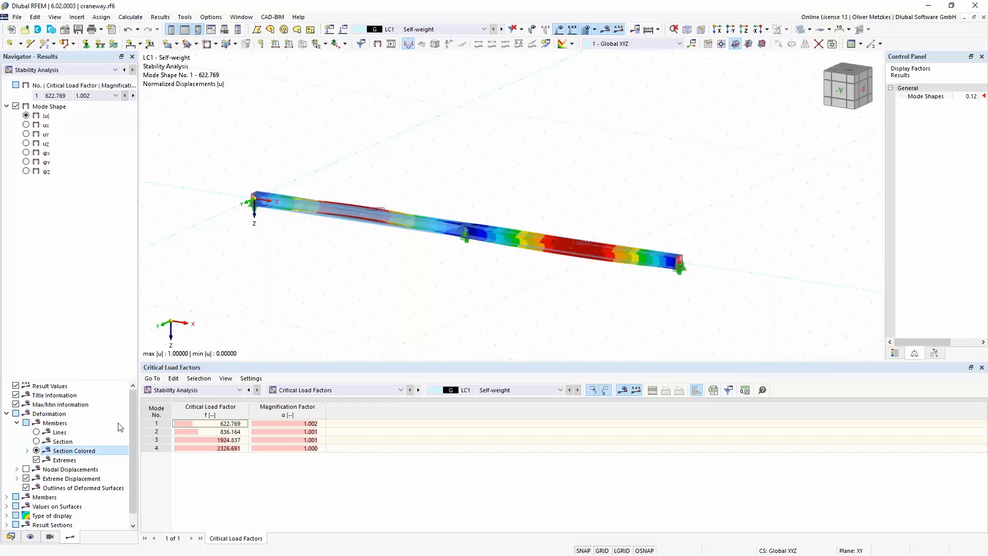
scroll(453, 214, up, 2)
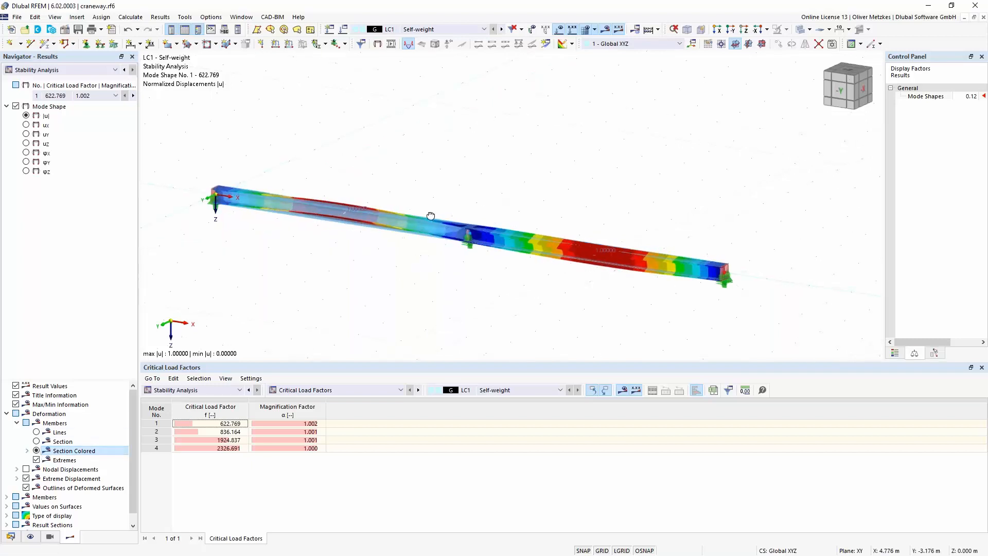
ctrl+middle_drag(431, 216, 425, 181)
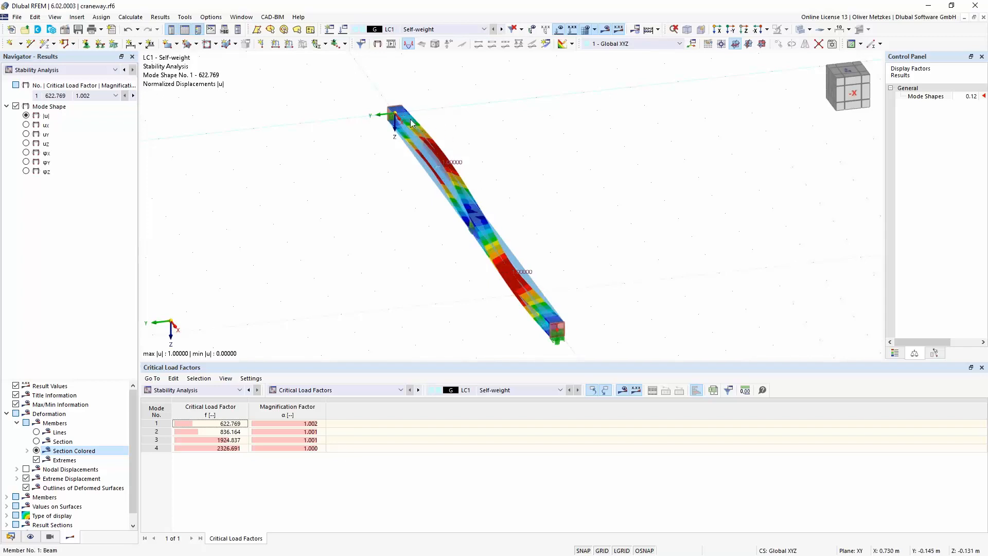
mouse_move(412, 123)
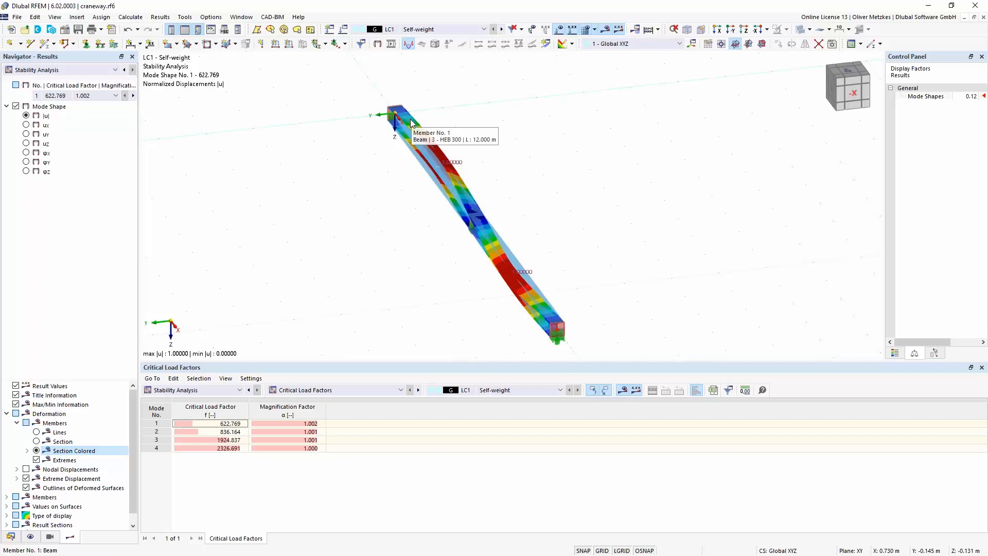
Create a new imperfection case IC1 with the imperfection type Buckling Mode.
click(11, 537)
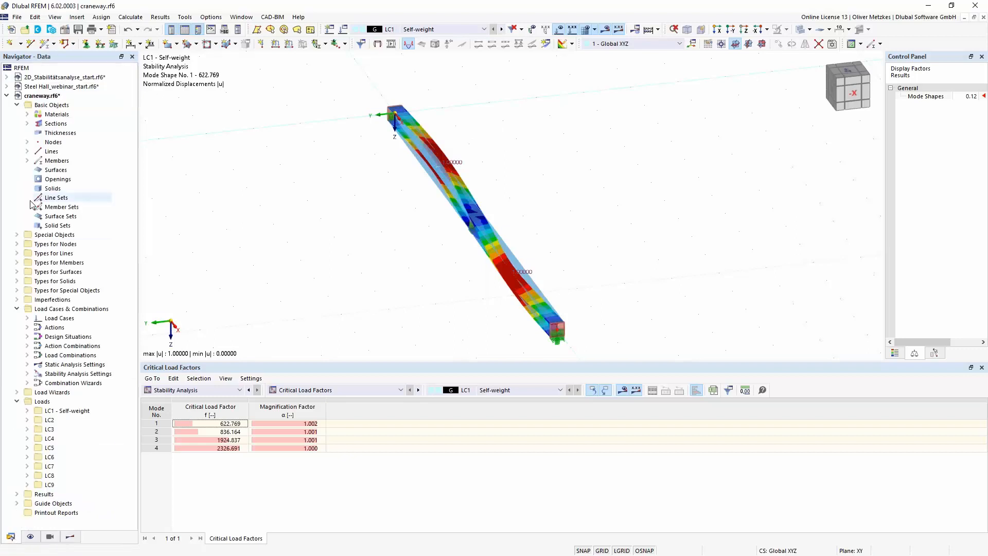
click(17, 299)
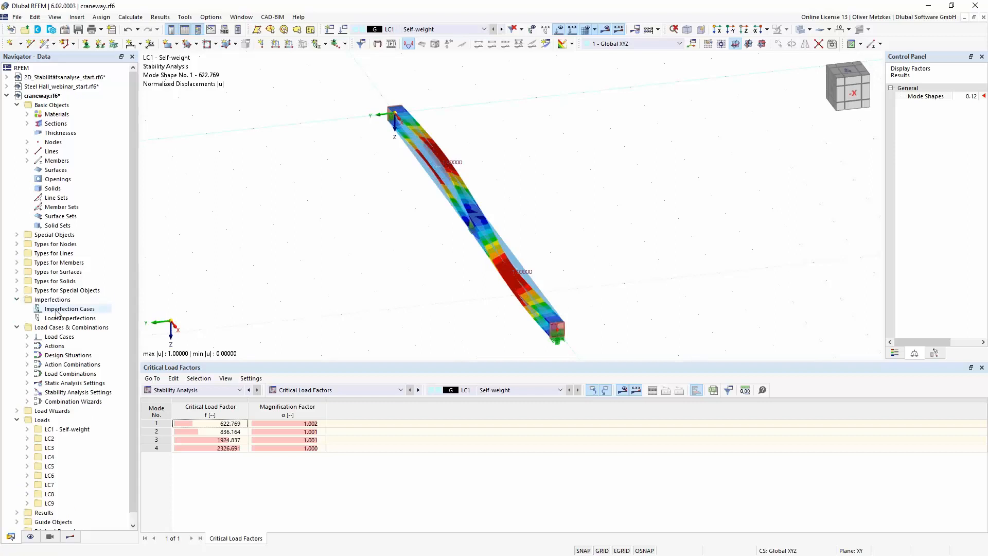
click(56, 310)
right_click(54, 309)
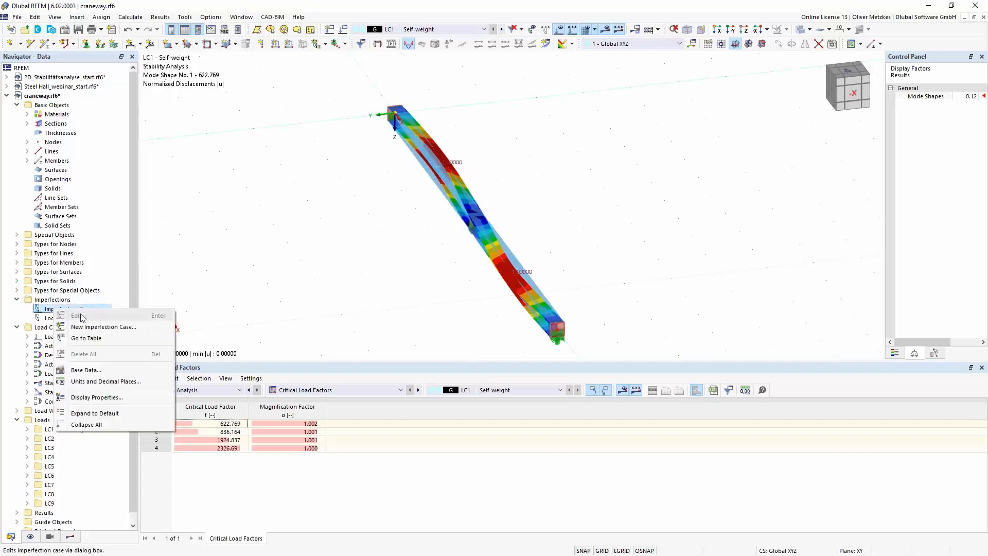
click(110, 330)
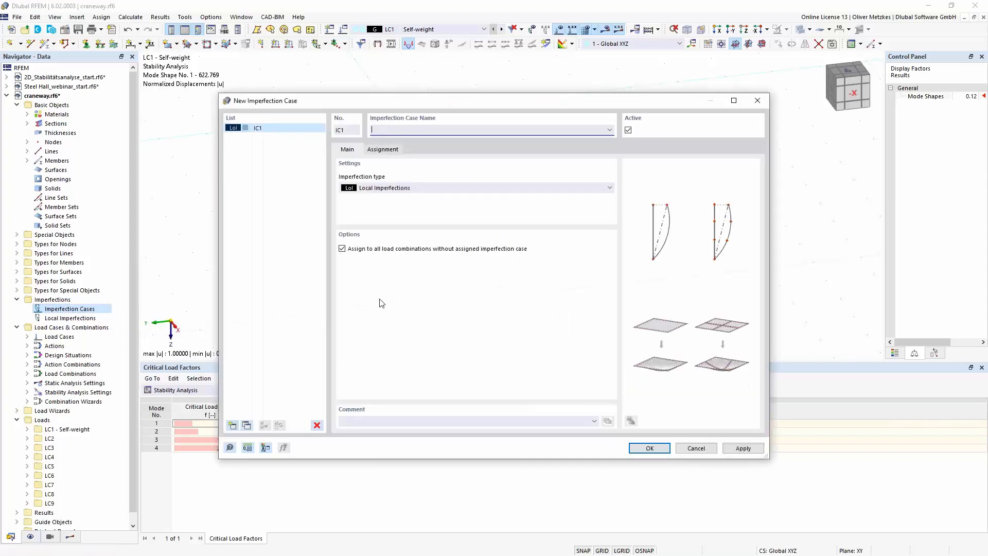
click(473, 187)
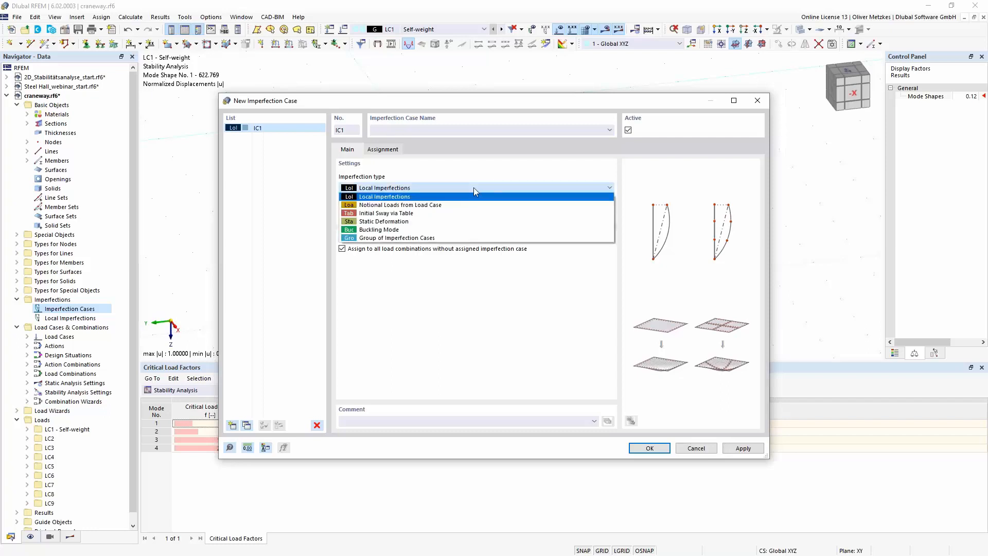
click(366, 230)
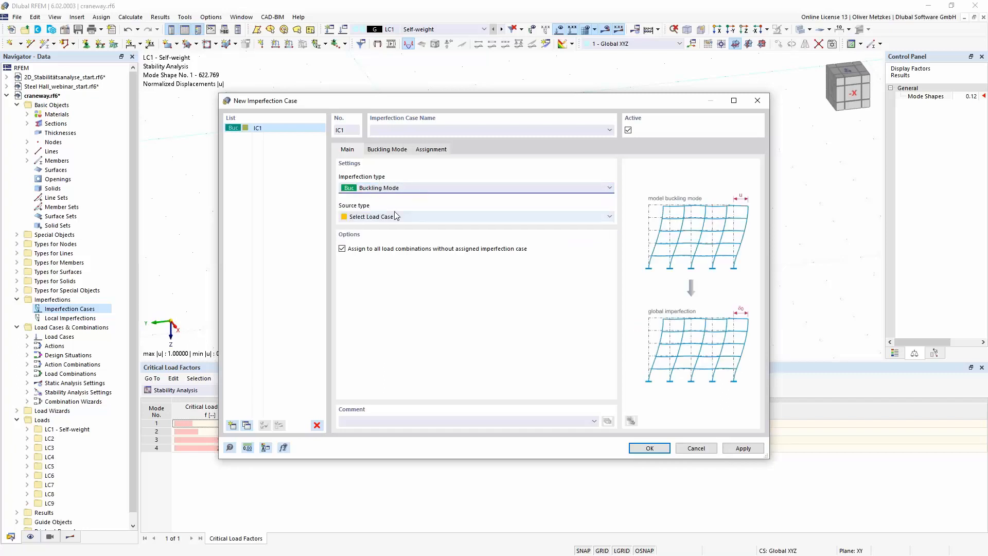
Base imperfection case IC1 on buckling mode 1 of LC1 - Self-weight and set its direction to Global in Y on true length.
click(387, 150)
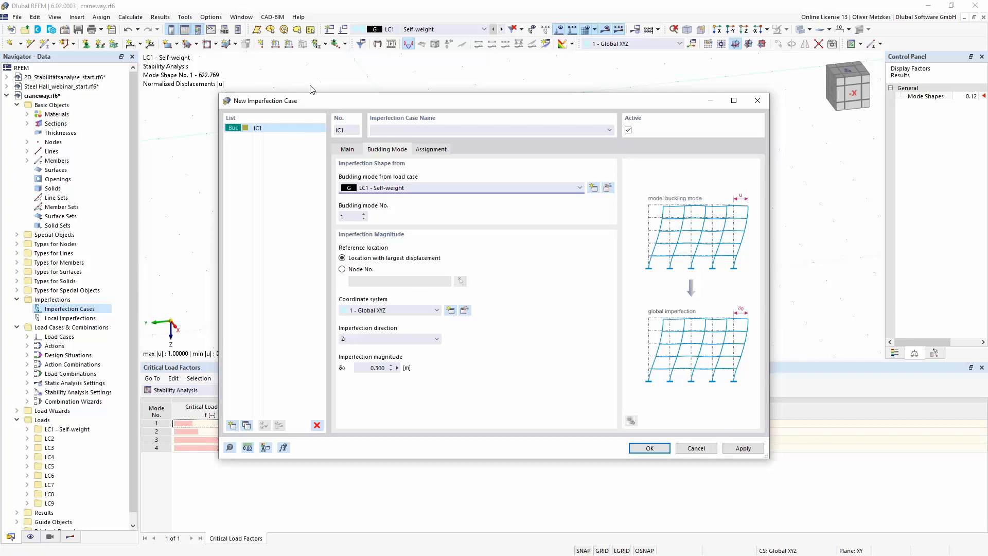
drag(384, 103, 732, 107)
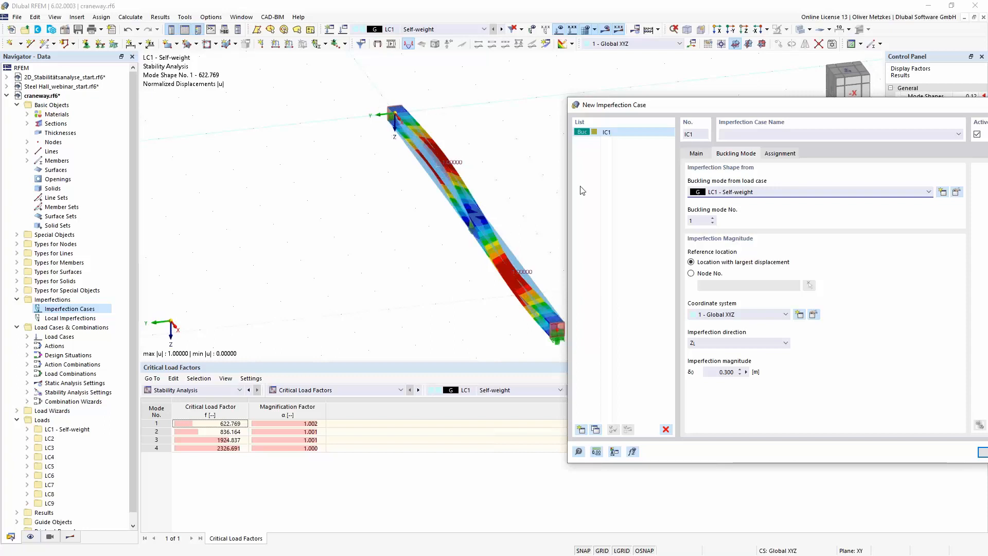
drag(692, 110, 471, 123)
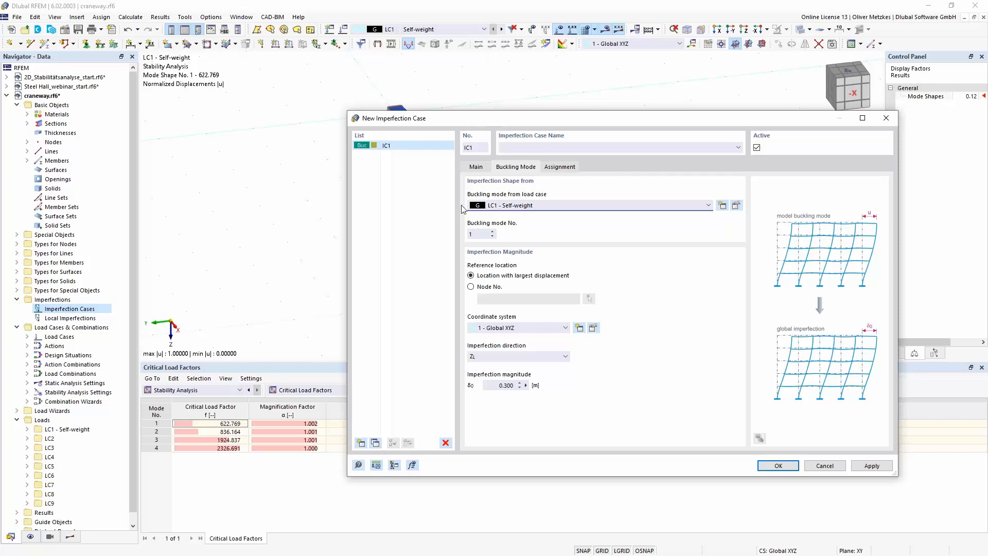
click(504, 358)
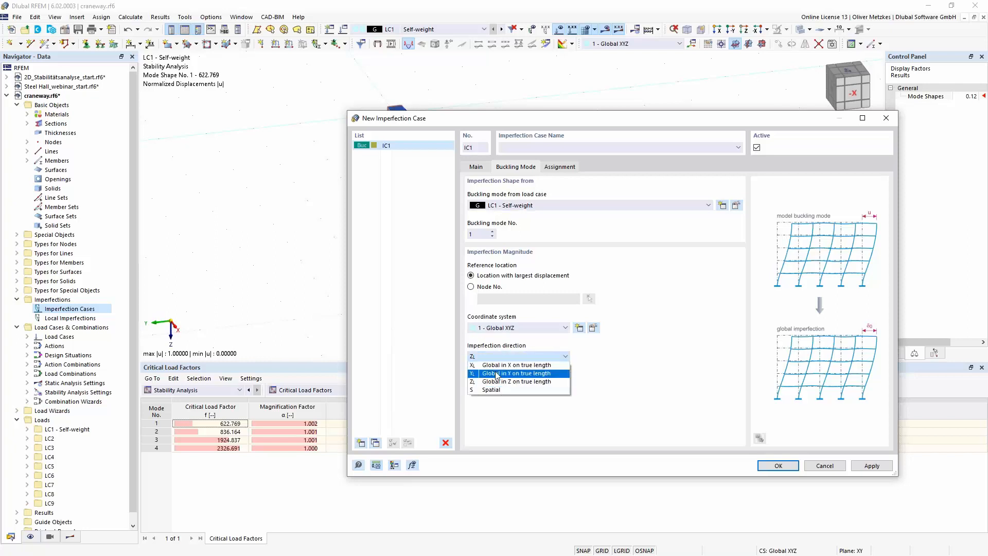
click(497, 374)
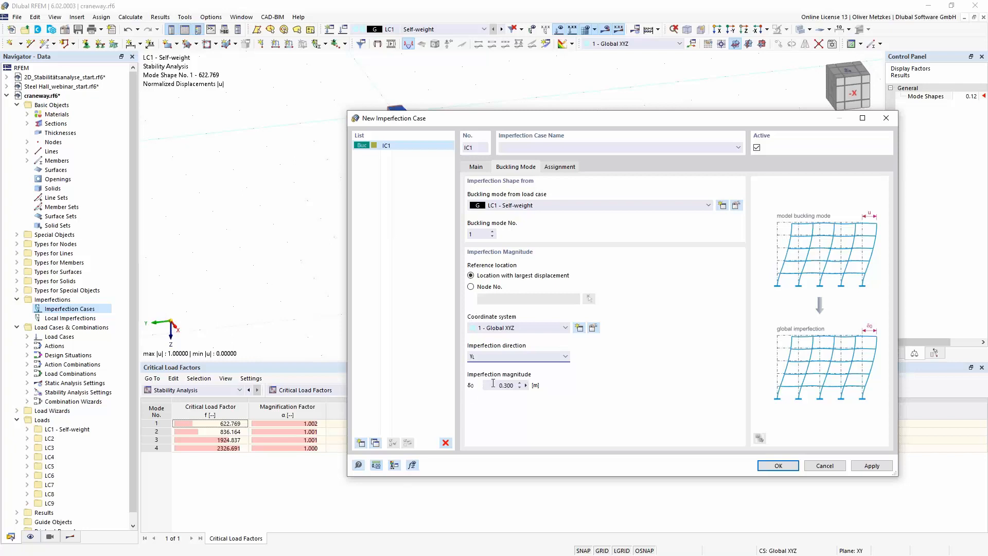
Define the imperfection magnitude of IC1 by the formula members[1].length/2/200.
click(528, 386)
click(526, 385)
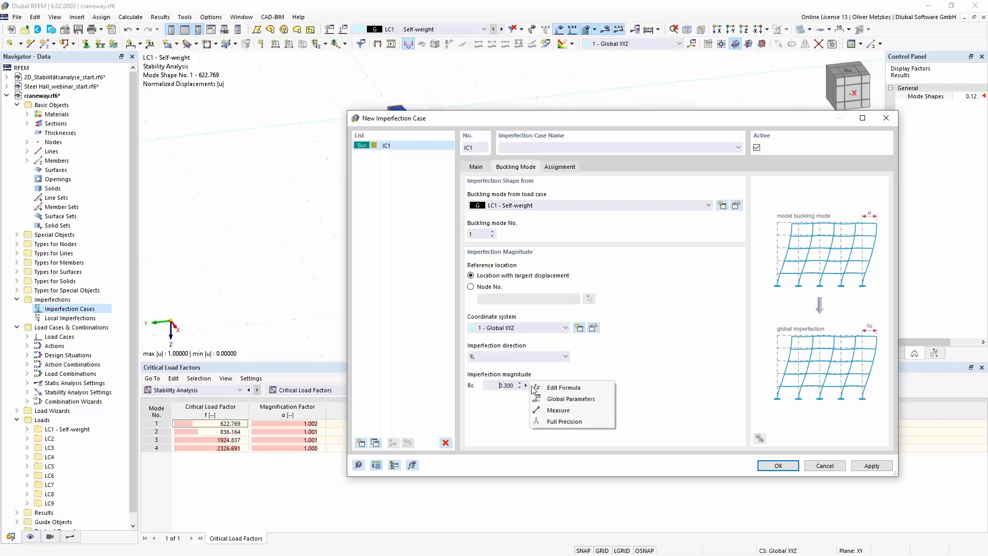
click(575, 392)
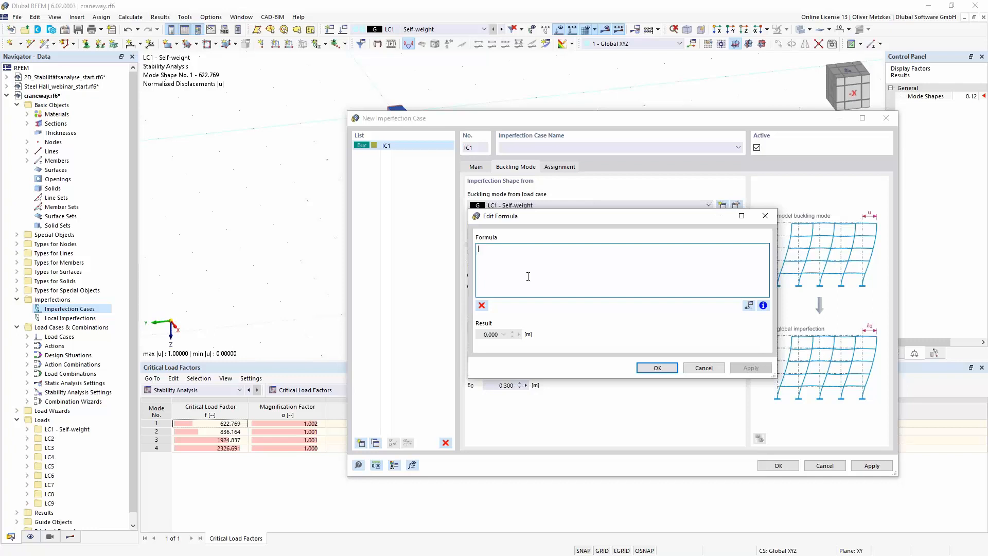
text(members[)
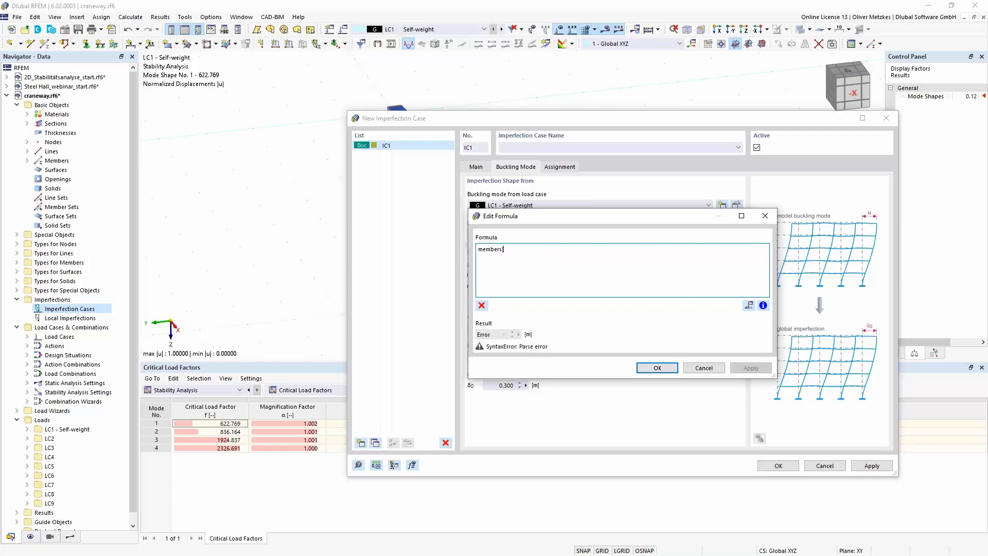
text(1].length)
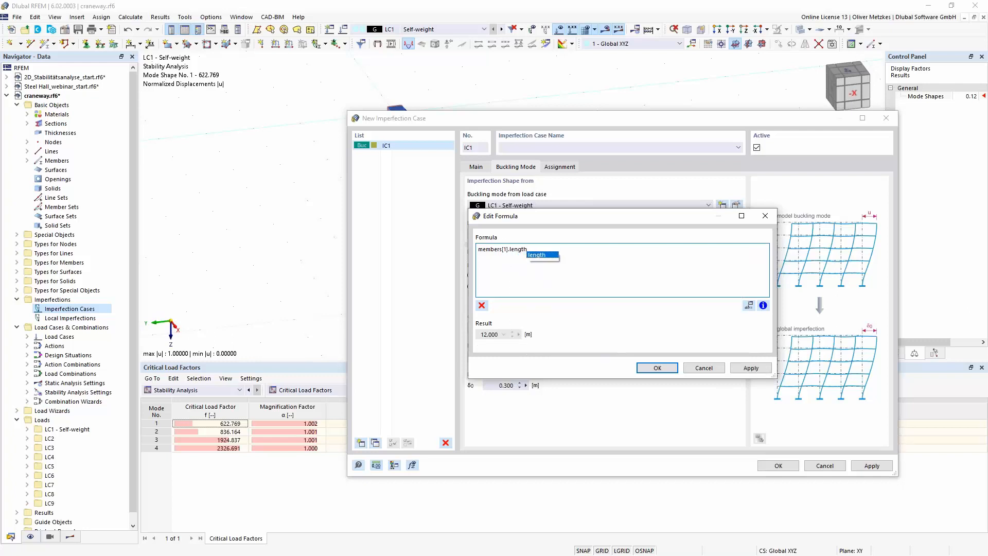
click(535, 255)
text(/2)
text(/)
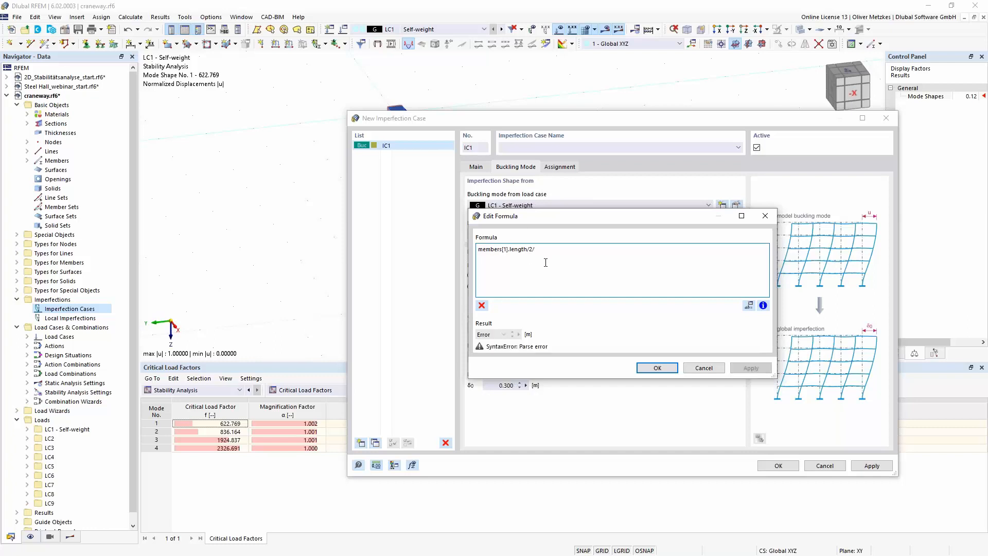
text(200)
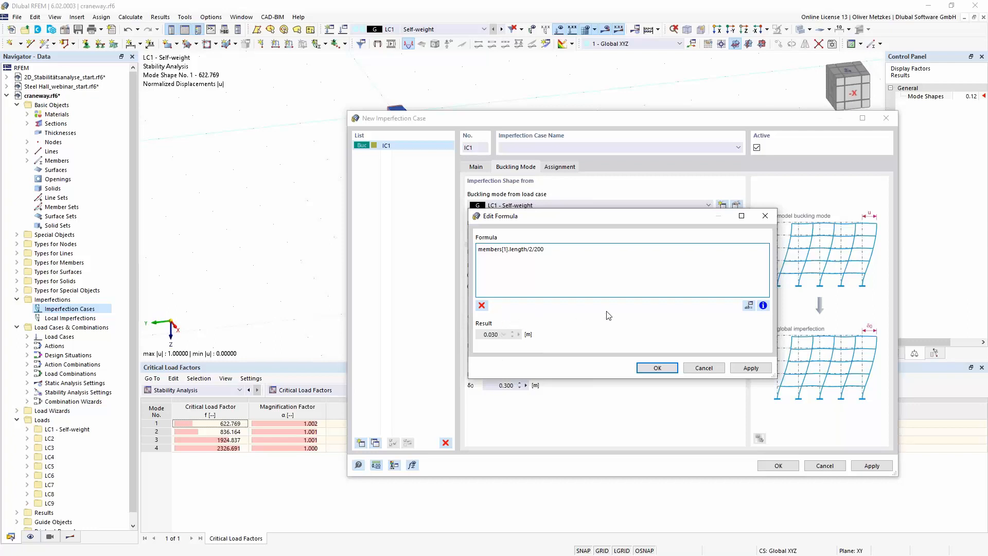
click(658, 369)
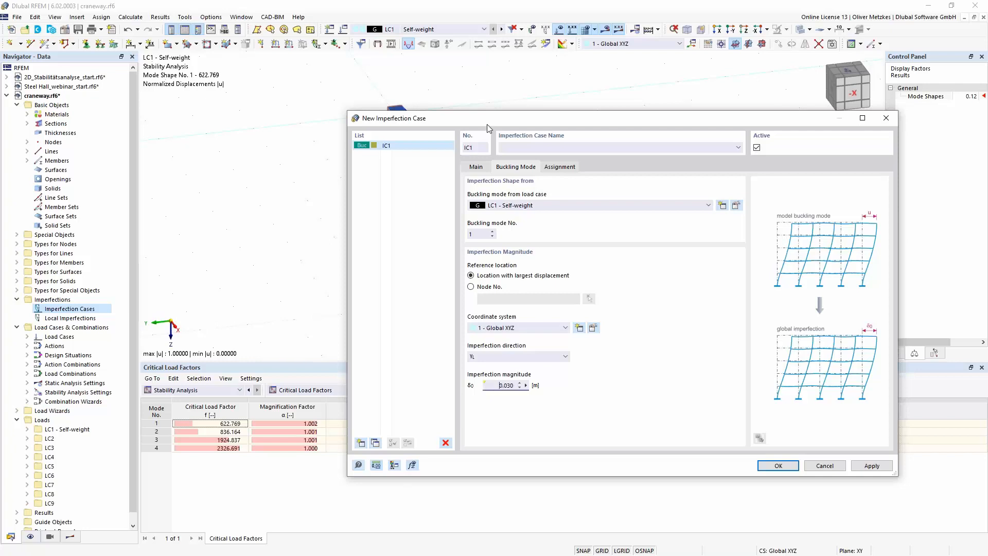
drag(489, 119, 480, 293)
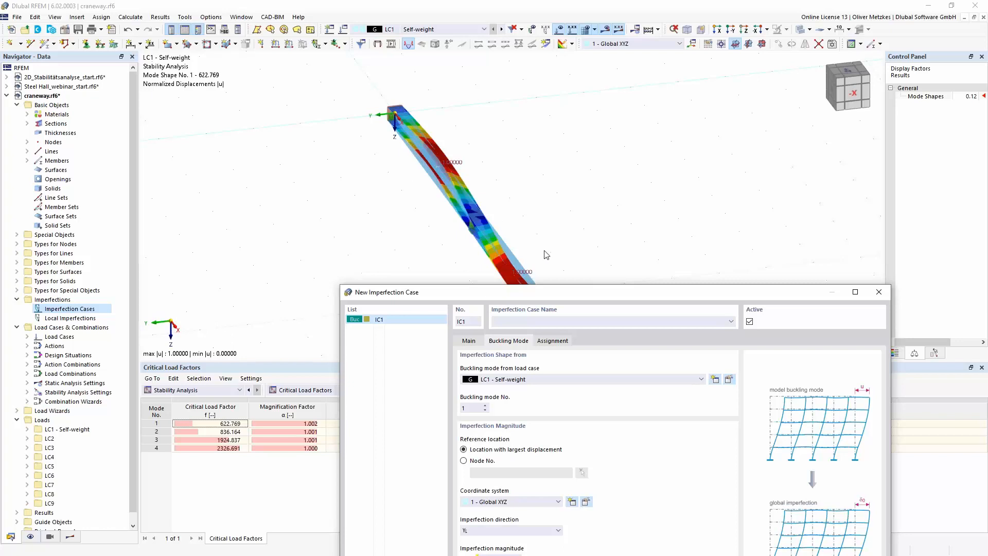
drag(578, 286, 584, 137)
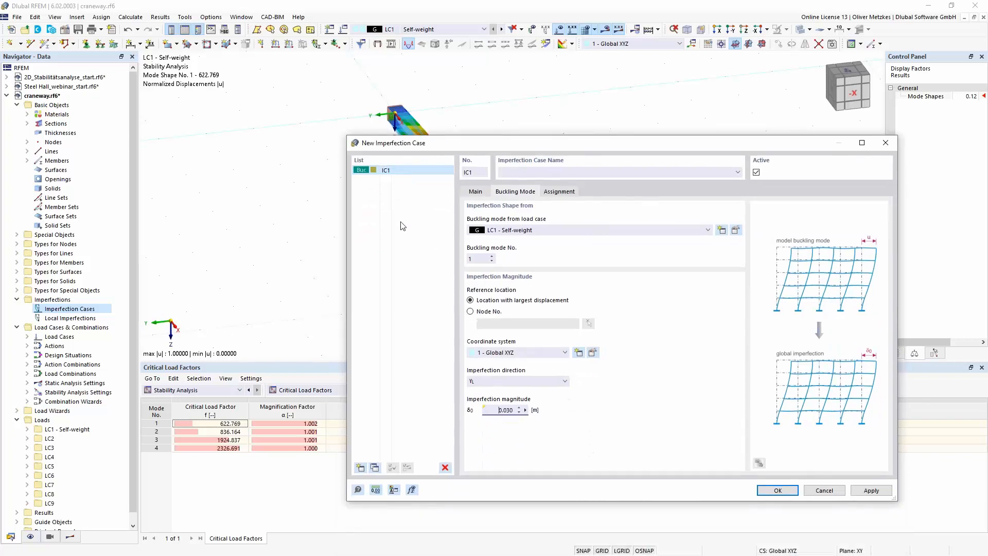
Create a second imperfection case IC2 with the imperfection type Group of Imperfection Cases.
click(360, 467)
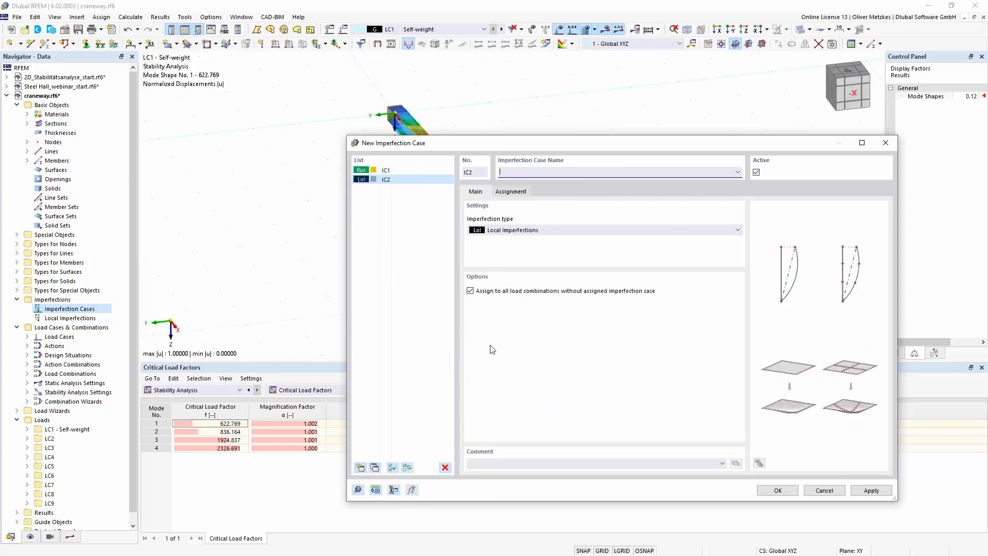
click(565, 232)
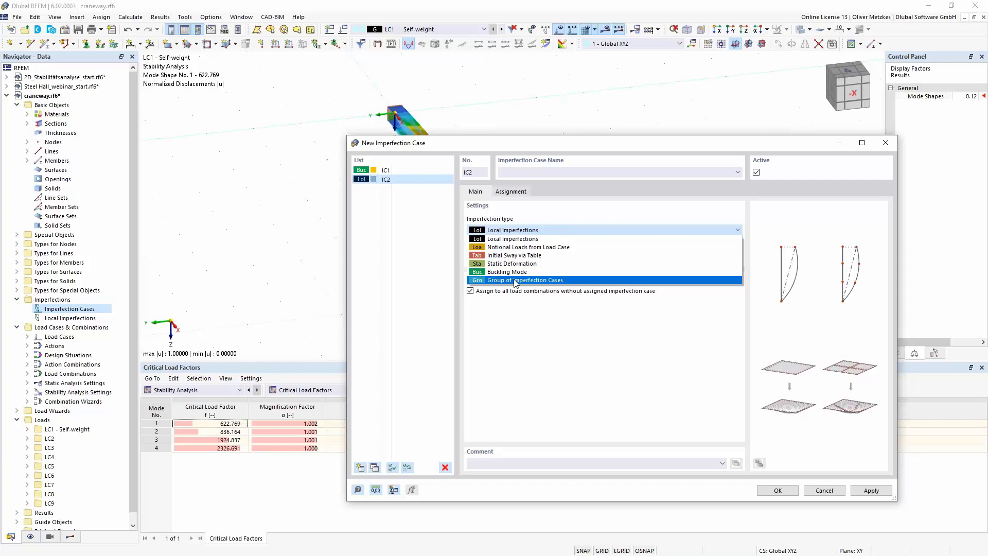
click(515, 280)
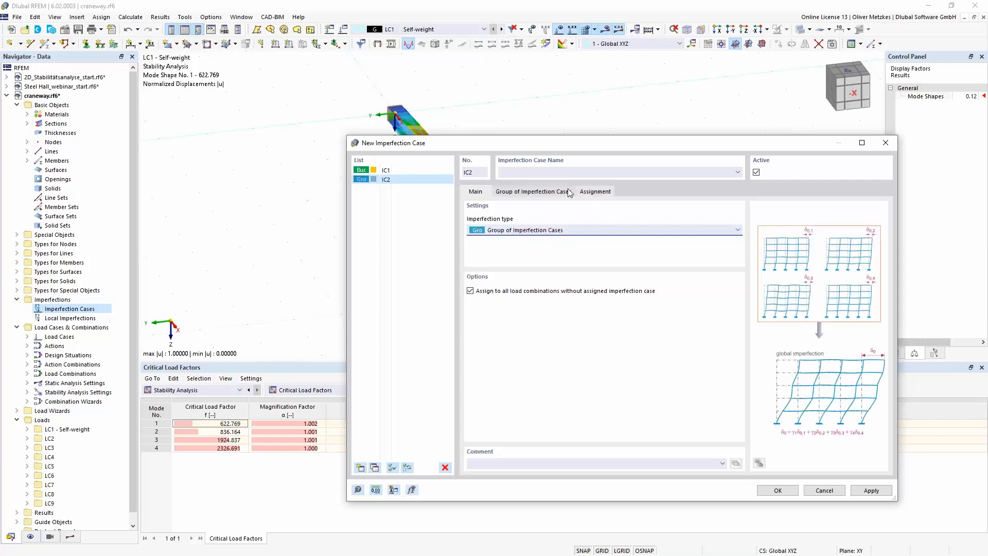
Add IC1 to the IC2 group with a factor of -1.00 and save the imperfection cases.
click(549, 191)
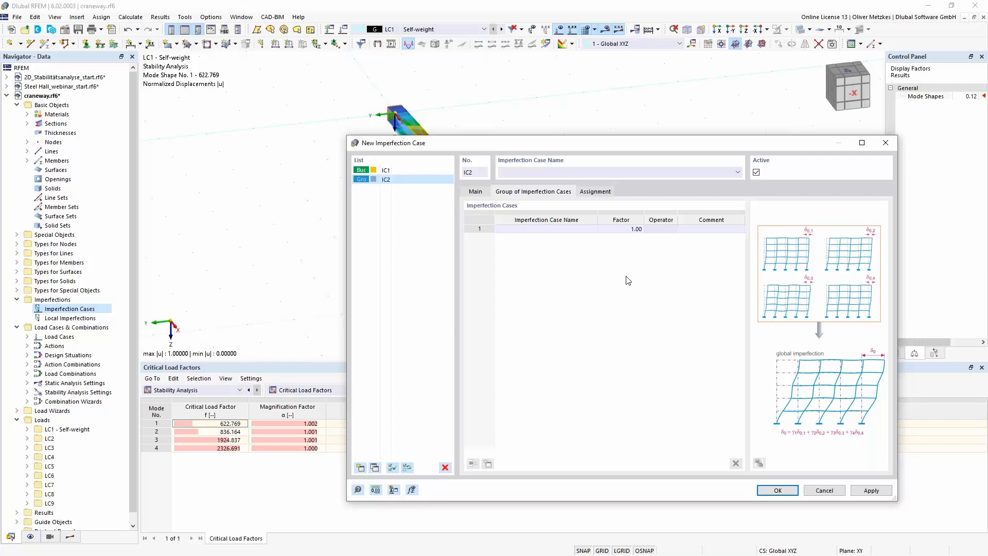
click(557, 230)
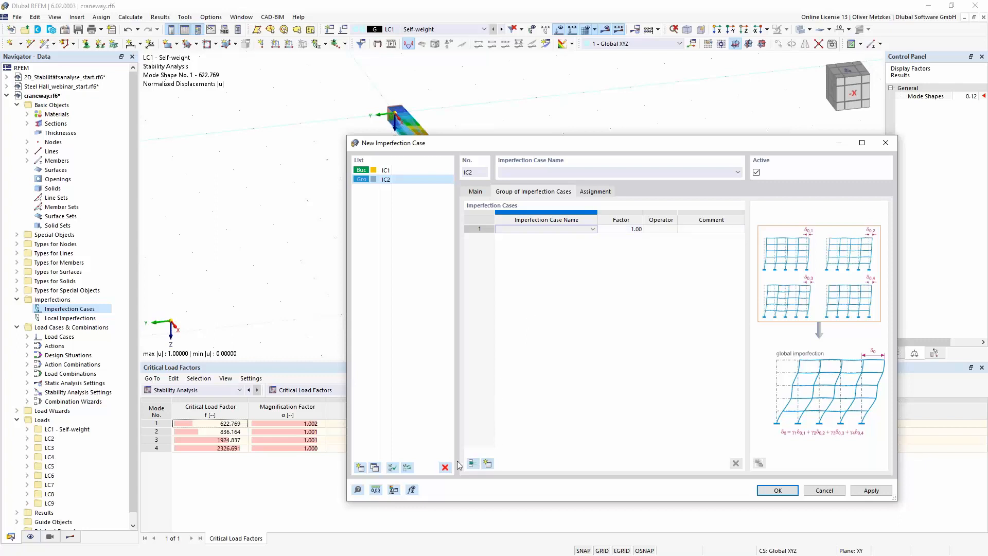
click(661, 230)
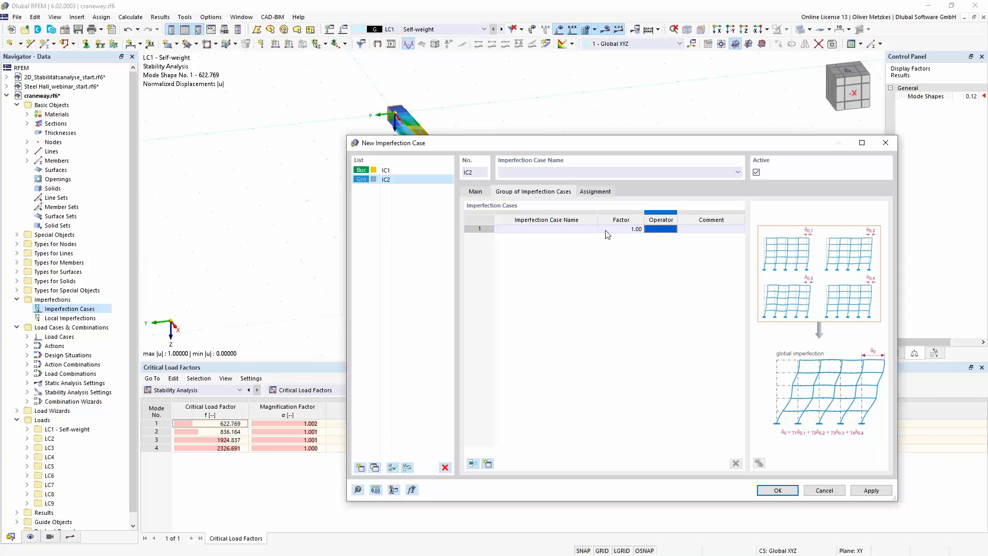
click(591, 231)
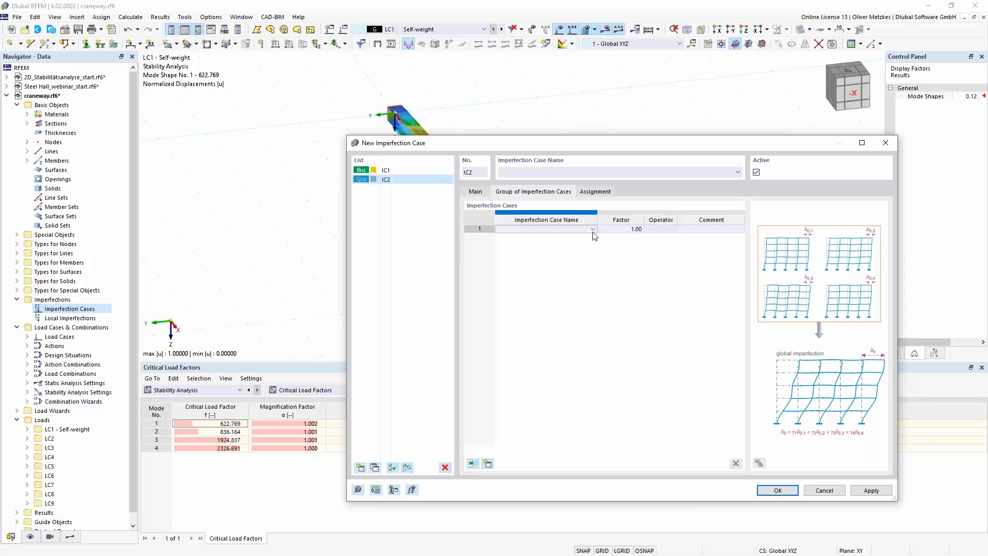
click(593, 232)
click(504, 240)
click(625, 229)
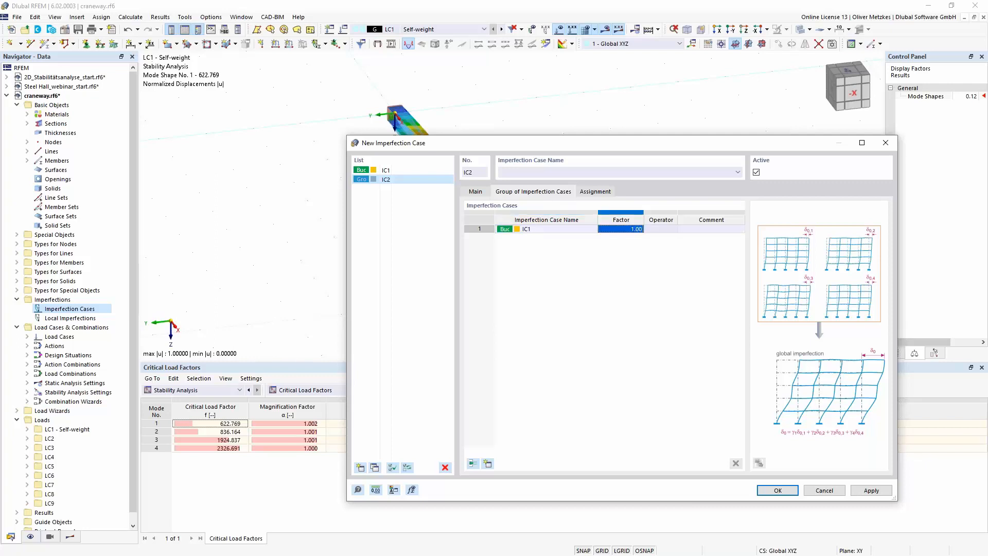
click(585, 231)
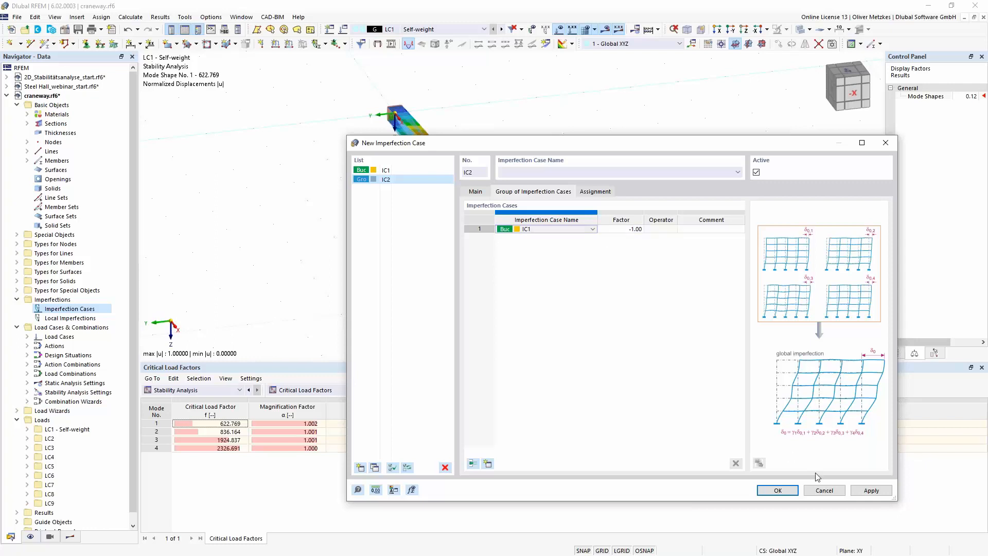
click(783, 491)
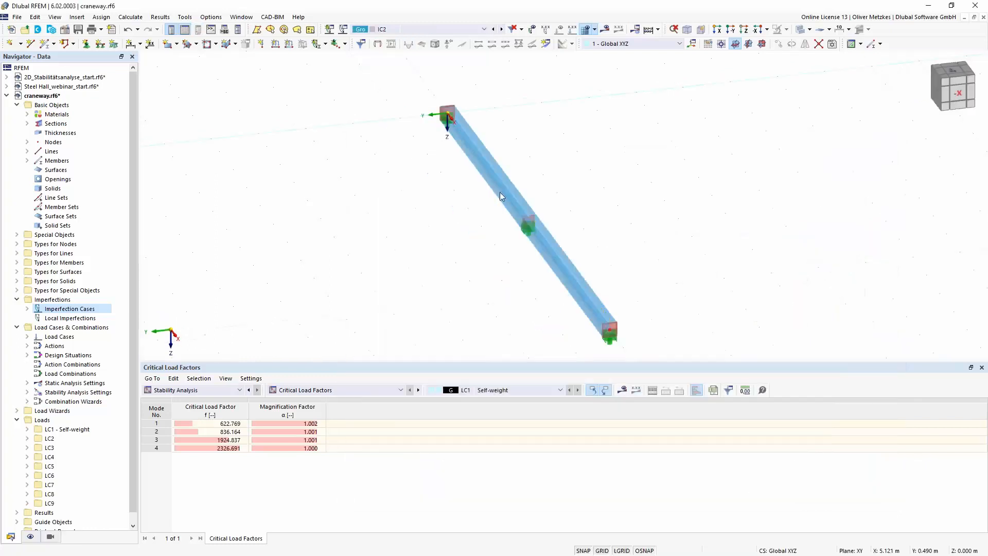
Calculate imperfection case IC2 and display its global deformations on the beam.
ctrl+middle_drag(530, 310, 560, 289)
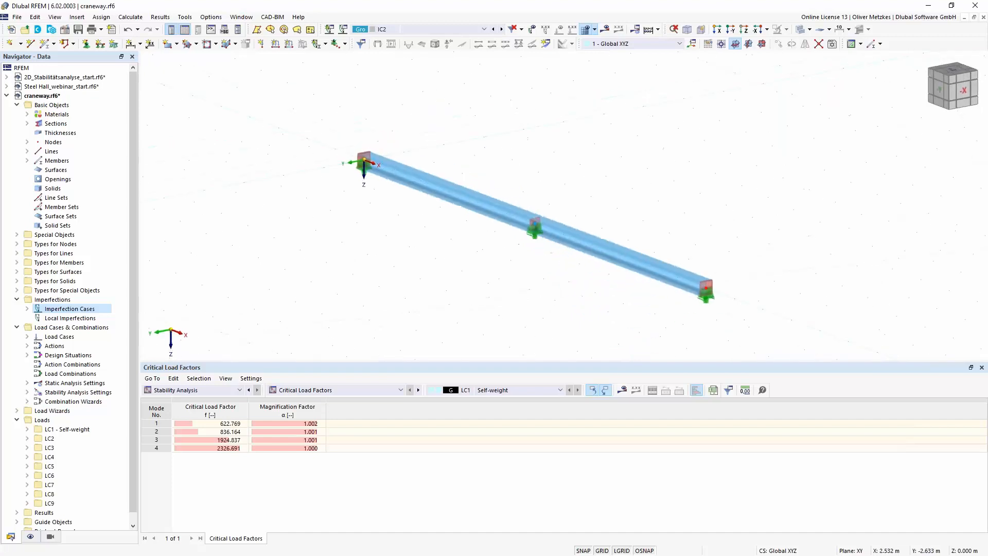
middle_drag(402, 160, 264, 161)
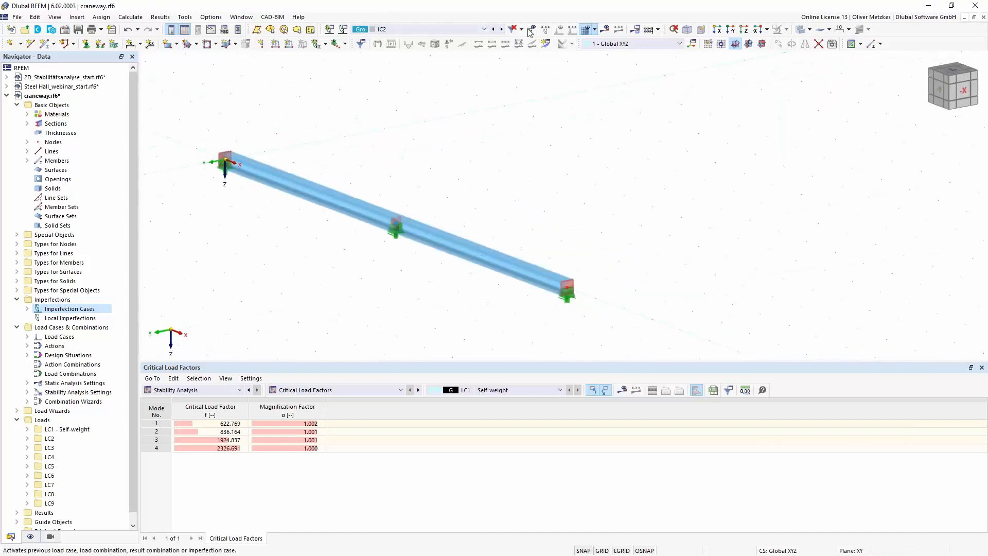
click(606, 29)
click(535, 326)
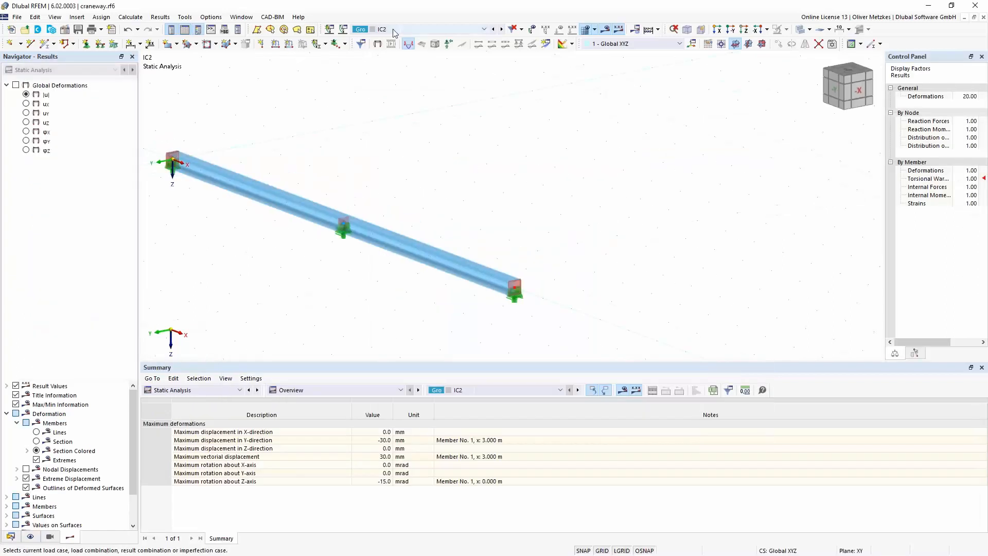
click(20, 86)
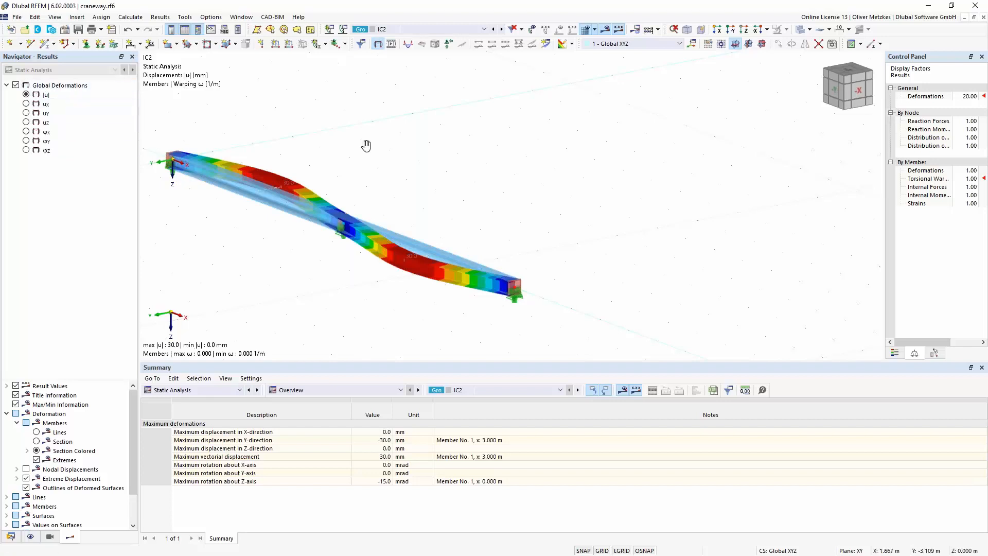
middle_drag(365, 145, 481, 165)
Calculate imperfection case IC1 and compare its deformed shape with that of IC2.
click(447, 29)
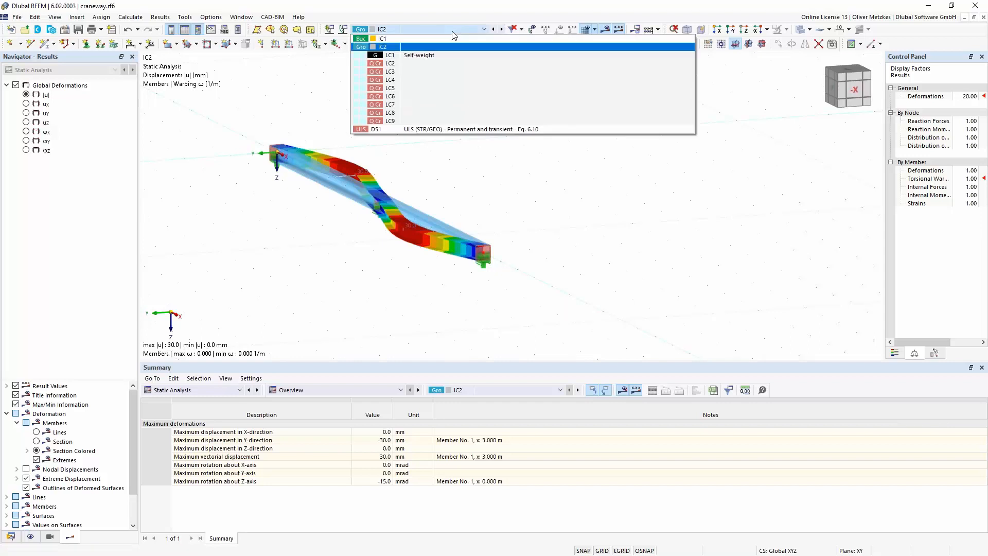
click(447, 42)
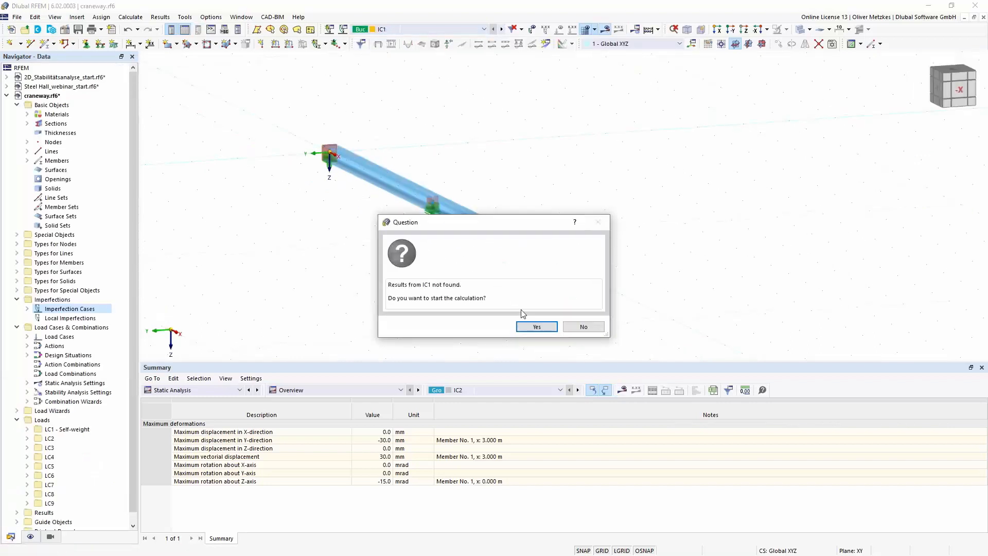
click(530, 327)
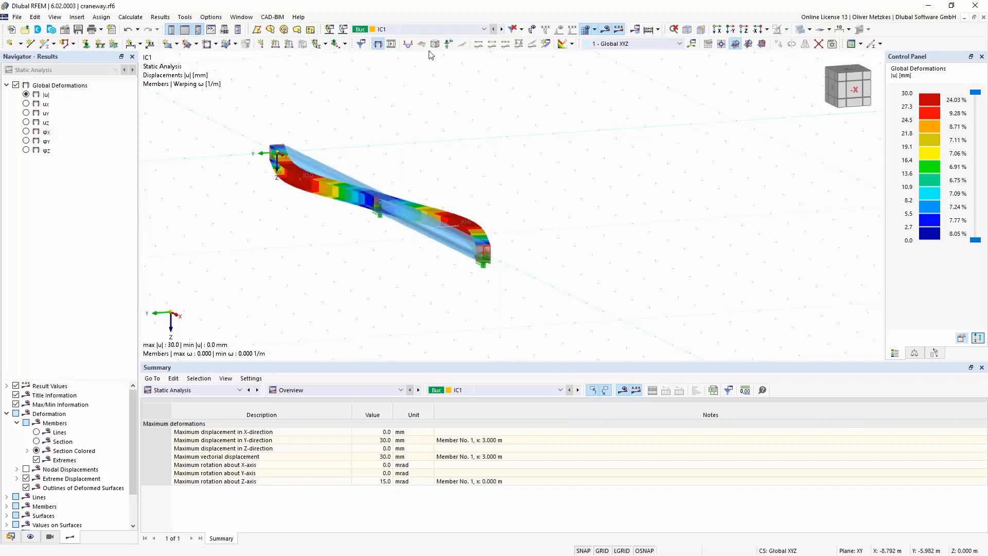
click(502, 29)
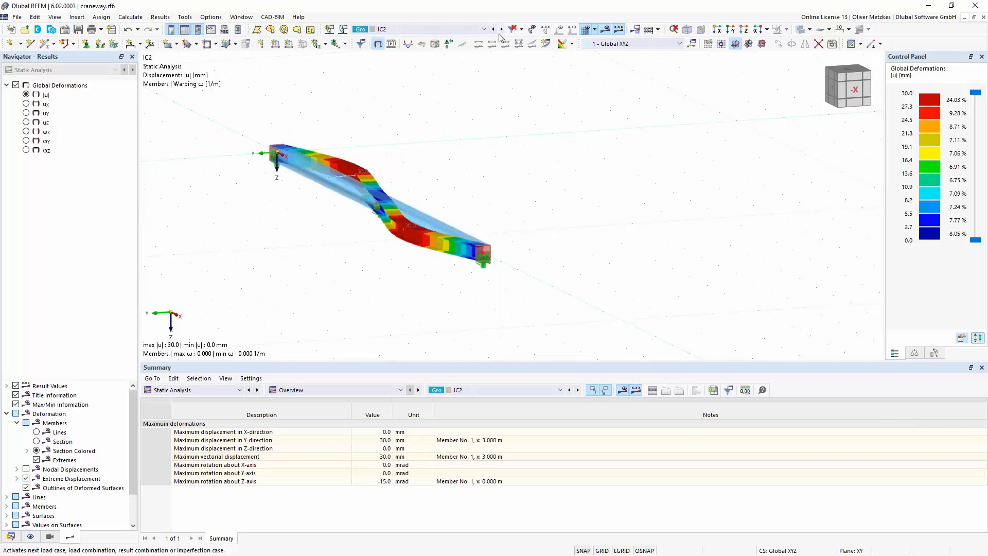
Check the imperfection case options in the combination wizard assigned to design situation DS1.
click(366, 30)
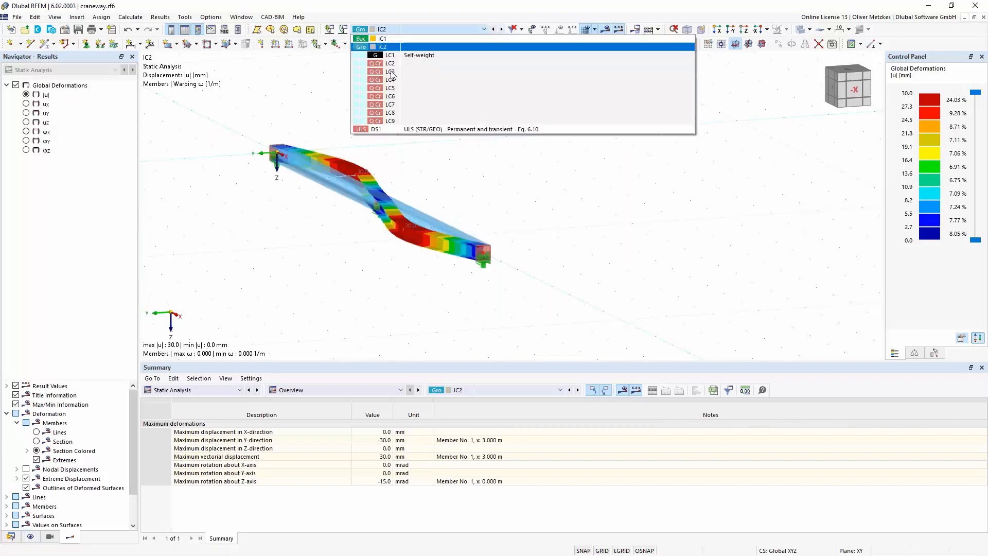
click(395, 128)
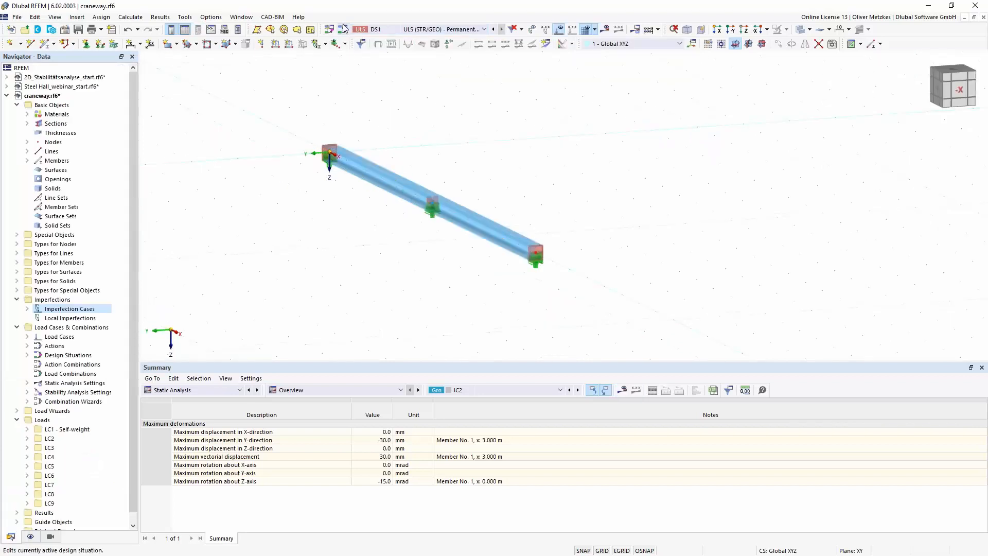
click(344, 30)
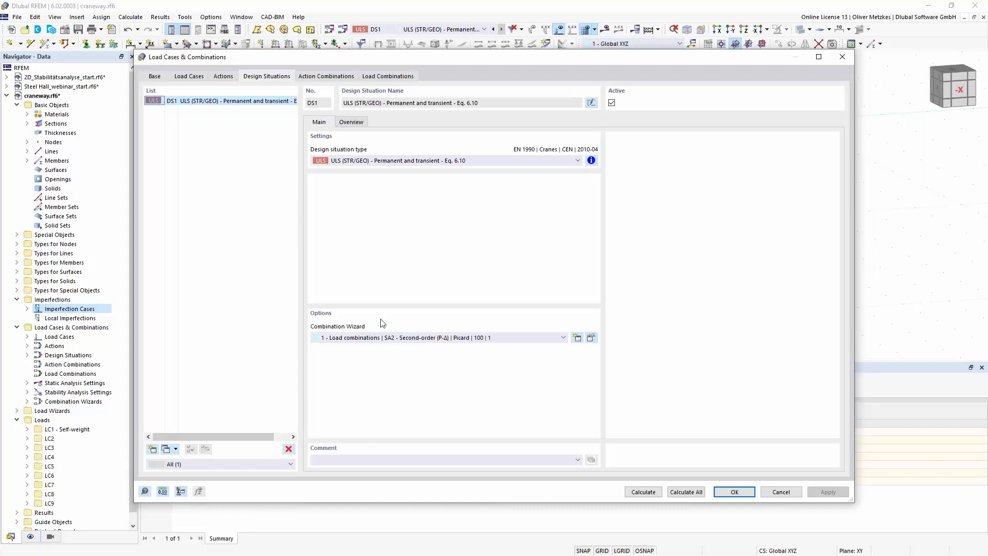
click(596, 339)
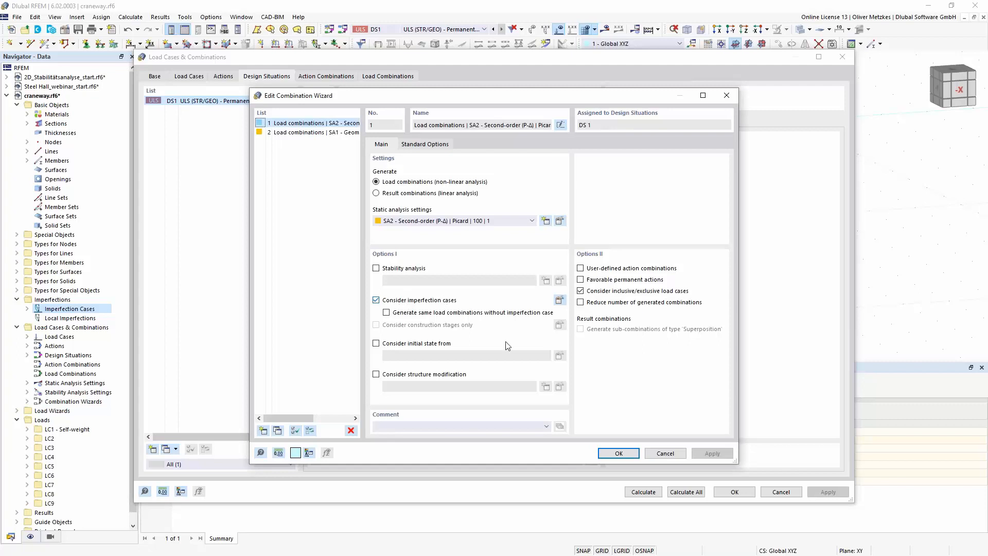
click(619, 453)
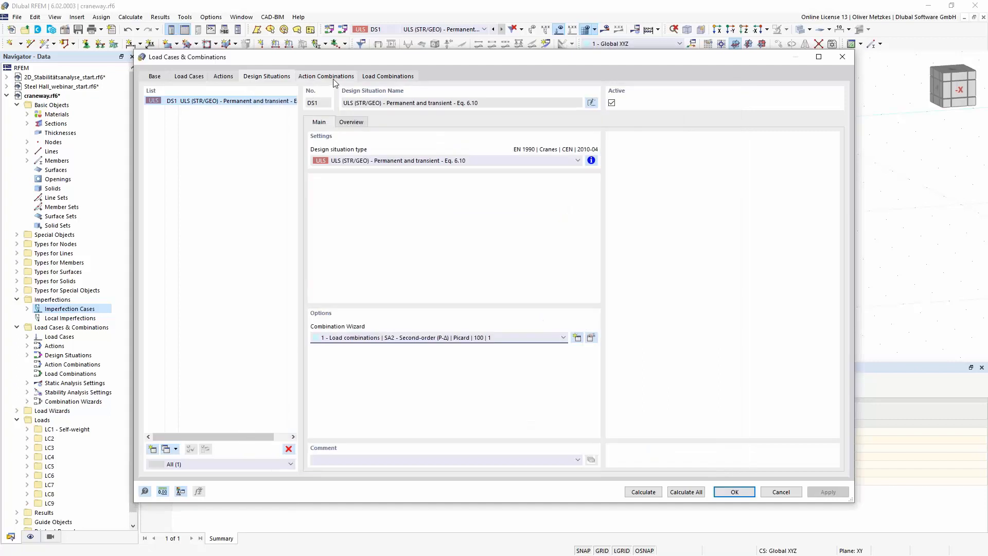
Generate the load combinations and examine which imperfection case is considered in CO3 and CO4.
click(388, 76)
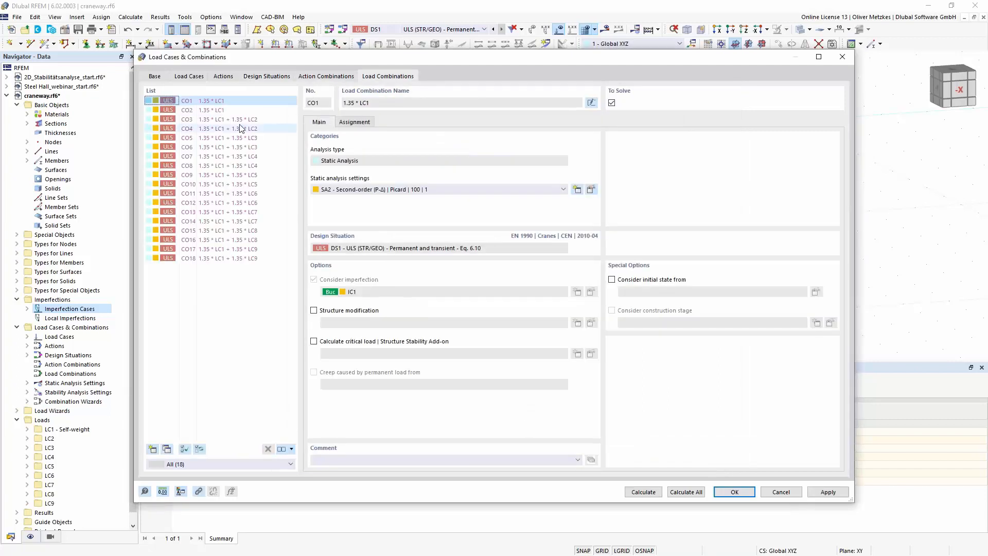
click(236, 121)
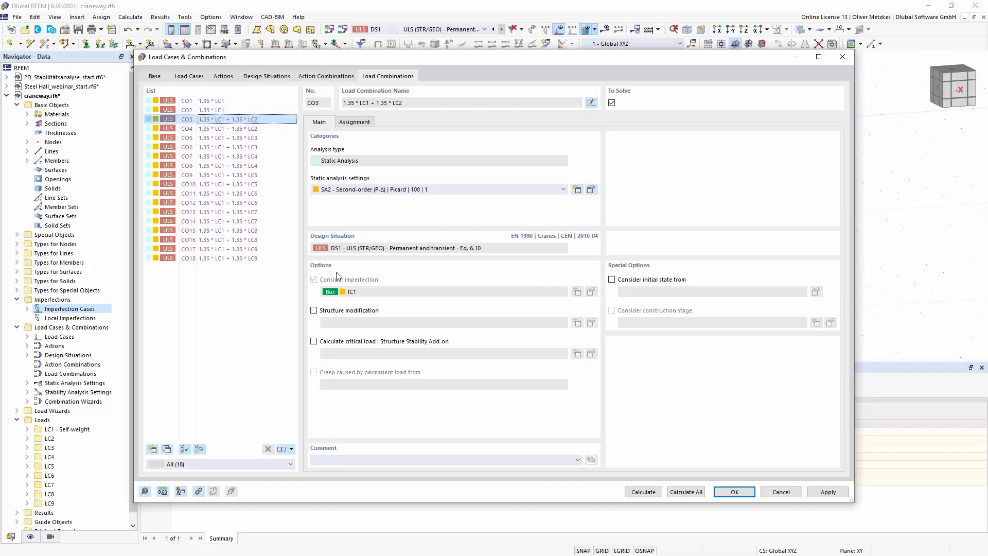
click(247, 128)
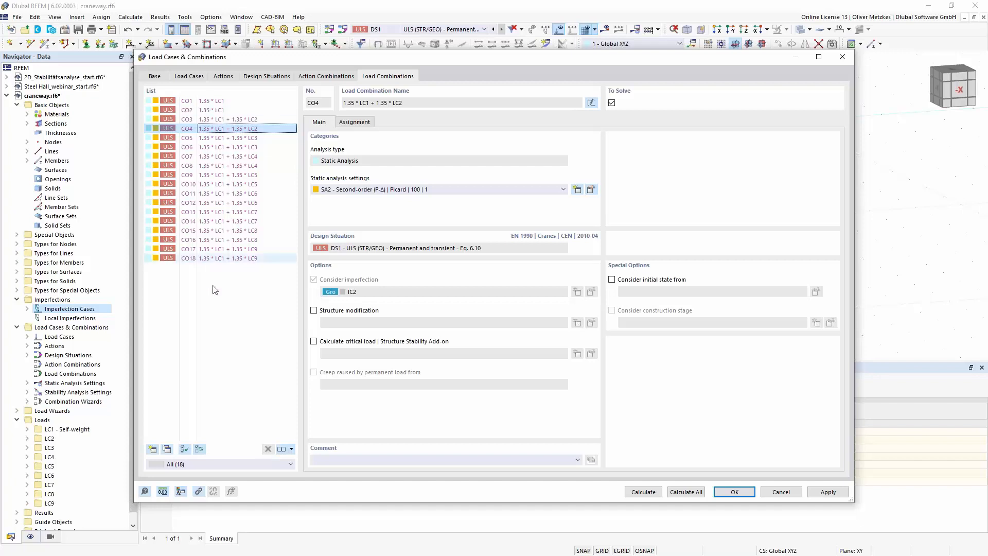
Calculate design situation DS1 and display the secondary torsional moment MT,sec on the beam.
click(274, 78)
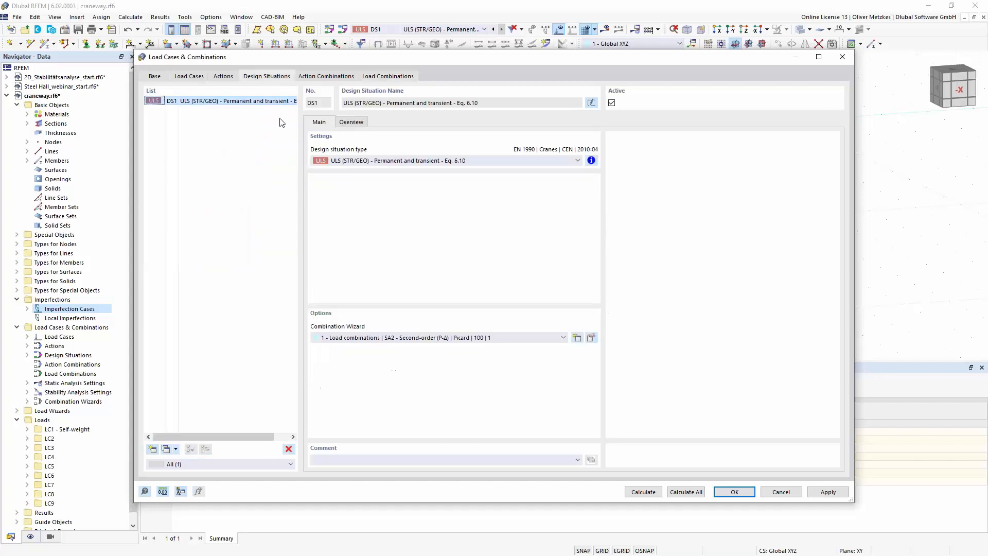
click(647, 495)
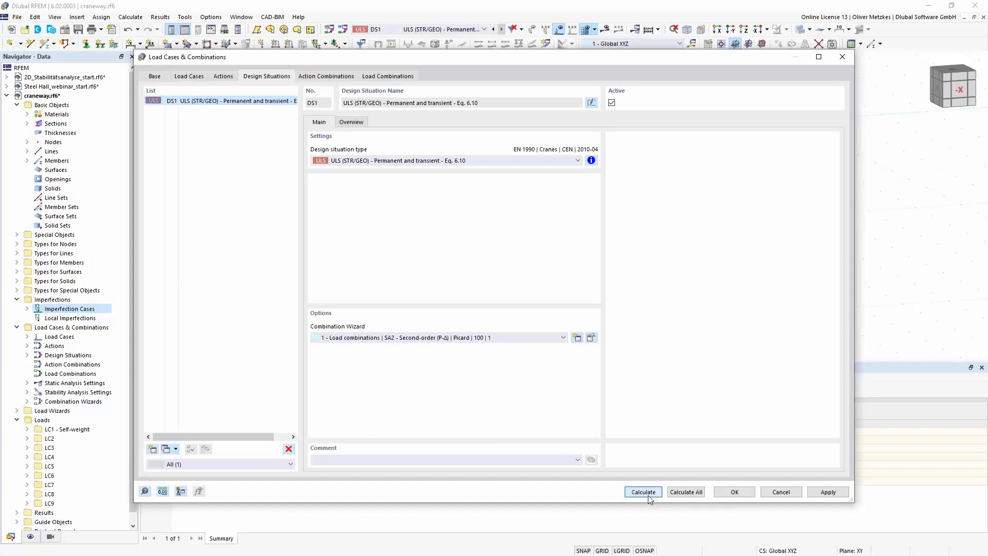
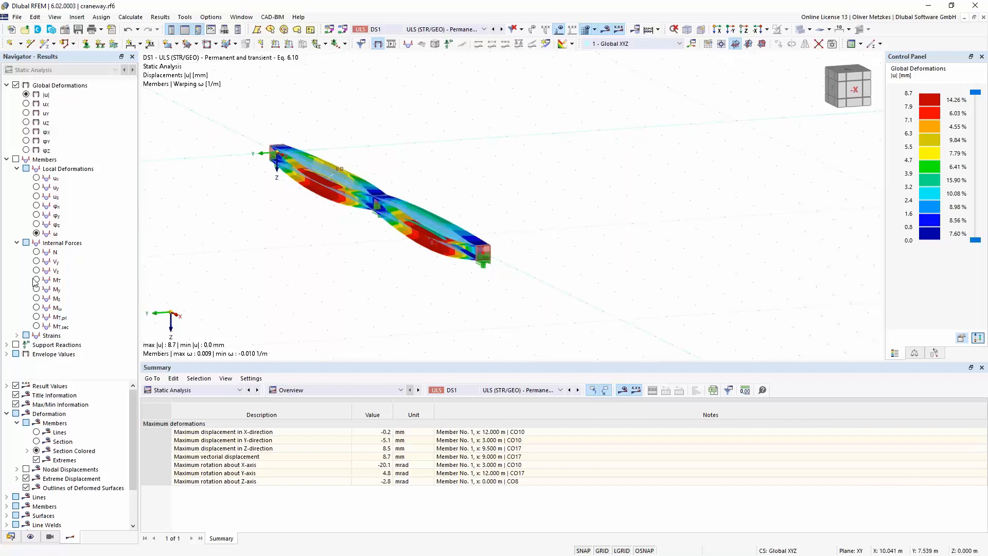
click(37, 325)
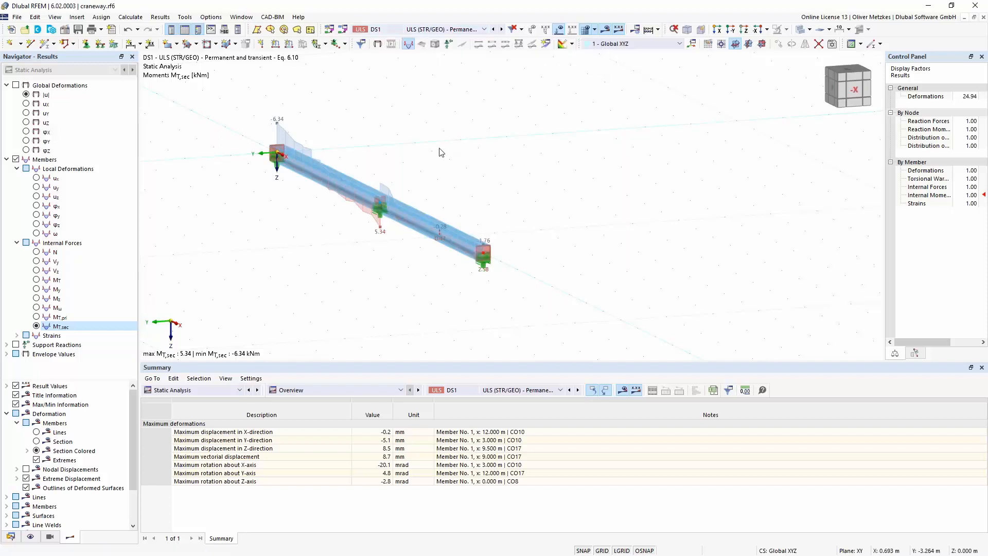
Activate the Steel Design add-on in the model's base data.
click(66, 32)
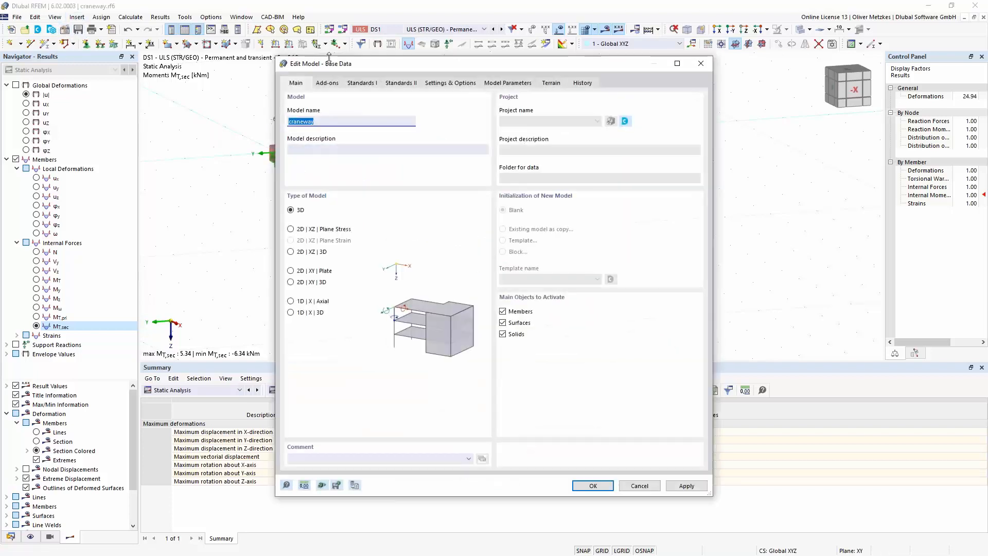
click(326, 83)
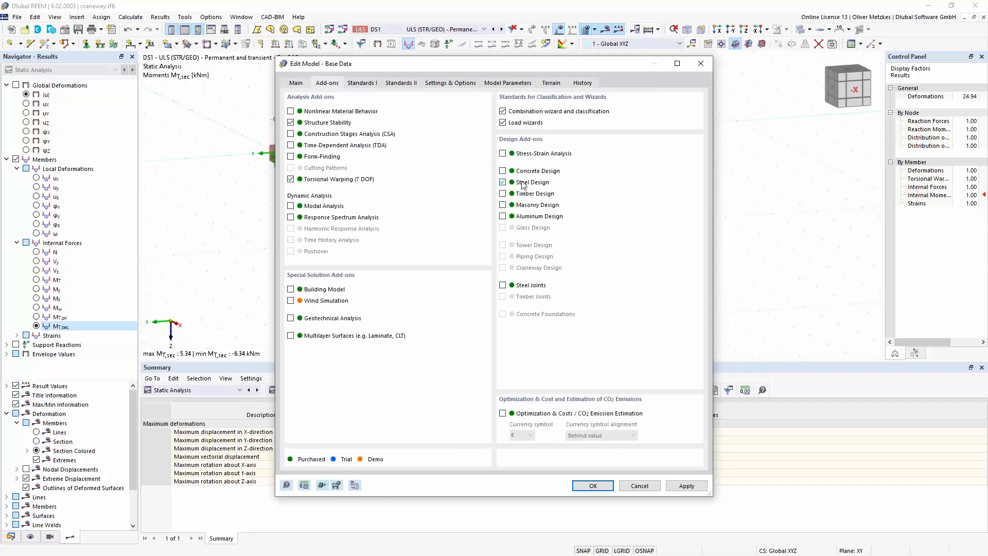
click(503, 182)
click(593, 486)
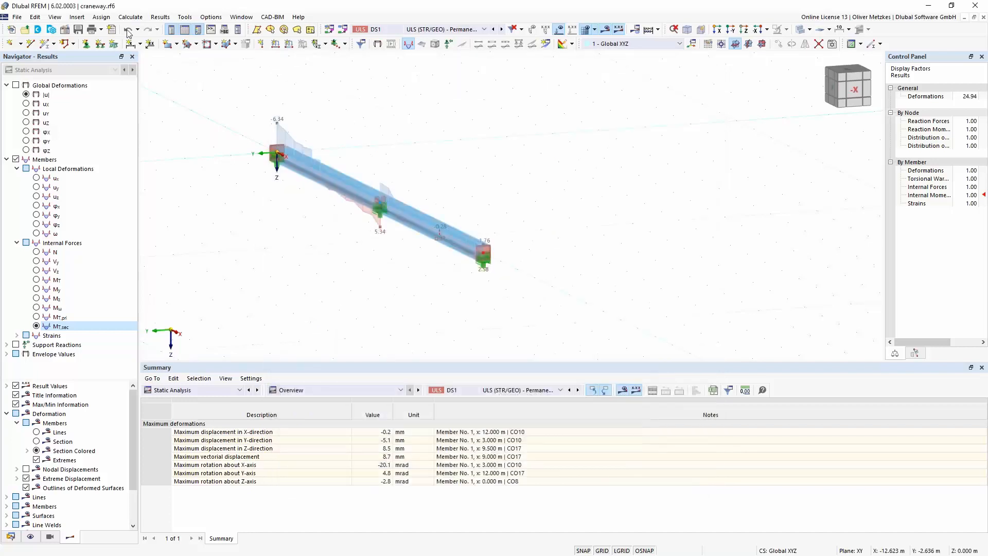
Save the model as craneway.rf6 including the FE mesh and results.
click(78, 29)
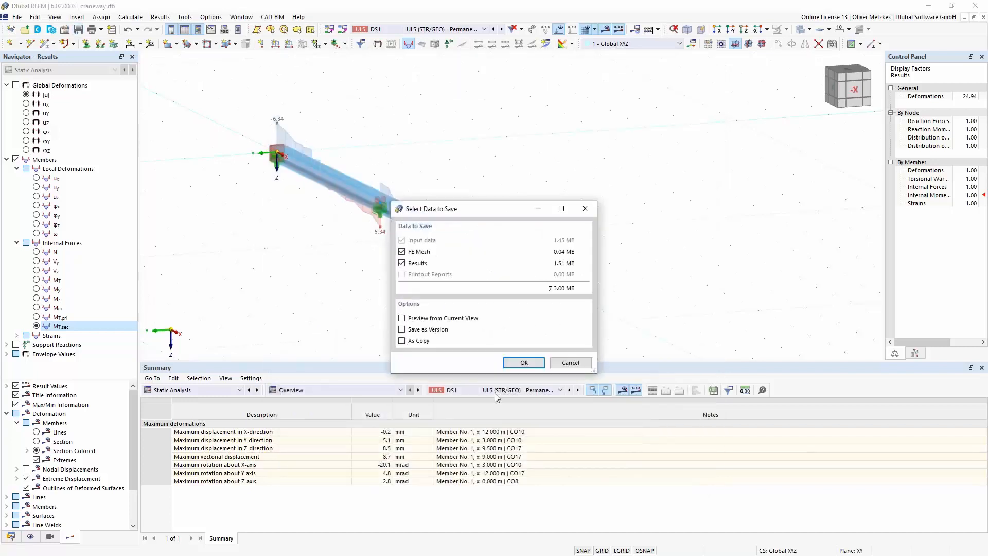
click(524, 365)
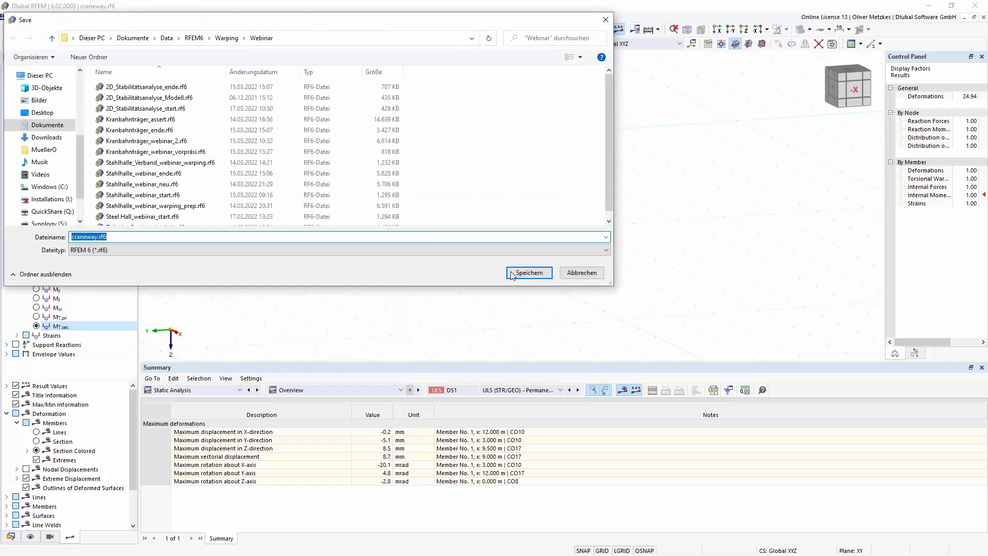
click(513, 273)
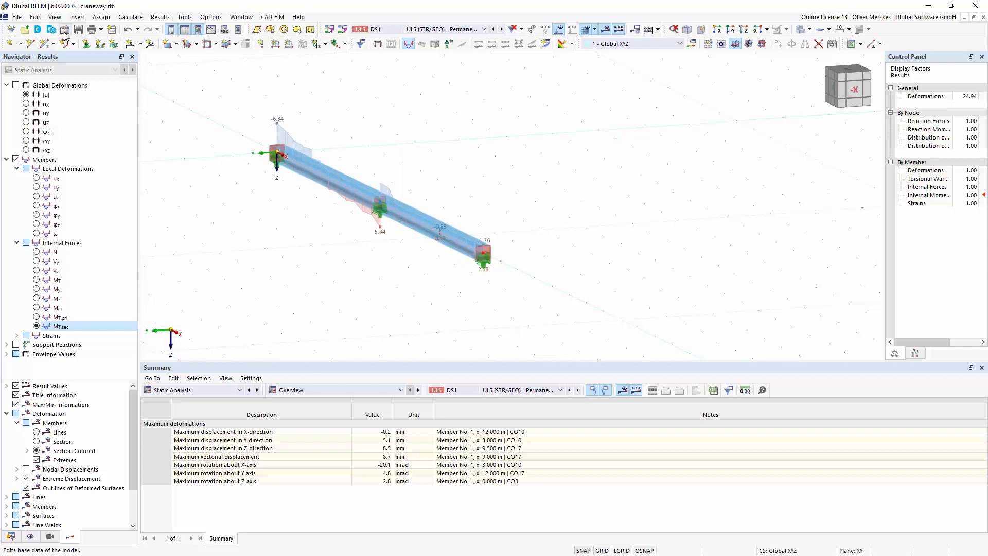
Review the steel design input data for design situations, objects to design, materials and sections.
click(171, 393)
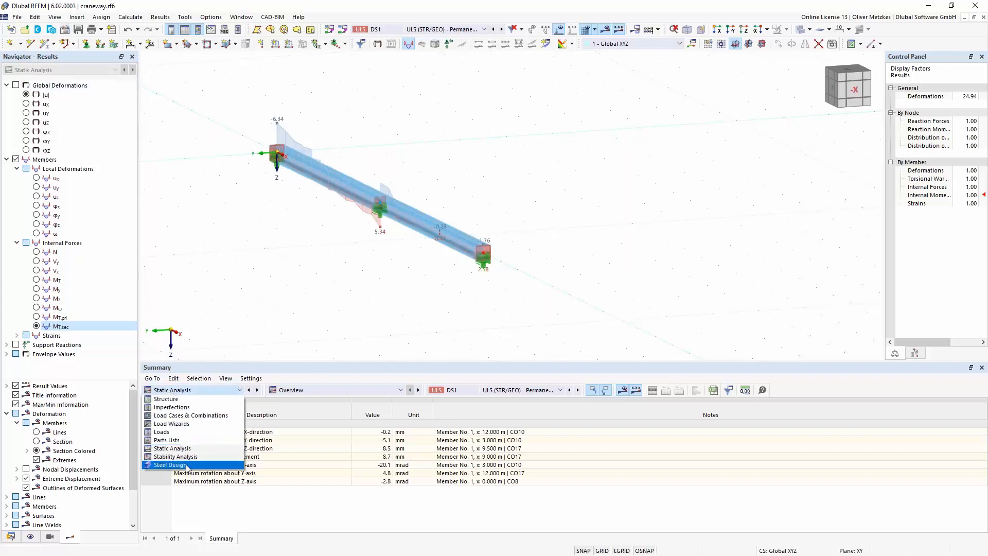
click(170, 464)
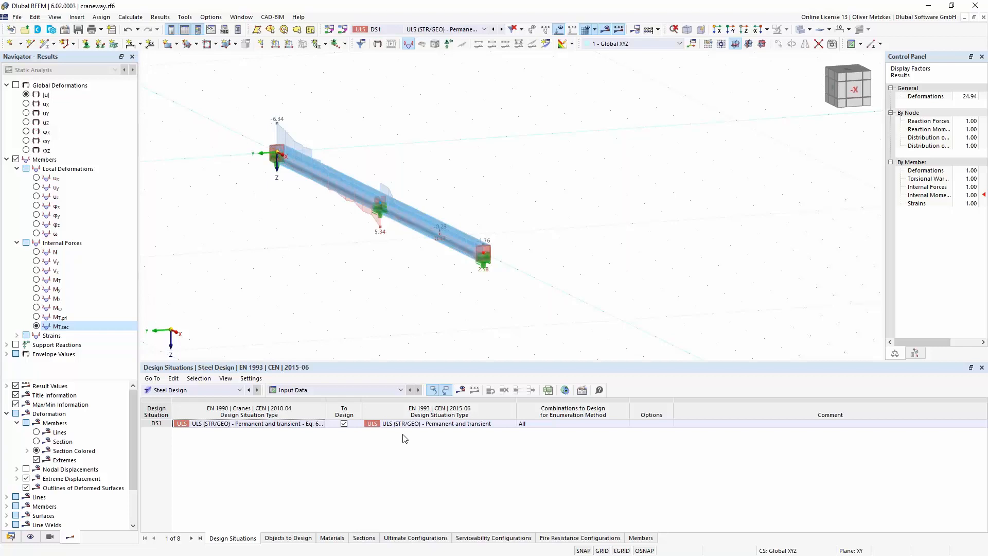
click(300, 539)
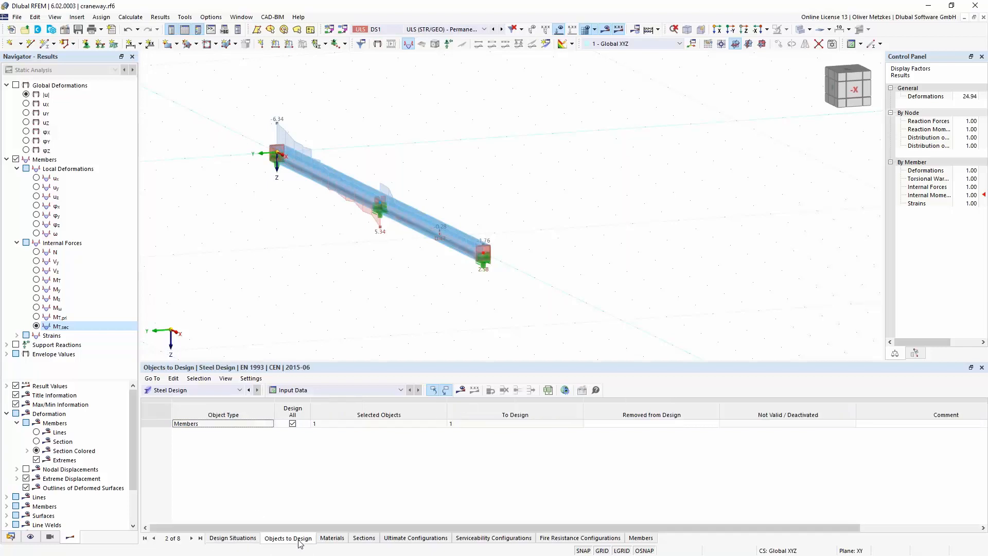
click(335, 538)
click(364, 538)
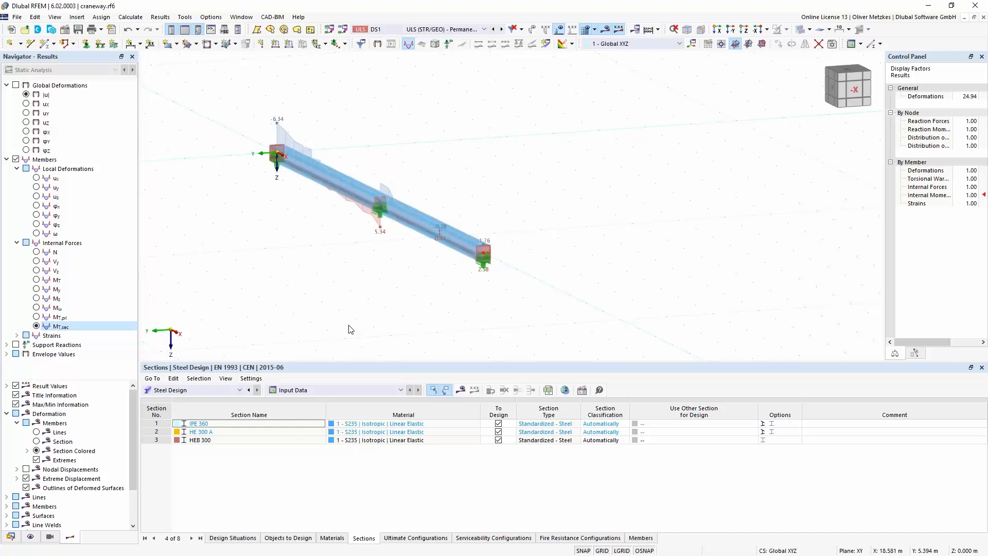
In the Default ultimate configuration, use γM1 for determining the section resistance and deactivate the stability design.
click(433, 539)
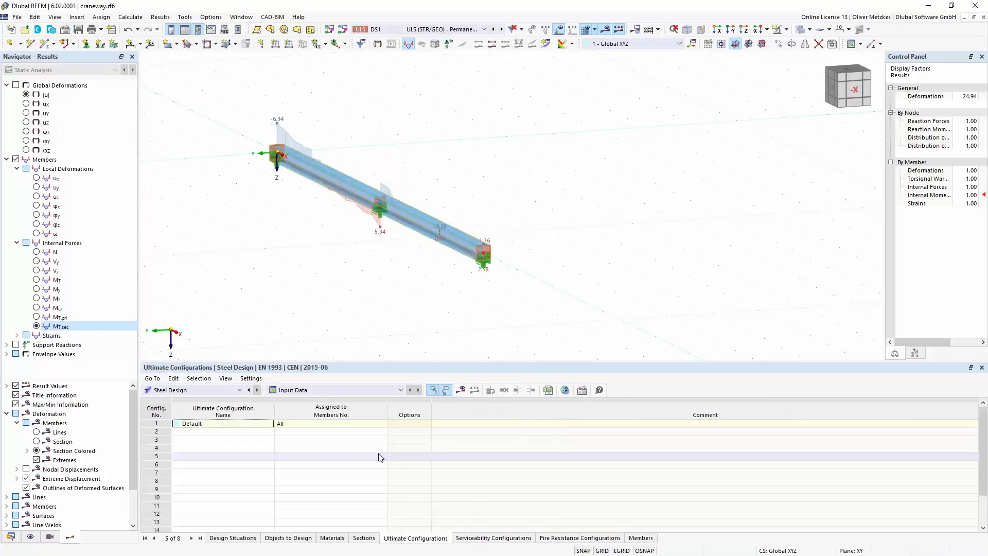
click(150, 423)
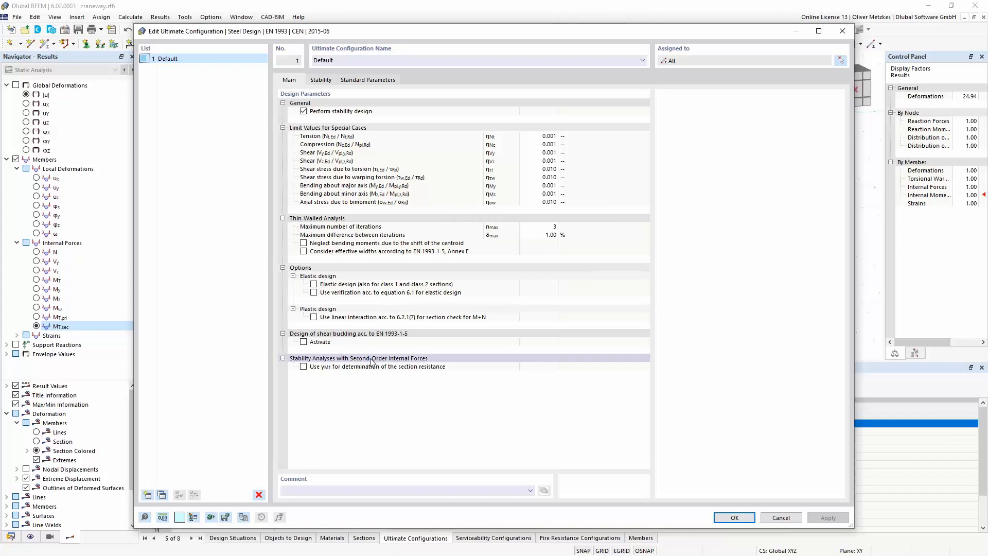
click(303, 366)
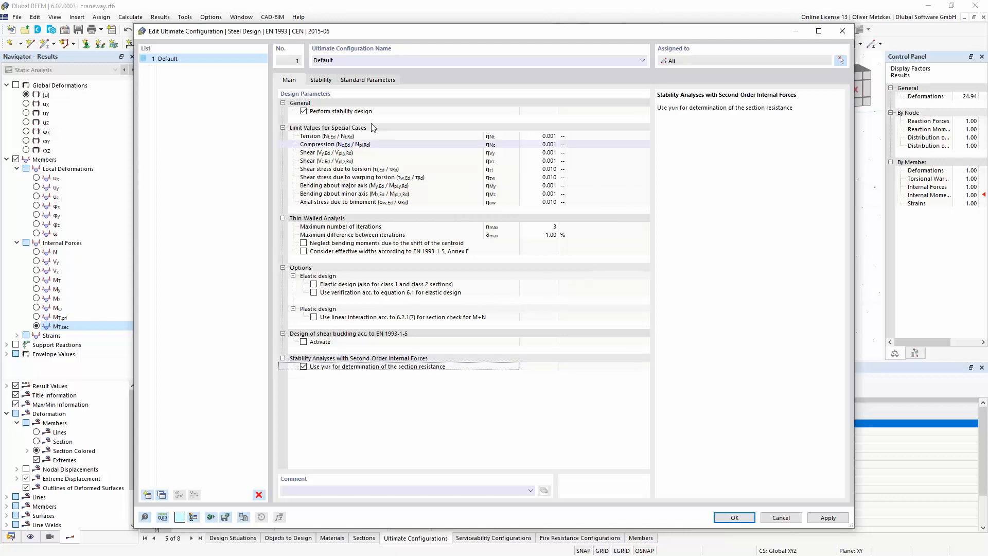
click(305, 112)
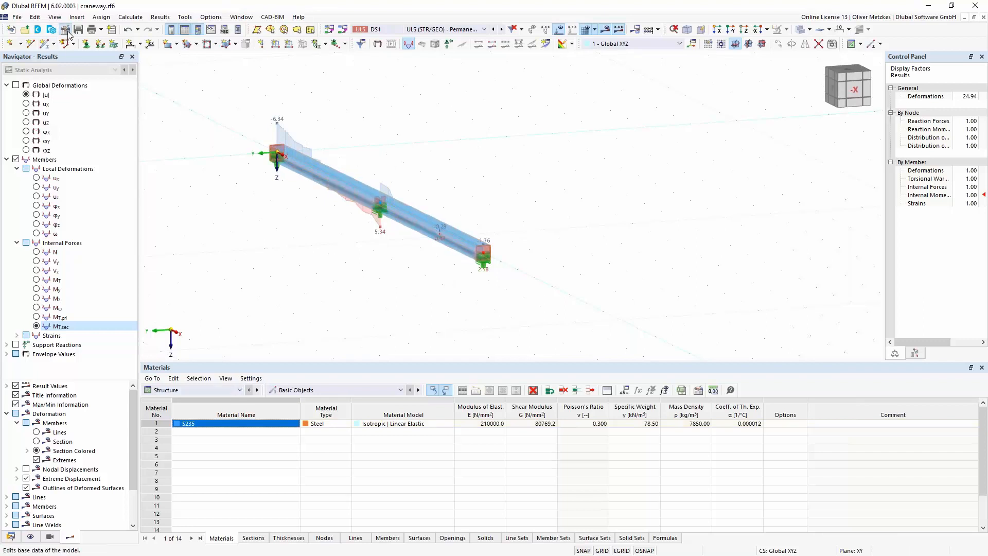
Reactivate the Steel Design add-on in the craneway model's base data.
click(327, 83)
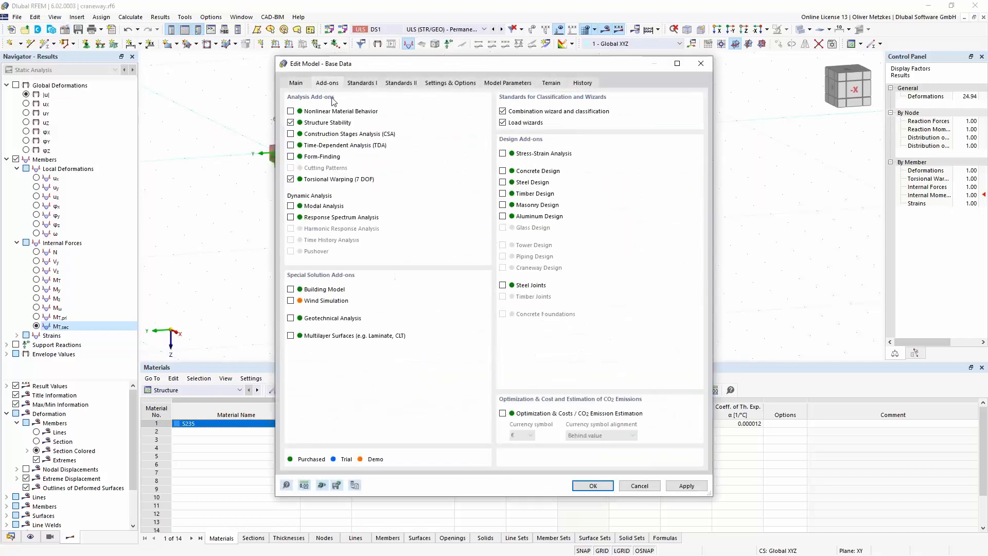
click(503, 182)
click(593, 486)
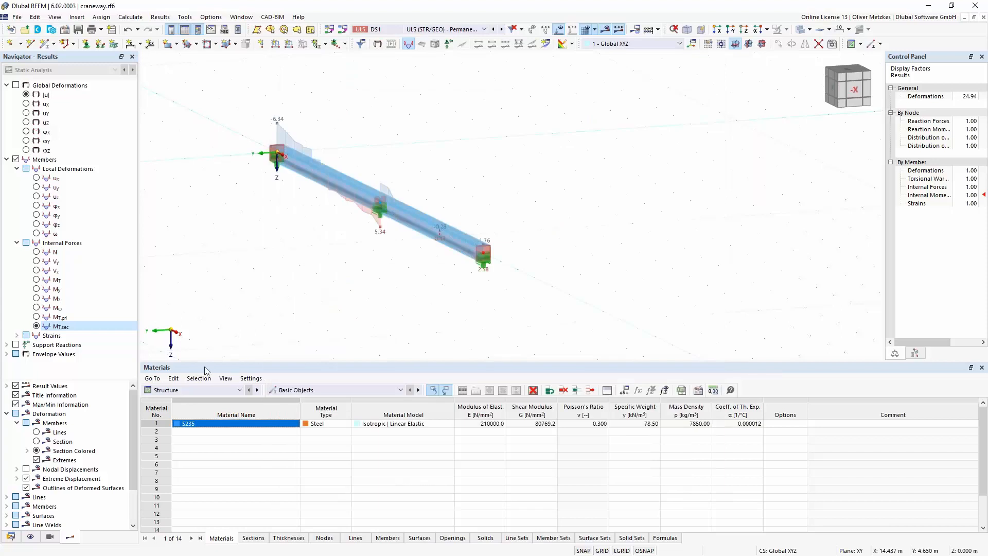
Reopen the steel design's Default ultimate configuration and check its stability design and γM1 settings.
click(215, 390)
click(200, 465)
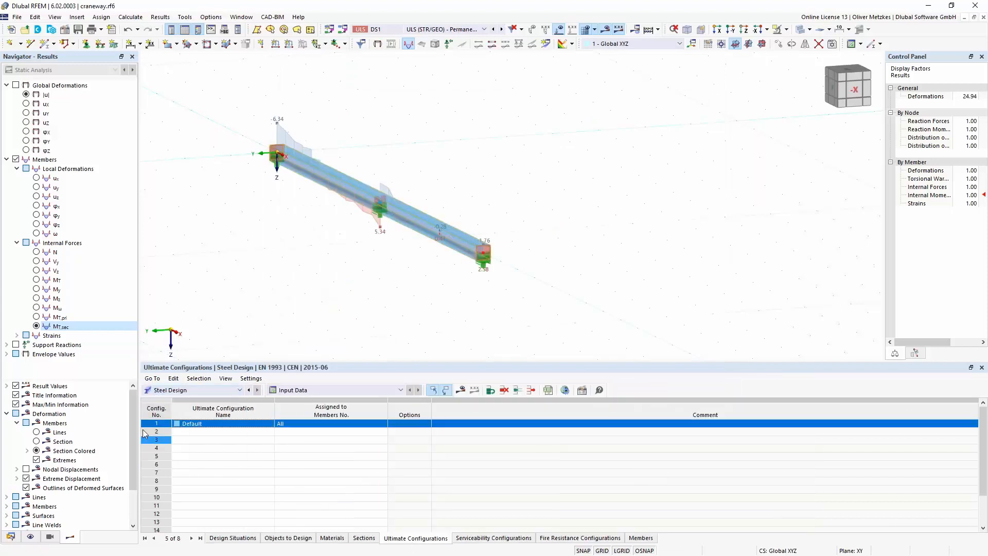
double_click(152, 423)
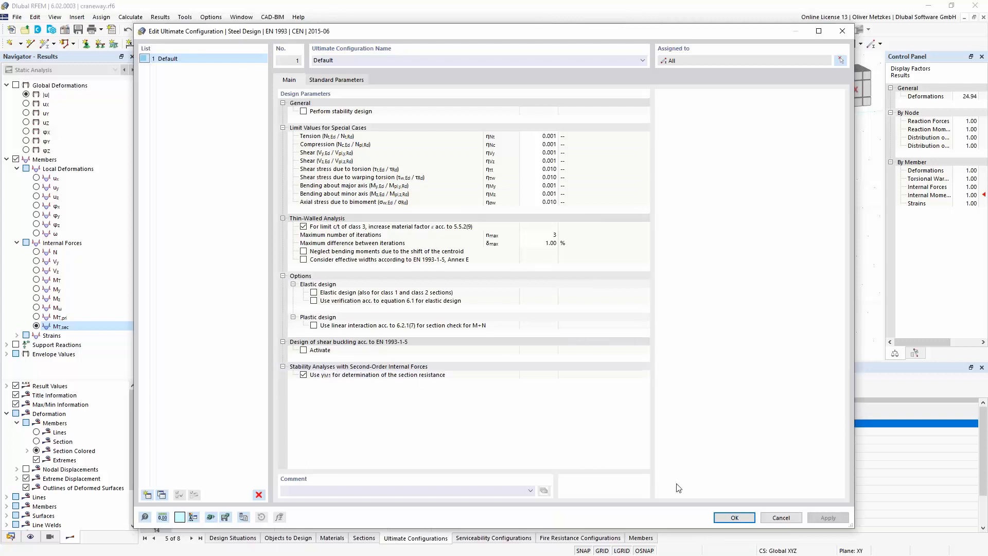
click(732, 518)
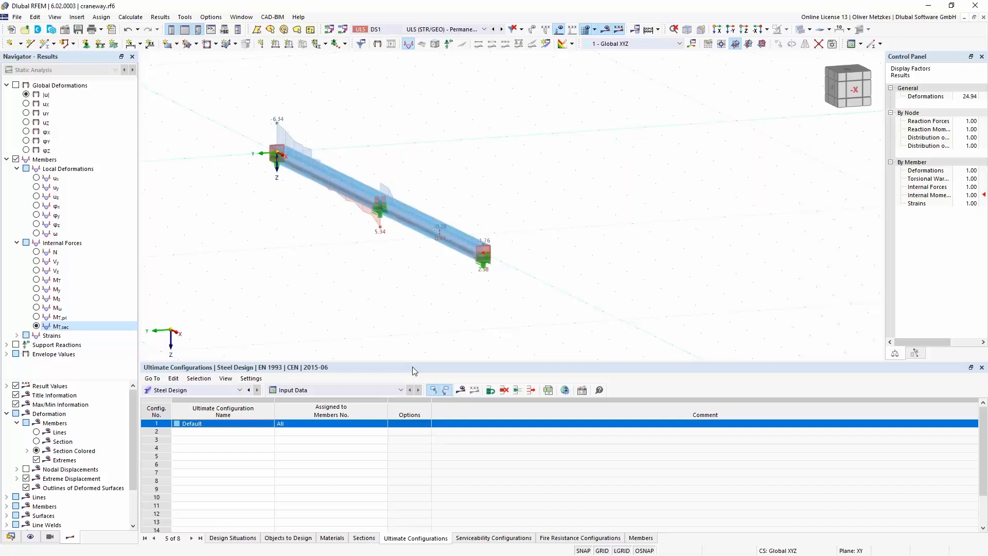
Calculate the steel design and open the check details of the axial and shear stress section proof SP6100 for CO10.
click(460, 389)
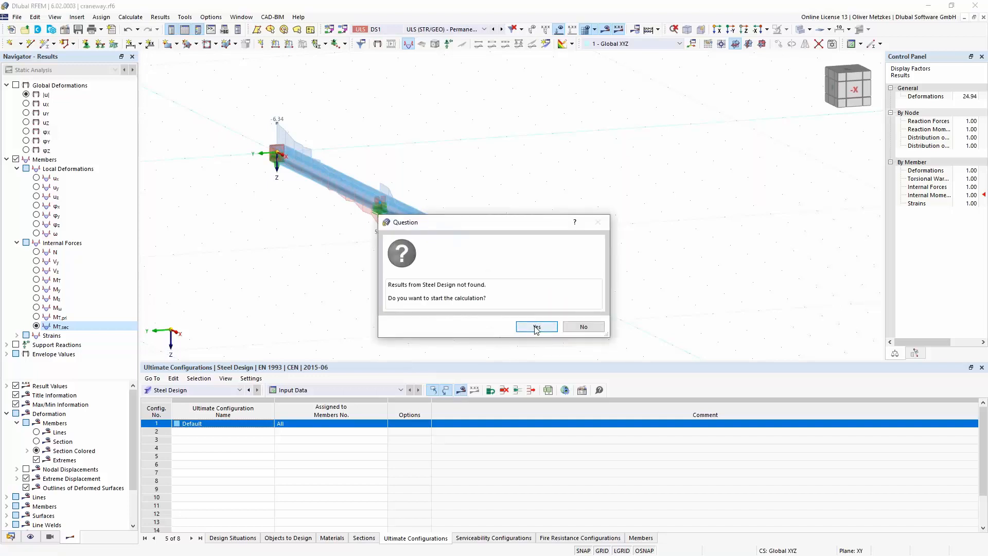
click(535, 327)
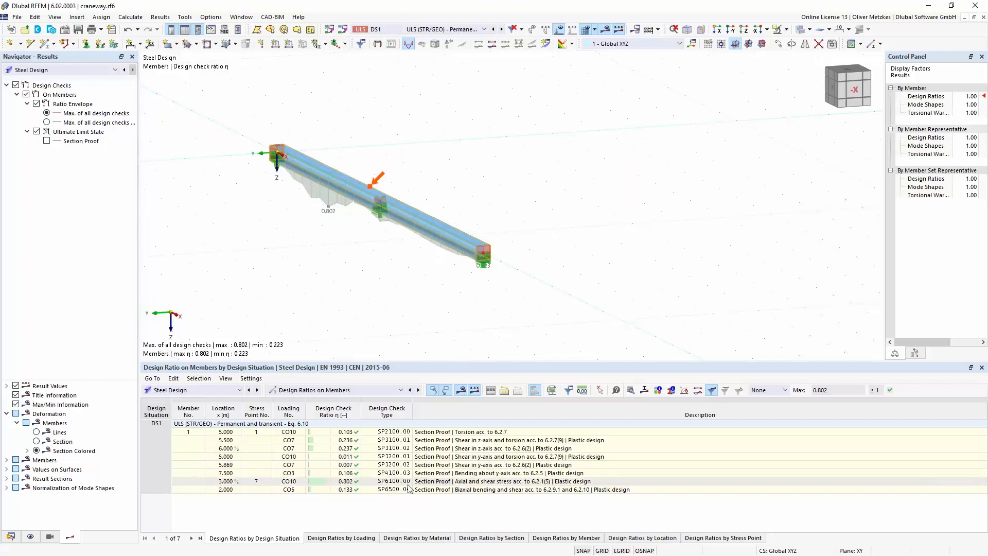
click(491, 482)
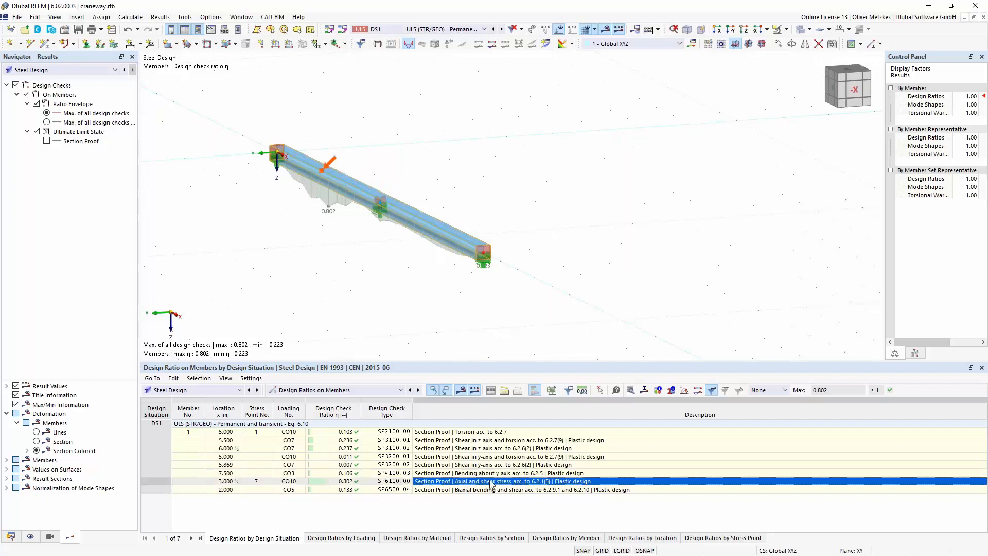
double_click(492, 482)
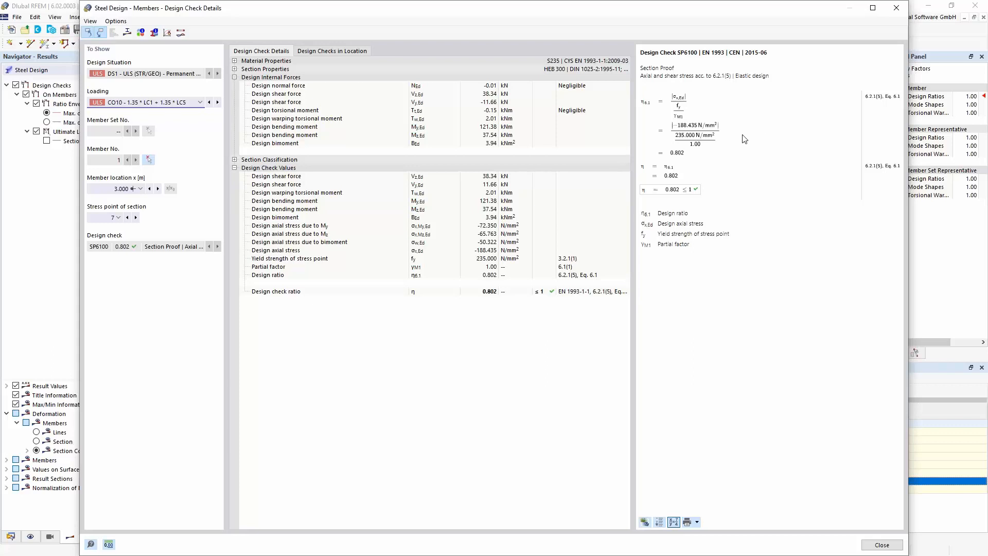
Examine the axial stresses due to My, Mz and bimoment and the partial factor γM1 in the check details.
click(477, 228)
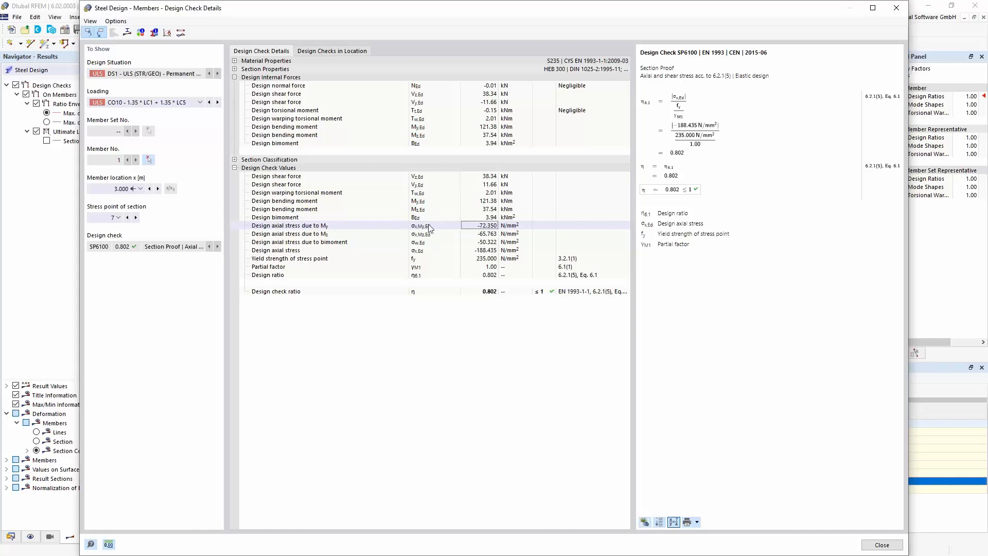
click(485, 234)
click(474, 243)
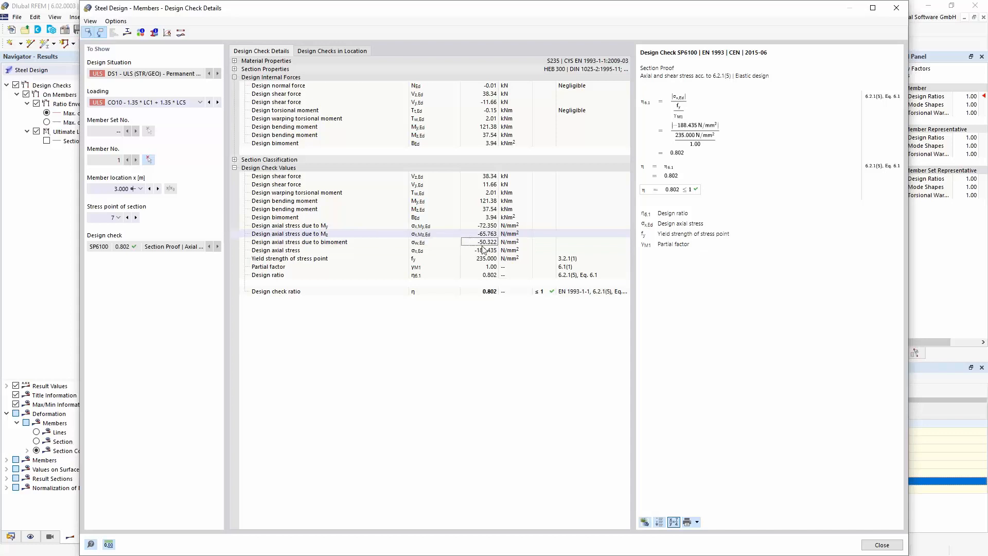
click(422, 268)
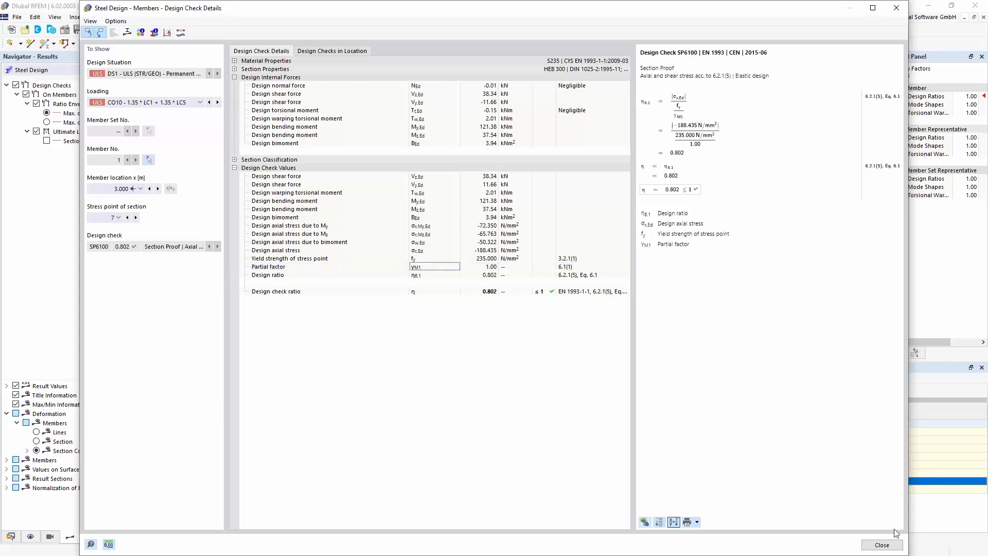
click(882, 545)
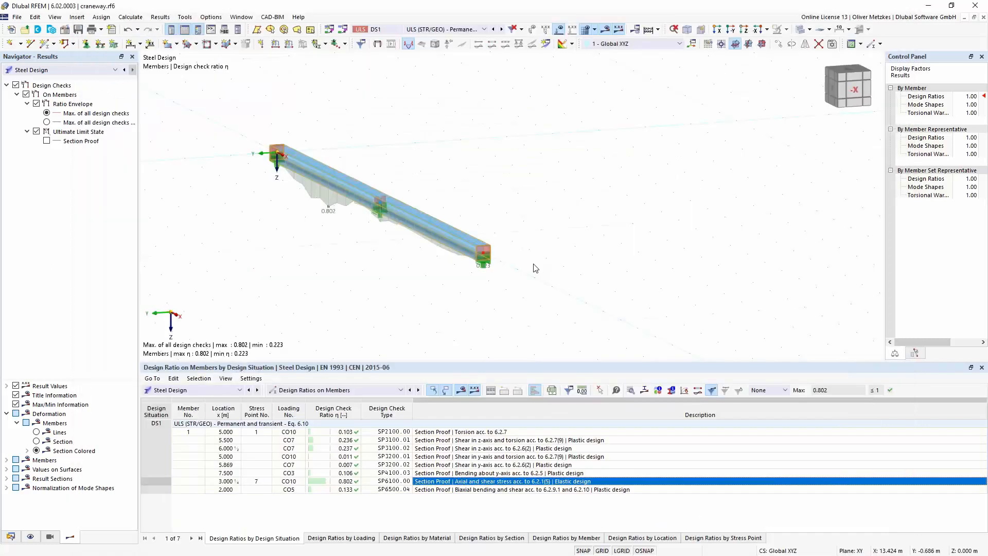
Switch from the craneway model to the open Steel Hall_webinar_start model.
ctrl+middle_drag(428, 278, 362, 280)
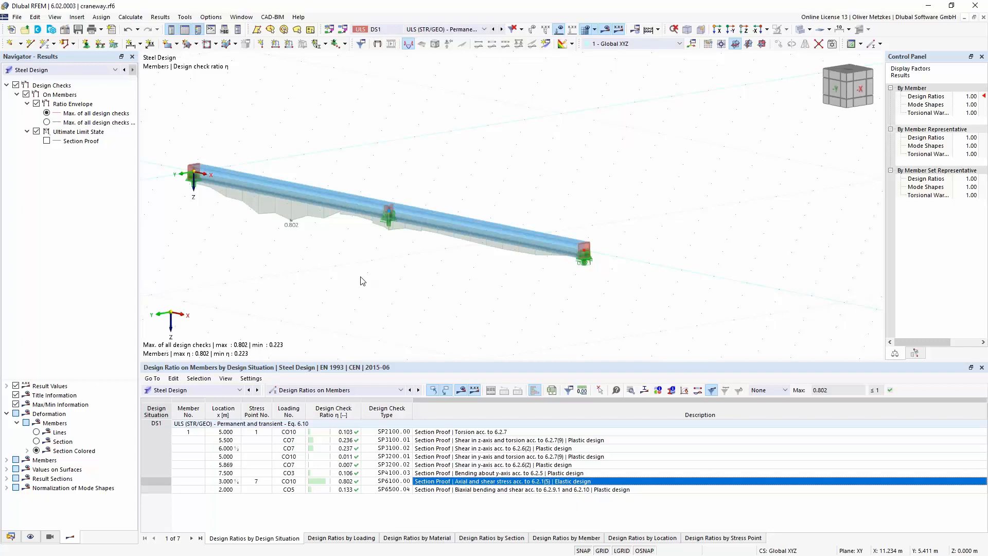
click(240, 17)
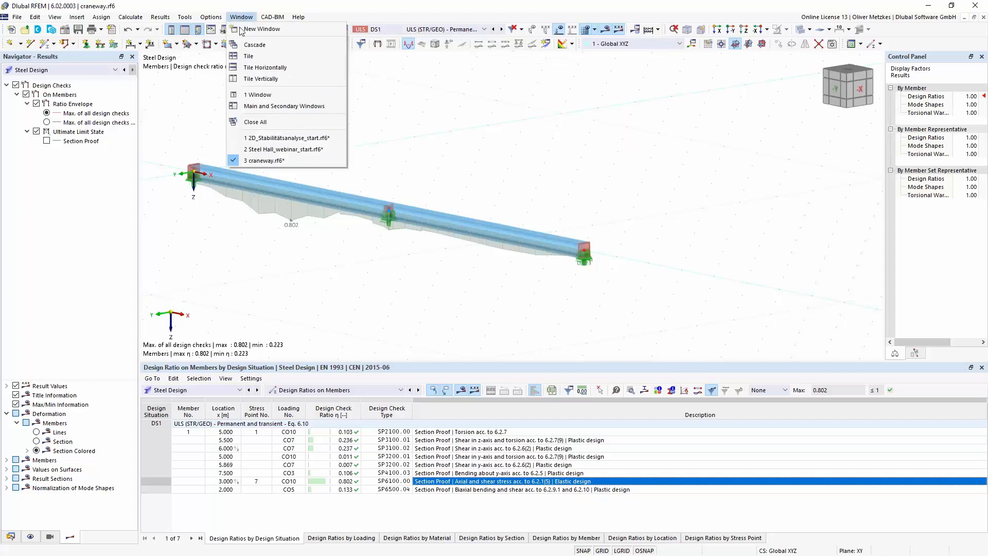
click(267, 149)
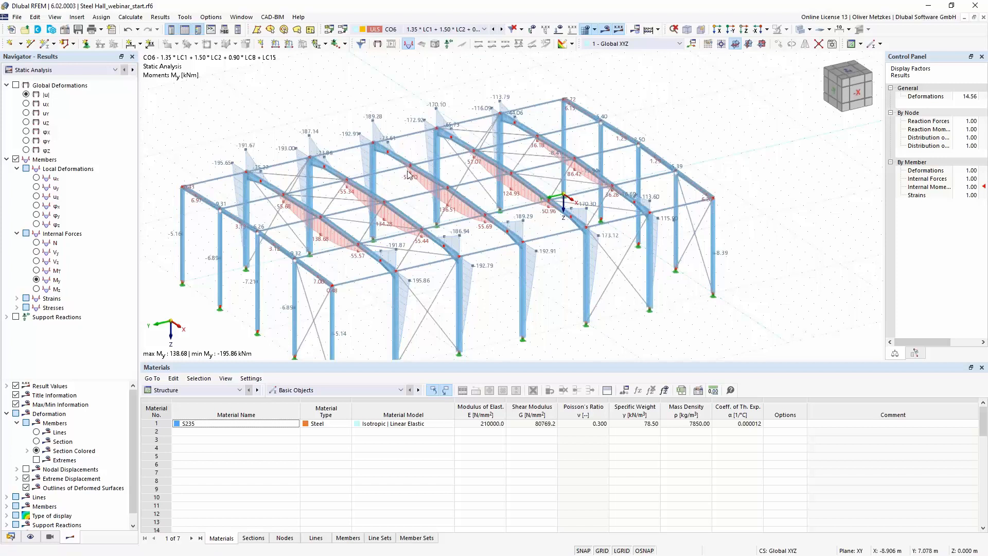
Activate the Torsional Warping (7 DOF) add-on in the hall model's base data, accepting deletion of the existing results.
click(64, 29)
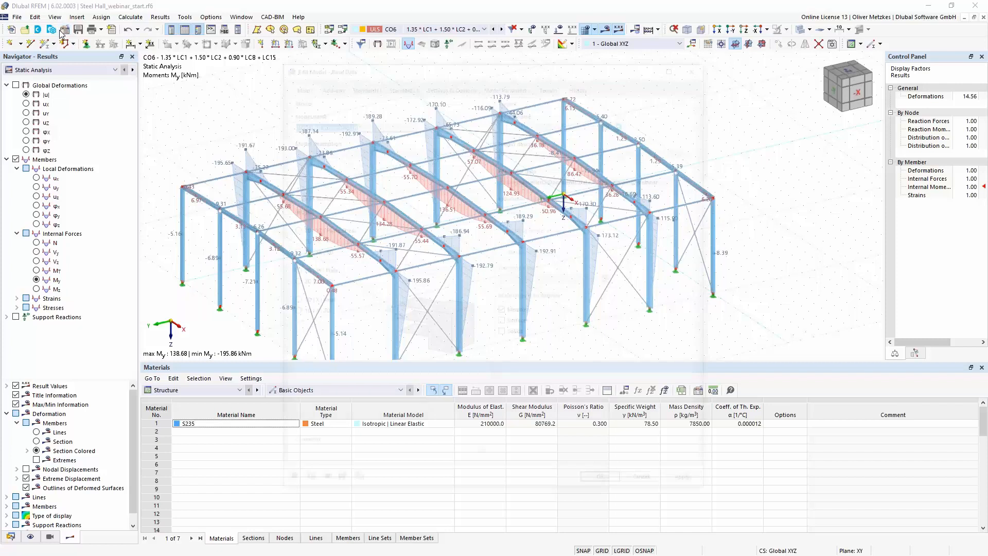
click(328, 83)
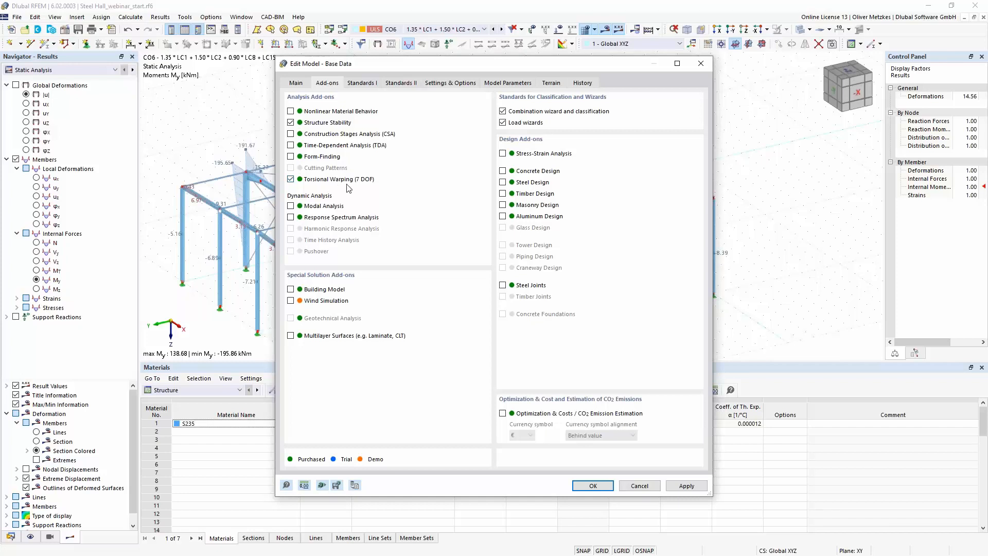
click(592, 485)
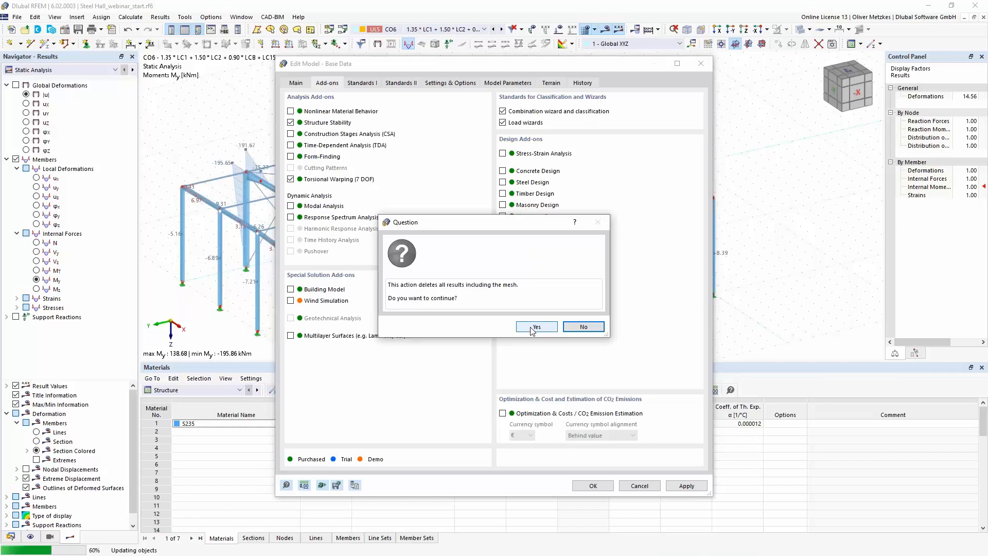
click(535, 326)
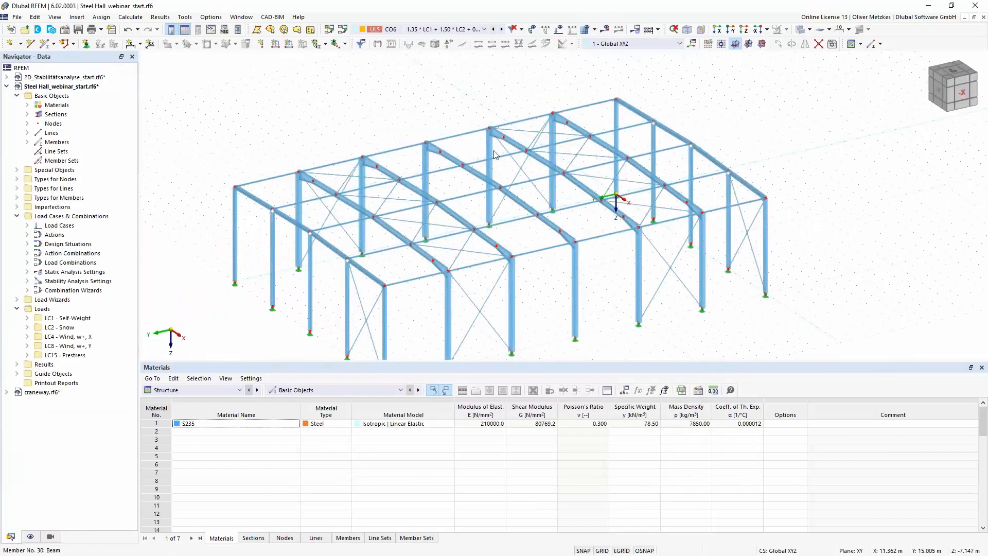
Activate generated visibilities so that only the Beam members of the hall are shown, filtered by member type.
scroll(443, 185, up, 5)
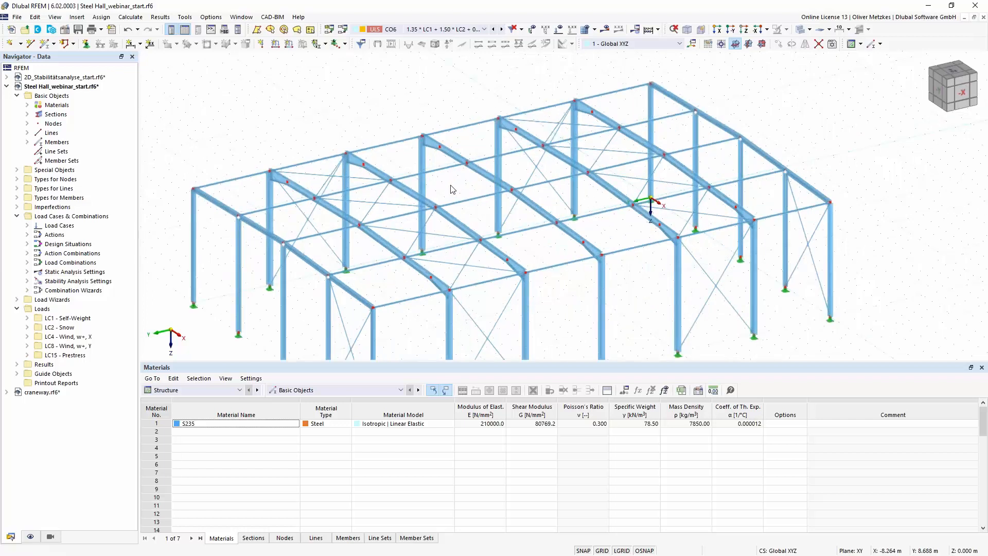
middle_drag(448, 131, 427, 138)
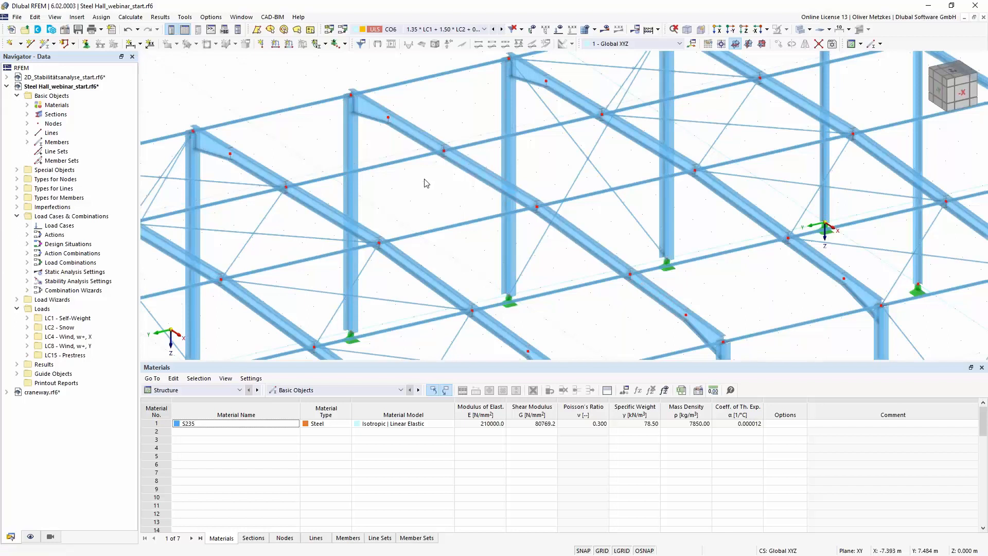
scroll(426, 183, down, 5)
scroll(438, 171, down, 3)
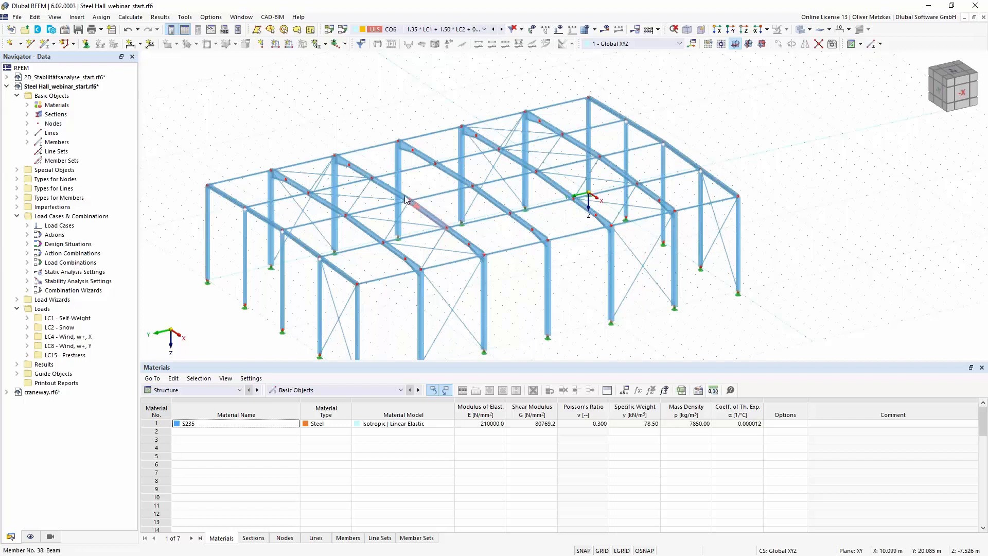
mouse_move(407, 202)
click(52, 537)
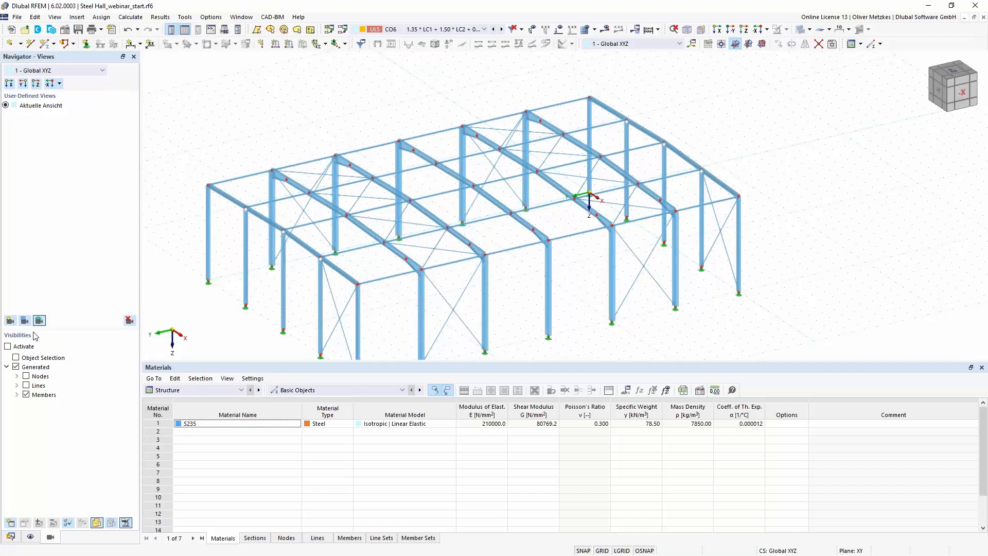
click(17, 394)
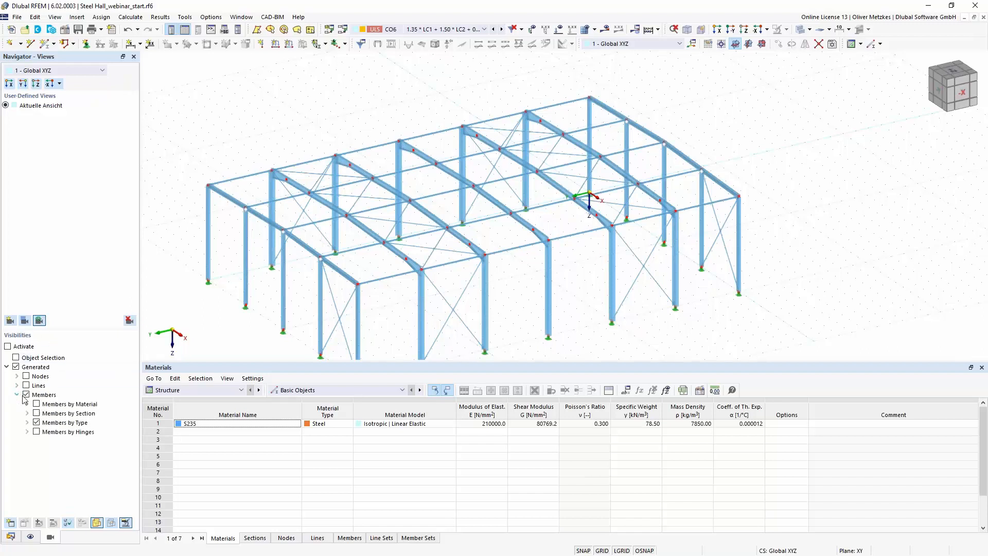
click(27, 422)
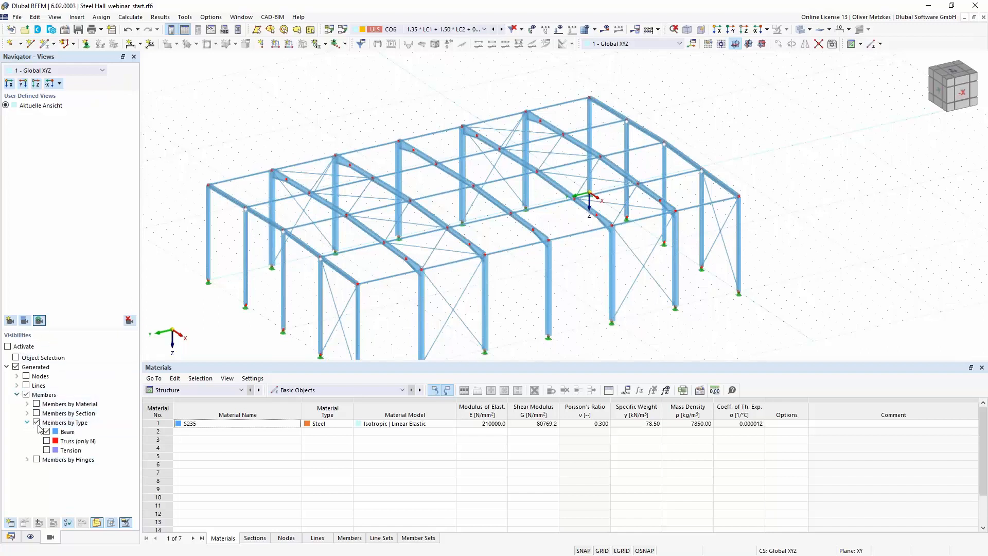
click(9, 346)
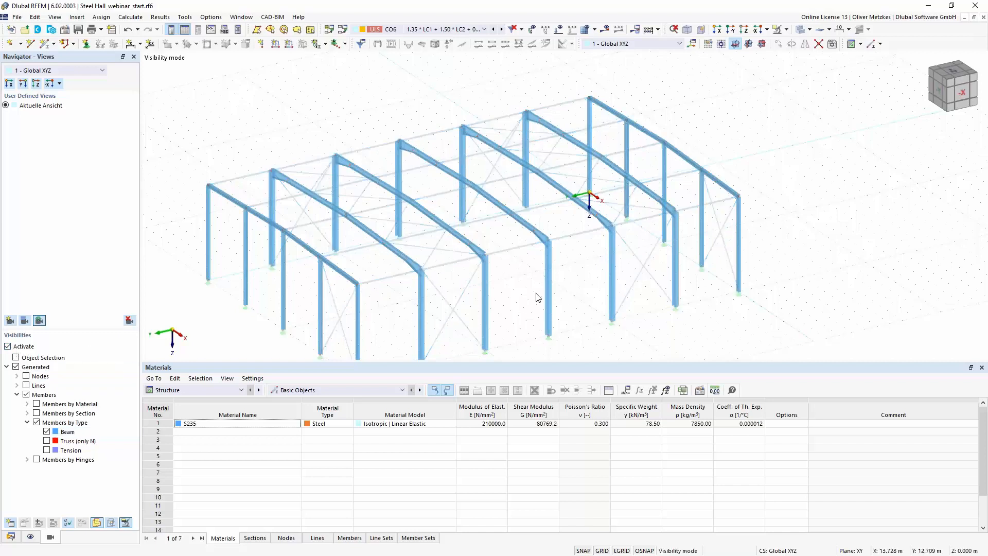
Select the columns and rafters of all seven hall frames and create the detected continuous member sets, checking them frame by frame.
scroll(560, 296, down, 2)
drag(287, 136, 695, 353)
ctrl+middle_drag(633, 302, 678, 287)
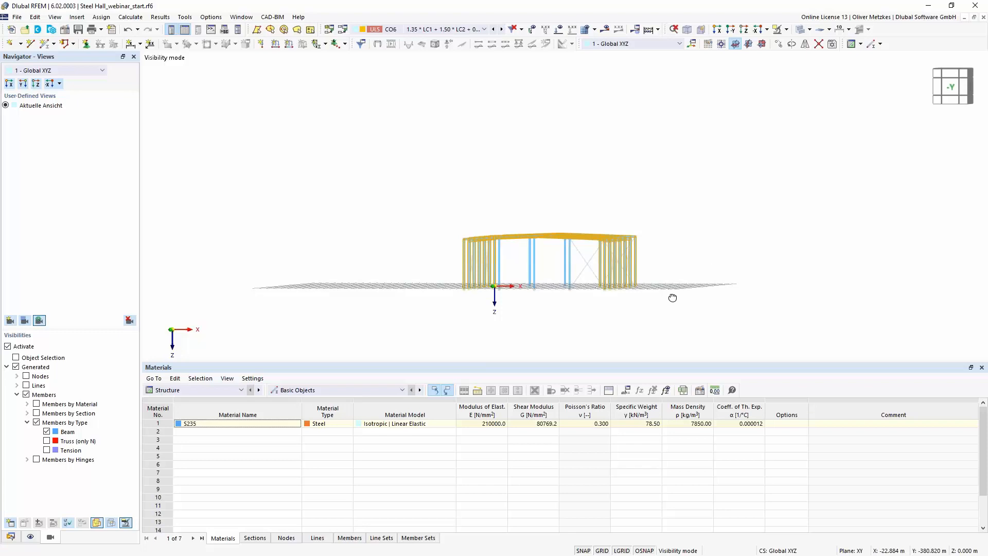
ctrl+middle_drag(672, 296, 673, 311)
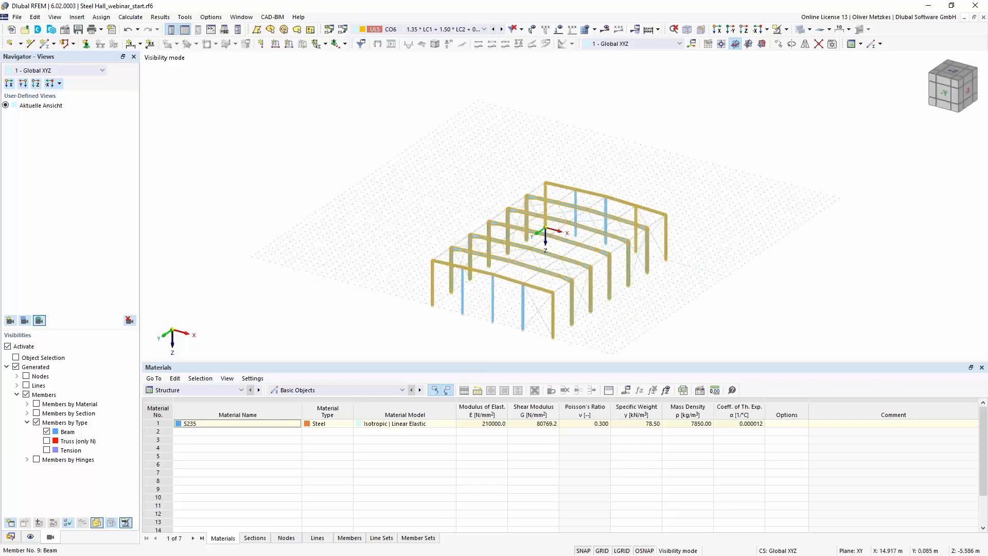
middle_drag(663, 289, 624, 289)
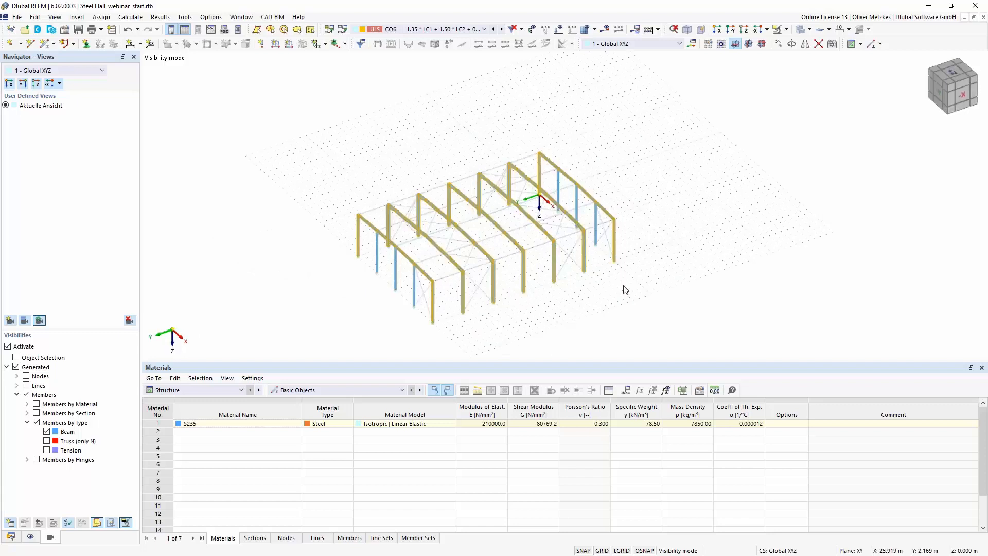
right_click(584, 242)
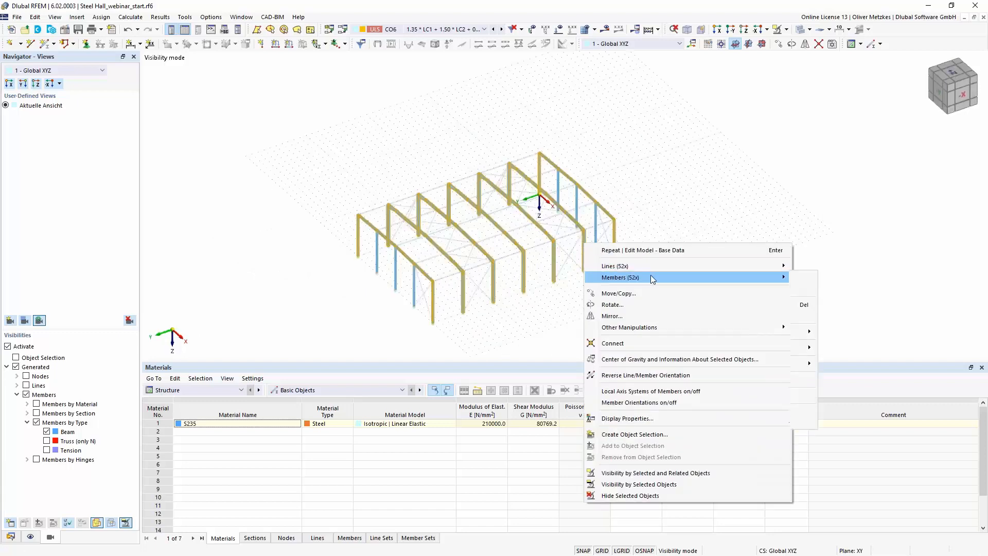
mouse_move(651, 277)
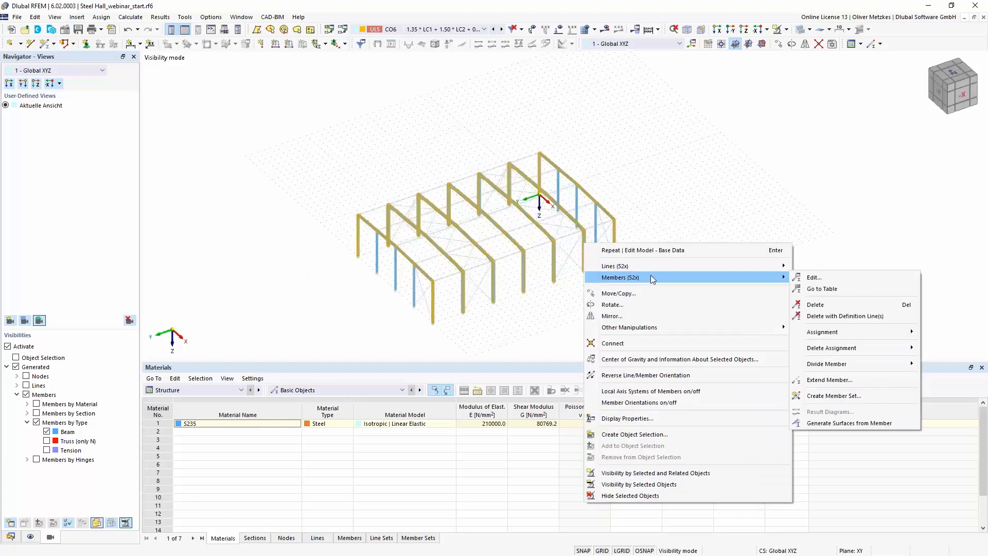
click(853, 396)
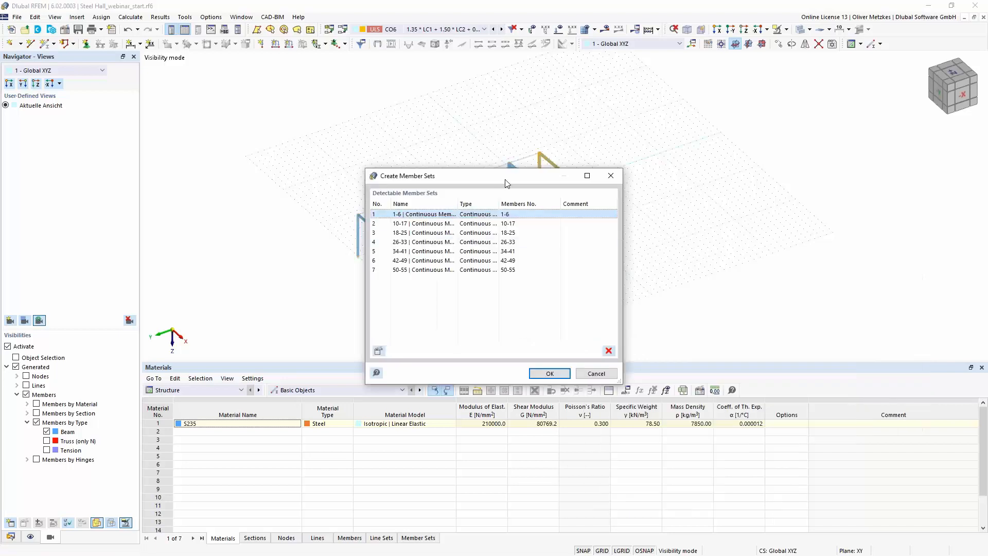
drag(504, 179, 769, 164)
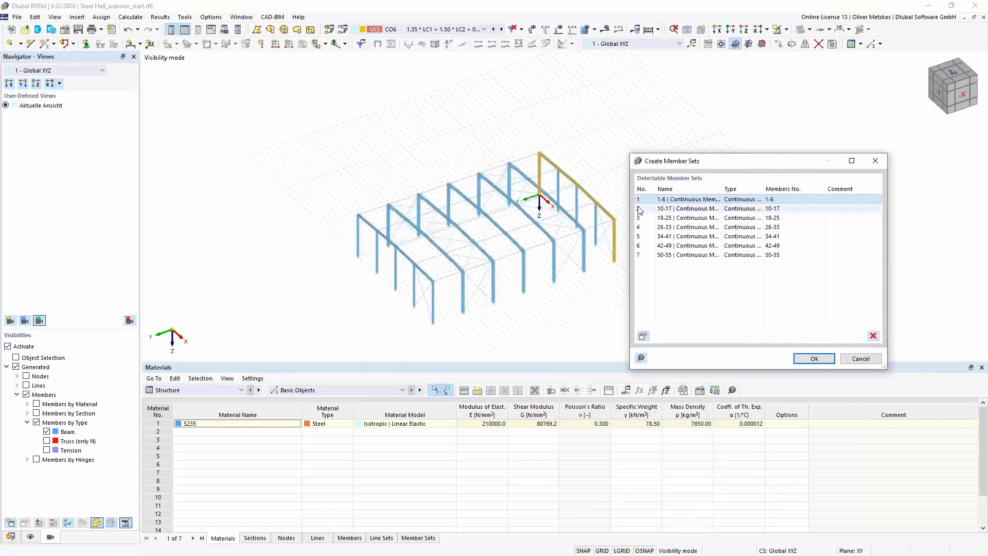
click(680, 209)
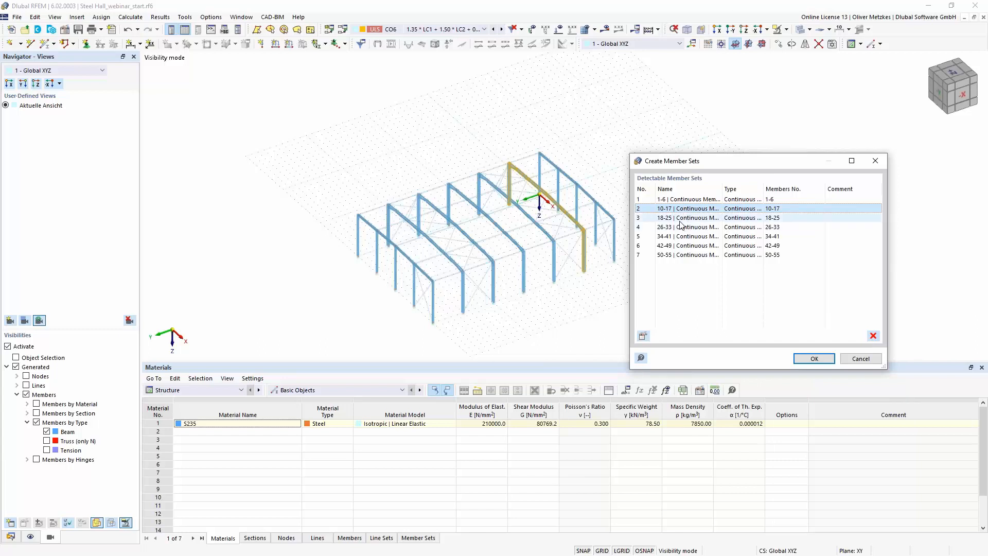
click(680, 219)
click(681, 228)
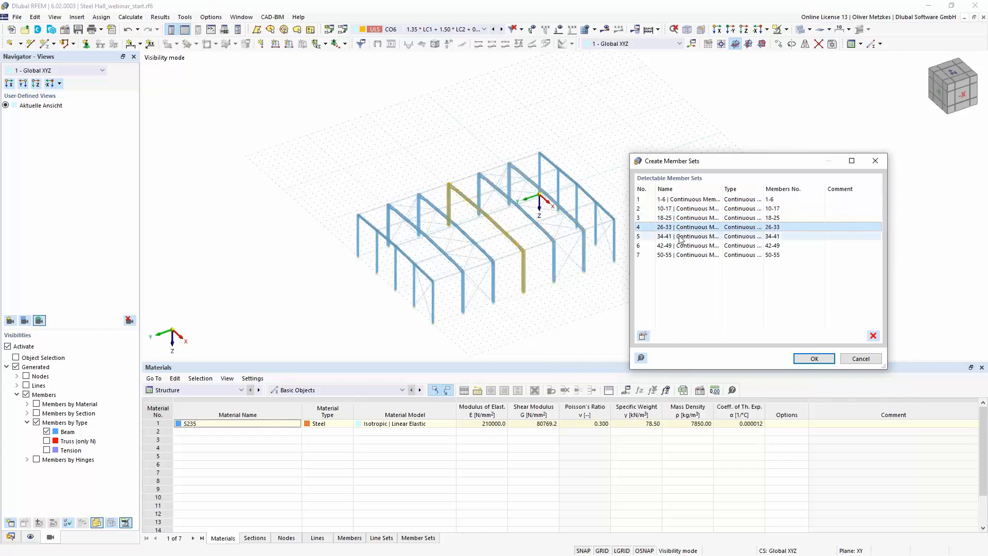
click(680, 237)
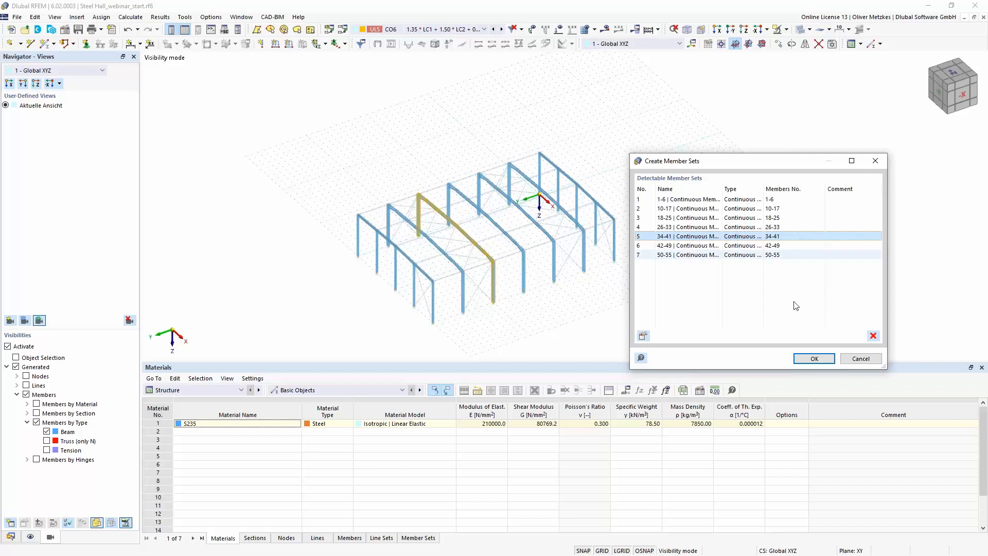
click(814, 358)
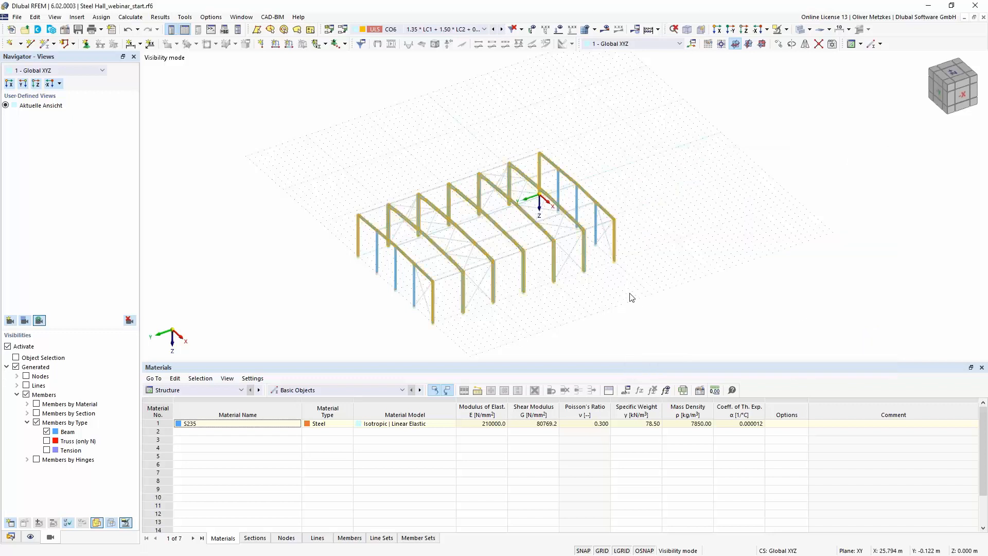
Cancel the visibility mode and check the type and torsional warping options of member set 34-41 without editing it.
click(786, 29)
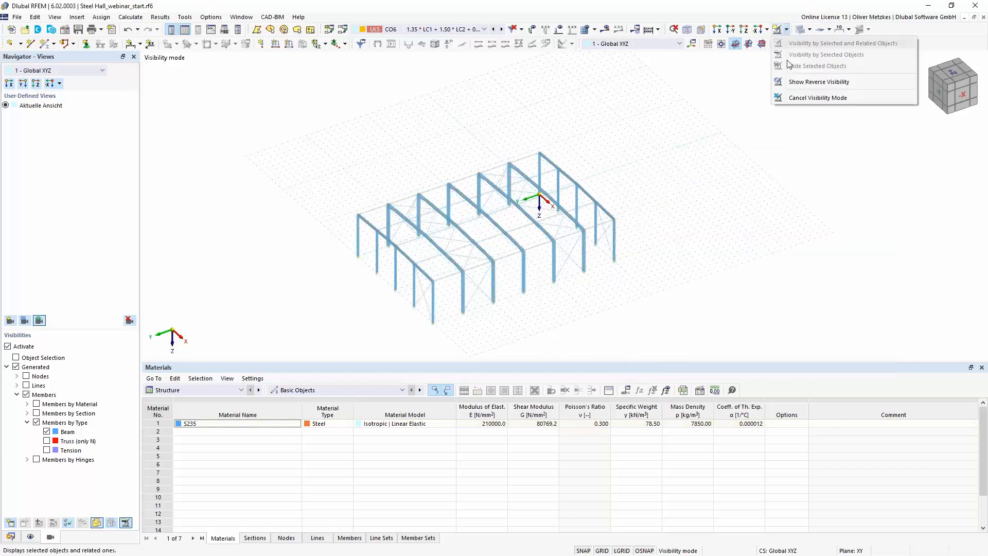
click(817, 97)
scroll(491, 298, up, 4)
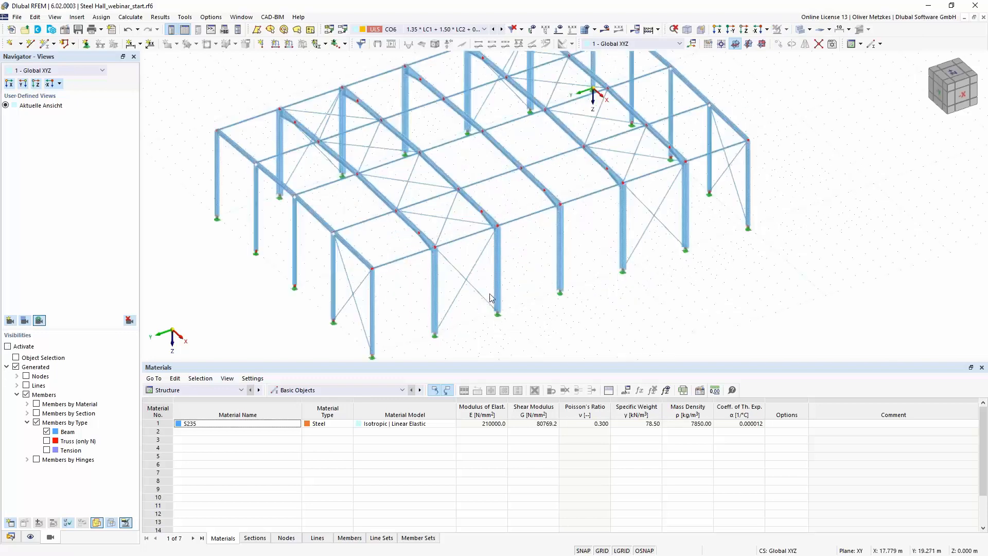
scroll(490, 298, up, 4)
scroll(506, 259, up, 3)
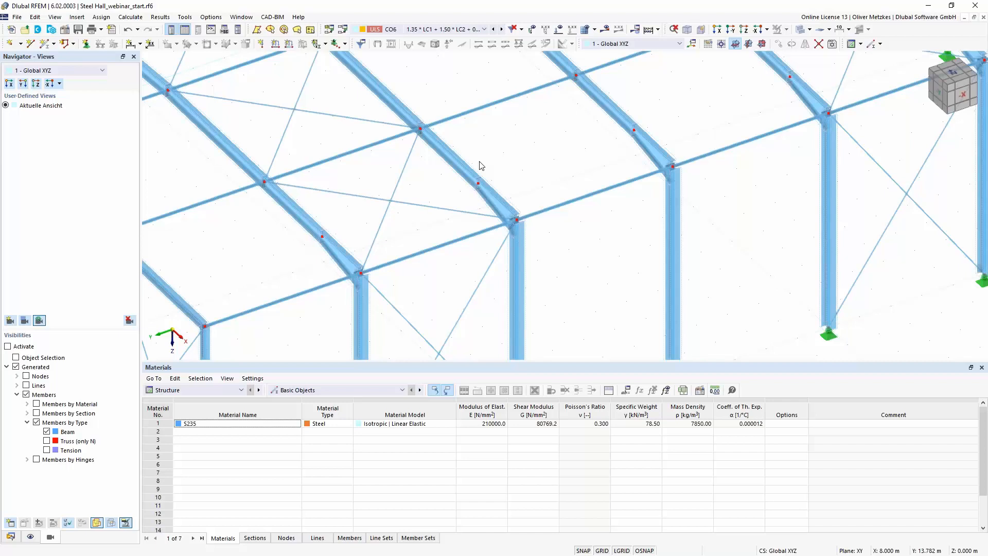
scroll(479, 165, up, 3)
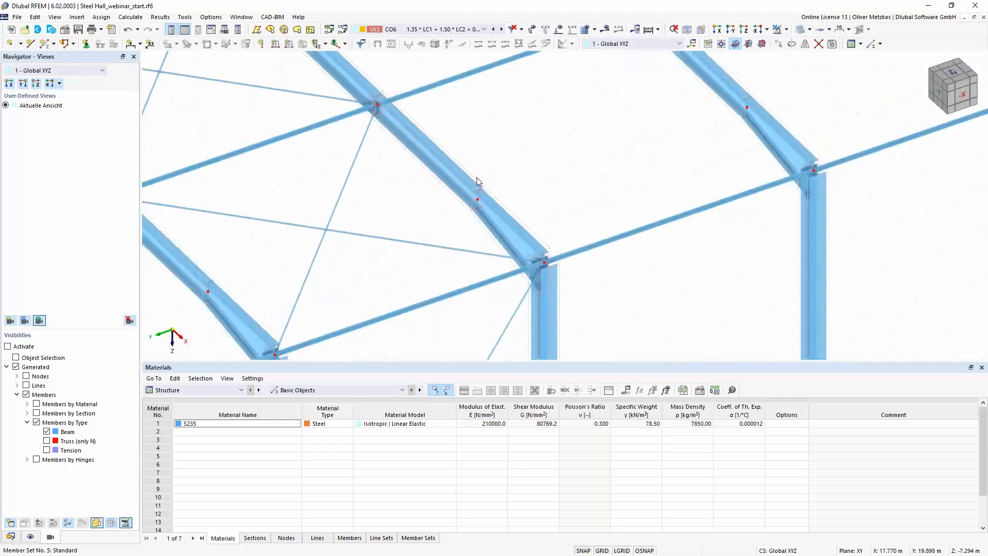
double_click(477, 178)
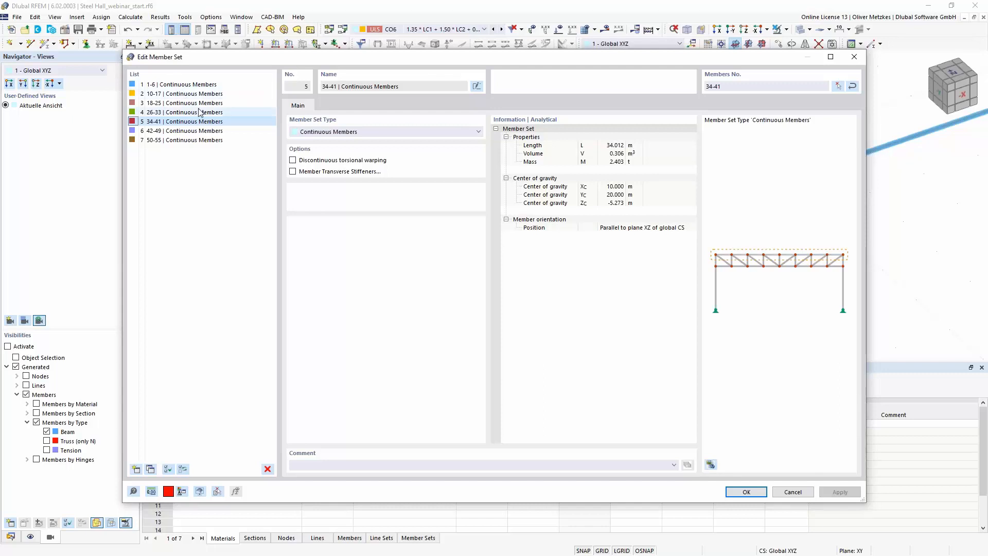
drag(316, 60, 313, 110)
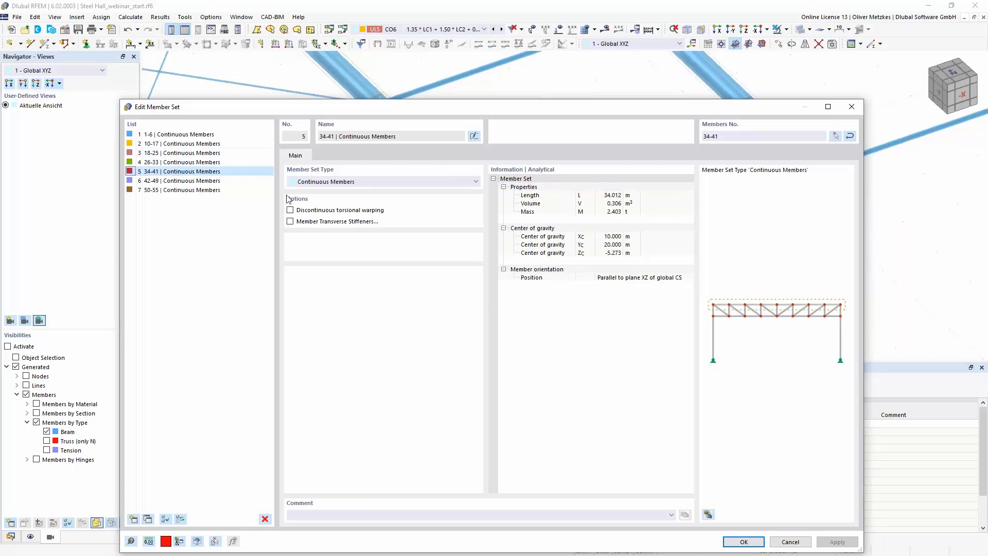
click(790, 541)
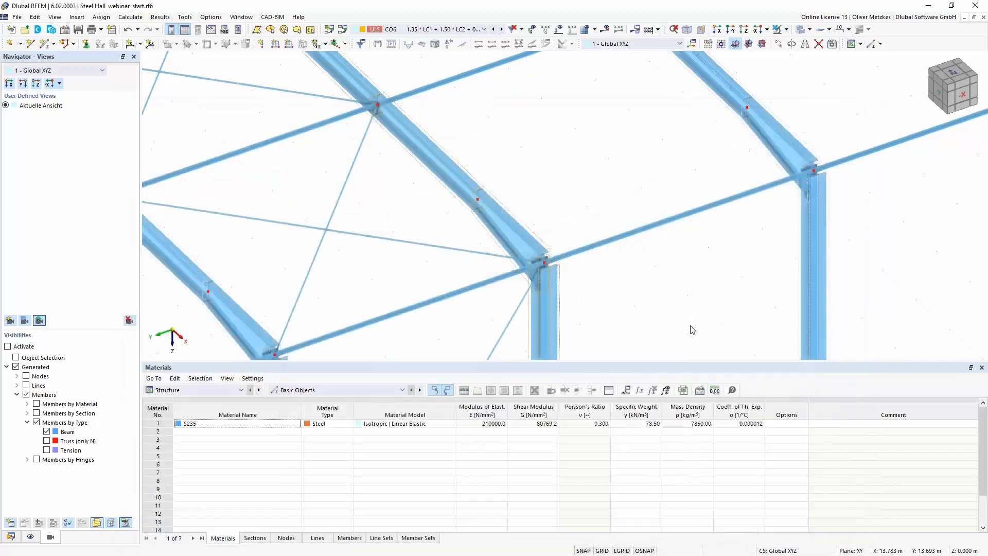
Switch to load case LC2 - Snow and show its loads on the whole hall.
scroll(680, 304, down, 3)
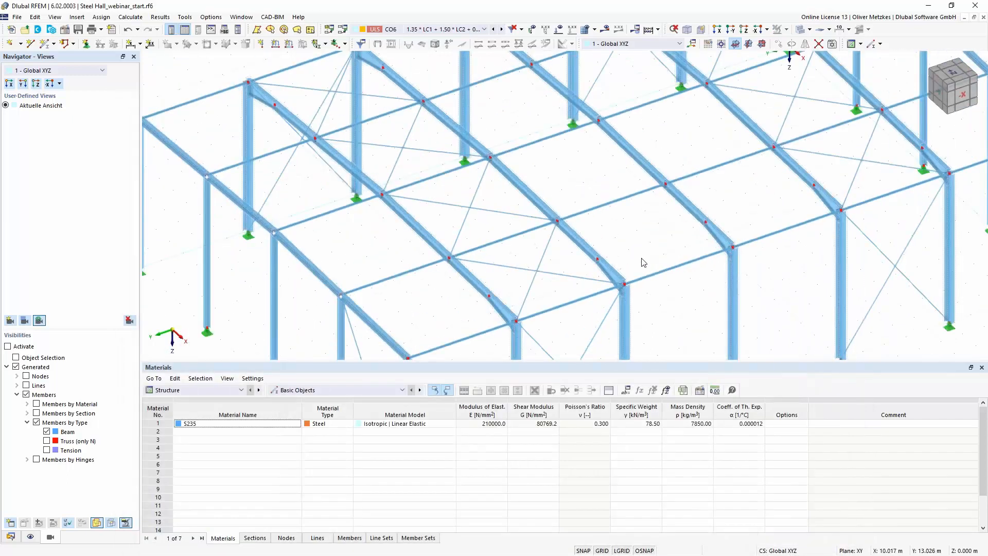
scroll(643, 263, down, 2)
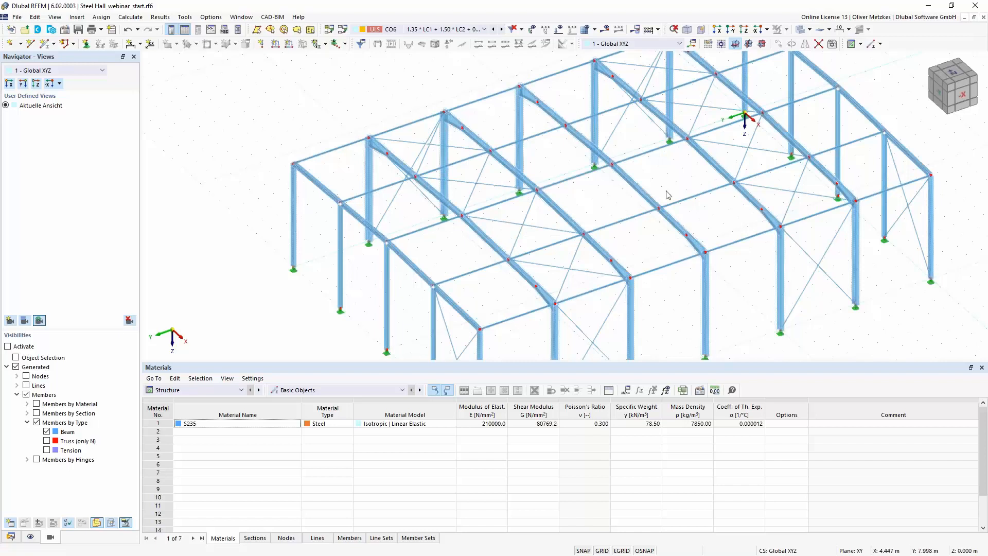
click(450, 30)
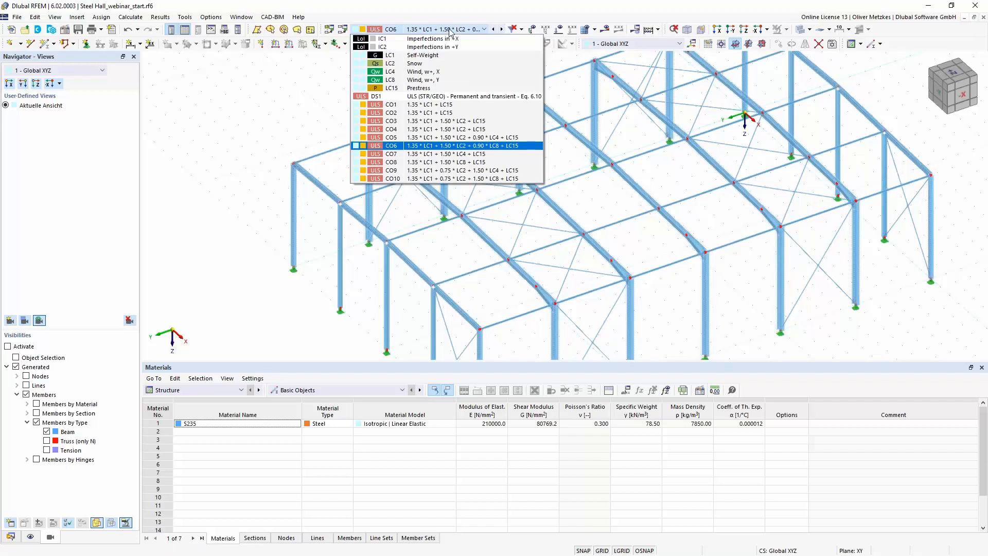
click(434, 64)
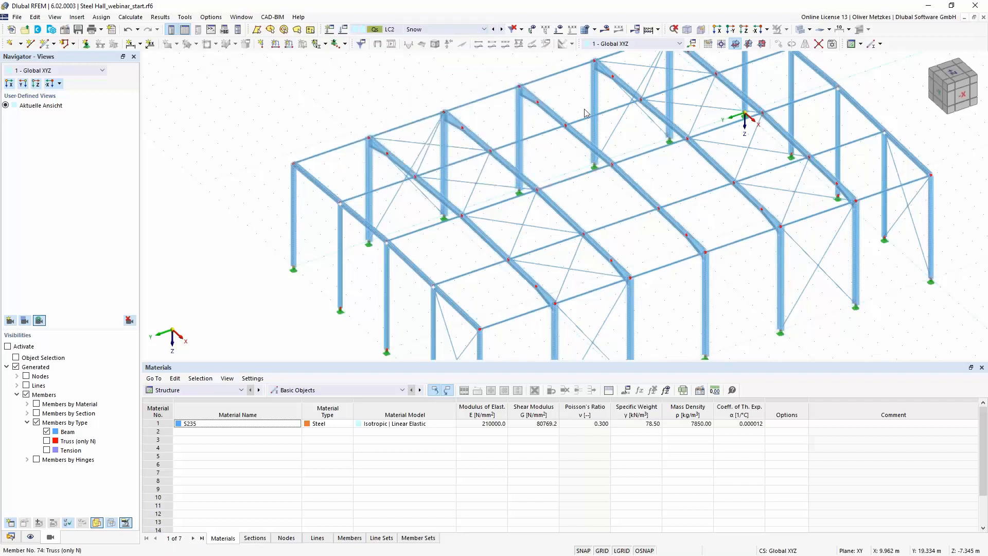
click(571, 29)
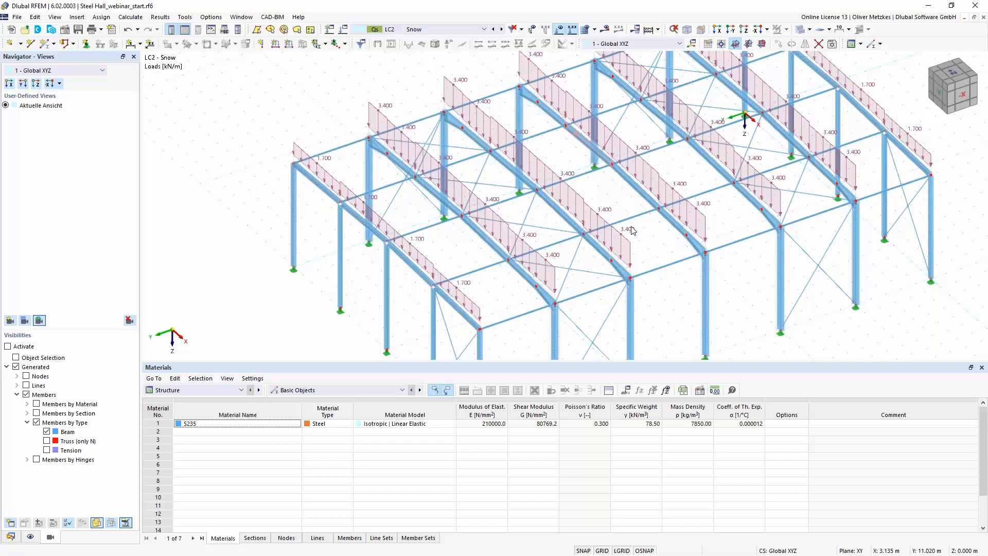
scroll(632, 230, down, 1)
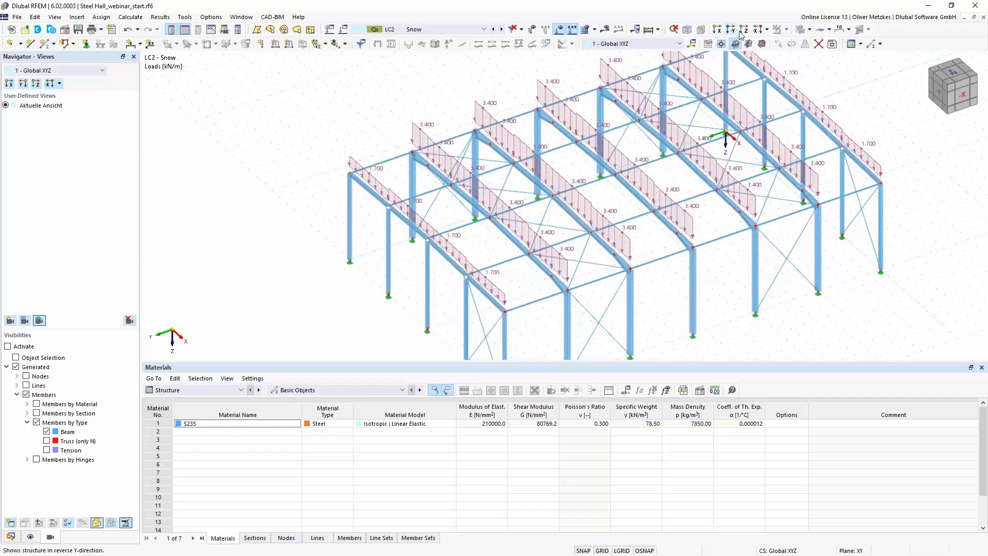
Select all snow member loads on the hall's rafters and give them a force eccentricity referenced to the section's top centre point.
click(756, 32)
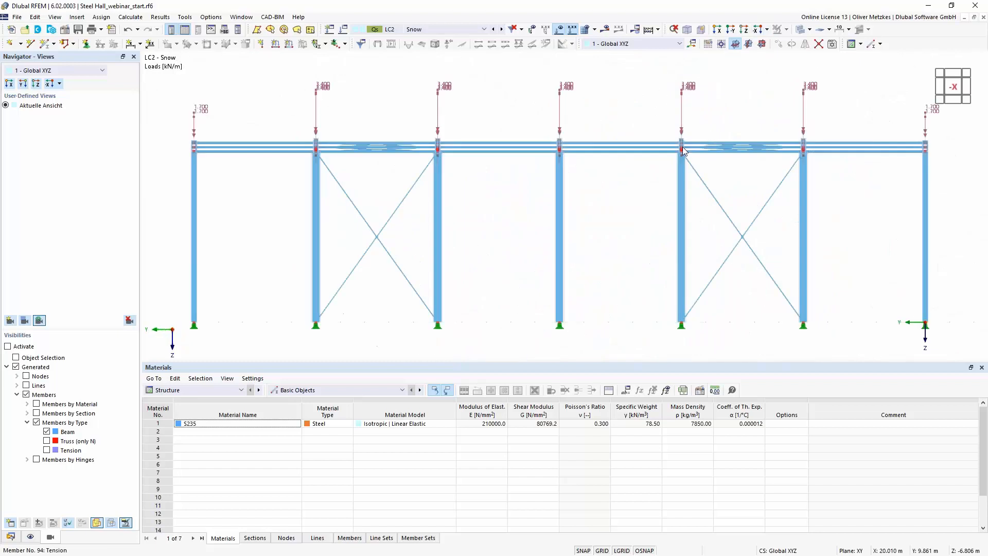
scroll(681, 147, down, 1)
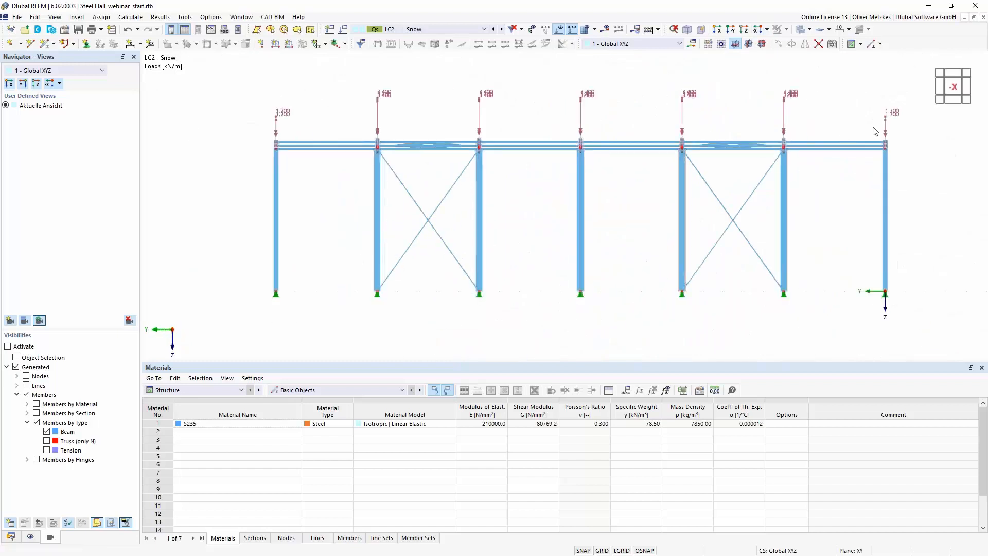
drag(903, 137, 267, 80)
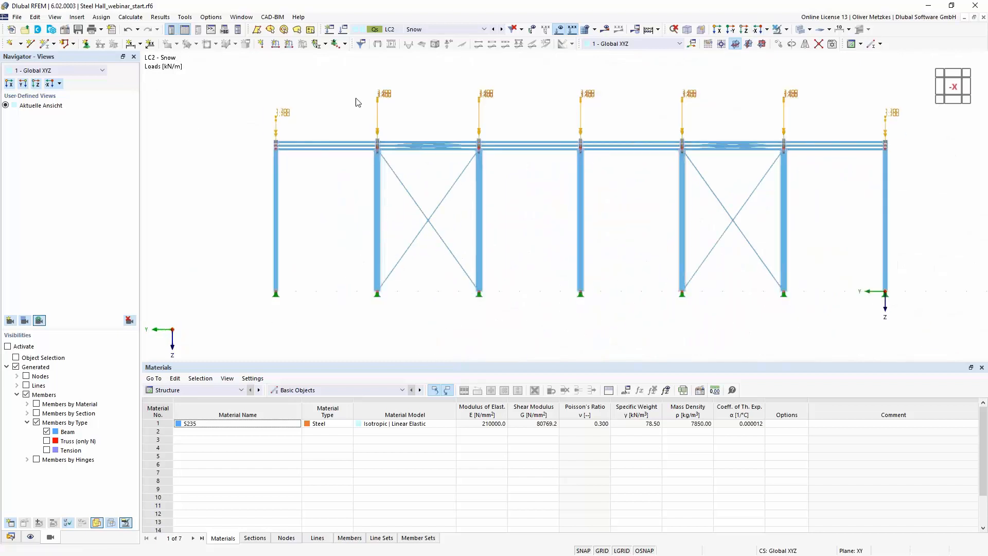
ctrl+middle_drag(347, 115, 378, 109)
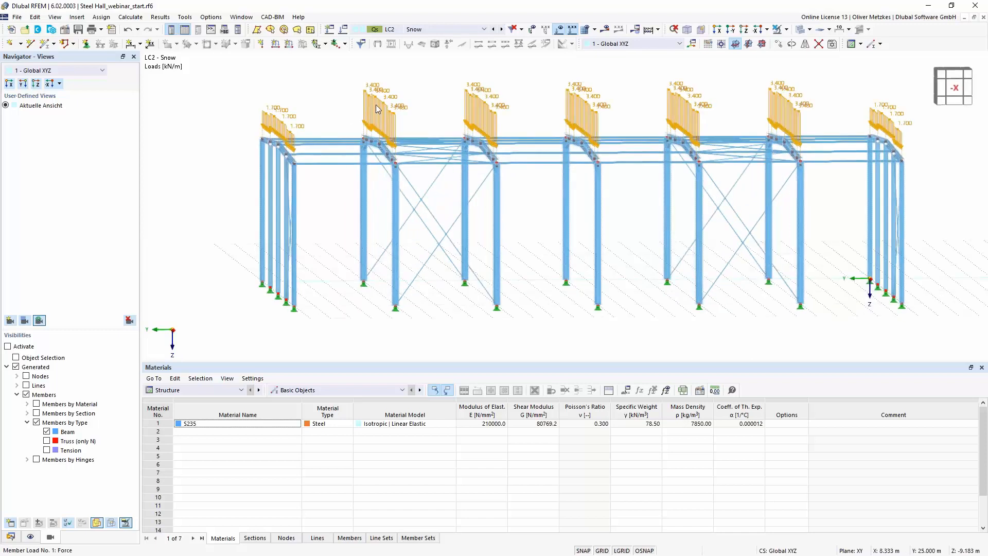
right_click(376, 108)
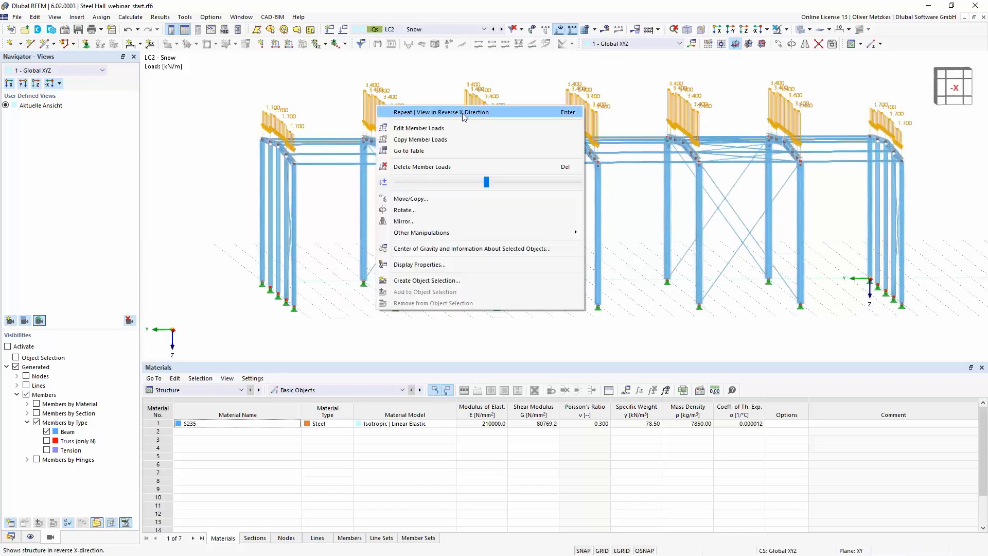
click(452, 131)
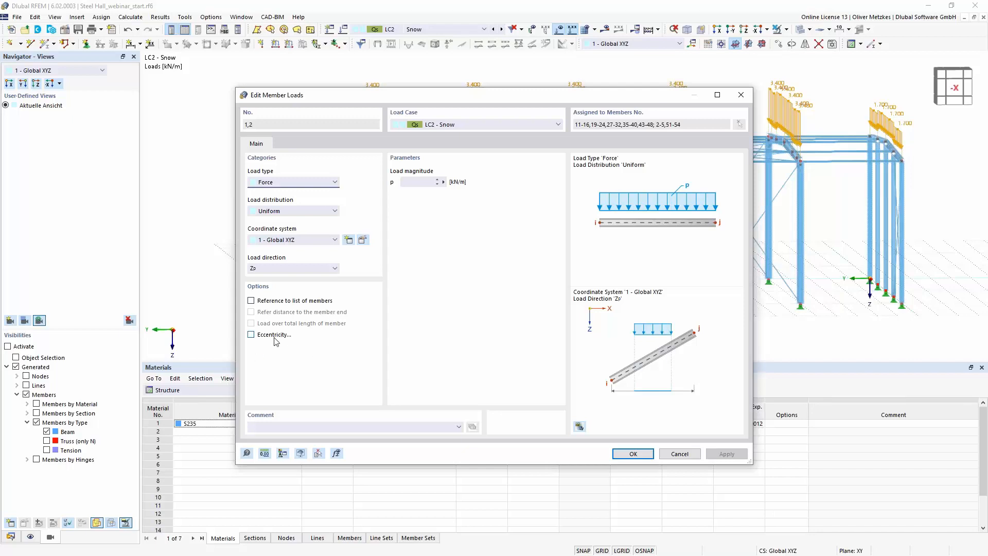
click(272, 335)
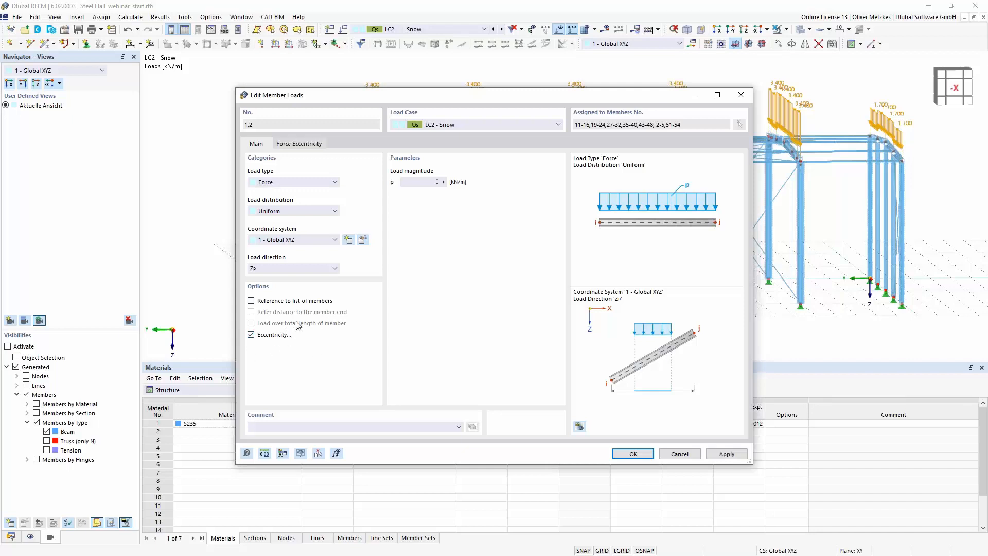
click(299, 143)
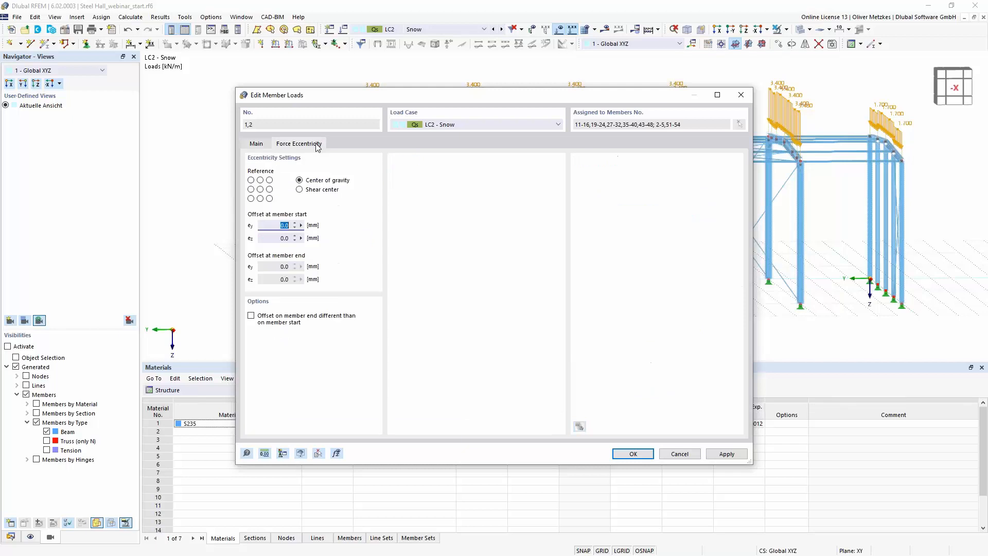
click(260, 180)
drag(444, 96, 513, 208)
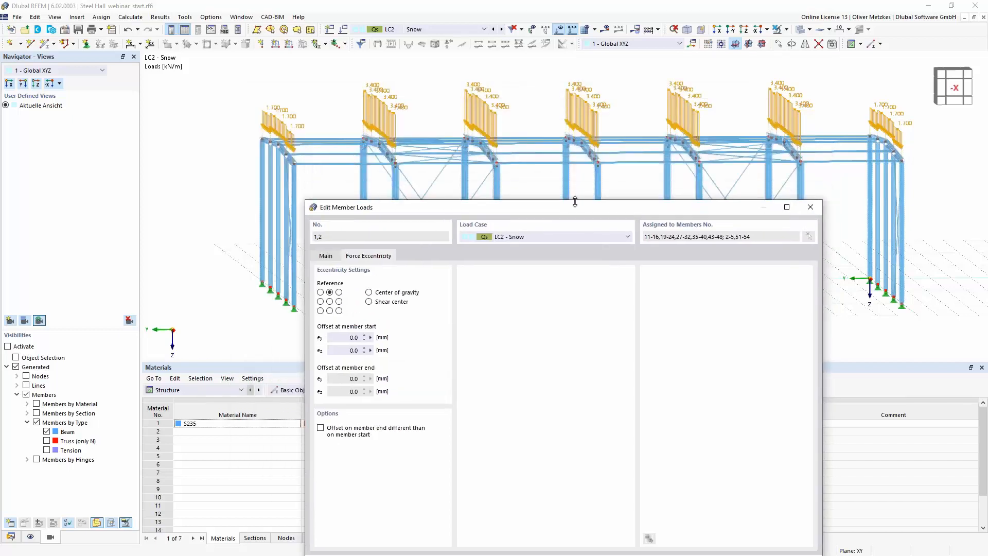
drag(575, 203, 564, 95)
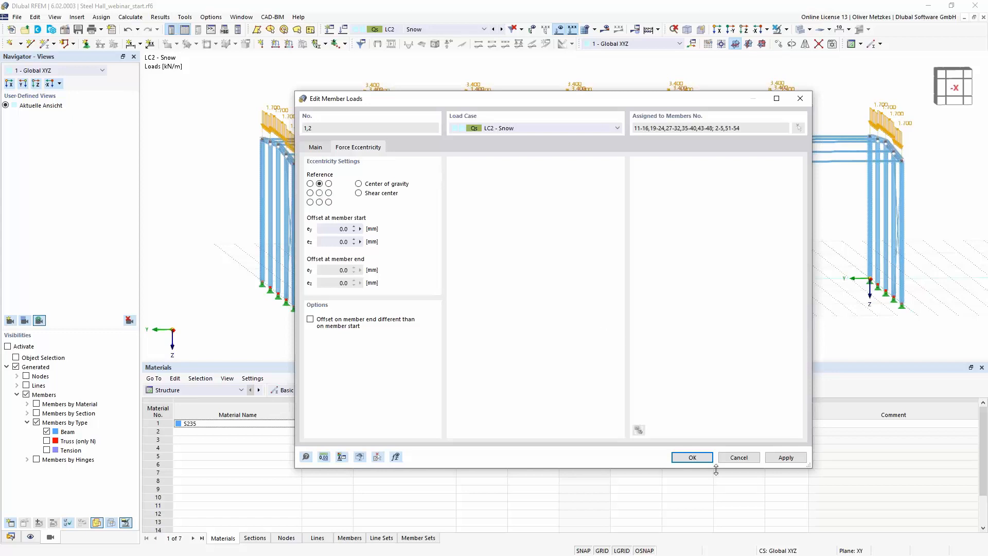
key(Return)
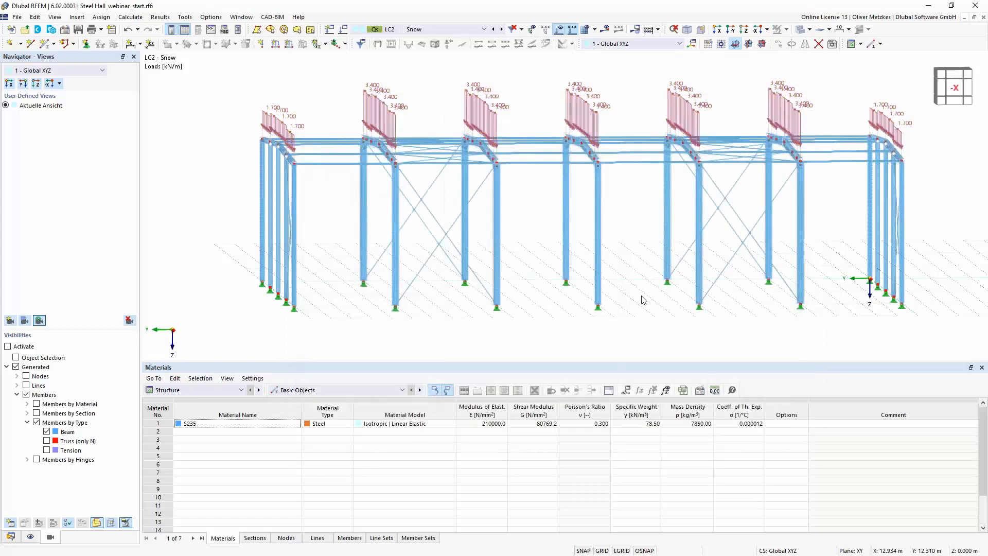
Calculate the results of design situation DS1 - ULS (STR/GEO) - Permanent and transient - Eq. 6.10.
scroll(640, 278, down, 2)
ctrl+middle_drag(656, 278, 641, 264)
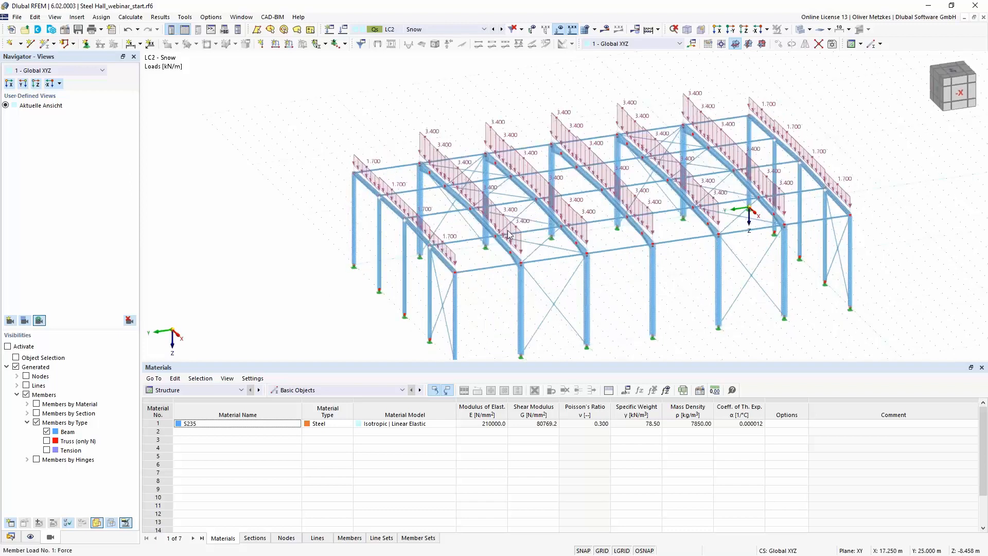
mouse_move(509, 234)
click(412, 30)
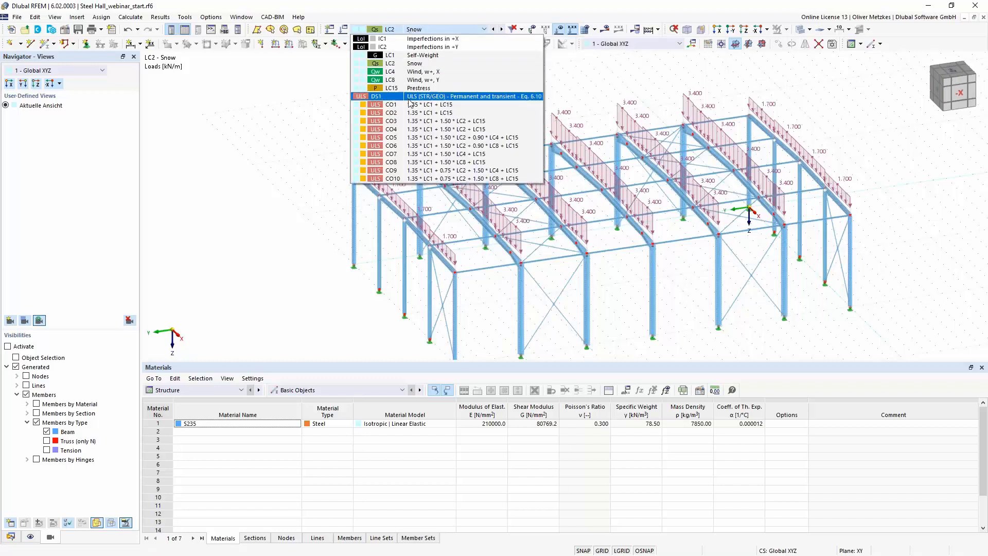
click(410, 97)
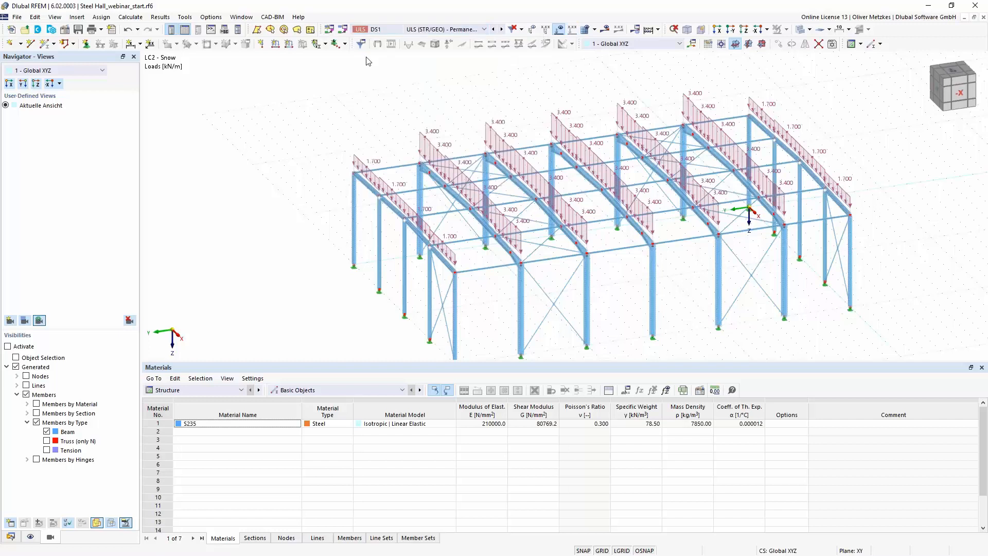
click(605, 29)
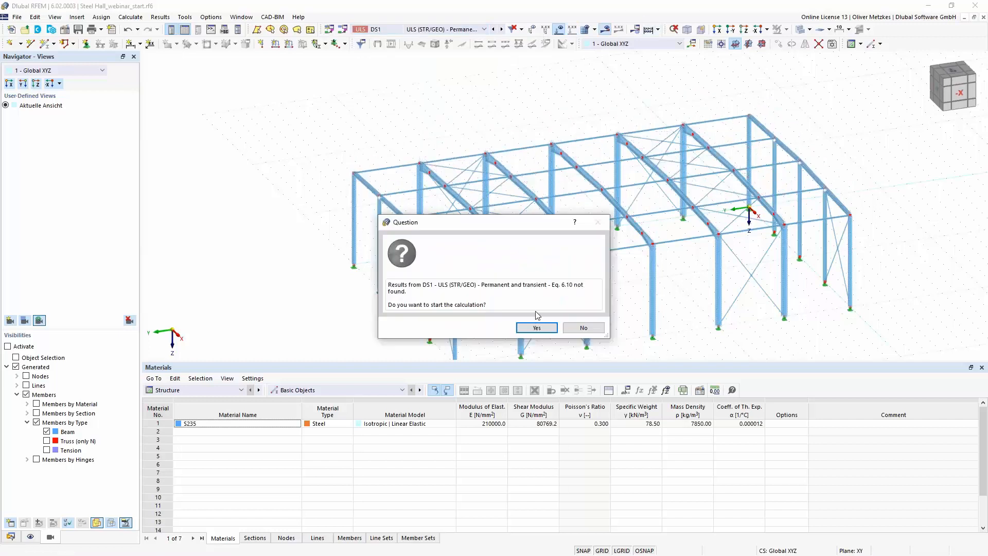
click(533, 327)
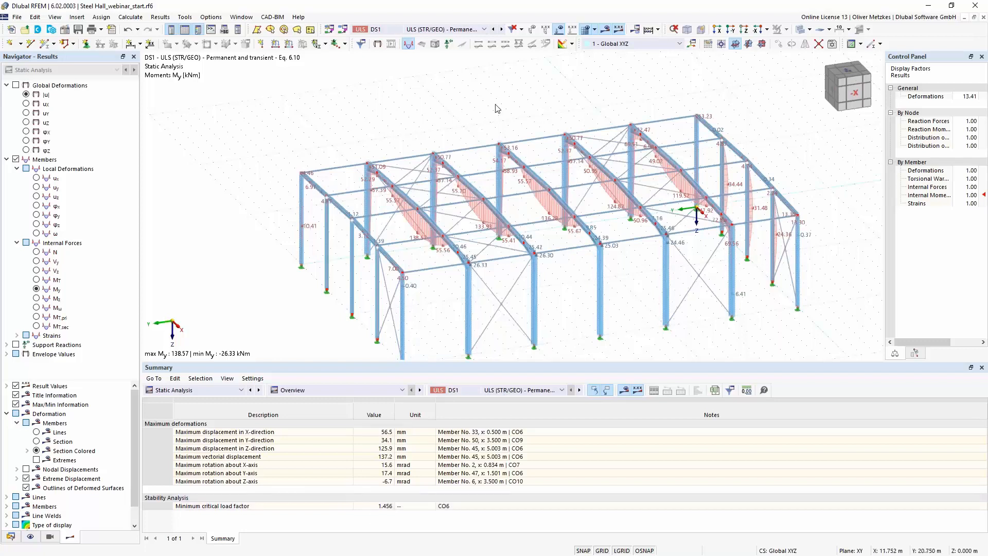
Show the stability analysis results of load combination CO6 and examine the first mode shape on the rafters up close.
click(457, 29)
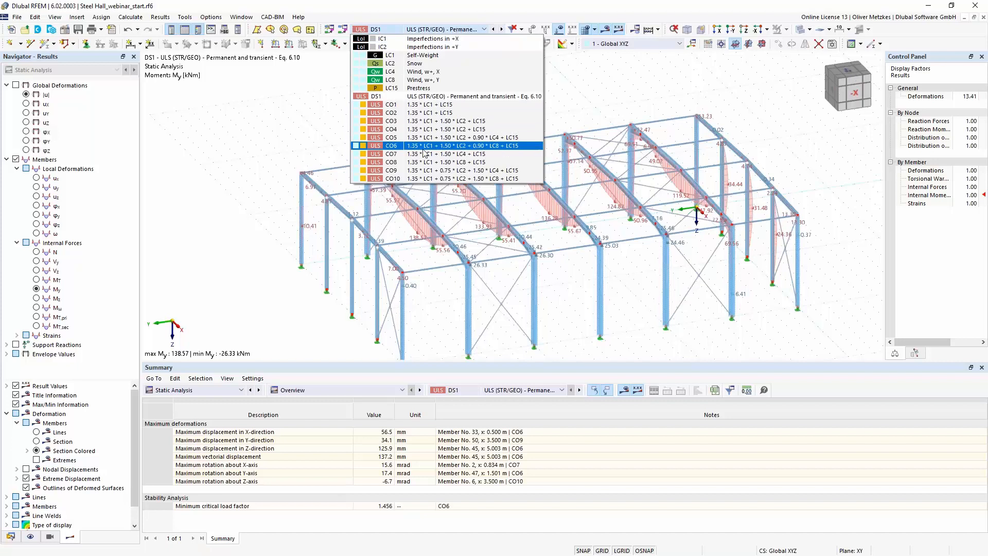
click(423, 146)
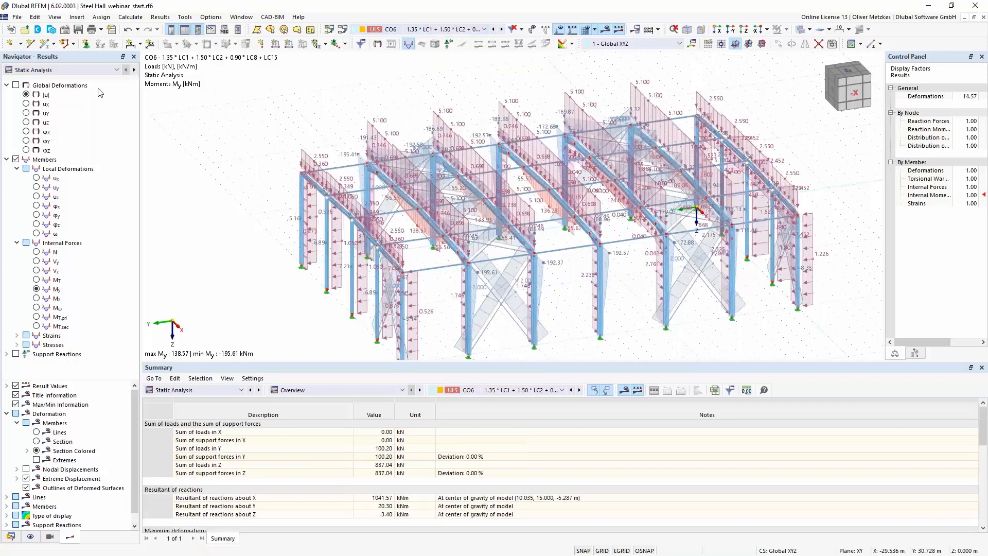
click(31, 70)
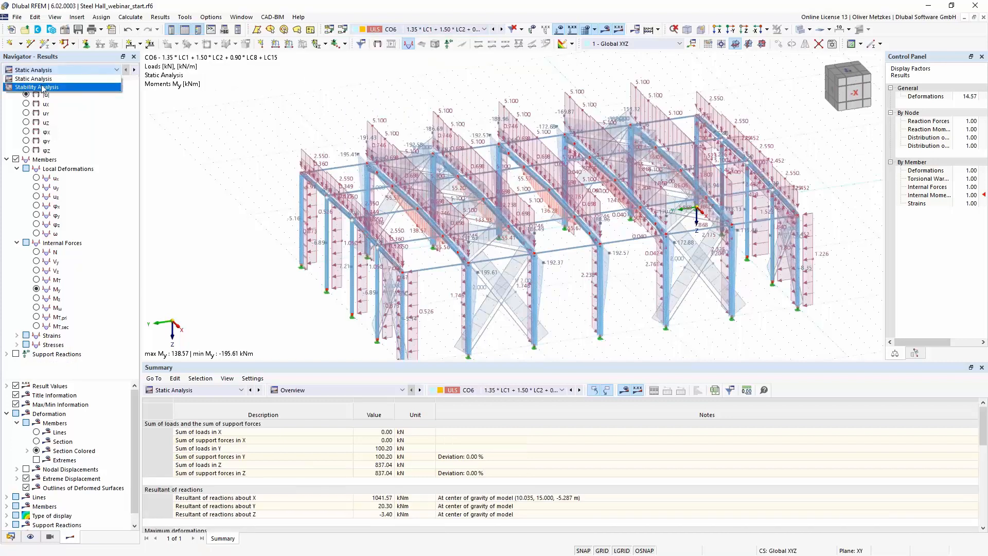
click(43, 88)
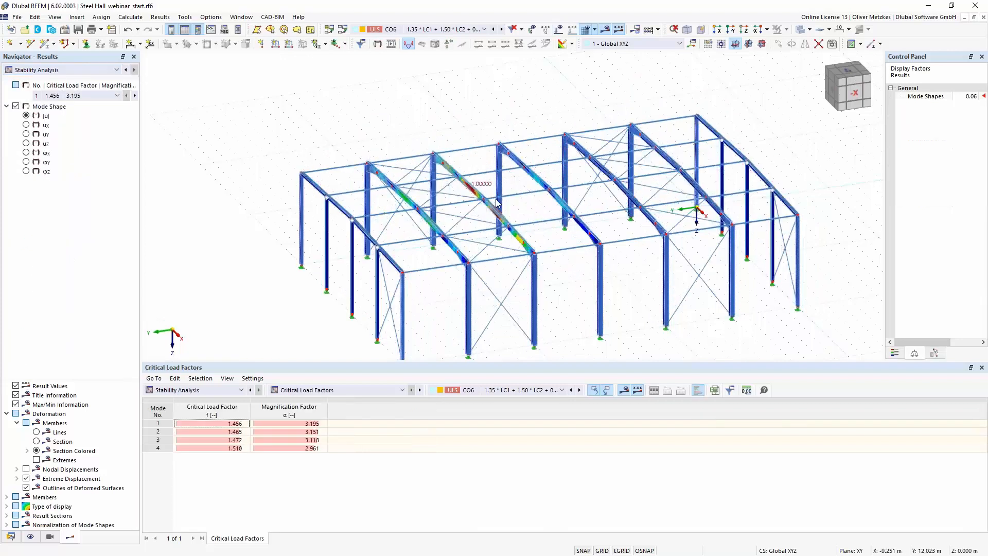
scroll(485, 171, up, 4)
ctrl+middle_drag(559, 223, 540, 227)
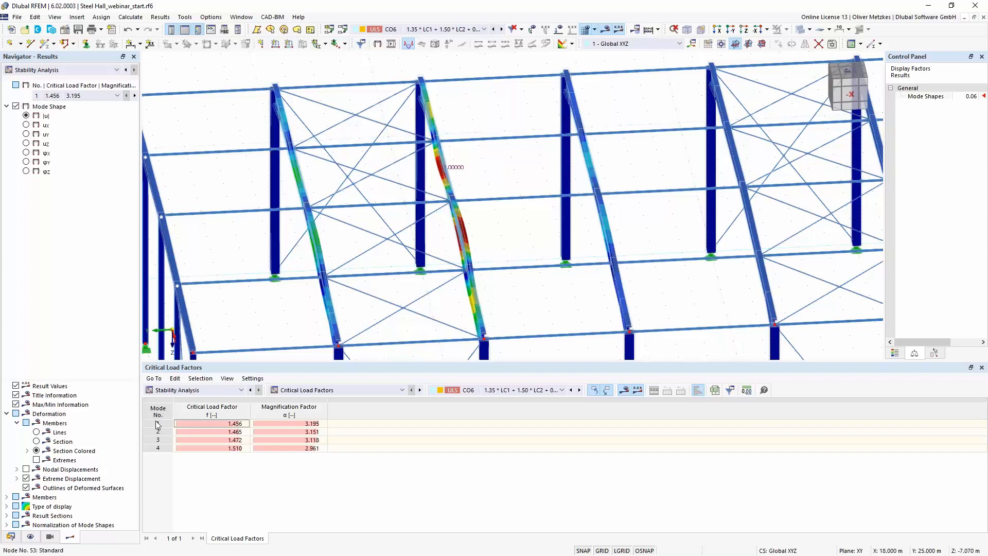
Change the round bracing section No. 4 from R 20 to R 10.
click(10, 536)
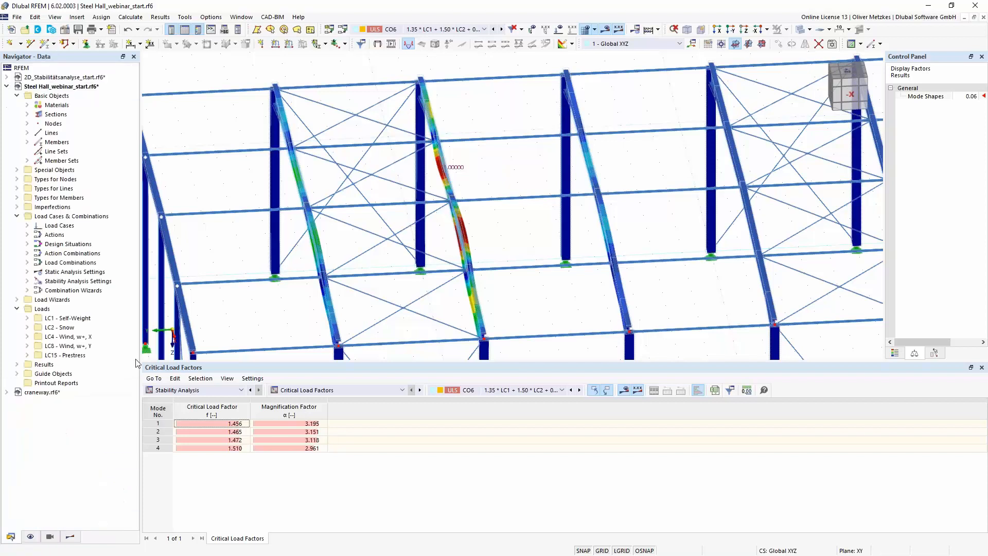
click(27, 114)
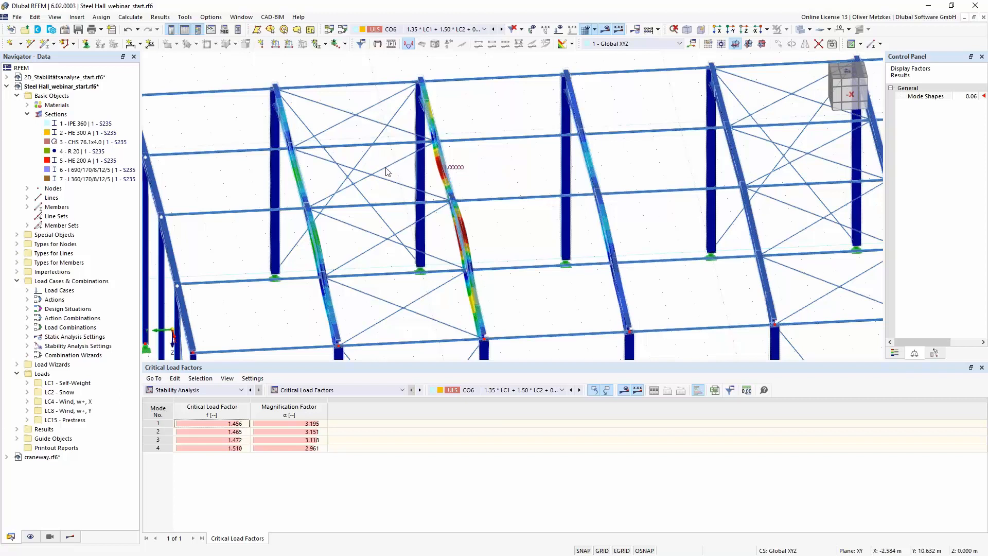
double_click(78, 152)
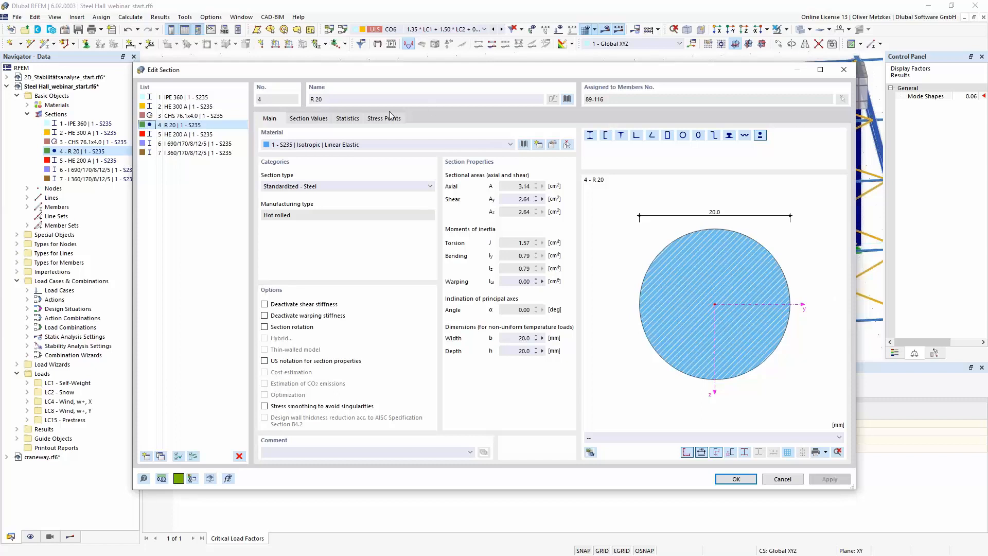
double_click(318, 98)
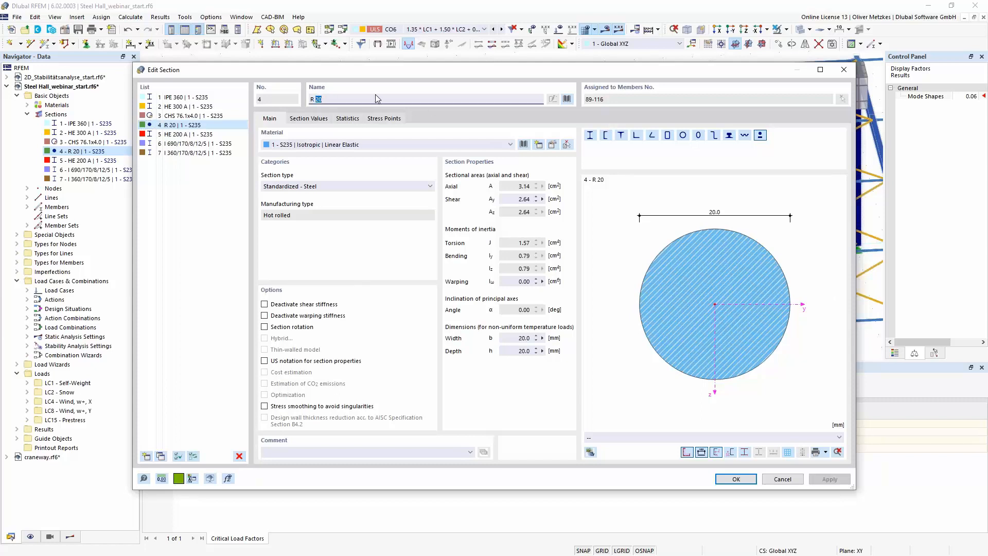
text(10)
click(736, 478)
click(537, 327)
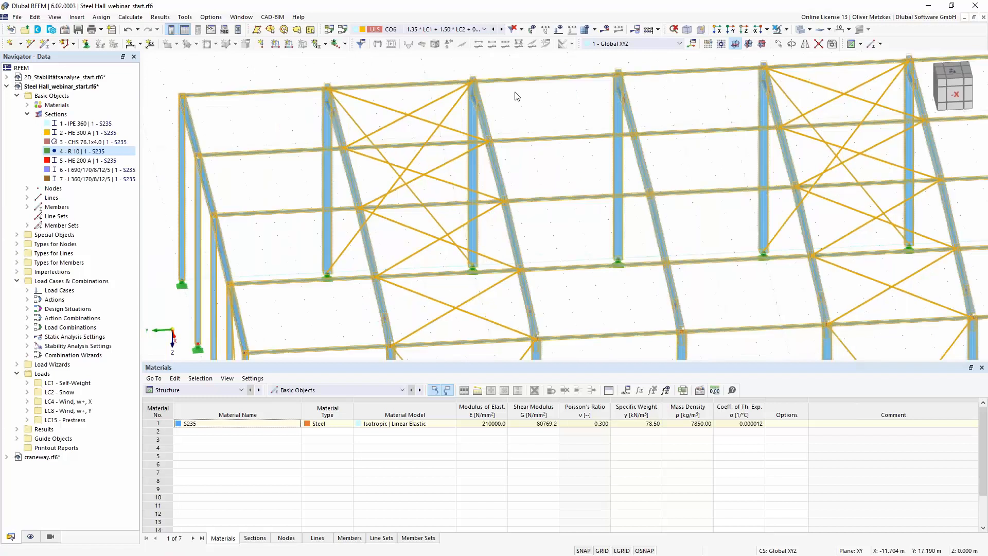
Recalculate load combination CO6 with the thinner bracing and view its first stability mode shape across the hall.
click(605, 31)
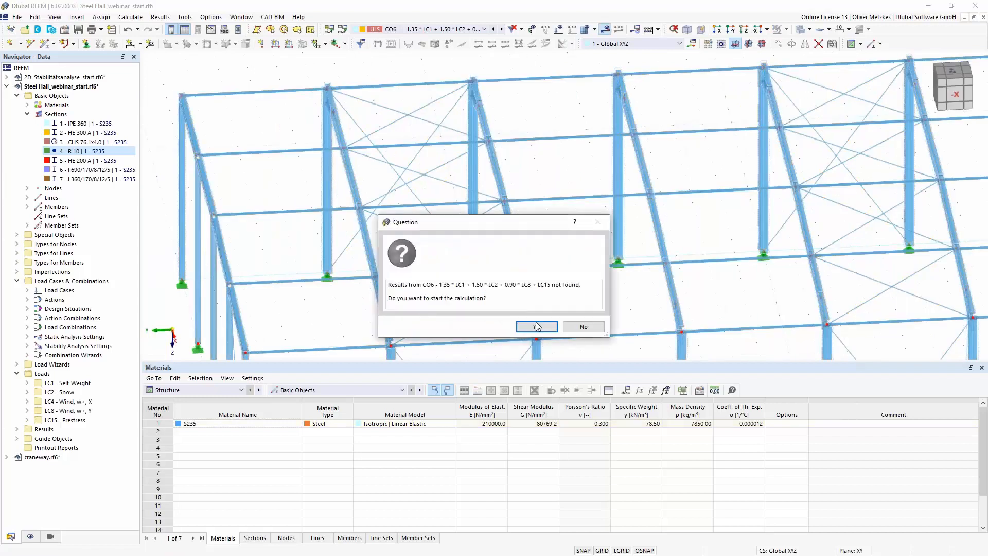
click(538, 327)
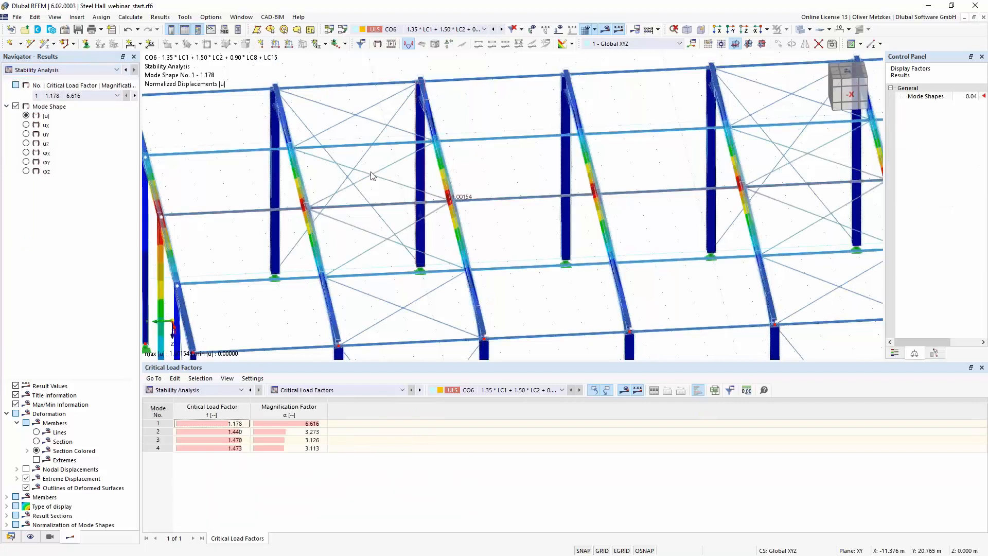
scroll(388, 264, down, 1)
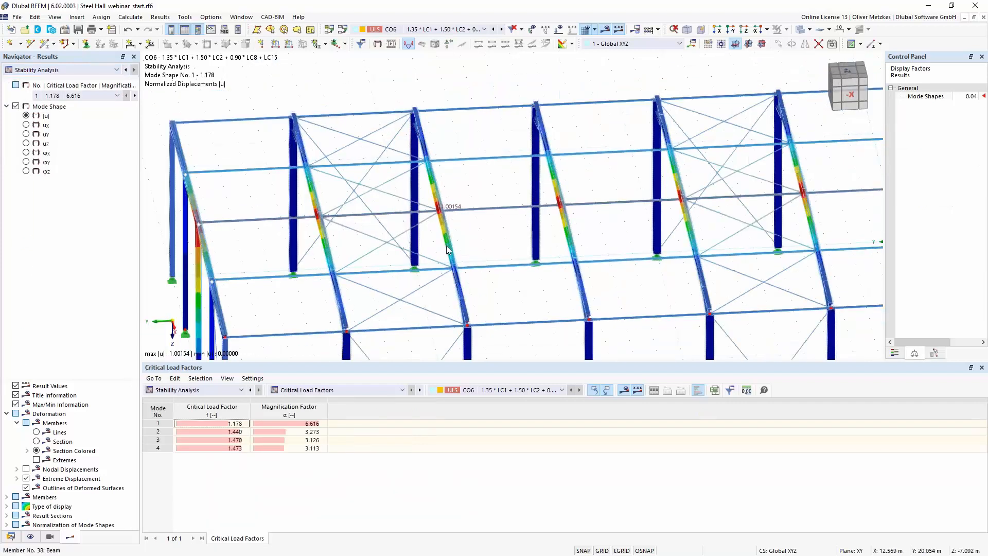
Examine the first mode shape of CO6 across the hall from another angle and highlight its critical load factor in the results table.
middle_drag(610, 231, 437, 195)
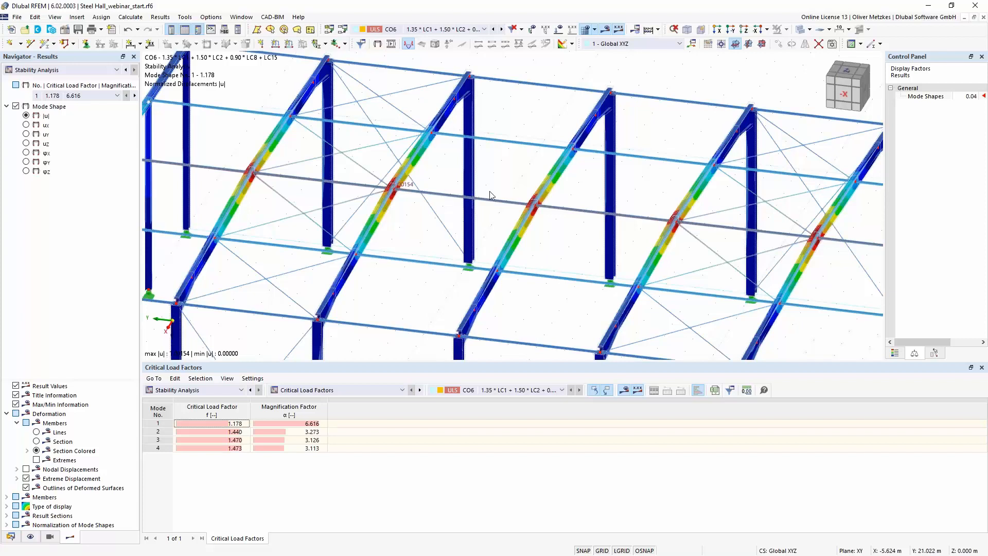
scroll(726, 217, down, 1)
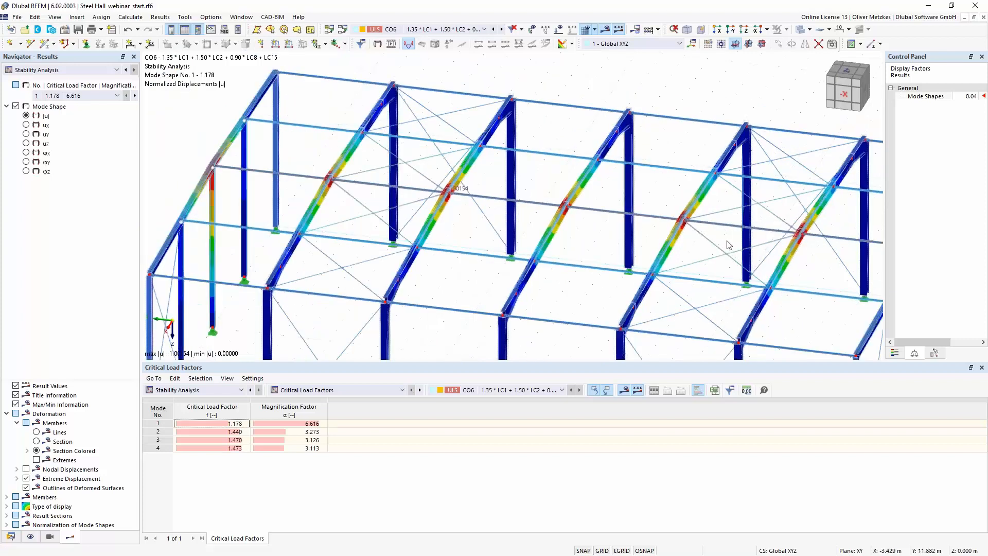
click(228, 425)
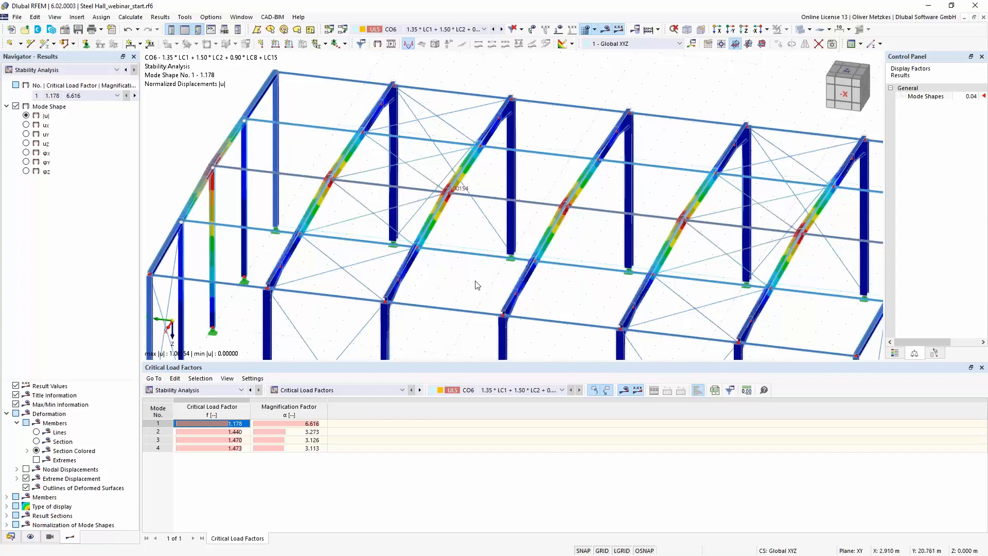
scroll(472, 285, down, 2)
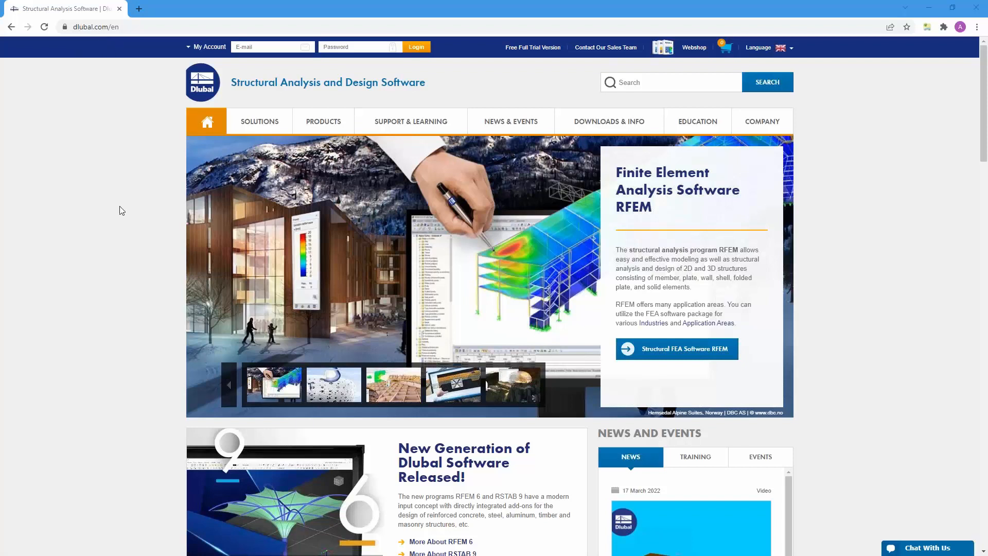
Switch to the Dlubal website in the browser, open its Knowledge Base and run a full-text search for "warping".
mouse_move(394, 123)
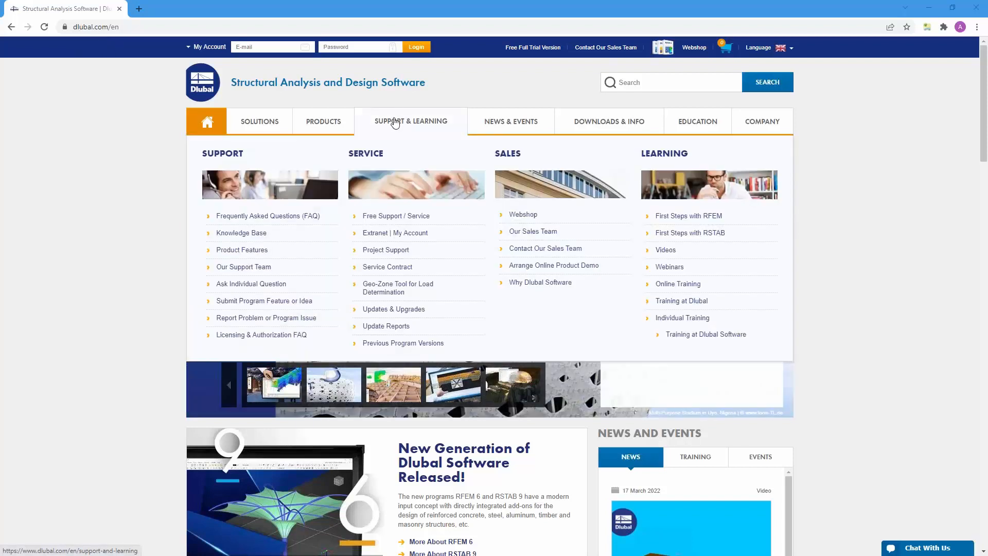
click(238, 236)
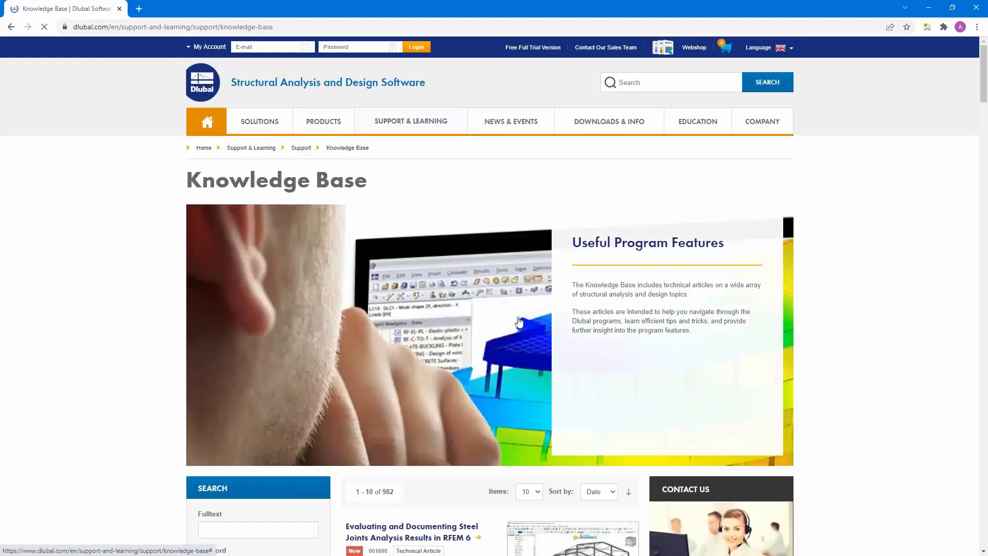
scroll(518, 322, down, 8)
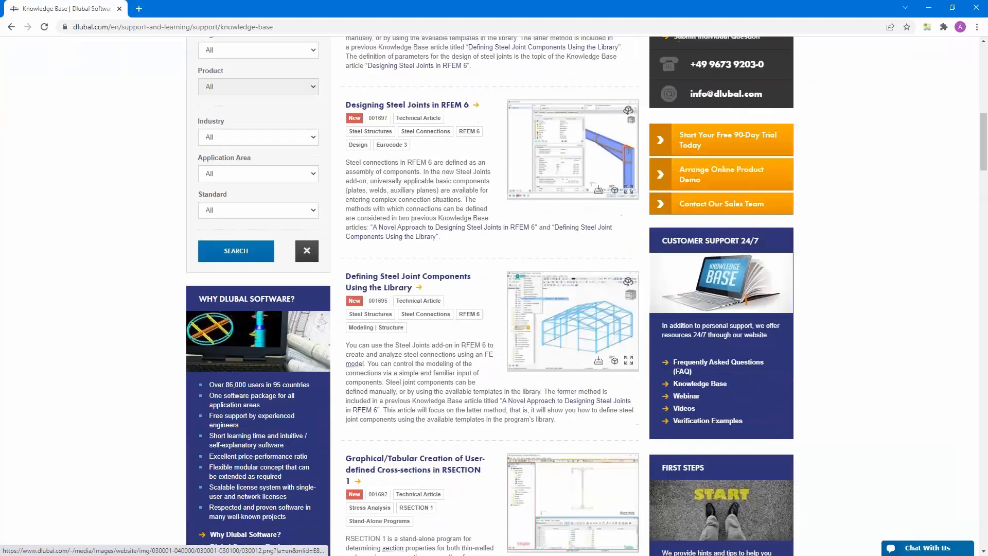
scroll(332, 375, up, 5)
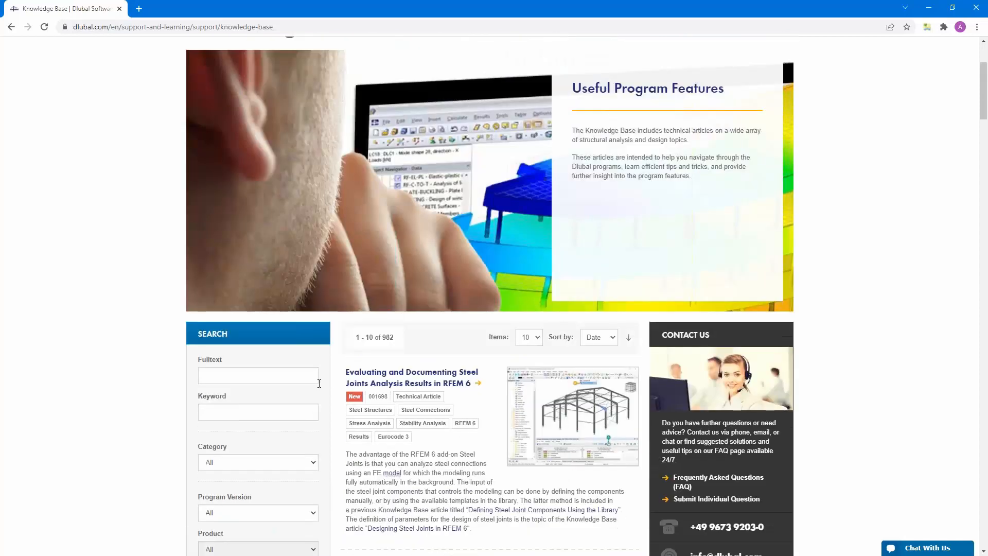
scroll(426, 387, down, 2)
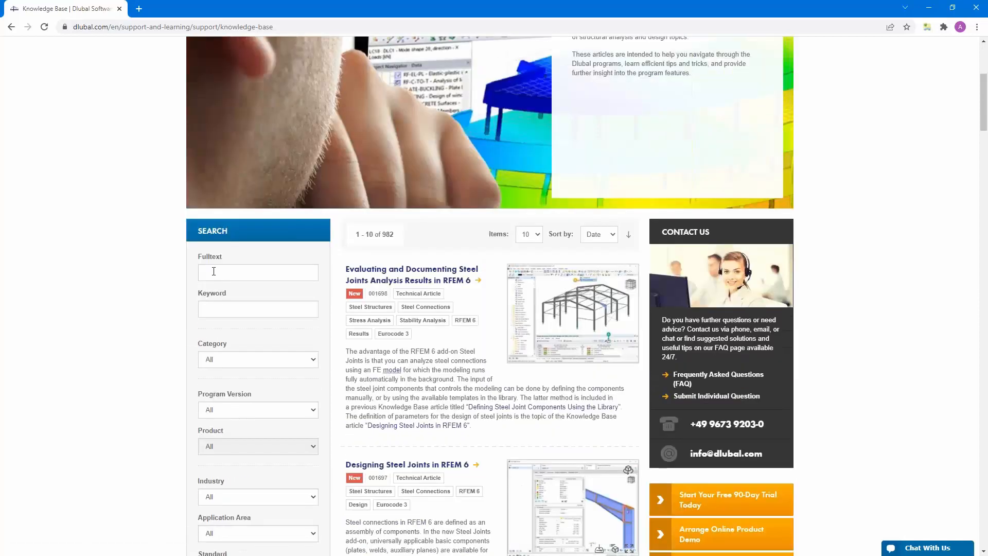
click(214, 271)
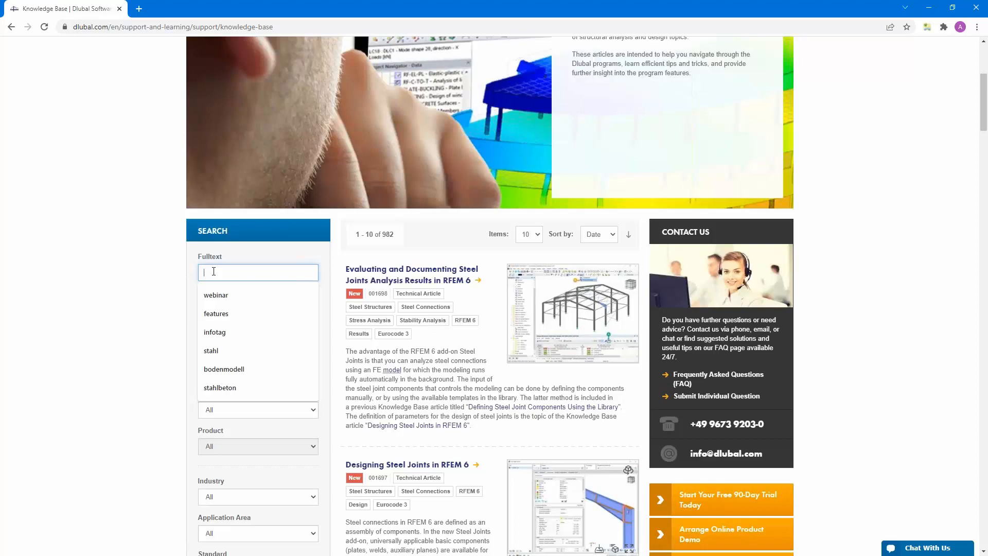
text(warpi)
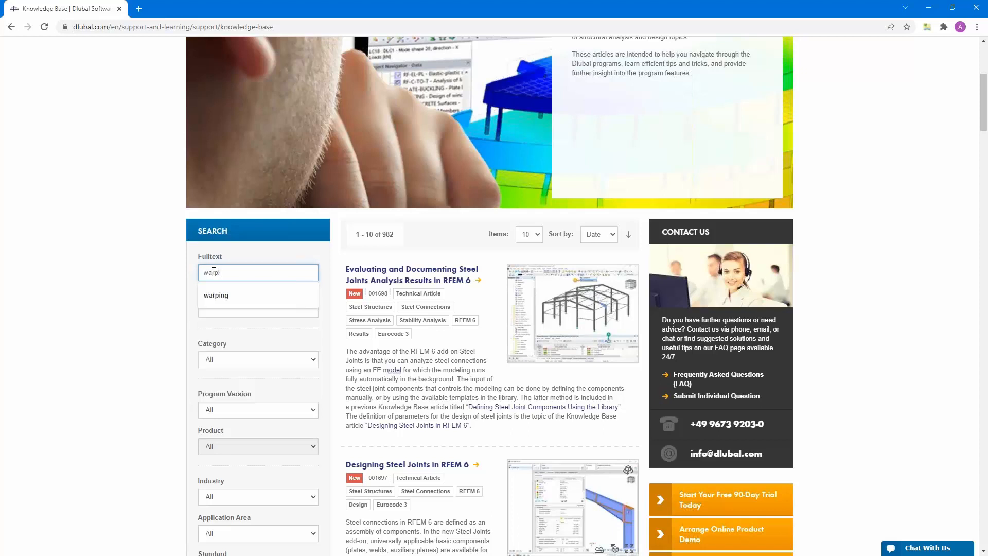
text(ng)
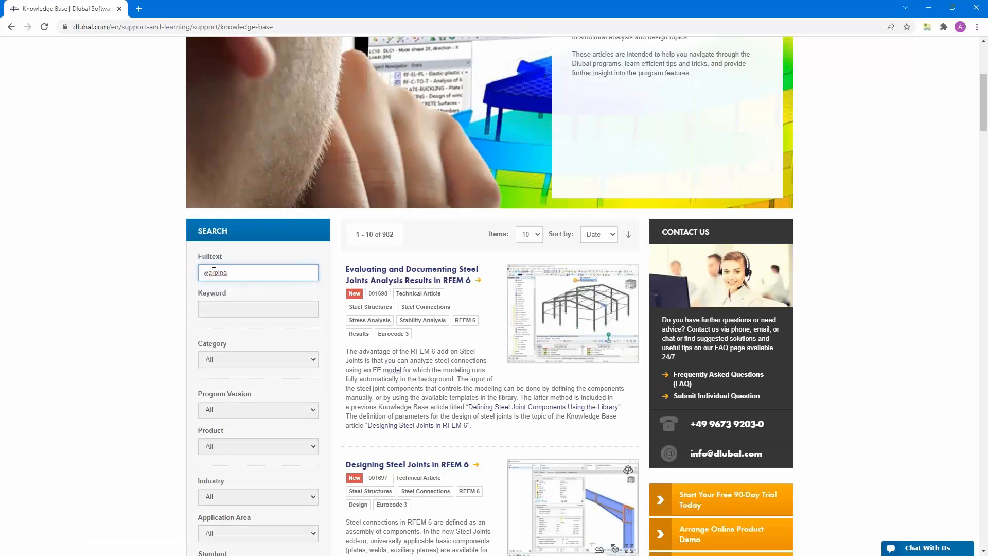
key(Return)
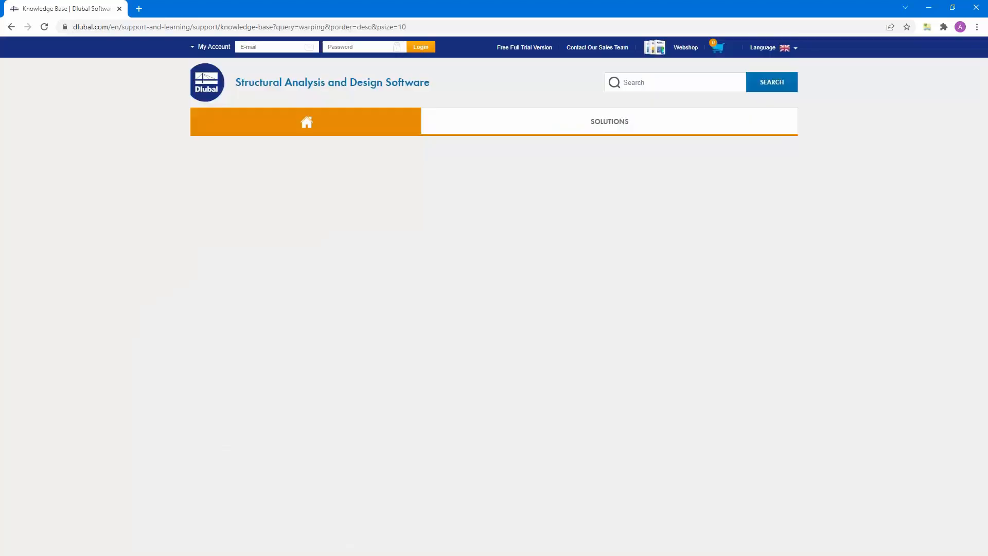
Open the article "Lateral-Torsional Buckling Analysis with New Torsional Warping (7 DOF) Add-on for RFEM 6 / RSTAB 9" and look through it.
scroll(405, 122, down, 8)
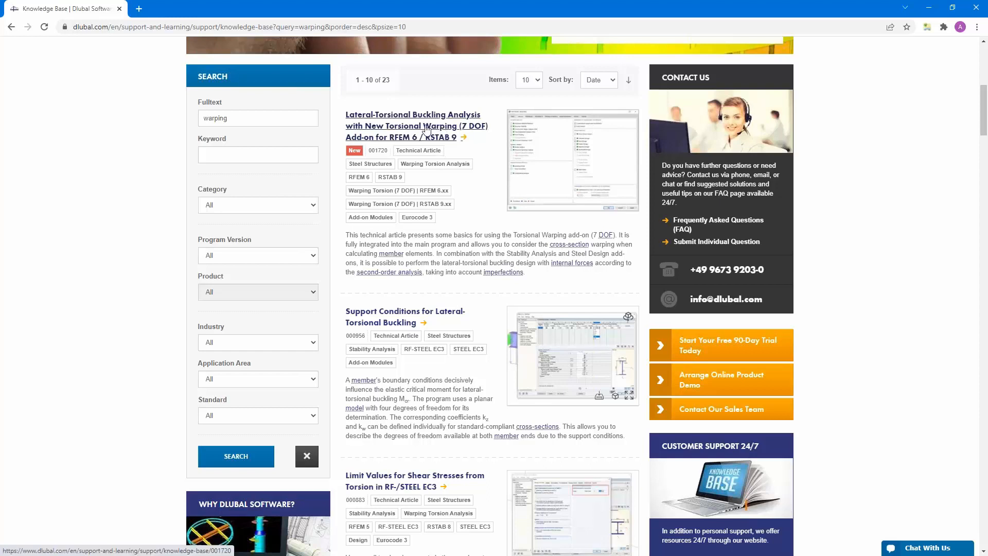
click(430, 140)
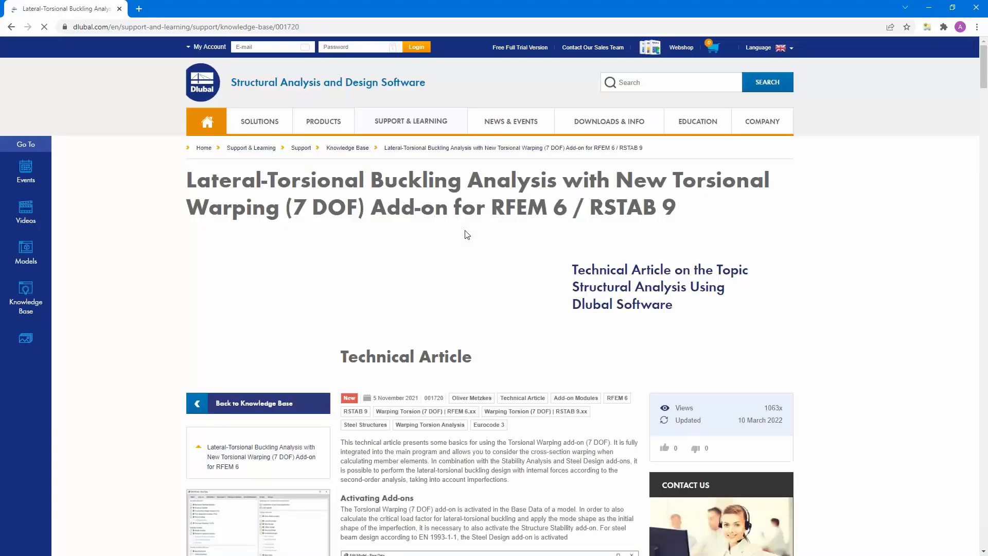
scroll(467, 234, down, 6)
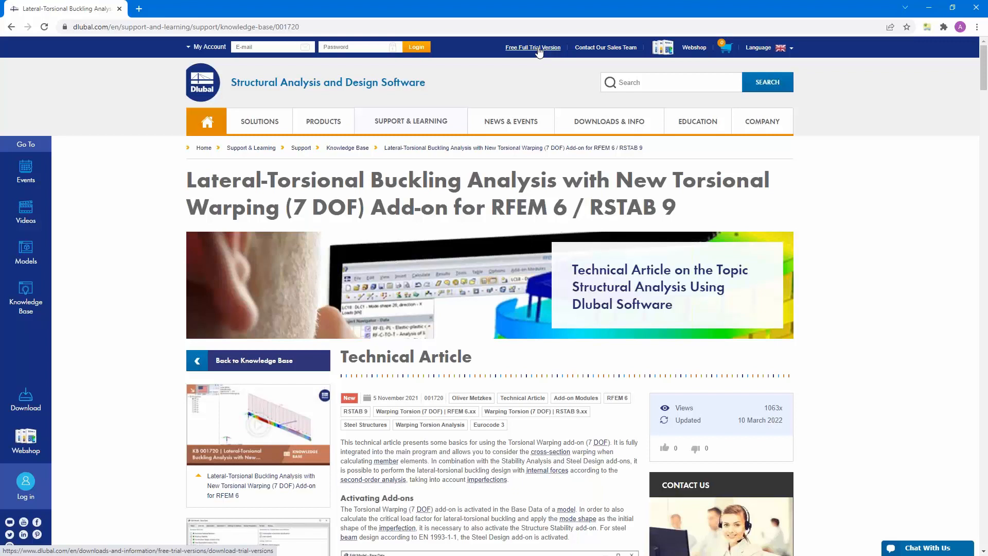
Look over the programs offered on the Free Full Trial Version page and return to the article.
click(539, 48)
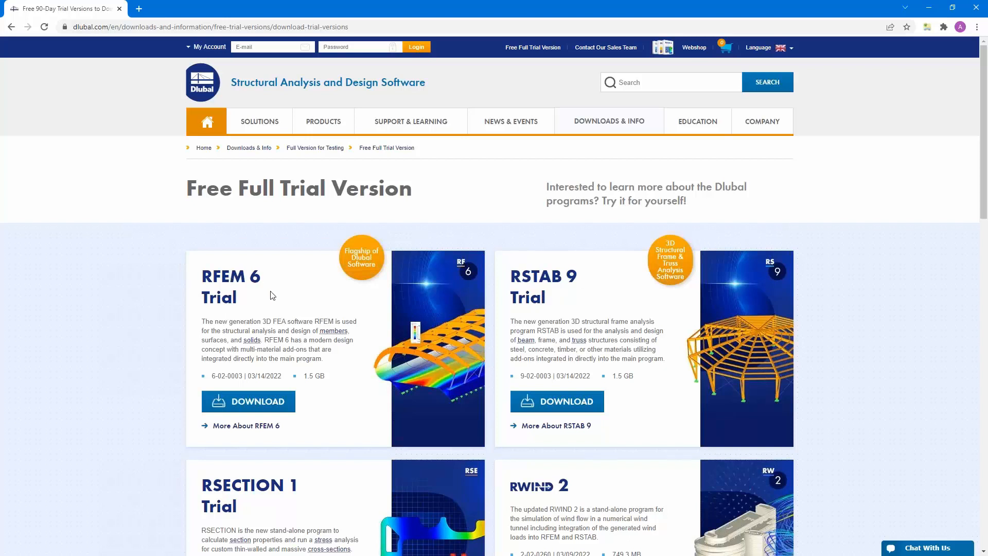
scroll(272, 295, down, 4)
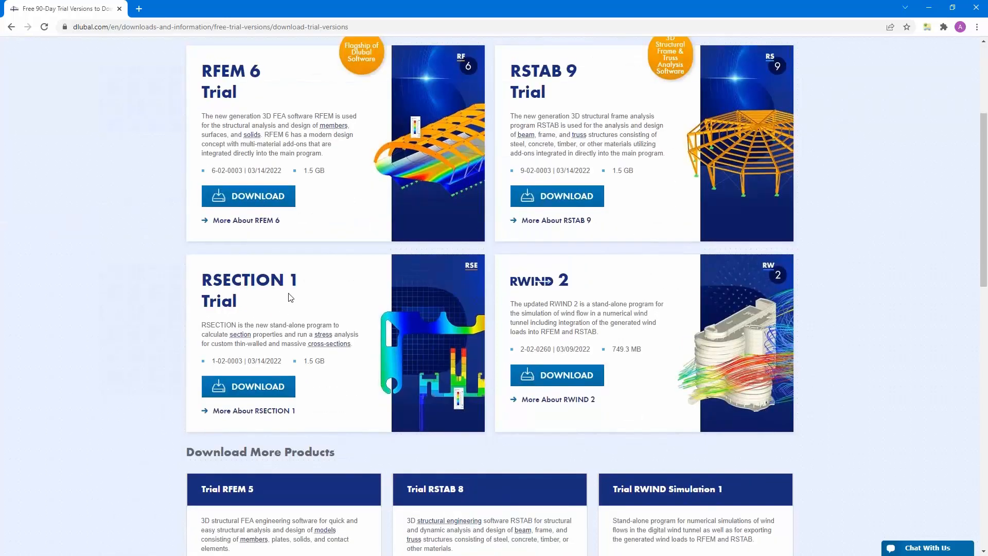
scroll(291, 297, up, 4)
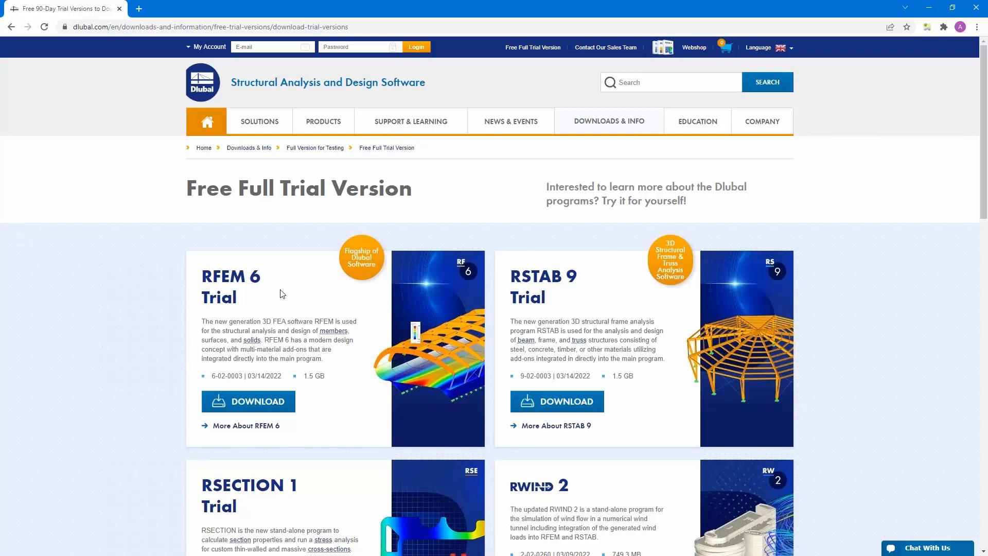
click(10, 27)
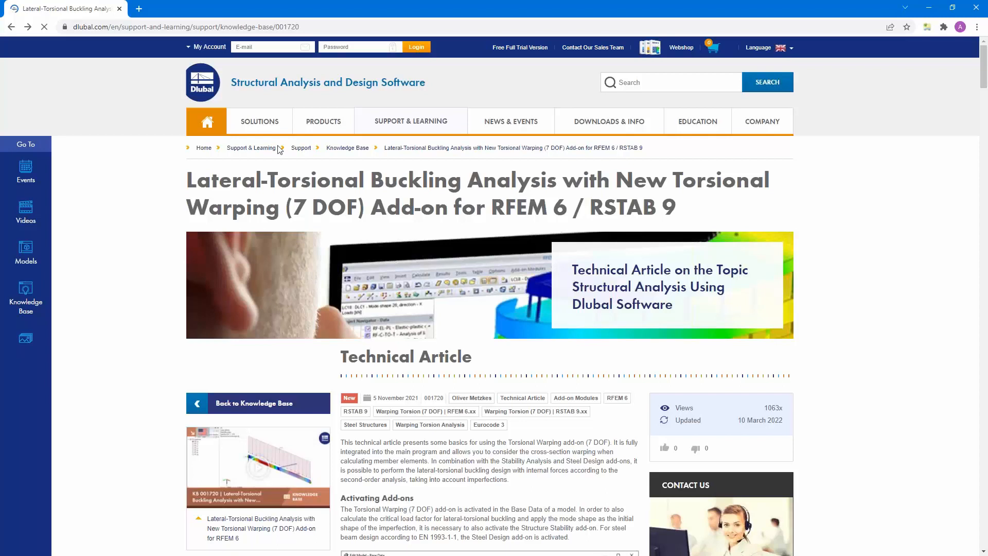
Find the webinar "Stability Analysis and Torsional Warping (7 DOF) in RFEM 6" in the website's webinar list and open its page.
mouse_move(509, 124)
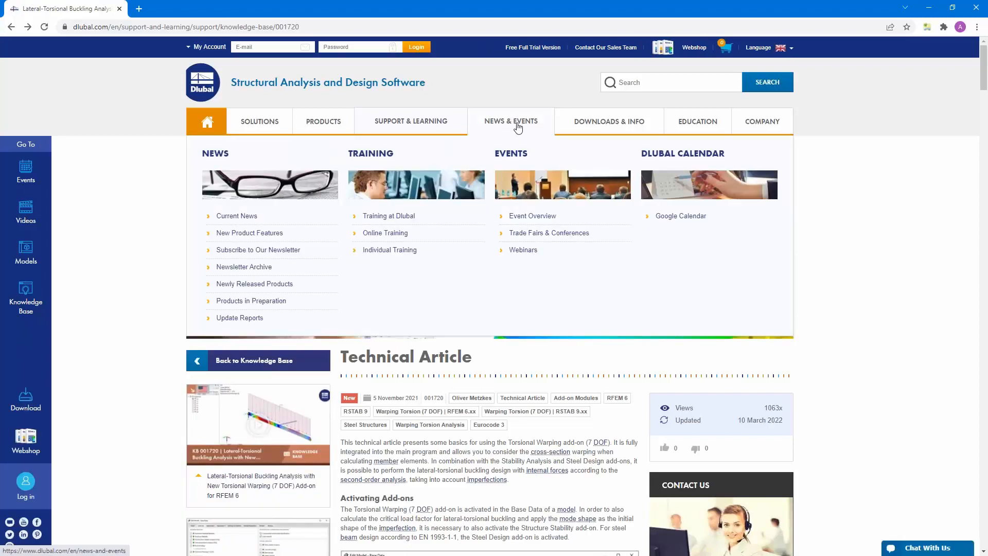
click(527, 252)
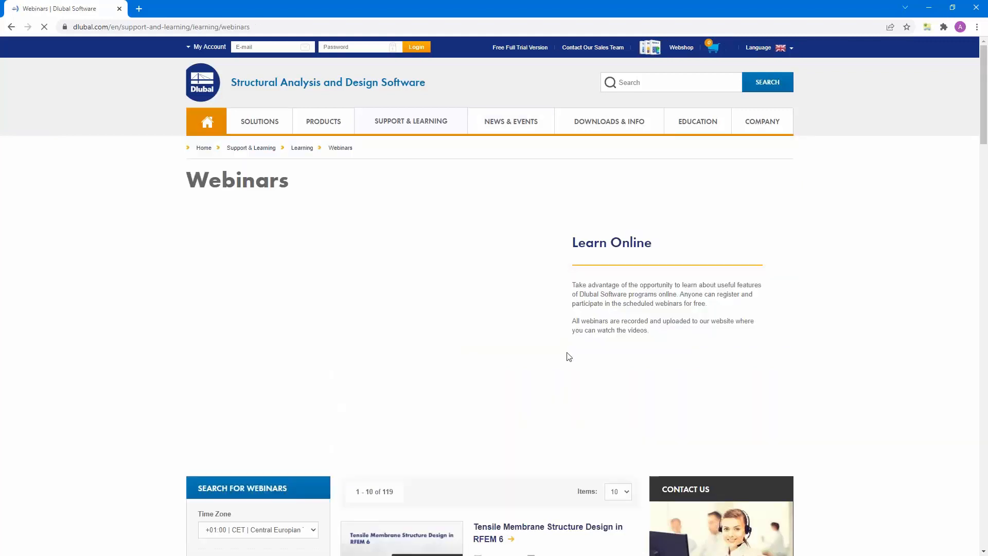
scroll(567, 356, down, 5)
scroll(567, 355, down, 7)
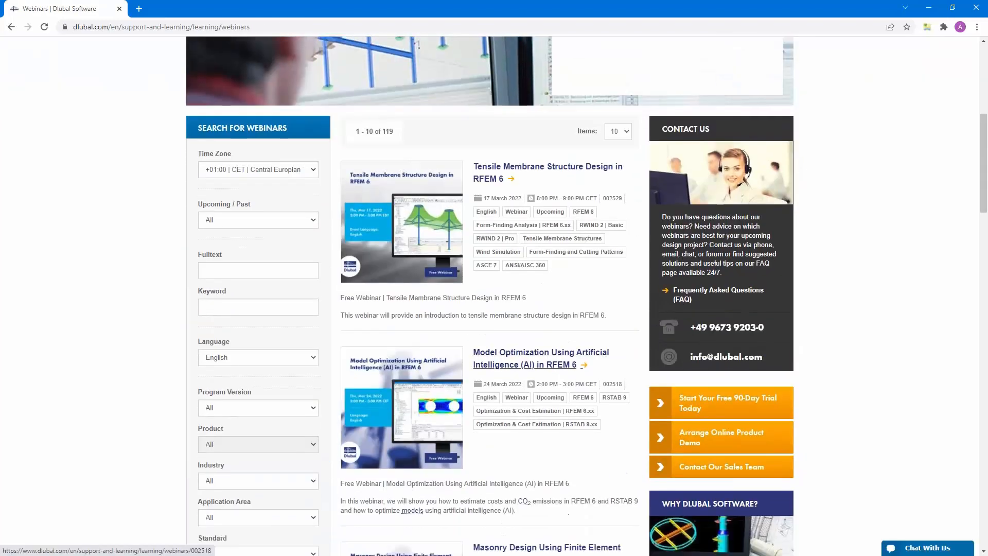
scroll(514, 225, down, 8)
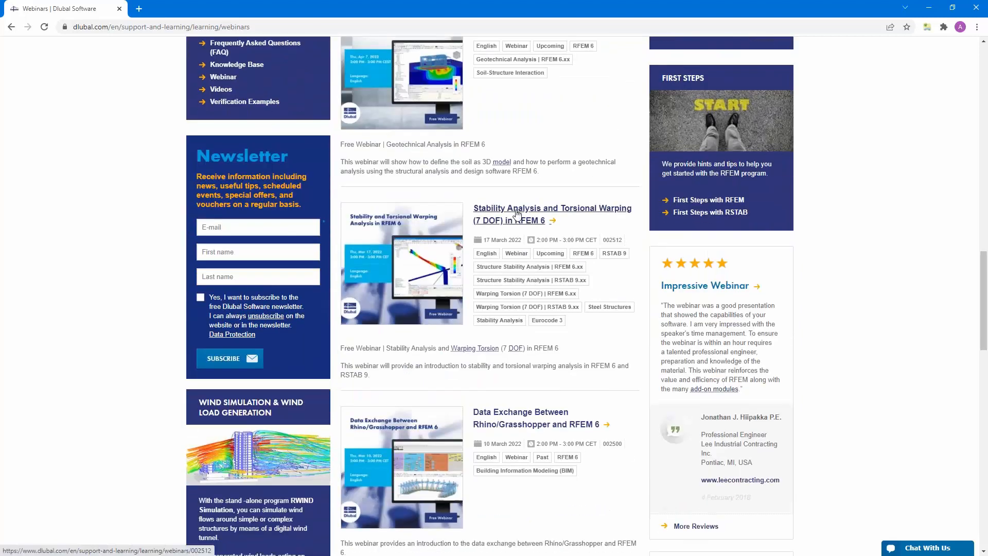
click(513, 221)
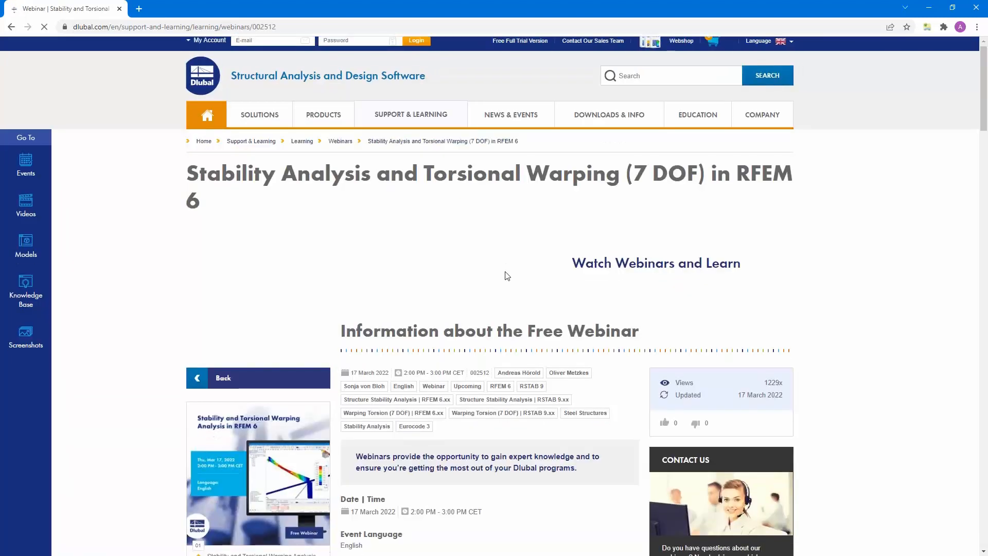
Look through the webinar page for its content, downloads, related links and the Models to Download section.
scroll(510, 288, down, 5)
scroll(514, 307, down, 1)
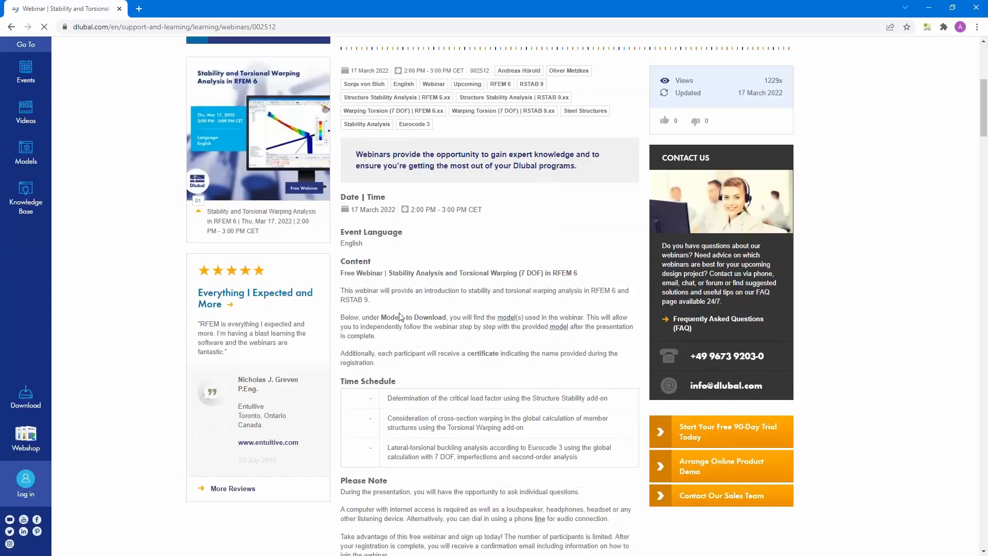
scroll(540, 367, down, 9)
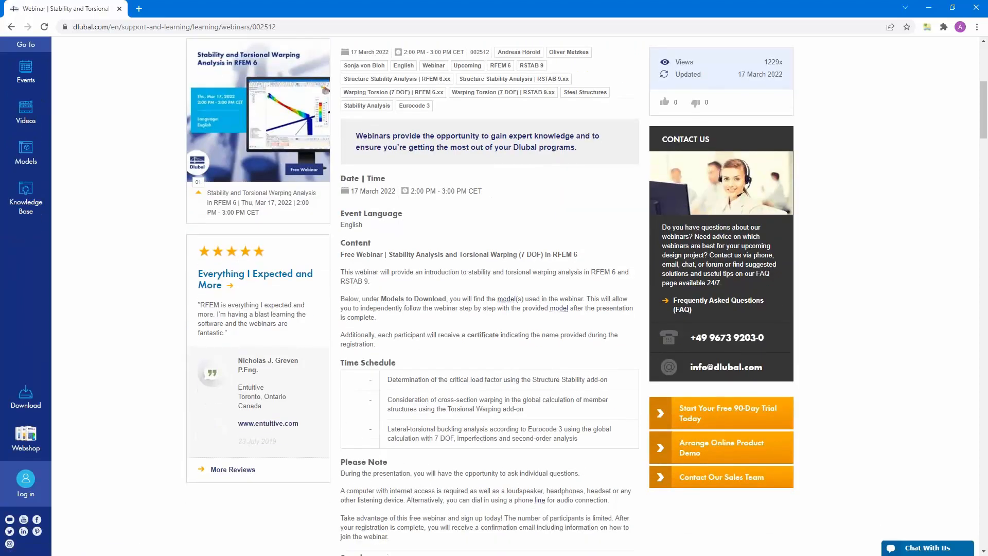
scroll(437, 369, down, 3)
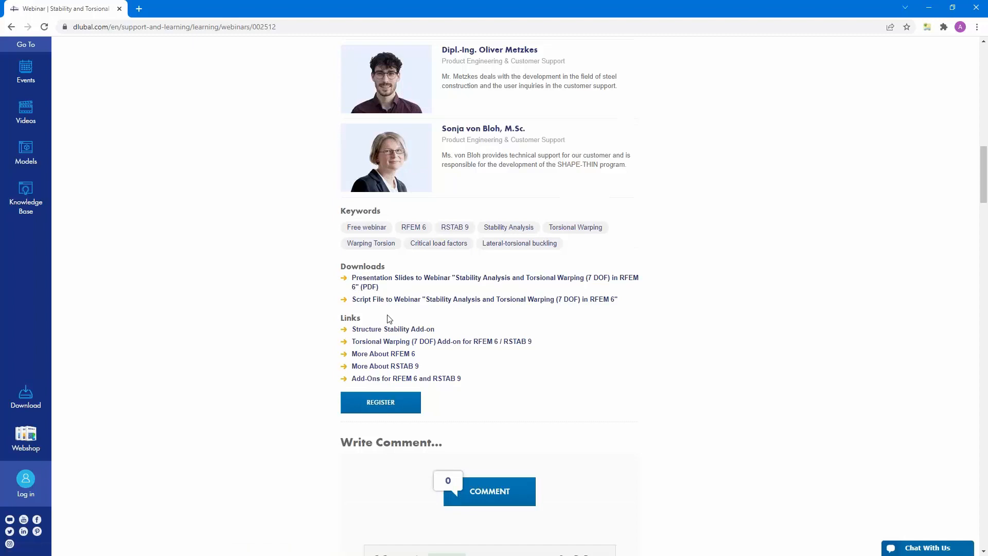
scroll(389, 317, down, 7)
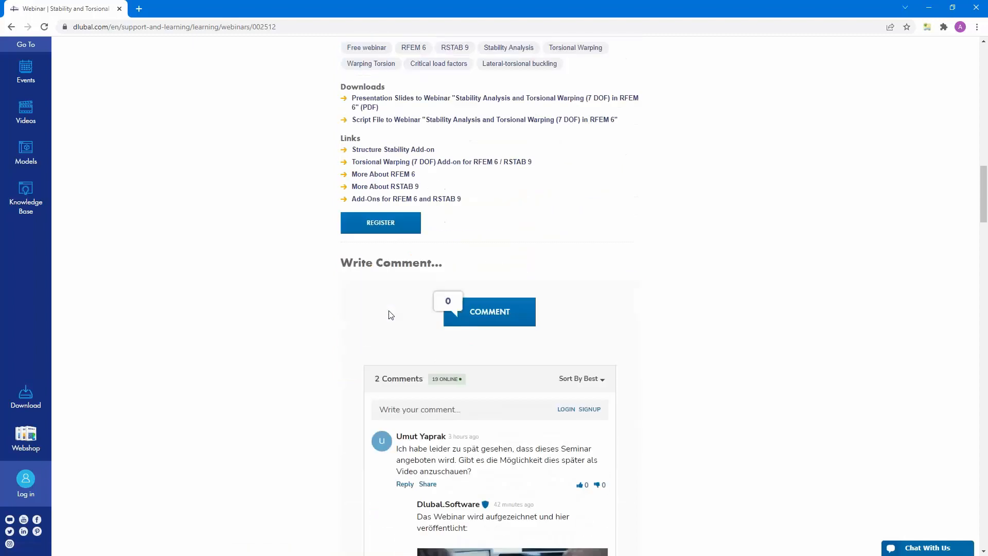
scroll(389, 314, down, 17)
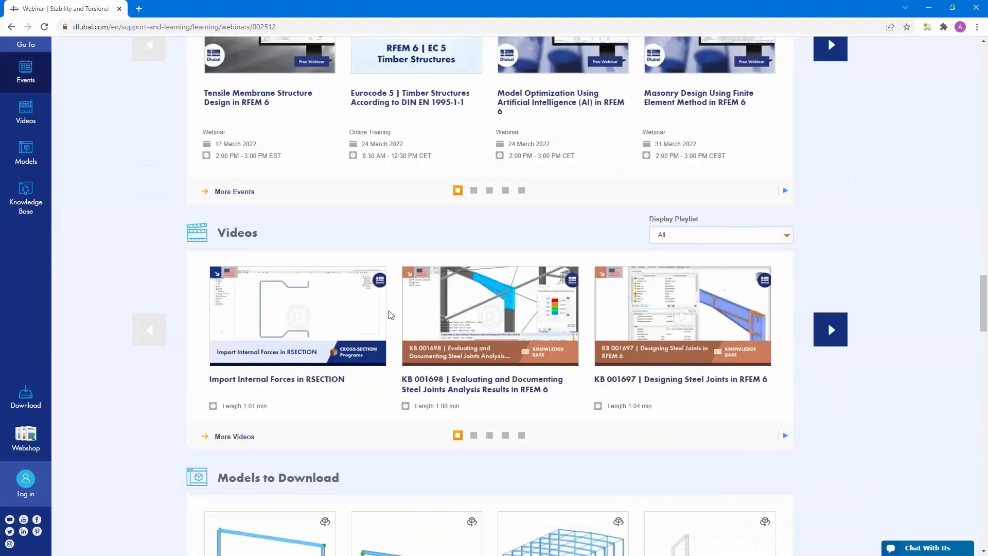
scroll(391, 315, down, 5)
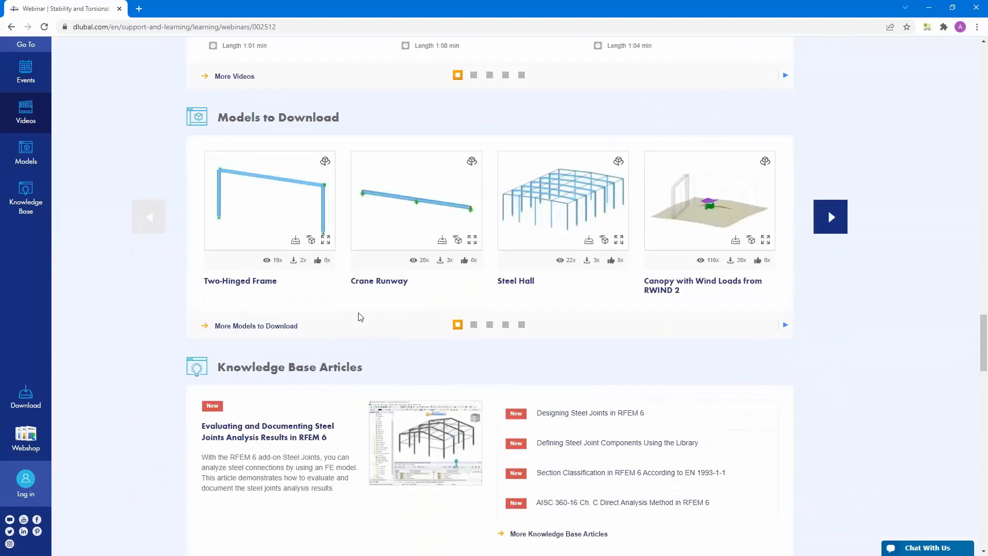
Review the webinar's general information and time schedule once more and switch away from the browser.
scroll(360, 317, up, 20)
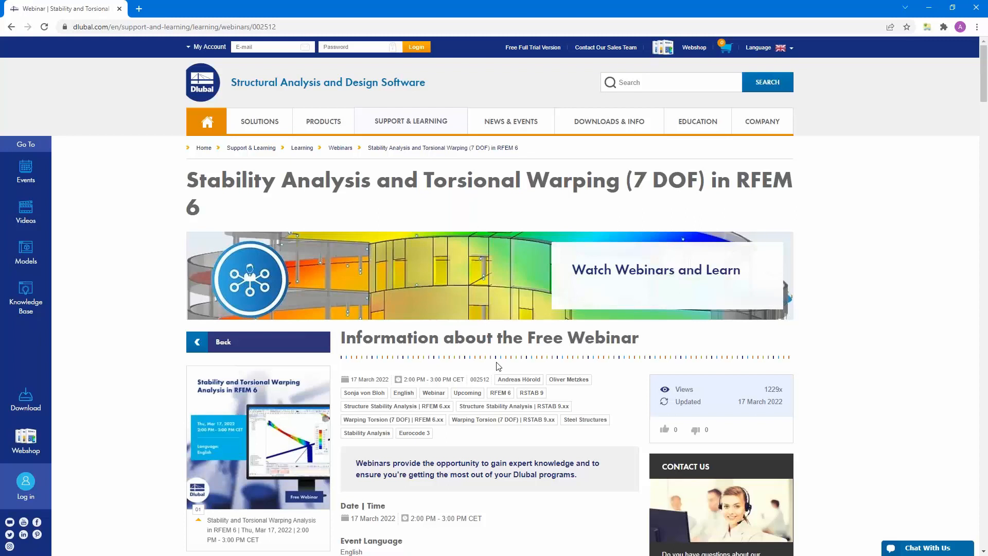
scroll(498, 365, down, 6)
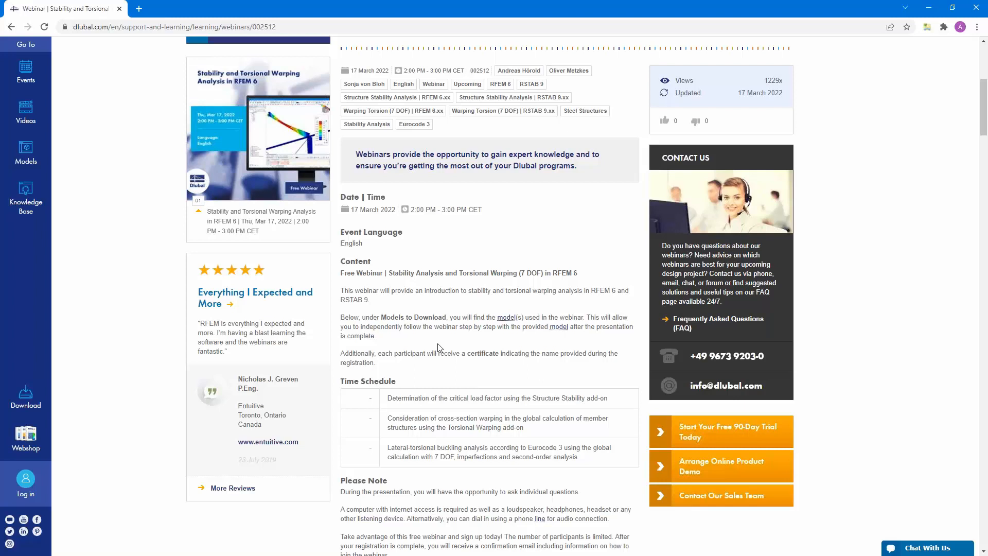
scroll(353, 347, up, 6)
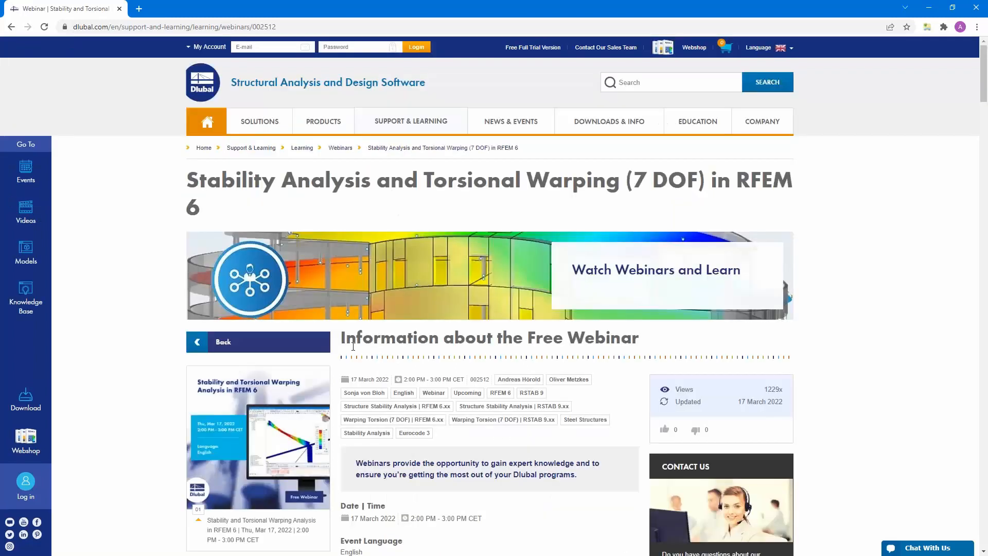
key(alt+Tab)
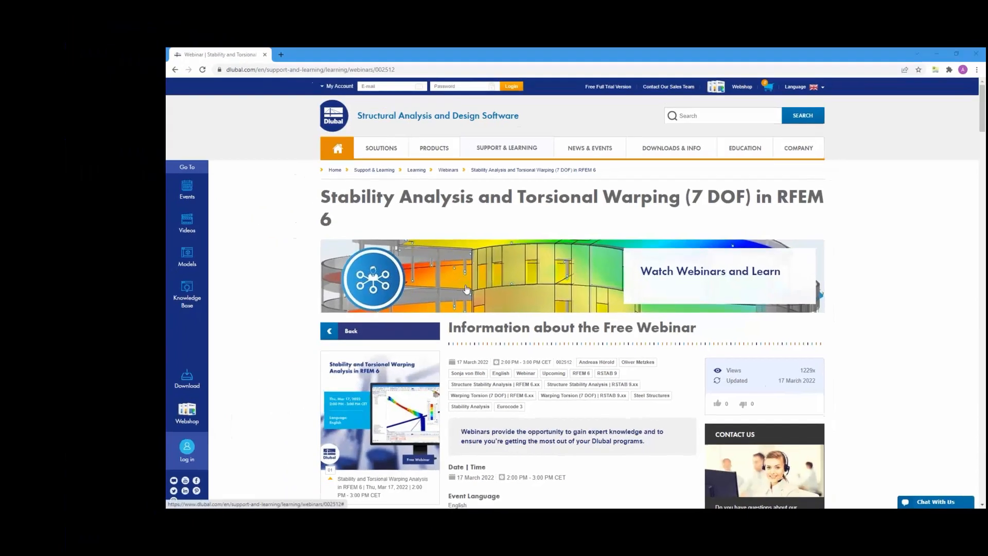